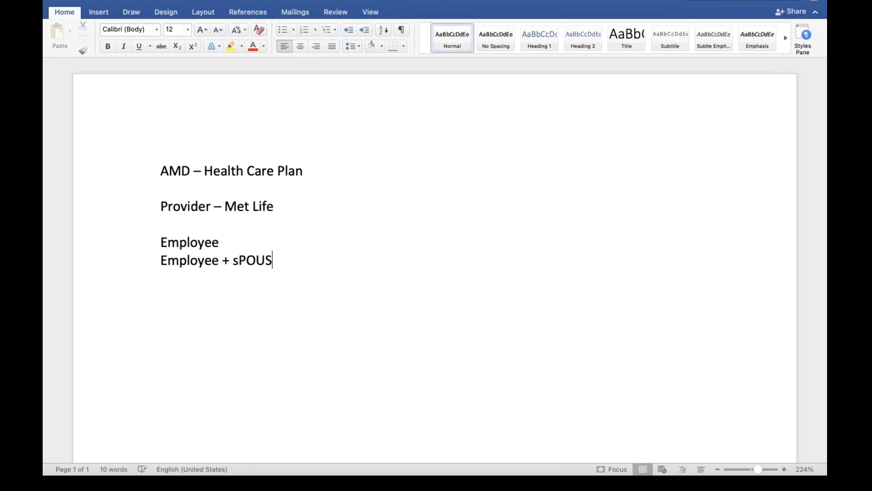
# Finish the Employee + Spouse line, add Employee + Spouse + Children, and correct 'Spuse' to 'Spouse'
pyautogui.press('BackSpace')
pyautogui.press('BackSpace')
pyautogui.press('BackSpace')
pyautogui.press('BackSpace')
pyautogui.press('BackSpace')
pyautogui.press('BackSpace')
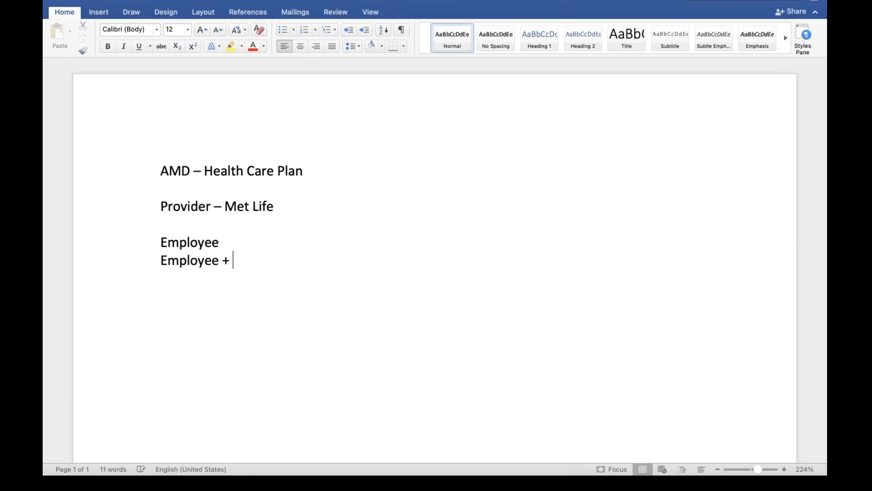
pyautogui.write('Spouse')
pyautogui.press('Return')
pyautogui.write('Employee ')
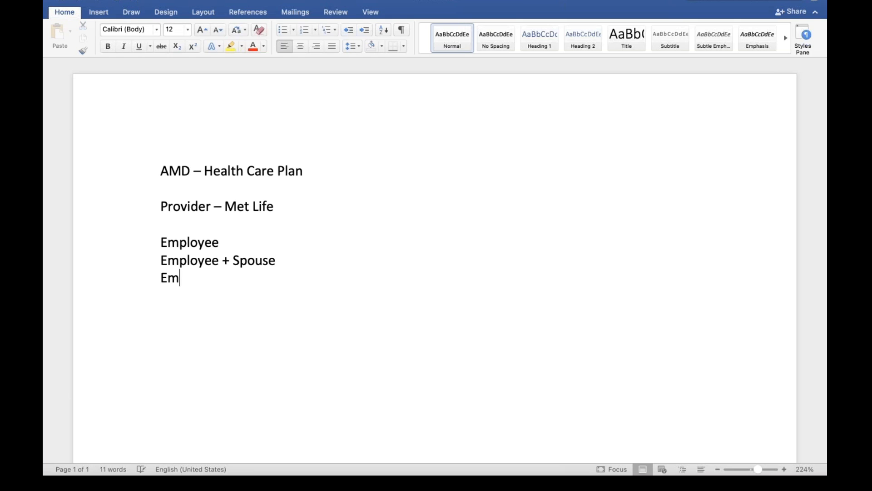
pyautogui.write('+ Spuse + ')
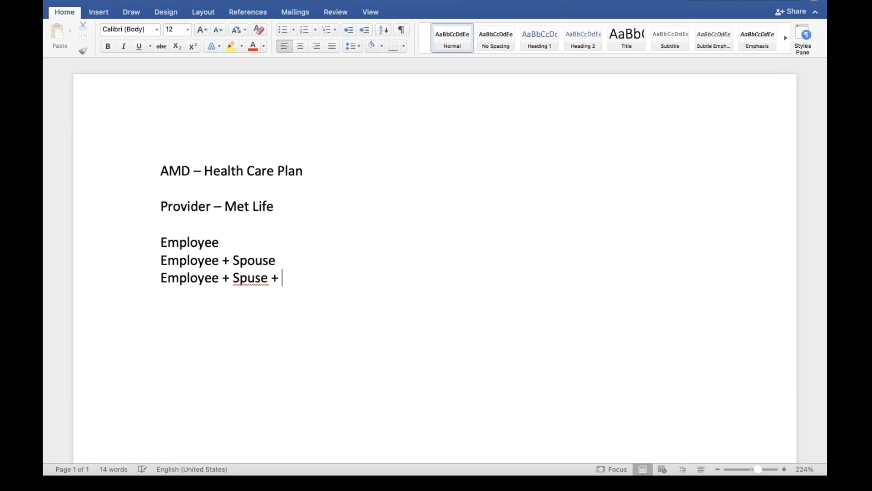
pyautogui.write('Children')
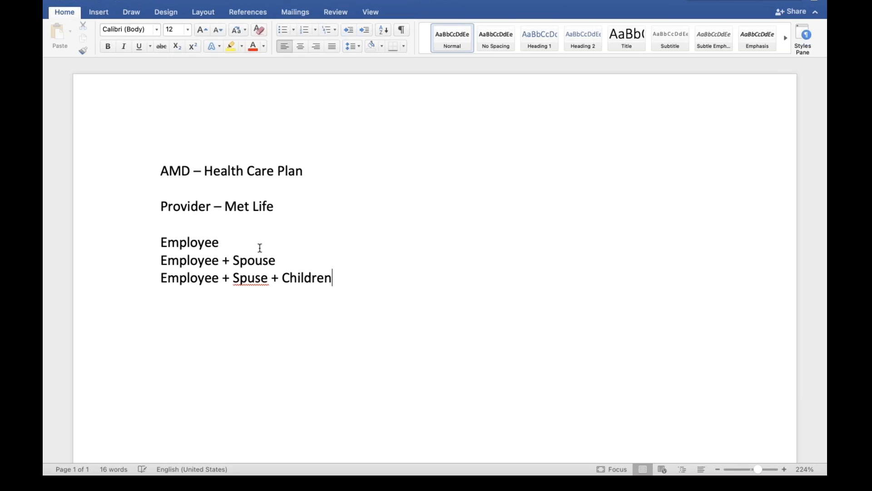
pyautogui.rightClick(252, 285)
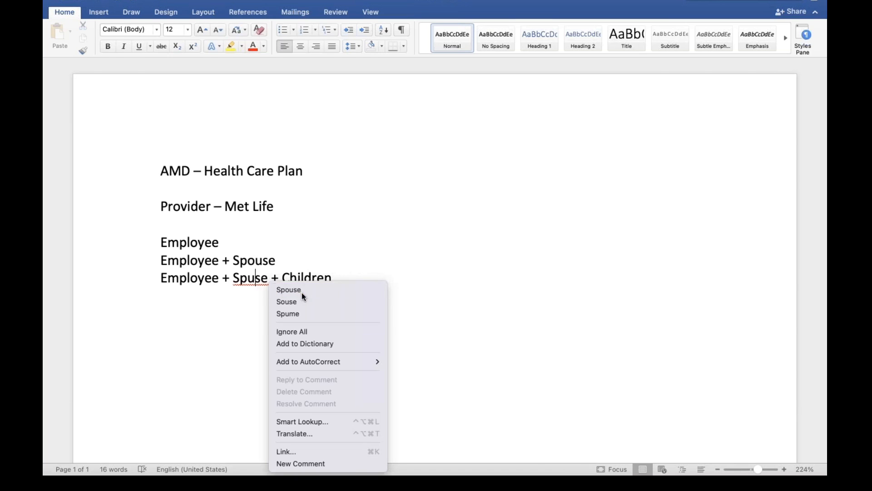
pyautogui.click(301, 293)
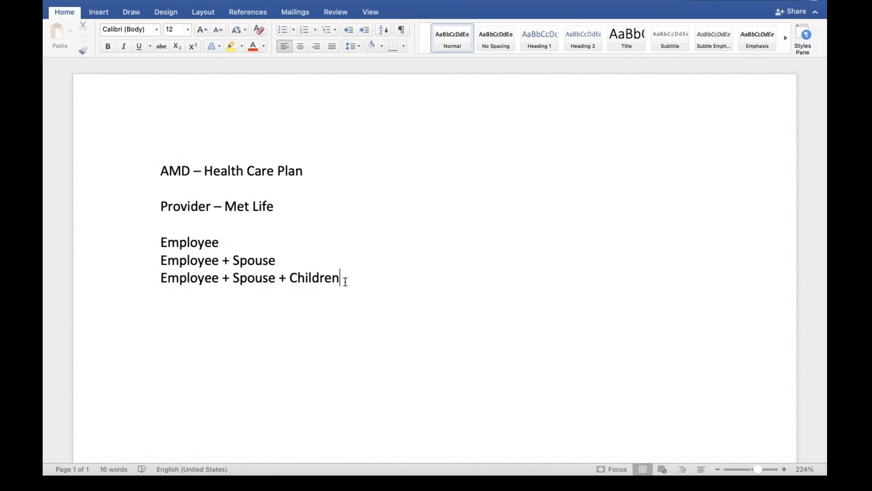
# Add costs '- 10', '- 15' and '- 20' after the three coverage tiers
pyautogui.click(242, 246)
pyautogui.write('-  10')
pyautogui.click(287, 262)
pyautogui.write('- 2')
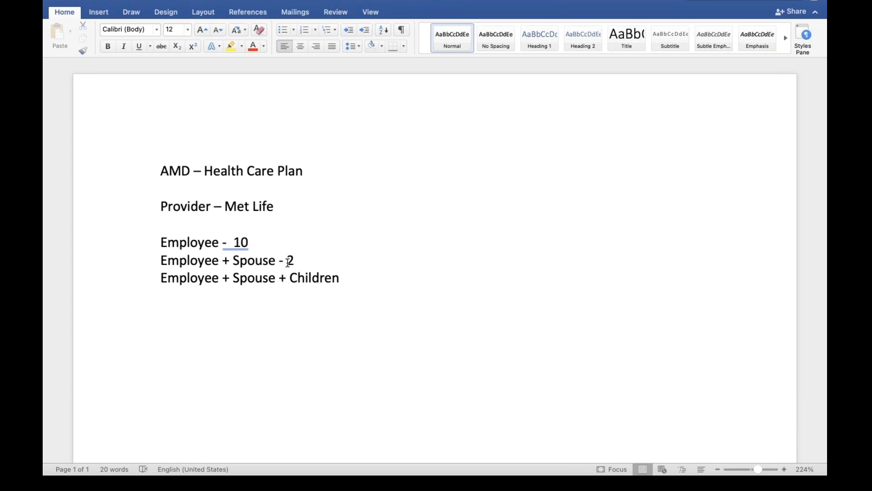
pyautogui.write('5')
pyautogui.press('BackSpace')
pyautogui.press('BackSpace')
pyautogui.write('15')
pyautogui.click(340, 278)
pyautogui.write('- 20')
# Add the line 'USA - Salaried employees eligible' below the coverage tiers
pyautogui.press('Return')
pyautogui.write('USA - Salaried employees eligible')
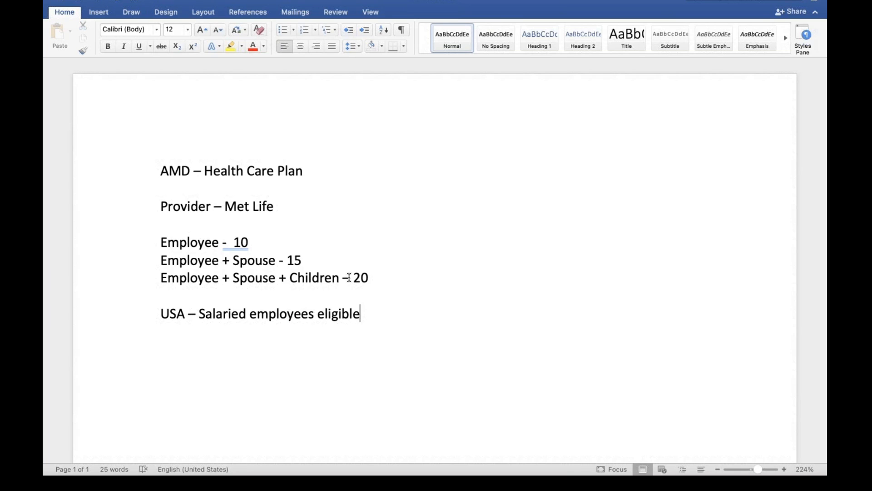
pyautogui.click(271, 206)
pyautogui.tripleClick(271, 206)
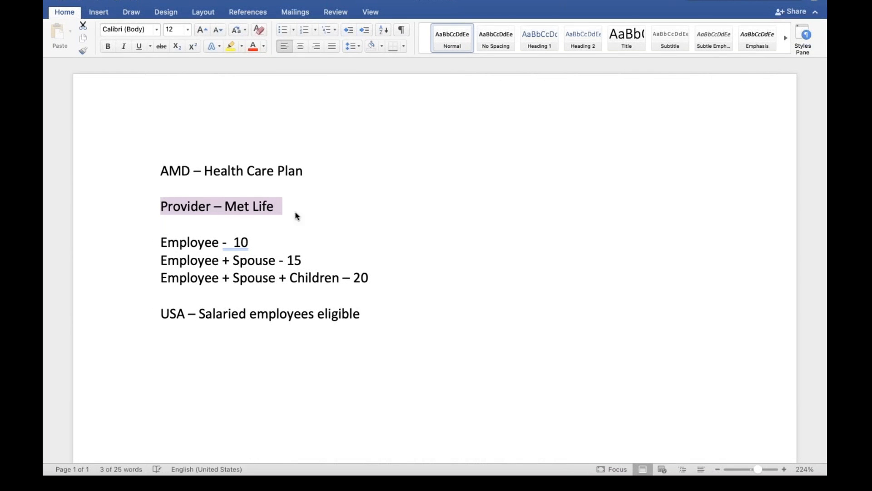
pyautogui.click(311, 175)
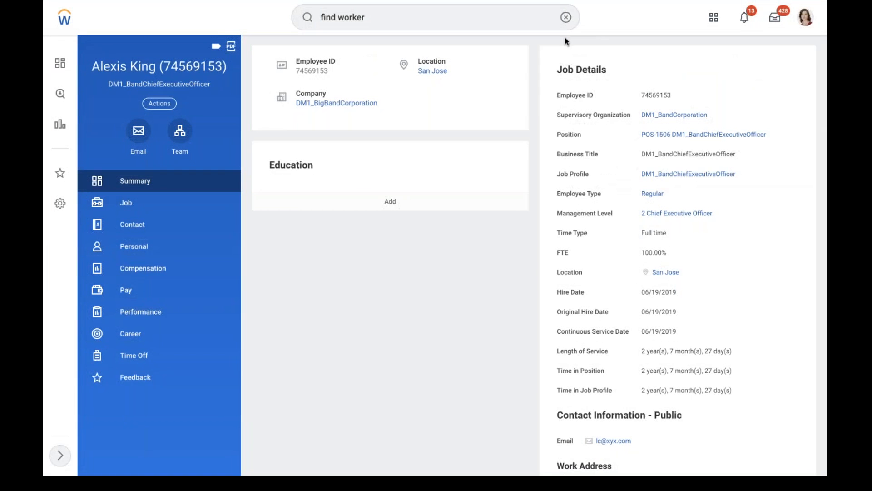
# Search Workday for 'ben provide' and open the Benefit Provider report
pyautogui.click(565, 16)
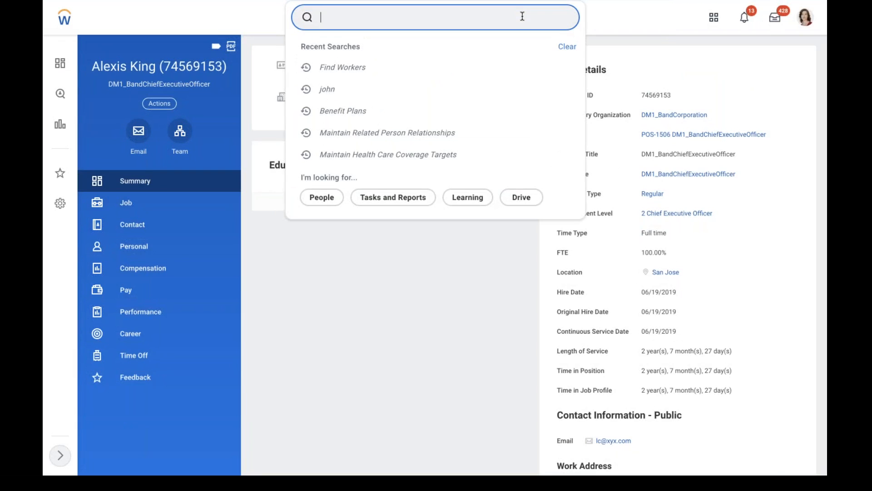
pyautogui.write('view ben provider')
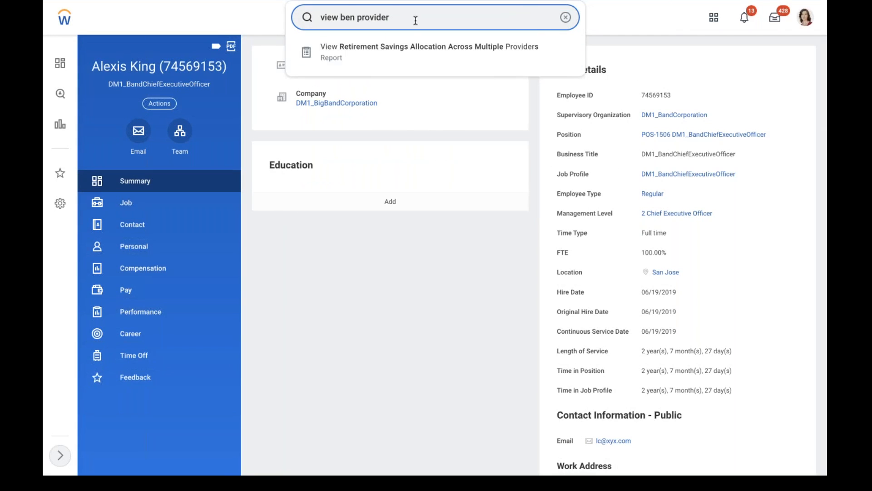
pyautogui.moveTo(340, 17); pyautogui.dragTo(267, 15)
pyautogui.press('BackSpace')
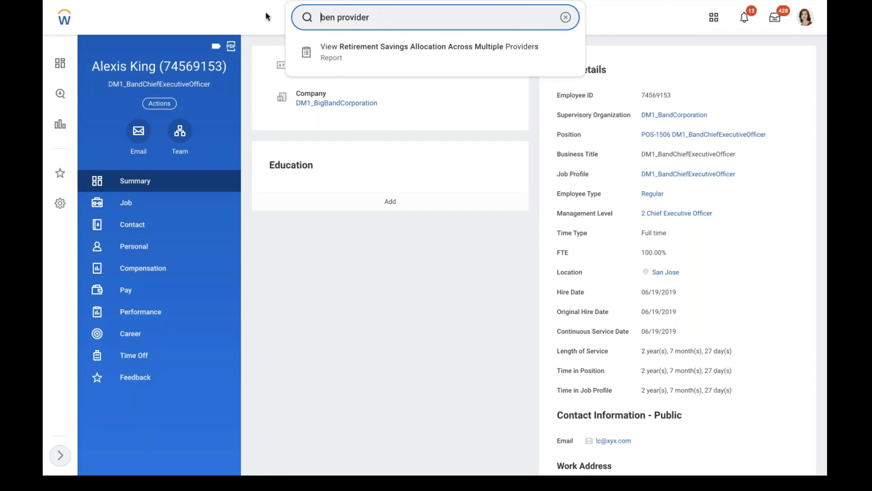
pyautogui.click(336, 47)
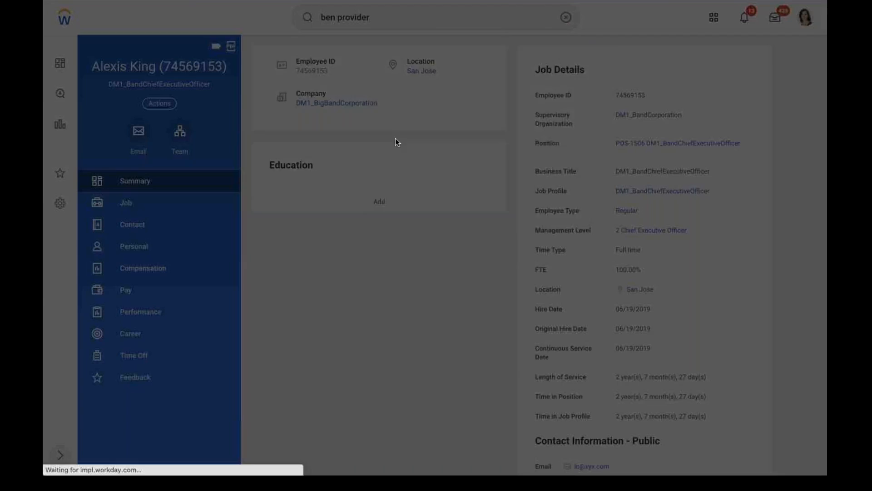
# Pick the MetLife provider, then discard the Benefit Provider prompt without running it
pyautogui.click(376, 154)
pyautogui.write('met')
pyautogui.press('Return')
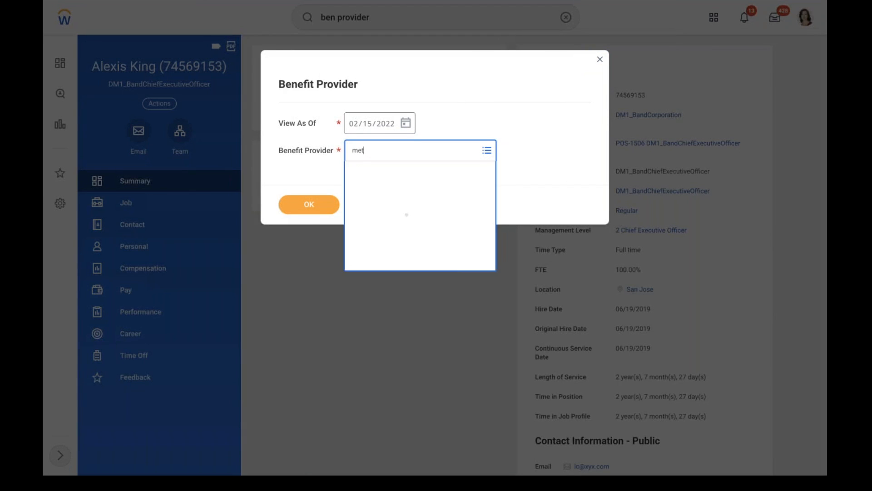
pyautogui.click(599, 60)
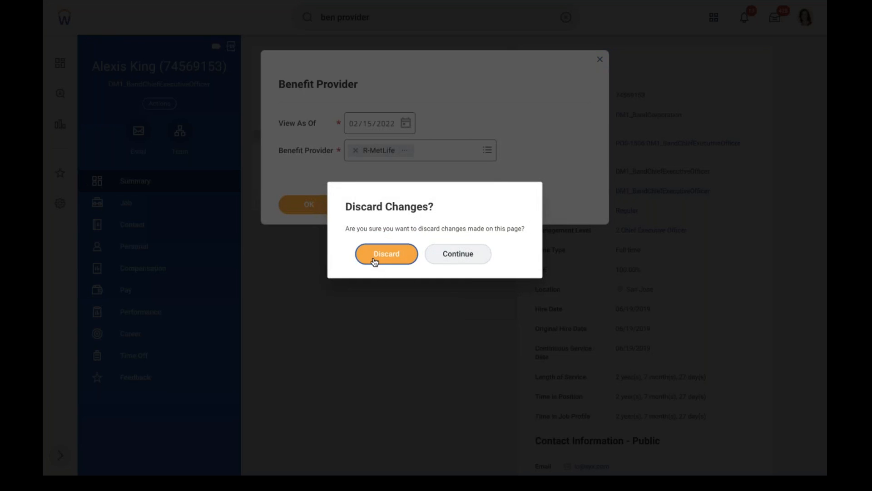
pyautogui.click(376, 258)
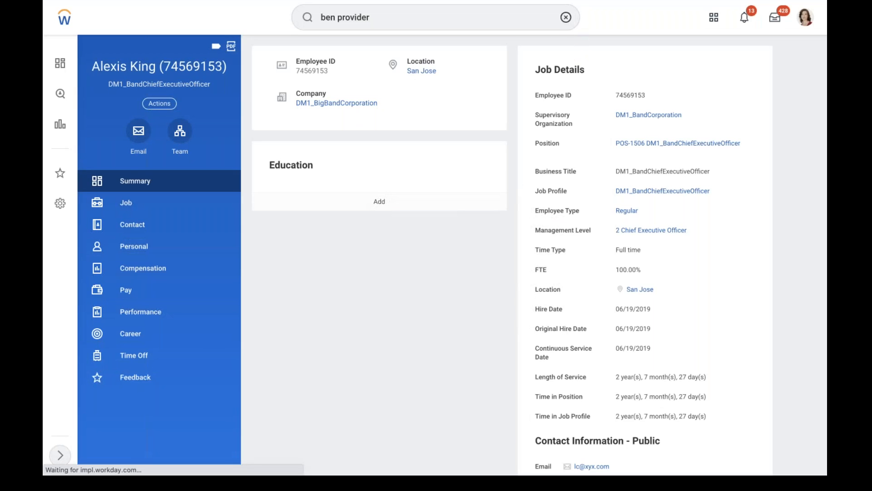
pyautogui.click(565, 18)
pyautogui.write('creat')
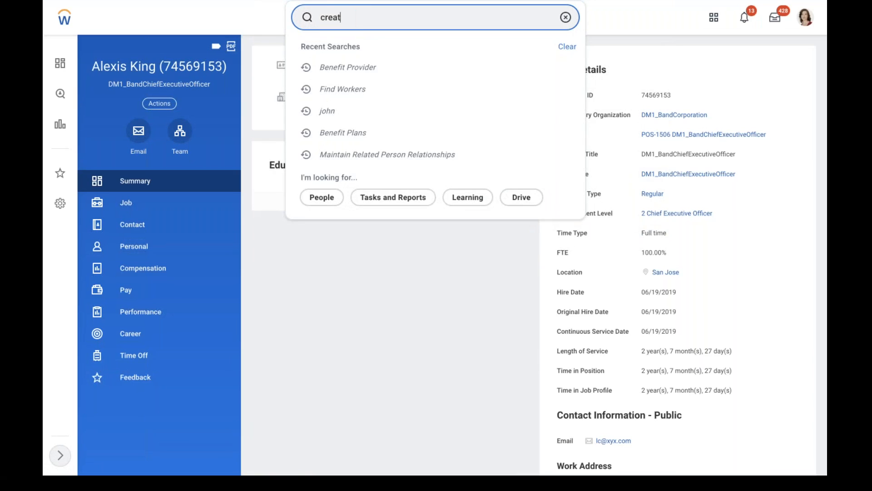
pyautogui.write('e ben provider')
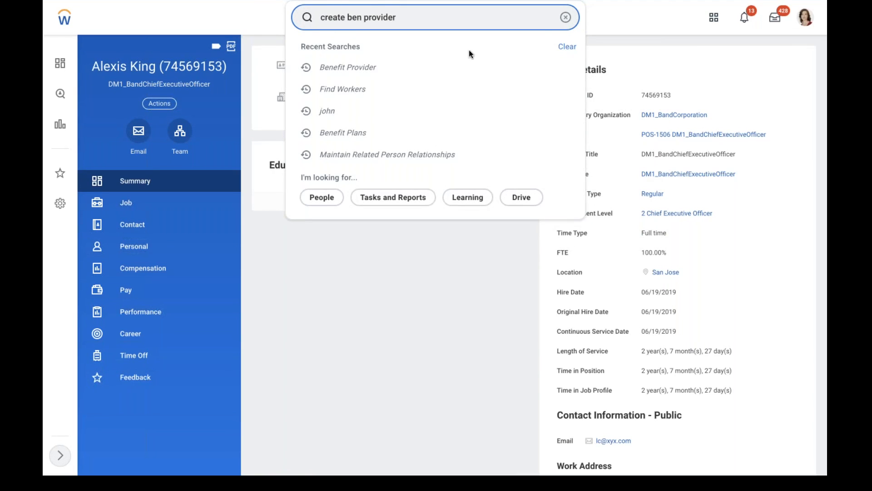
# Run Create Benefit Provider with effective date 01/01/2021 and name MET LIFE
pyautogui.click(358, 54)
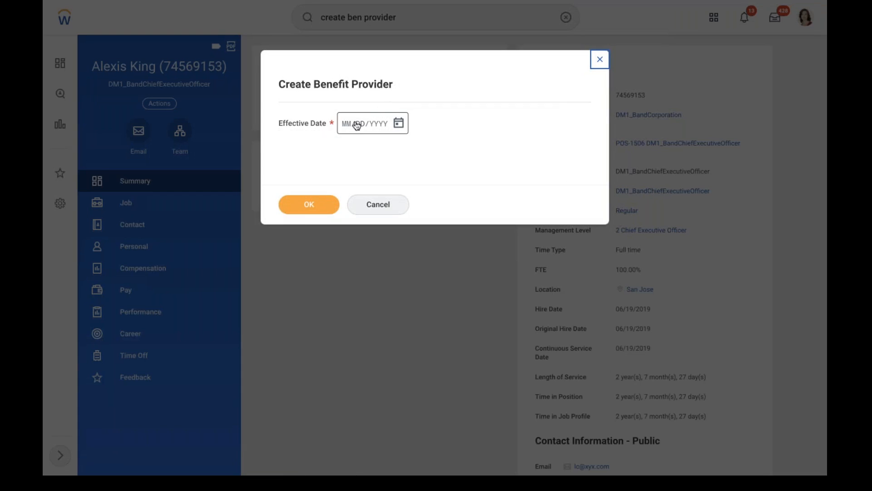
pyautogui.click(346, 127)
pyautogui.write('01/01/')
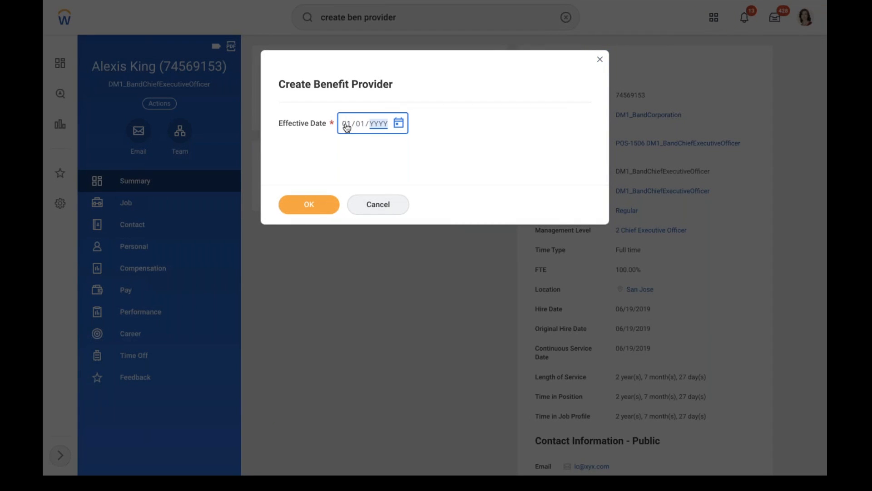
pyautogui.write('2021')
pyautogui.click(303, 207)
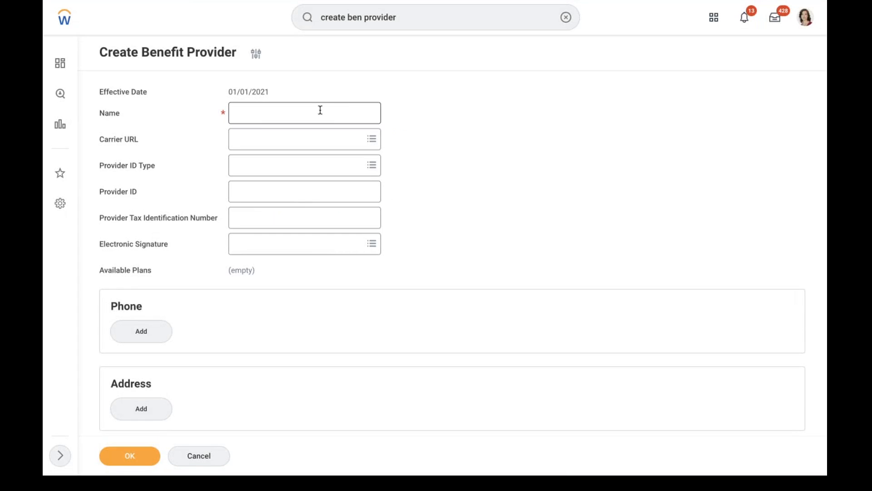
pyautogui.click(295, 109)
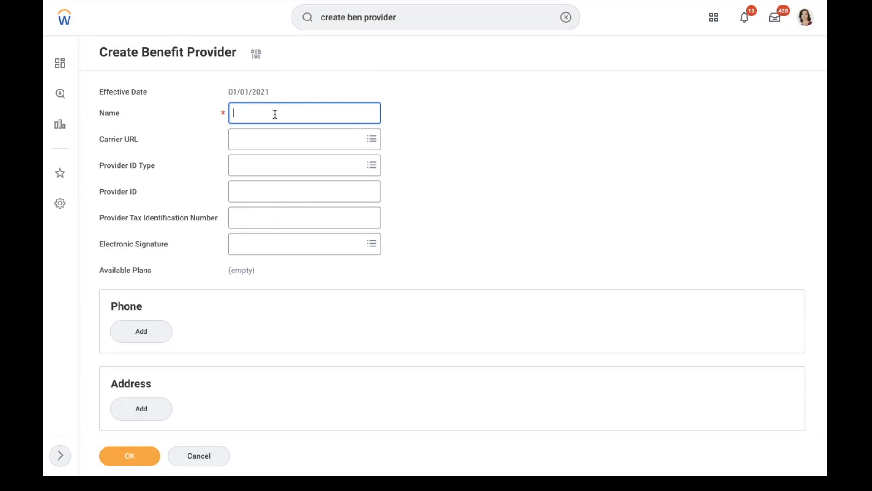
pyautogui.write('MET LIFE')
pyautogui.click(148, 461)
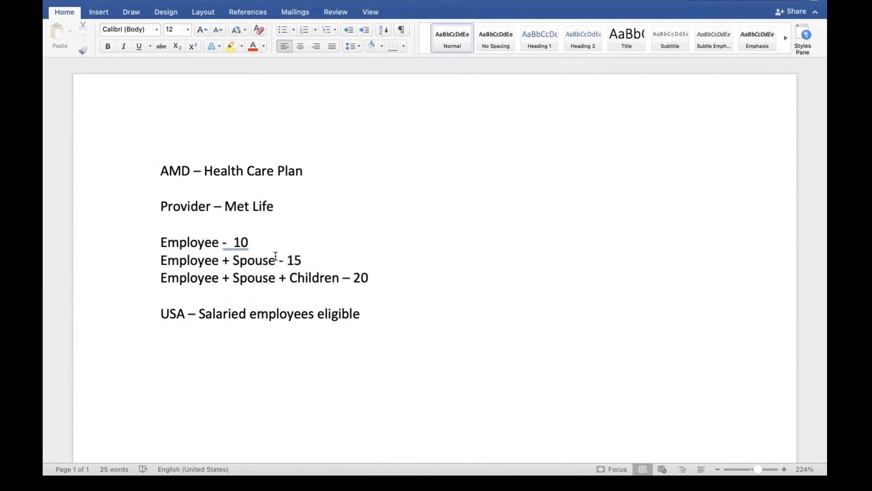
# Insert lines 'Health care coaverage types' and 'rELATIONSHIP TYPES' above the USA eligibility line
pyautogui.moveTo(368, 278); pyautogui.dragTo(247, 262)
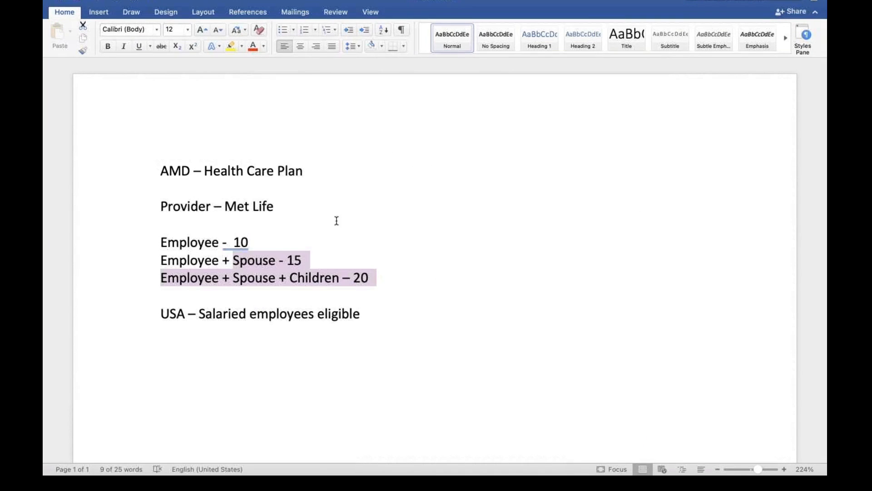
pyautogui.click(377, 286)
pyautogui.press('Return')
pyautogui.press('Return')
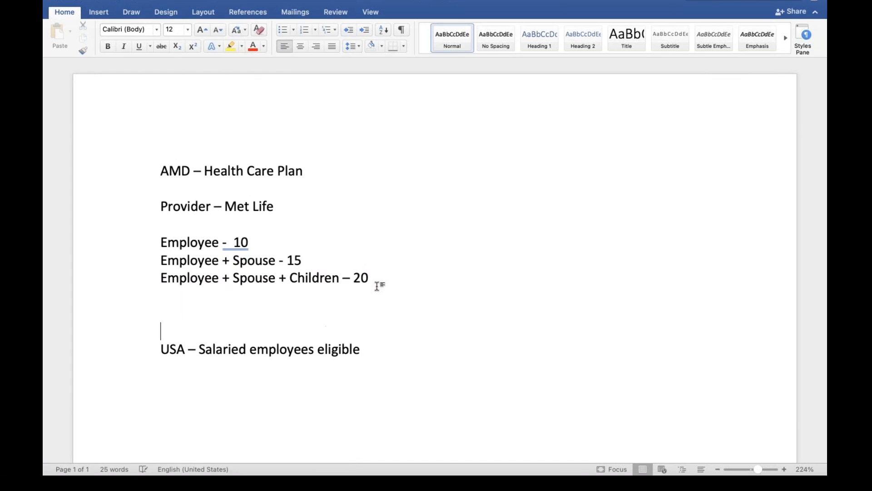
pyautogui.press('Up')
pyautogui.write('Health care co')
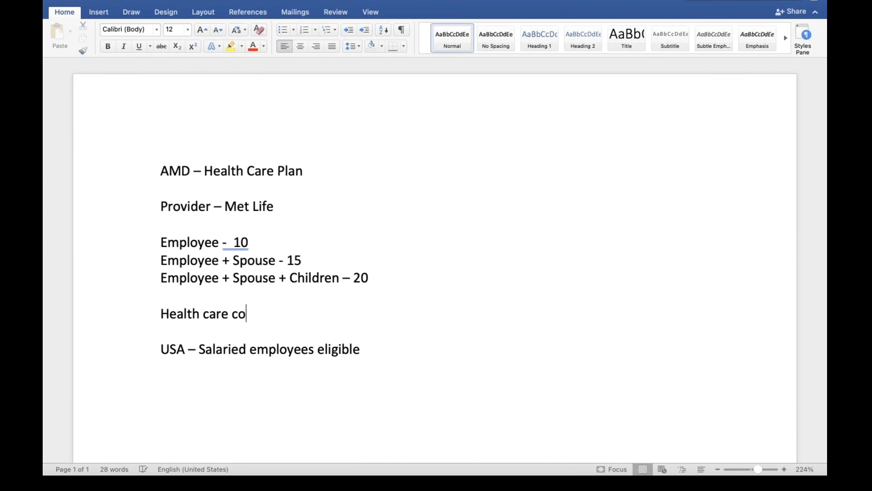
pyautogui.write('average types')
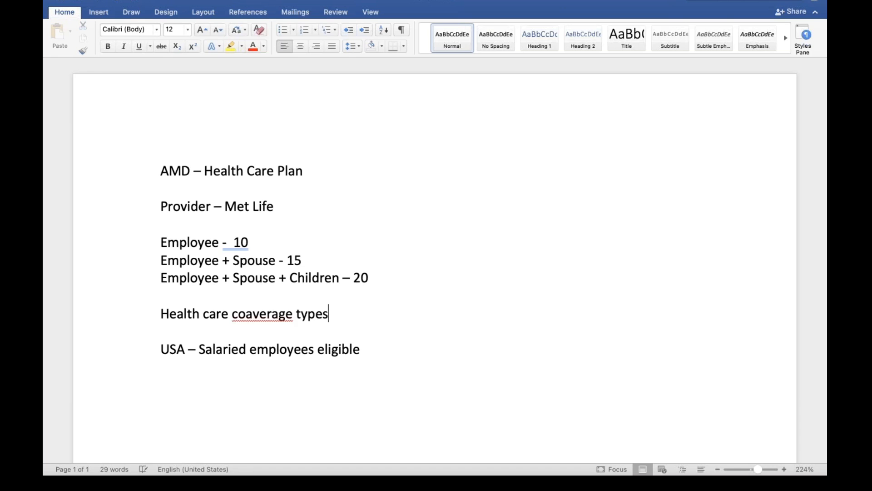
pyautogui.press('Return')
pyautogui.write('rELATIONSHIP TYPES')
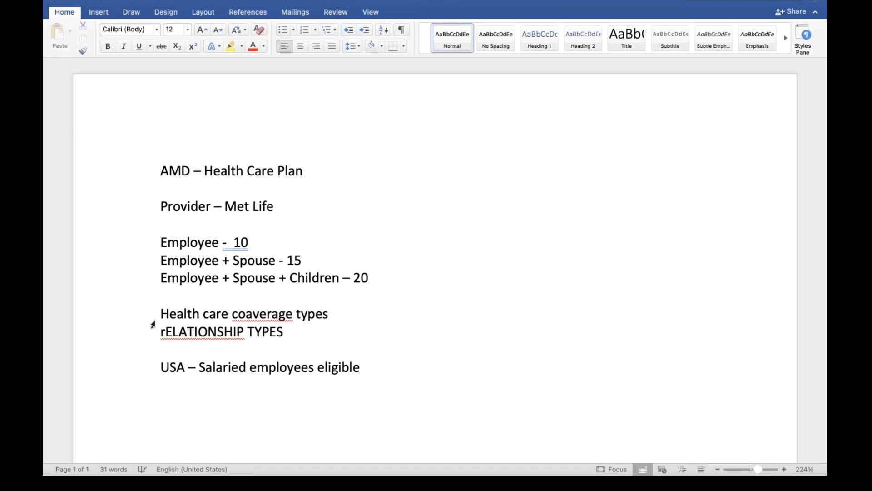
# Correct the spellings to 'relationship' and 'coverage' using Word's suggestions
pyautogui.rightClick(179, 331)
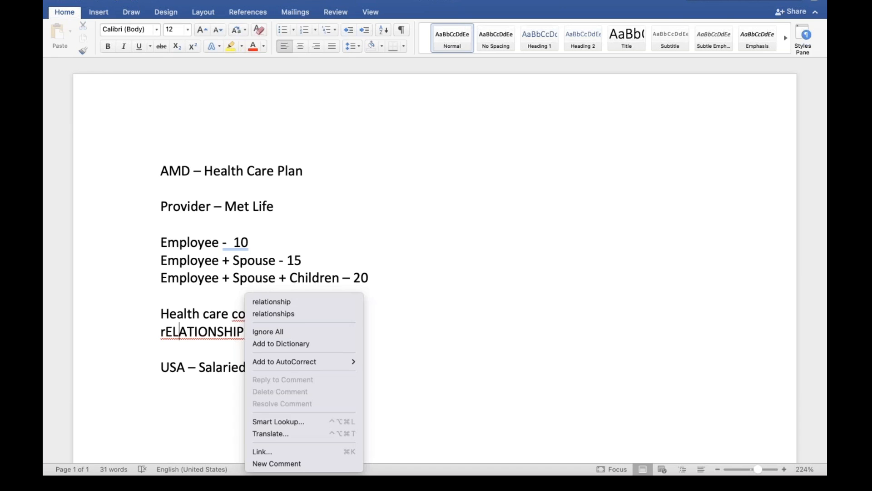
pyautogui.click(263, 300)
pyautogui.rightClick(251, 313)
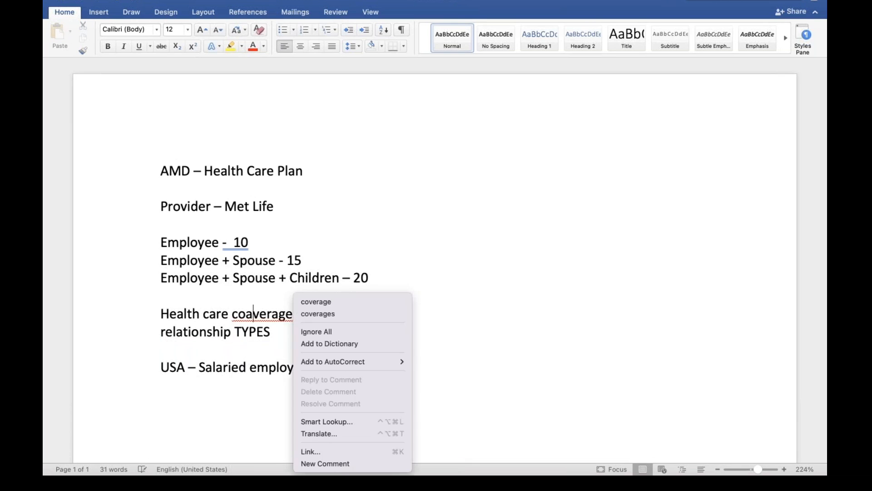
pyautogui.click(336, 300)
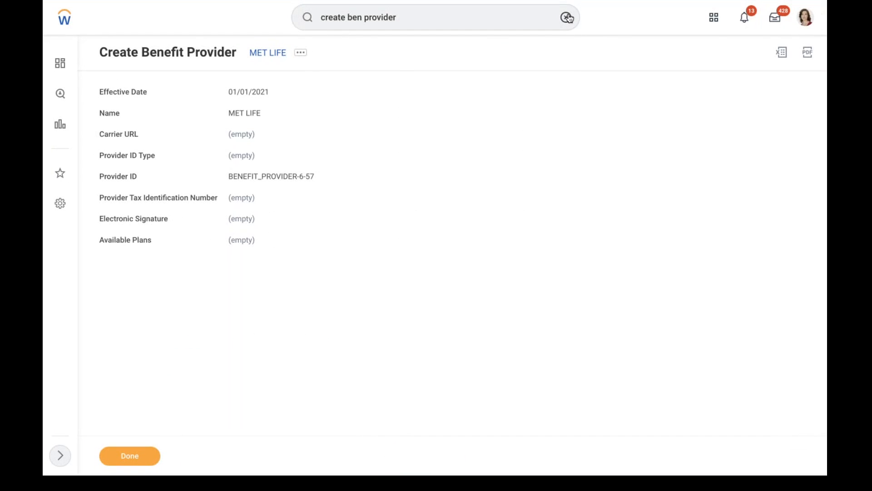
# Search Workday for 'MAINTAIN REALTION', then 'REALTION', finding no matching task
pyautogui.click(568, 17)
pyautogui.write('MAINTAIN REALTION')
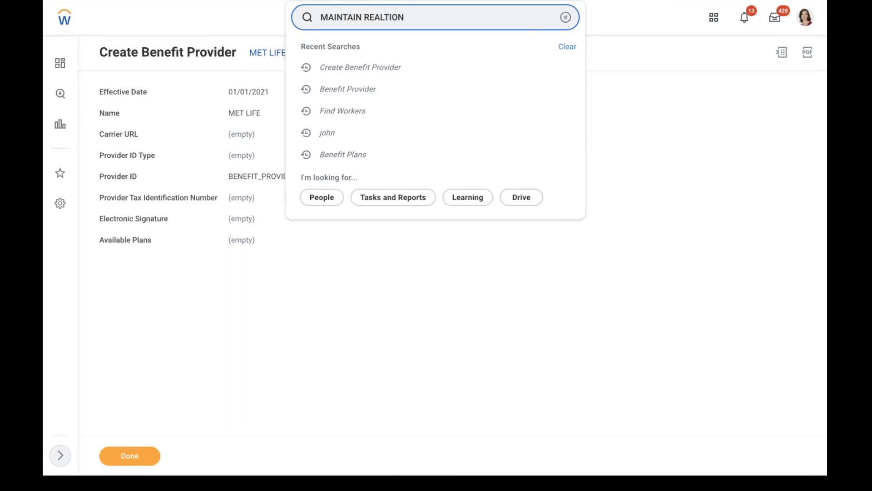
pyautogui.doubleClick(363, 17)
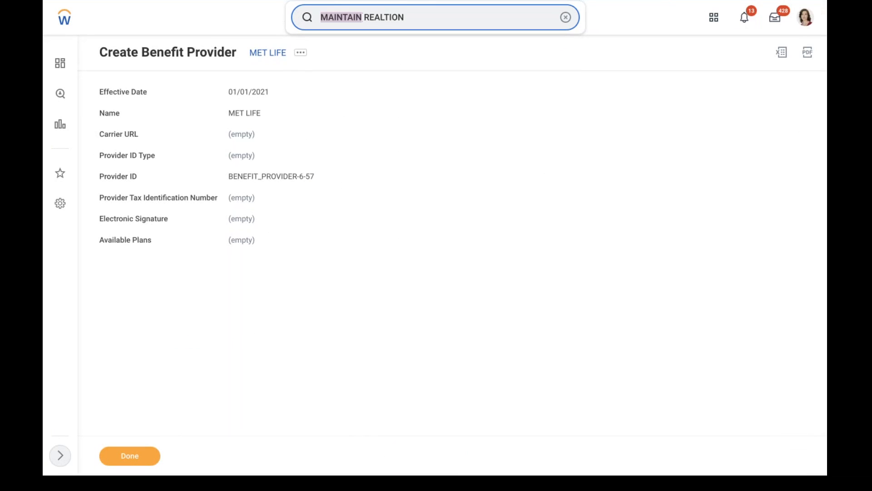
pyautogui.press('BackSpace')
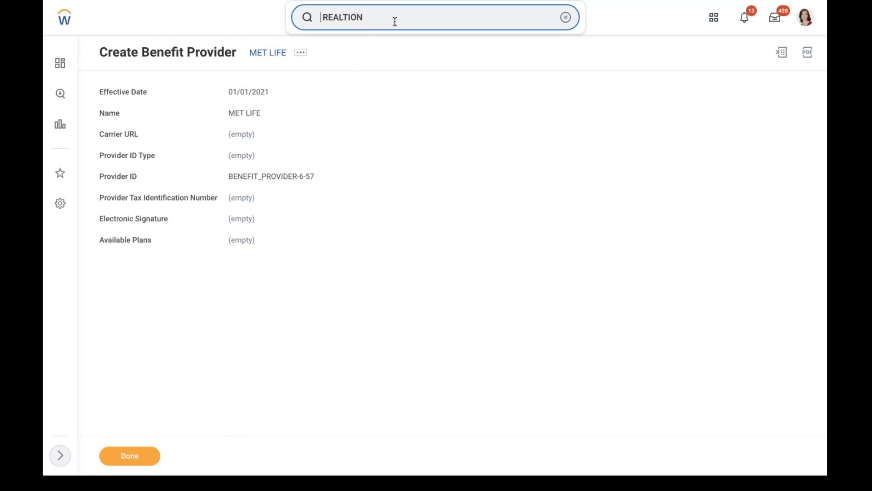
pyautogui.click(565, 18)
pyautogui.write('REALTION')
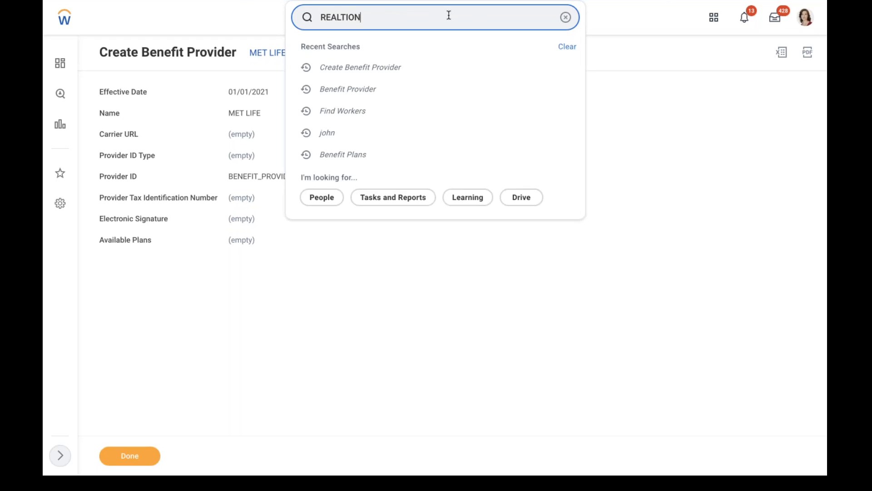
pyautogui.press('Return')
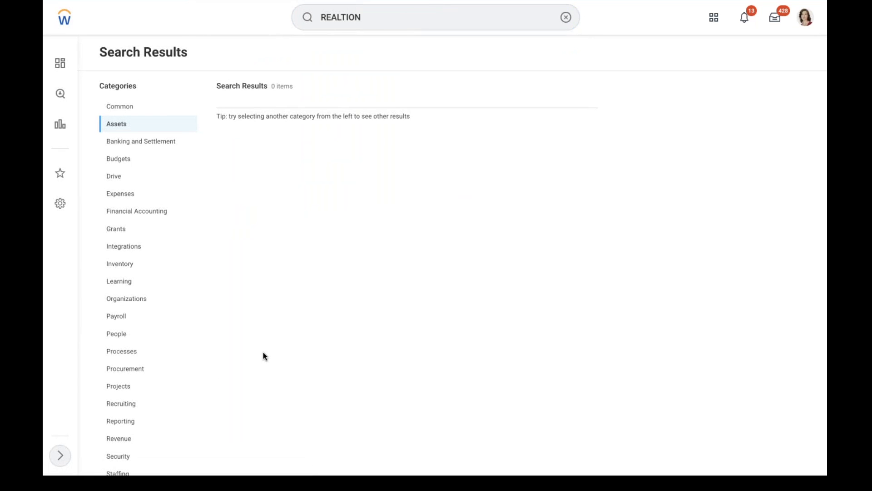
pyautogui.scroll(-3, 265, 356)
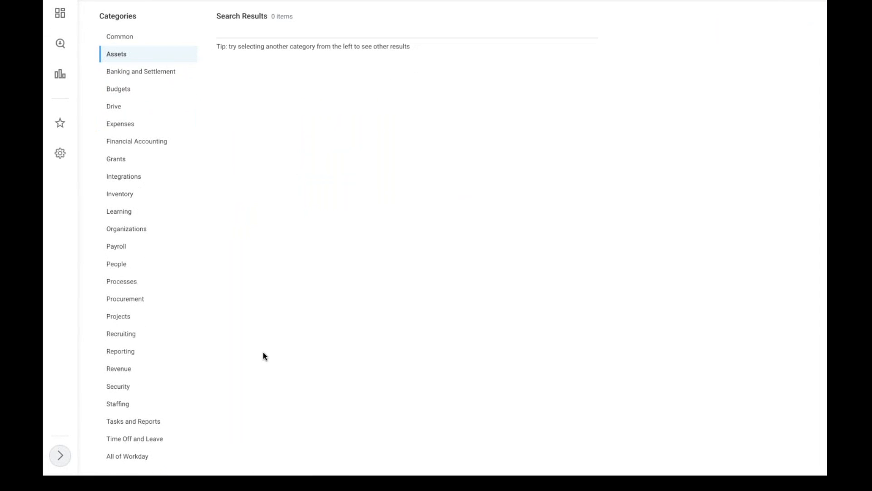
pyautogui.scroll(3, 264, 356)
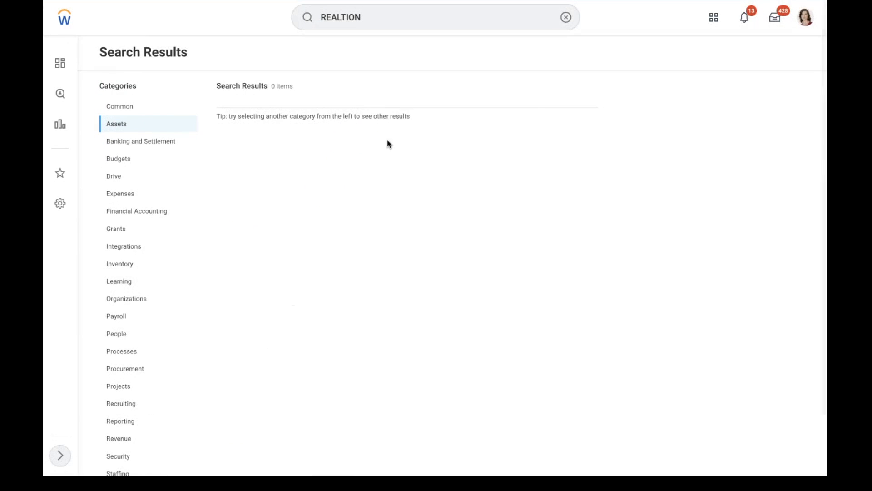
# Search 'MAIN RELATION' and open Maintain Related Person Relationships
pyautogui.click(566, 18)
pyautogui.write('MAI')
pyautogui.write('IN')
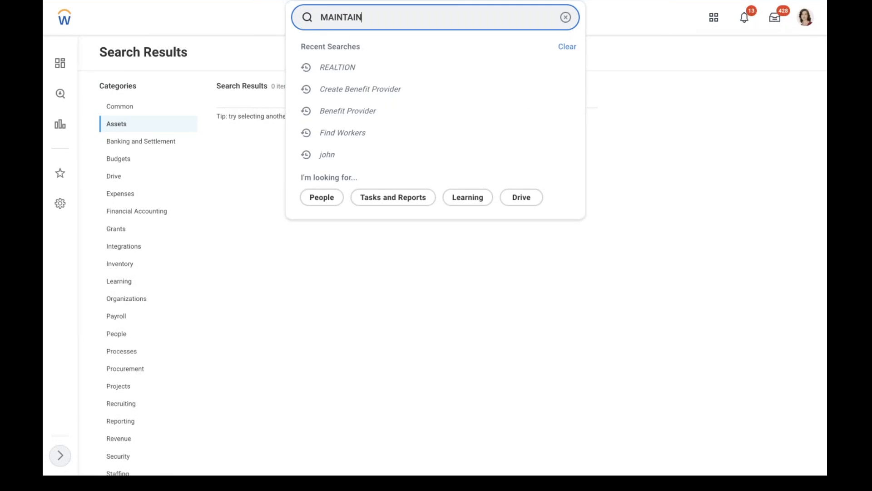
pyautogui.write(' RELATION')
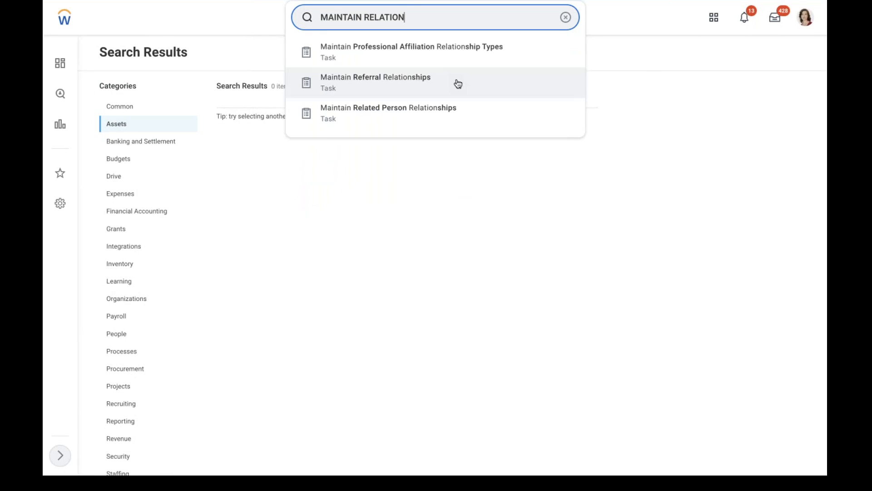
pyautogui.click(366, 115)
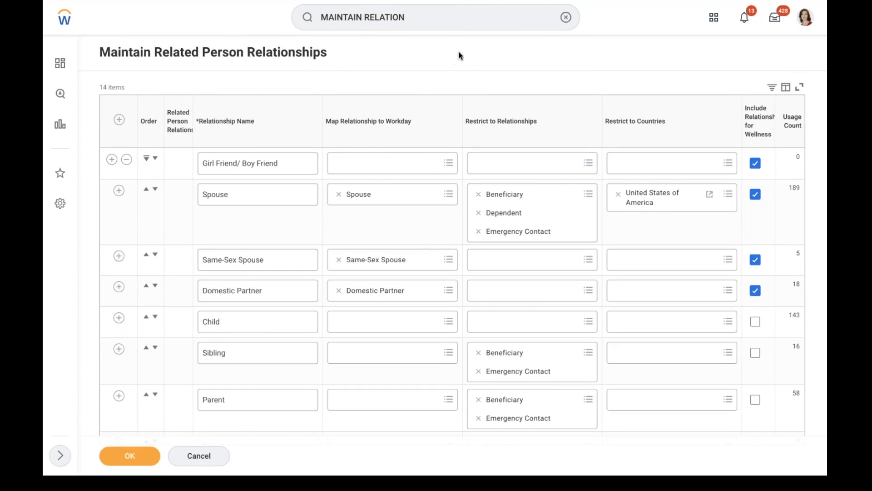
# Add a new relationship row named Spouse mapped to the Spouse relationship
pyautogui.scroll(-1, 458, 55)
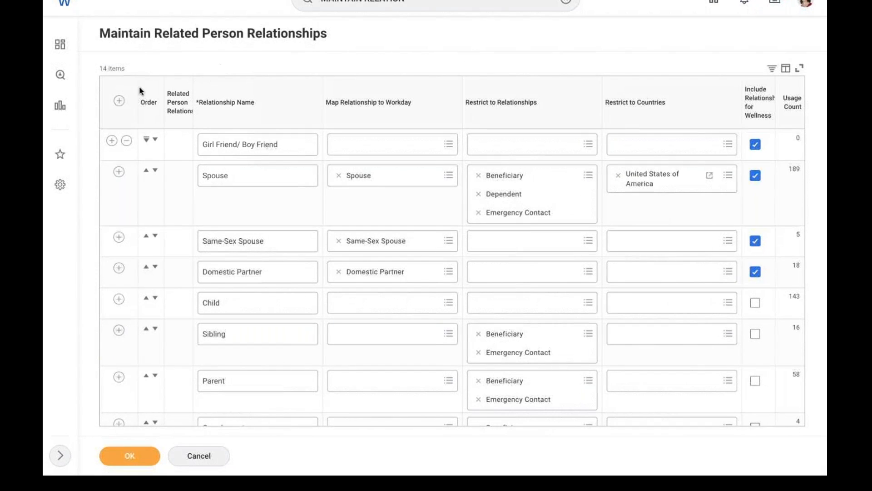
pyautogui.click(118, 102)
pyautogui.click(230, 139)
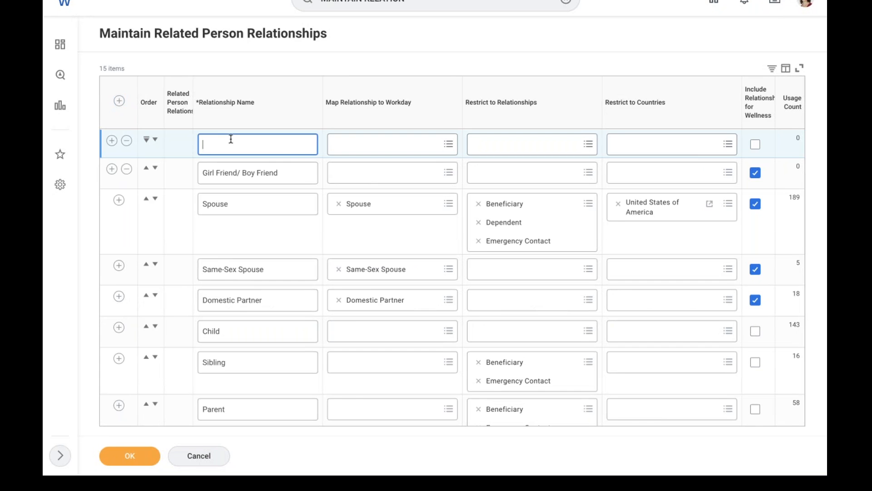
pyautogui.write('Spouse')
pyautogui.click(357, 144)
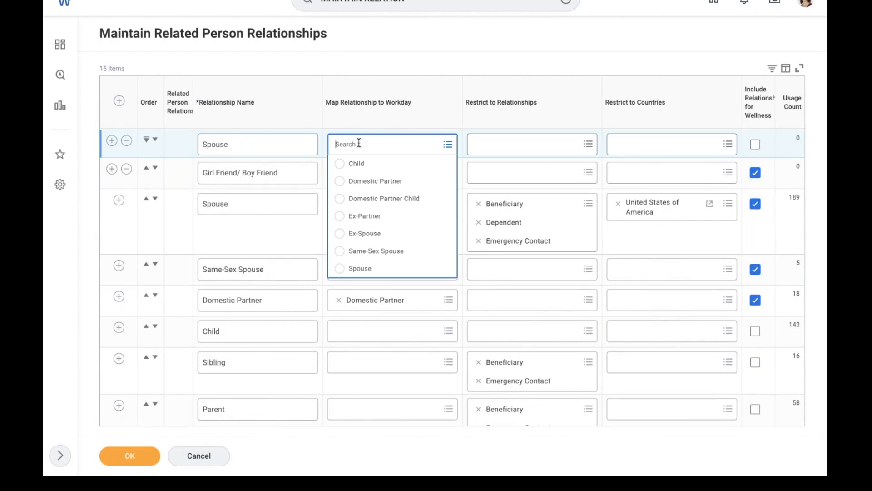
pyautogui.click(350, 269)
pyautogui.click(415, 153)
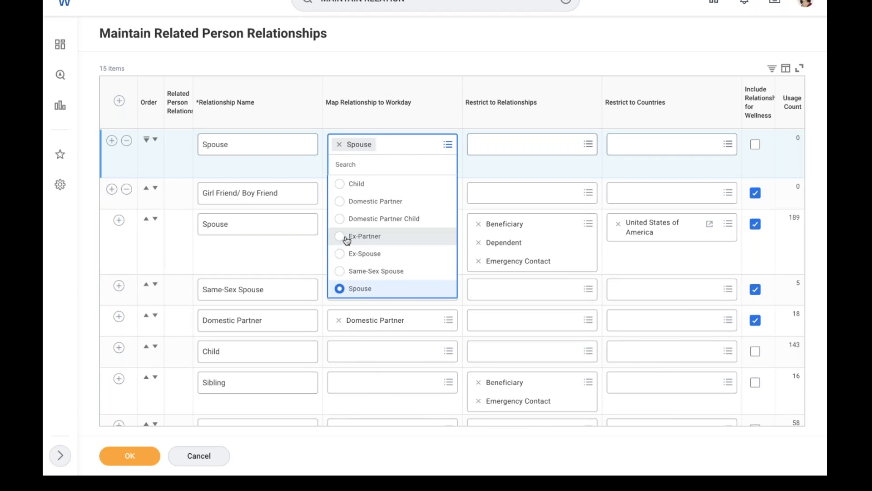
pyautogui.click(348, 237)
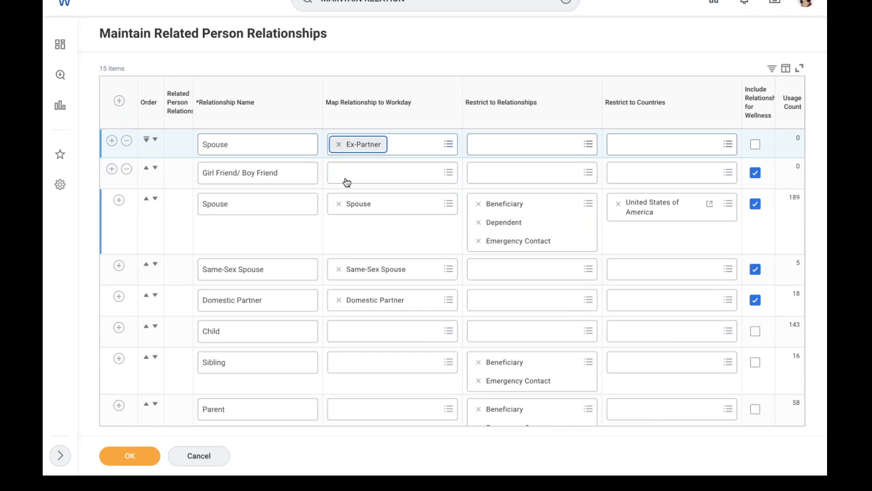
pyautogui.click(339, 144)
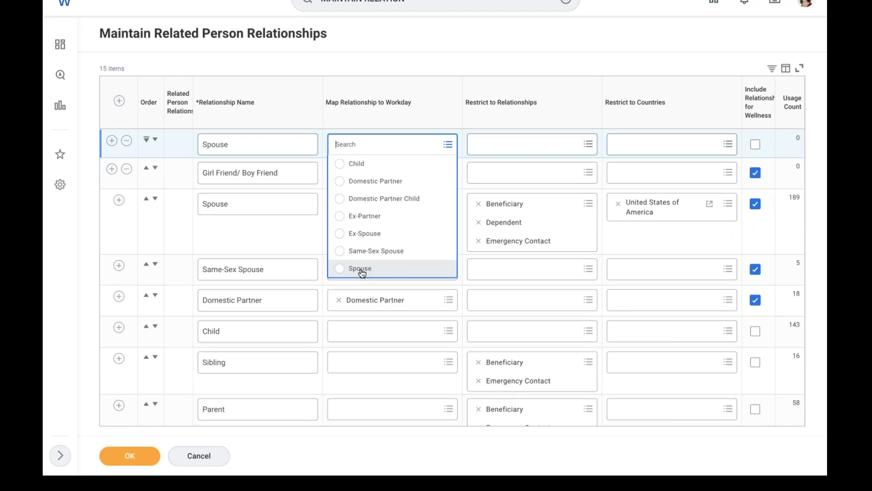
pyautogui.click(361, 268)
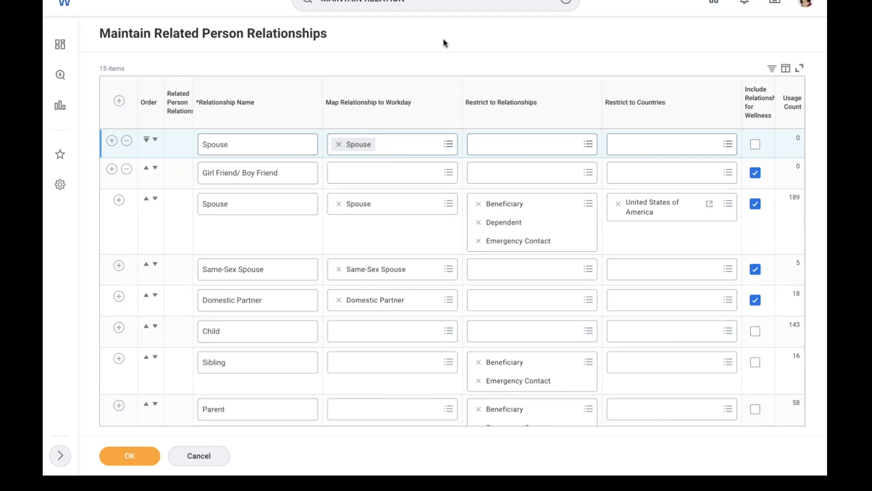
# Restrict the Spouse relationship to Beneficiary, Dependent and Emergency Contact
pyautogui.click(495, 145)
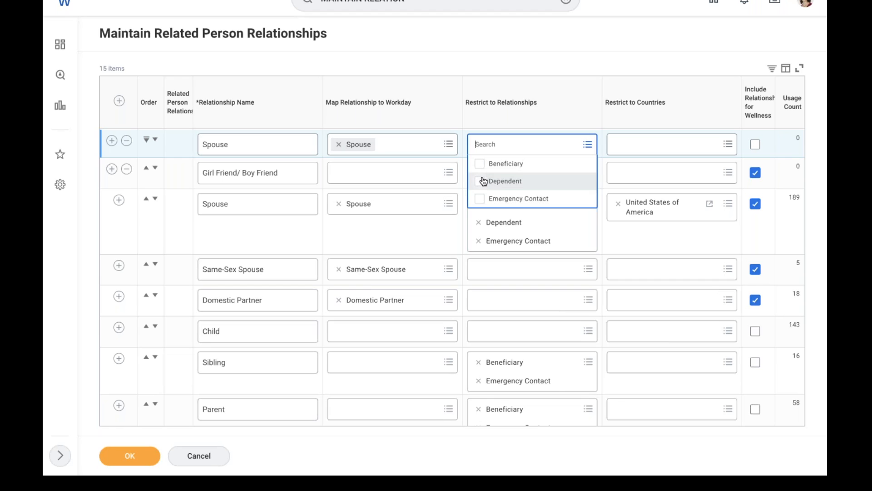
pyautogui.click(480, 163)
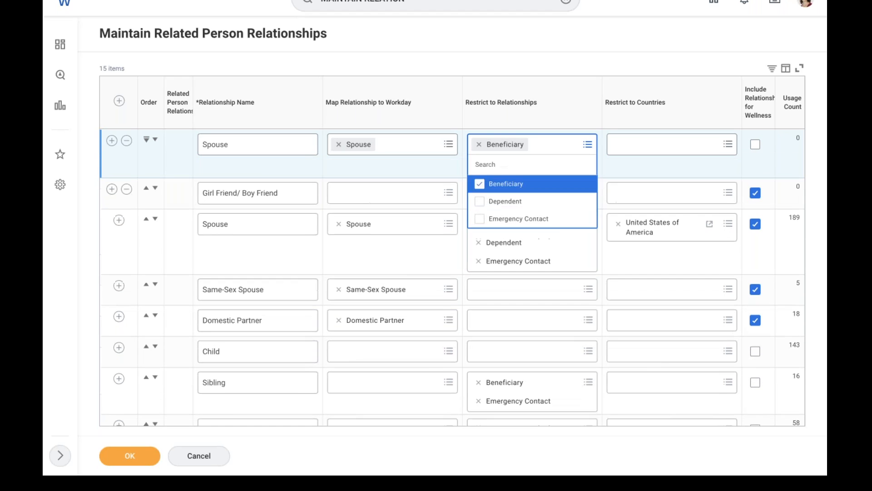
pyautogui.click(480, 205)
pyautogui.click(480, 237)
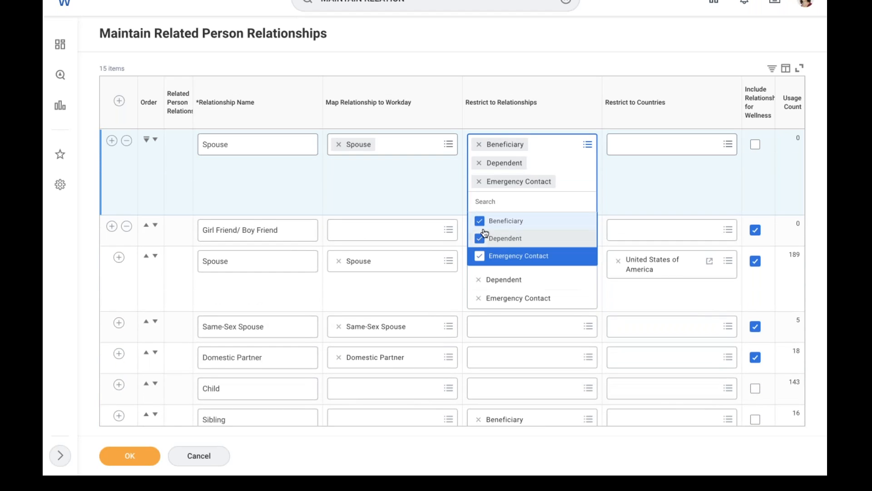
pyautogui.click(488, 67)
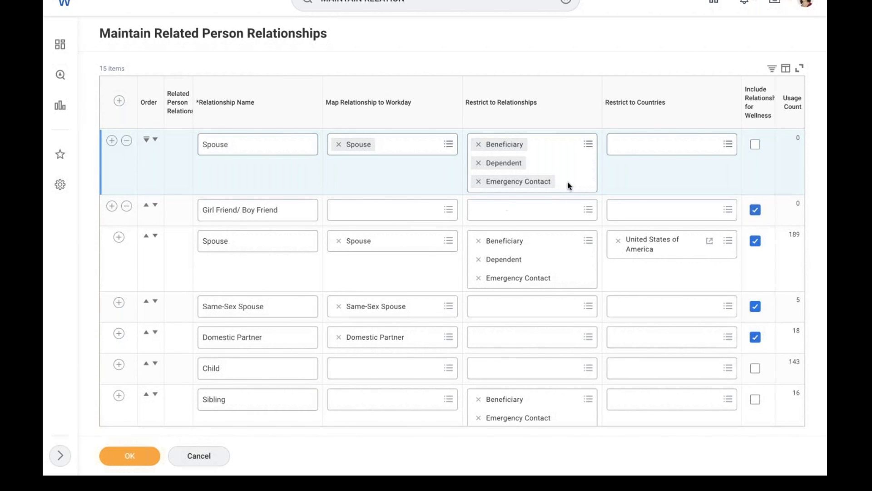
# Choose United States of America as the country restriction, then remove it
pyautogui.click(657, 150)
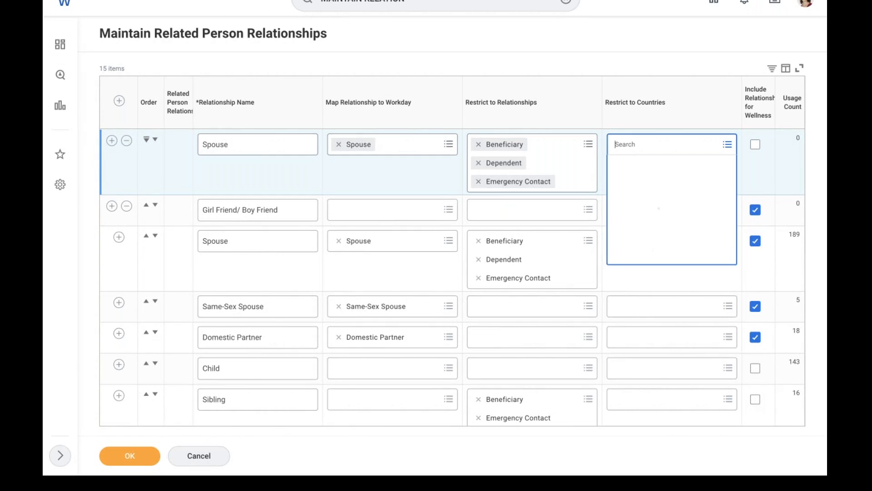
pyautogui.write('united')
pyautogui.press('Return')
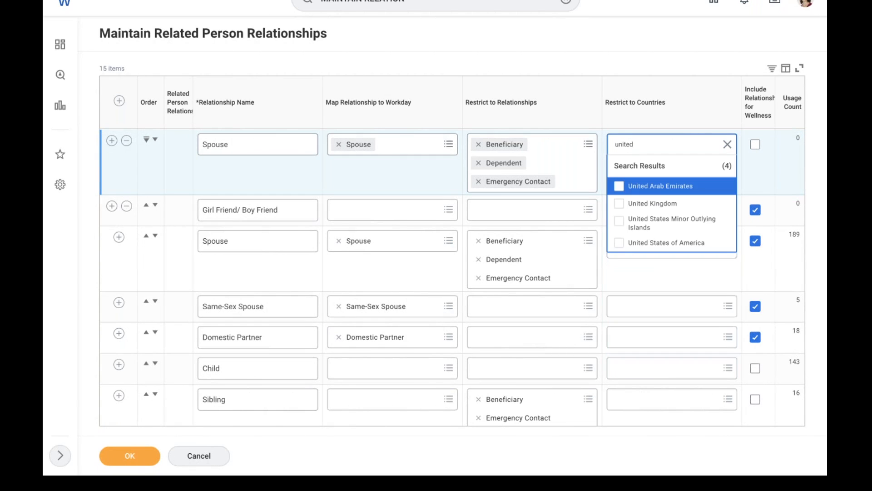
pyautogui.click(658, 243)
pyautogui.click(649, 50)
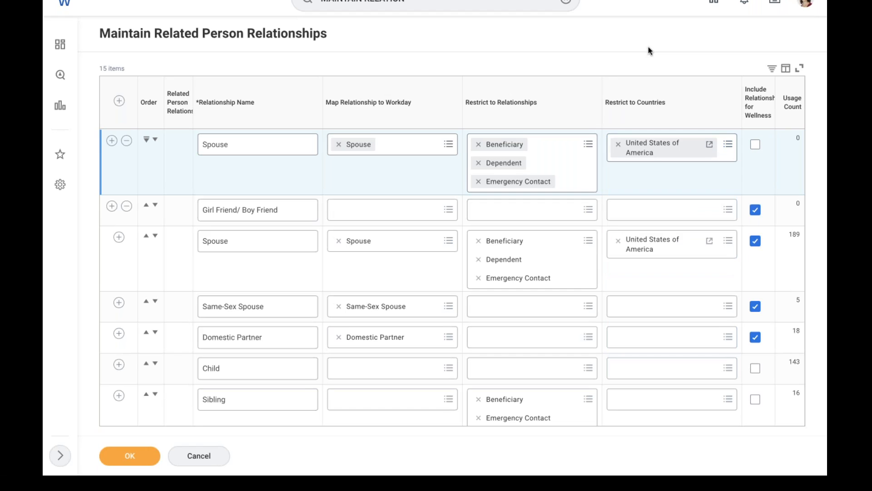
pyautogui.click(617, 143)
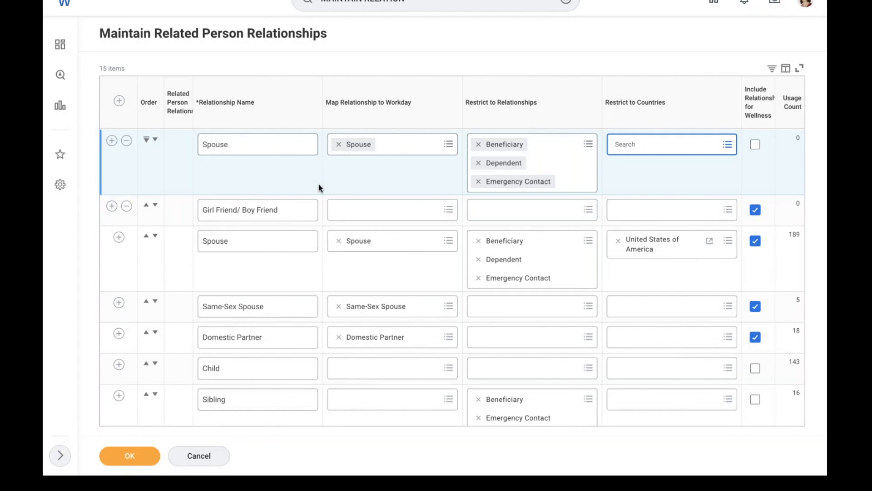
# Save the related person relationships with the new Spouse row
pyautogui.scroll(-10, 320, 187)
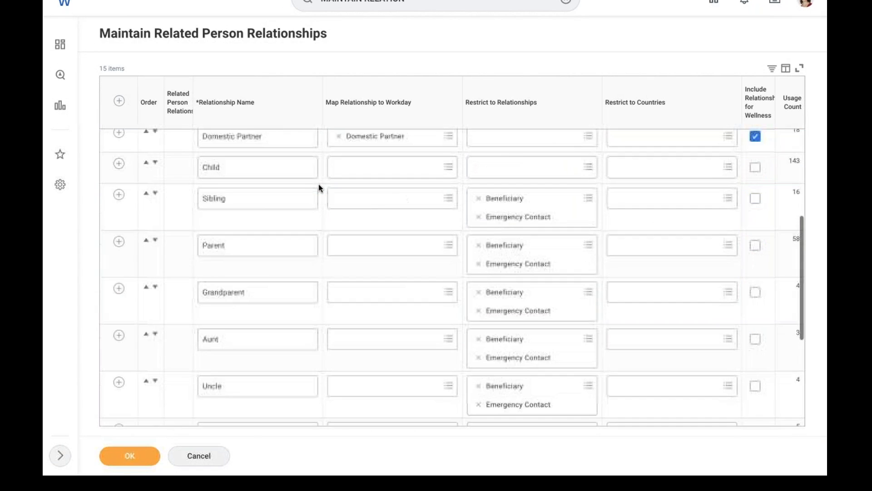
pyautogui.scroll(5, 320, 188)
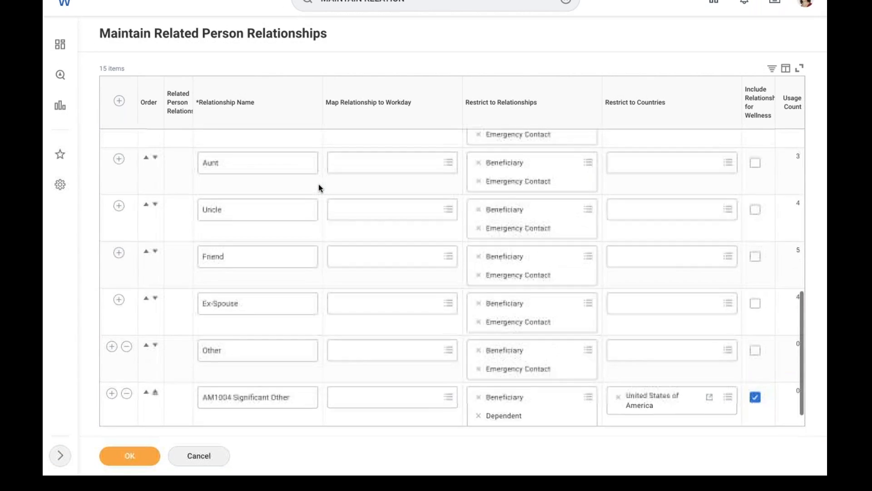
pyautogui.scroll(6, 318, 187)
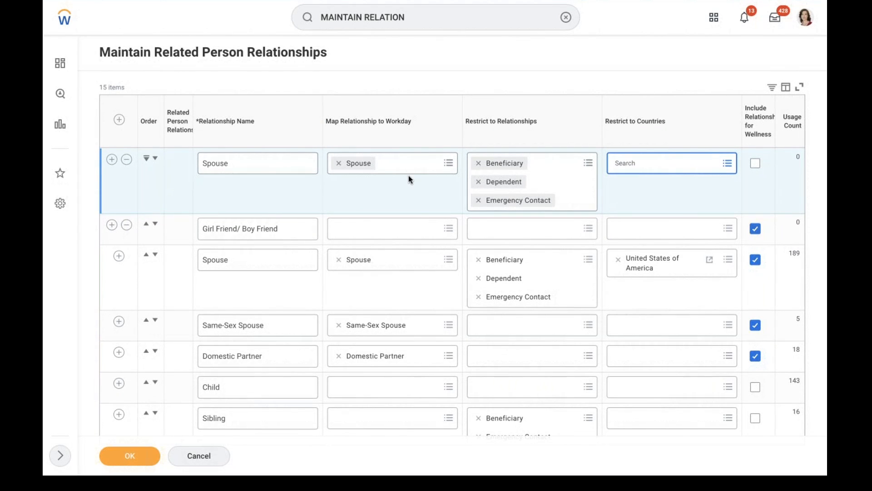
pyautogui.click(125, 459)
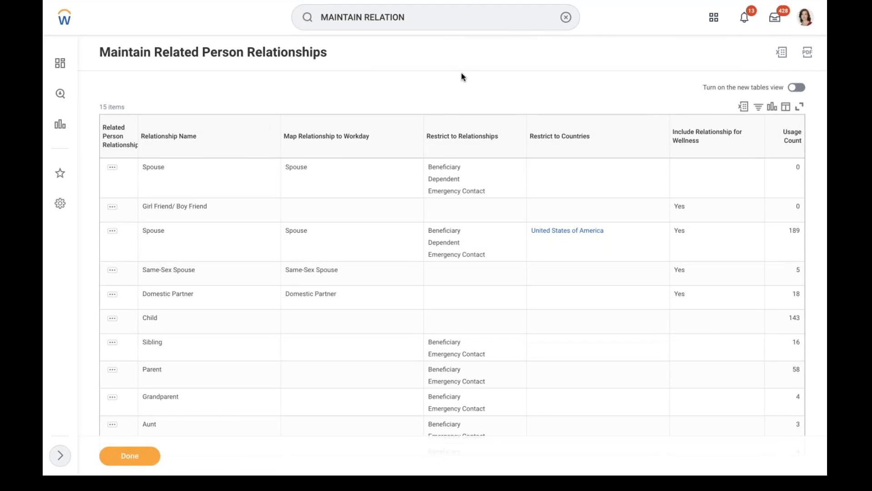
# Search 'maintain health care' and open Maintain Health Care Coverage Targets
pyautogui.click(566, 17)
pyautogui.write('ma')
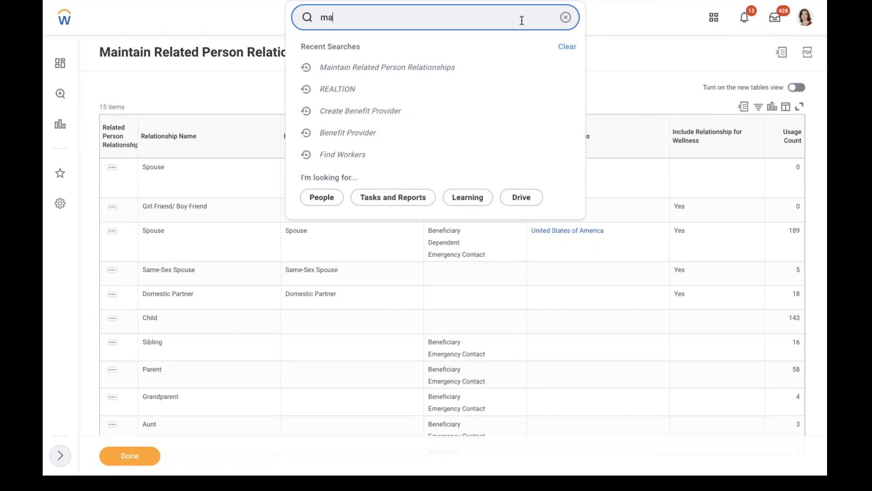
pyautogui.write('intain health care')
pyautogui.click(454, 84)
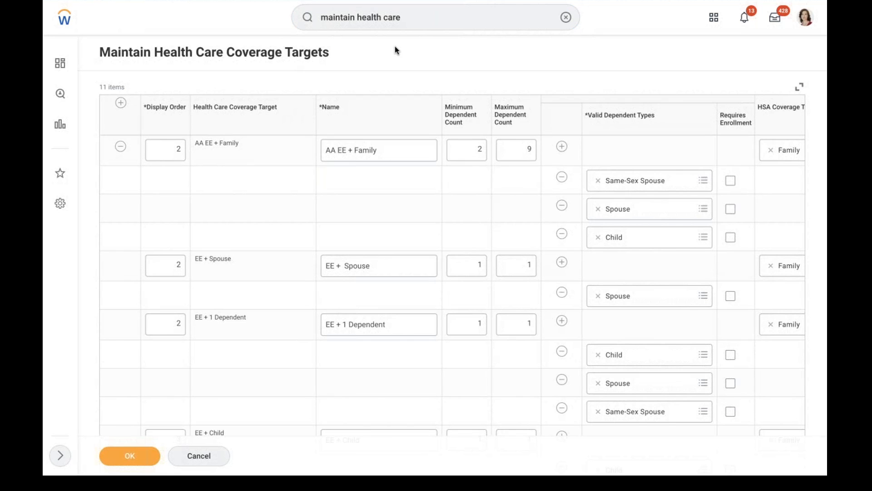
# Review the existing coverage targets, including the Spouse dependent sub-row
pyautogui.click(288, 195)
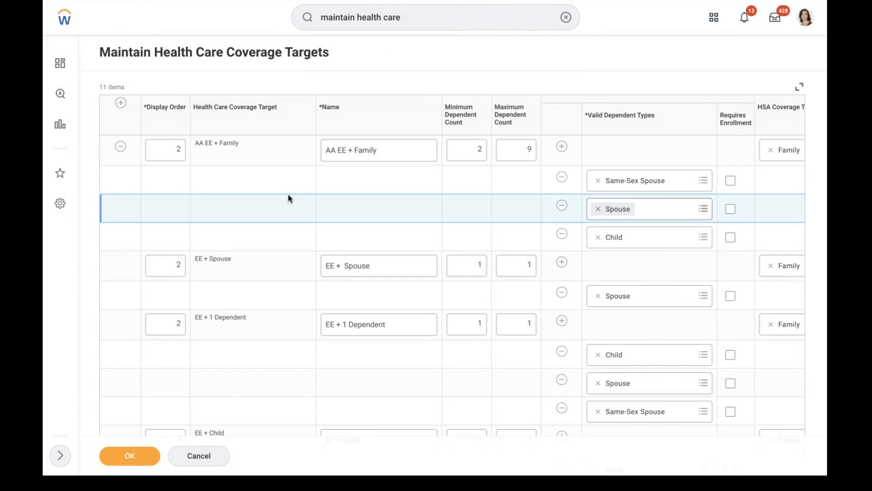
pyautogui.scroll(-1, 288, 196)
pyautogui.scroll(-15, 288, 194)
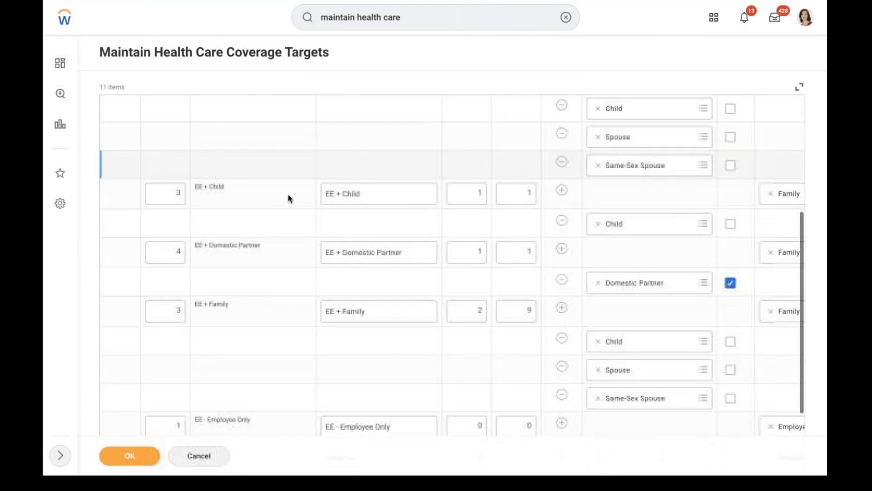
pyautogui.scroll(14, 288, 195)
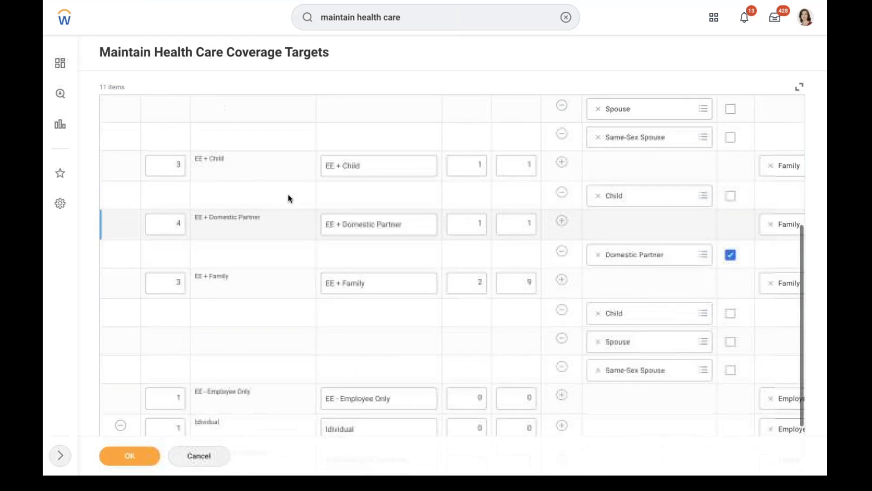
pyautogui.scroll(2, 288, 194)
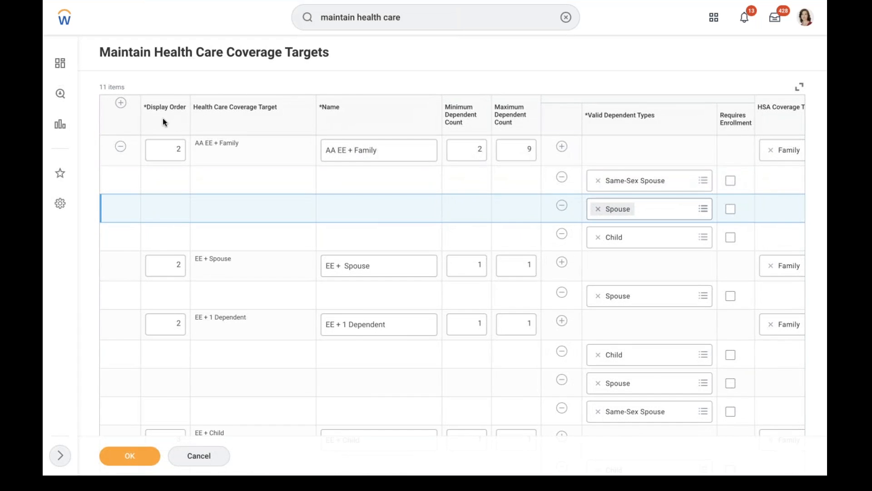
# Add coverage target Employee with display order 1 and min/max dependents 0
pyautogui.click(121, 104)
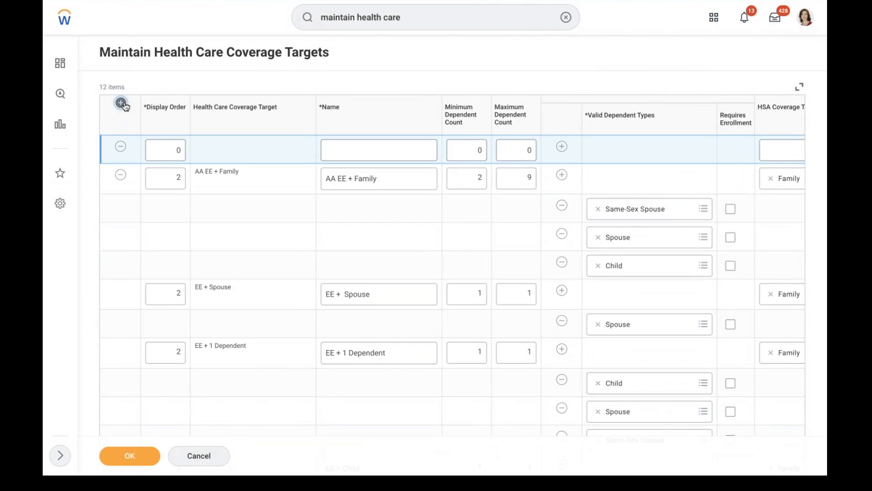
pyautogui.click(177, 150)
pyautogui.write('1')
pyautogui.click(372, 145)
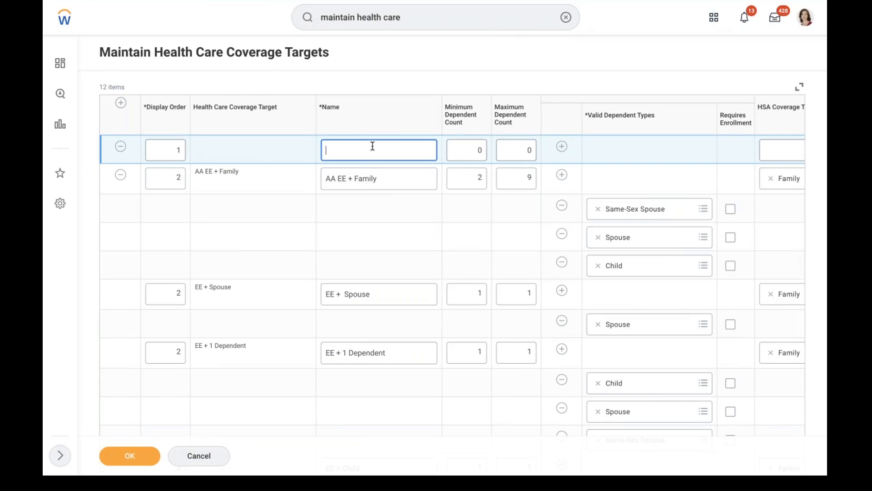
pyautogui.write('Employee')
pyautogui.click(472, 147)
pyautogui.click(471, 147)
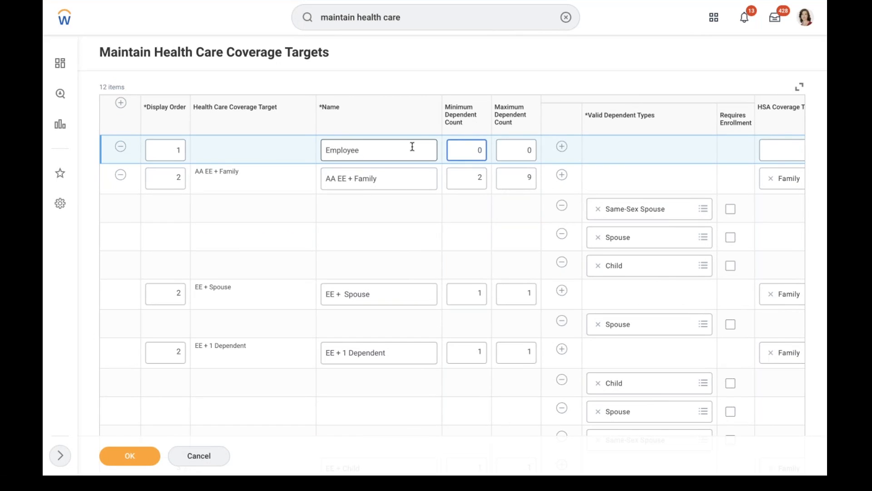
pyautogui.click(509, 149)
pyautogui.click(660, 217)
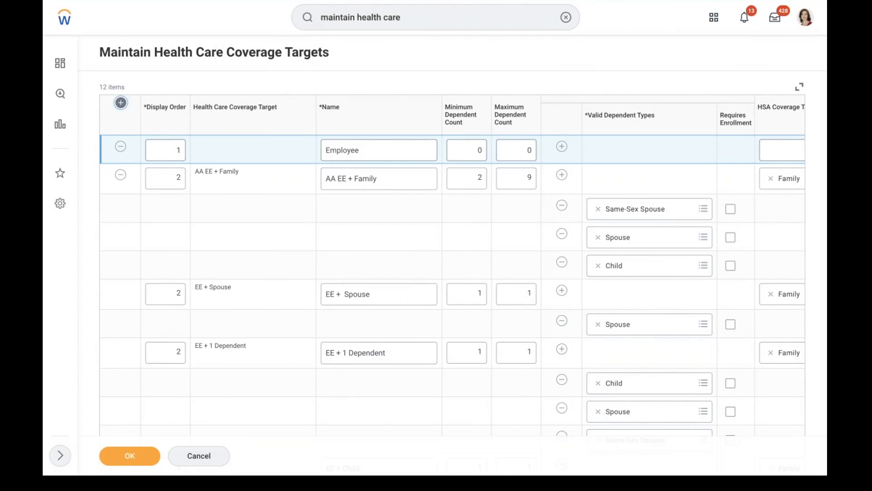
pyautogui.doubleClick(120, 103)
pyautogui.click(159, 143)
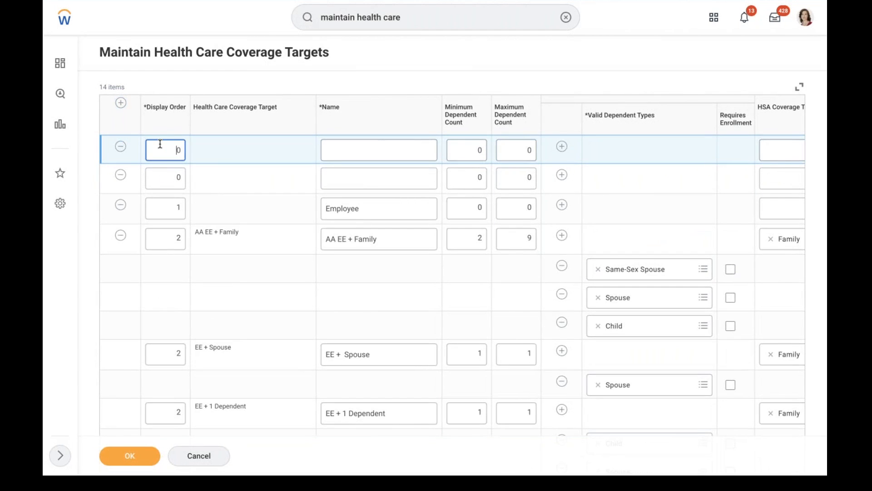
# Fill the next row as Employee + Spouse, display order 2, min and max dependents 1
pyautogui.click(121, 146)
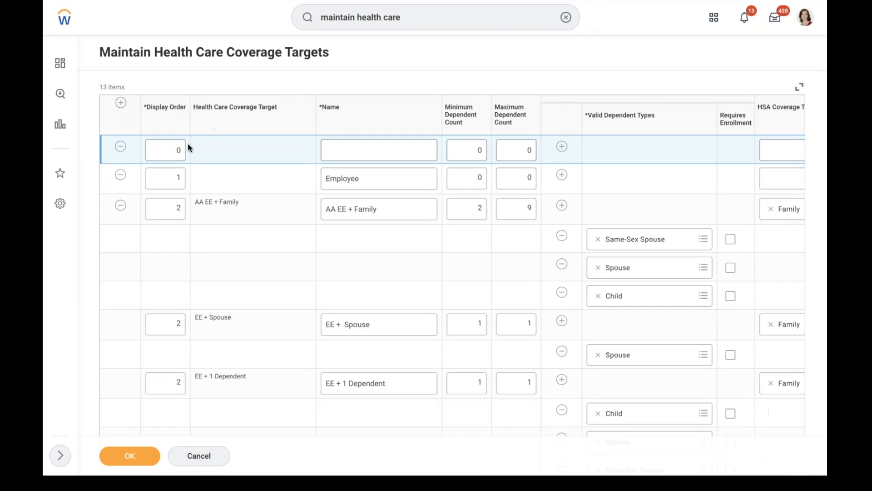
pyautogui.write('2')
pyautogui.click(359, 151)
pyautogui.write('Emp')
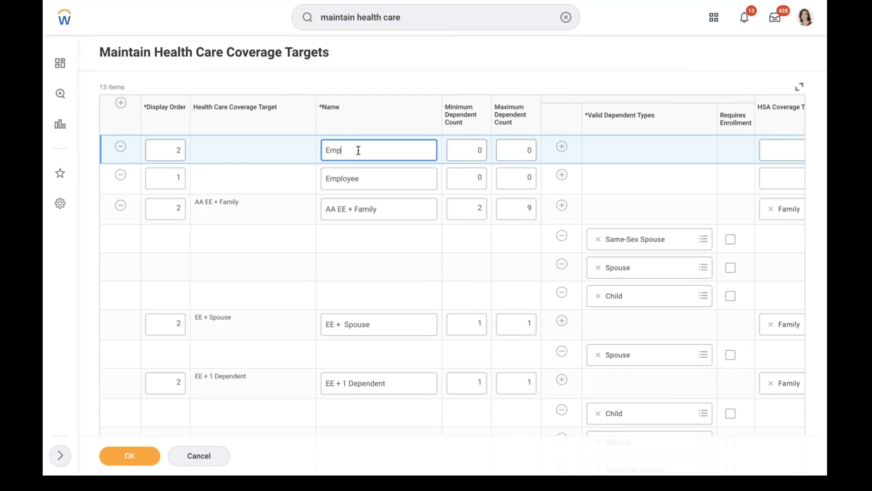
pyautogui.write('loyee')
pyautogui.write('+ Spouse')
pyautogui.click(466, 155)
pyautogui.press('BackSpace')
pyautogui.click(511, 152)
pyautogui.press('BackSpace')
pyautogui.write('1')
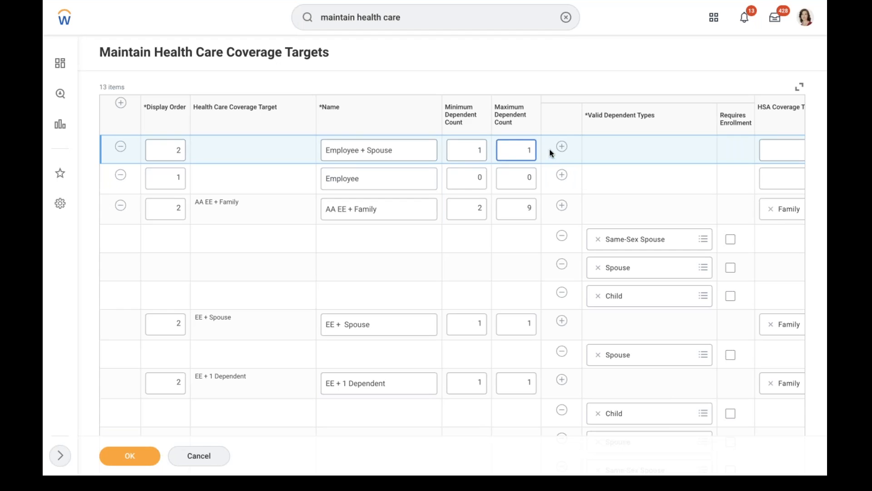
pyautogui.click(608, 75)
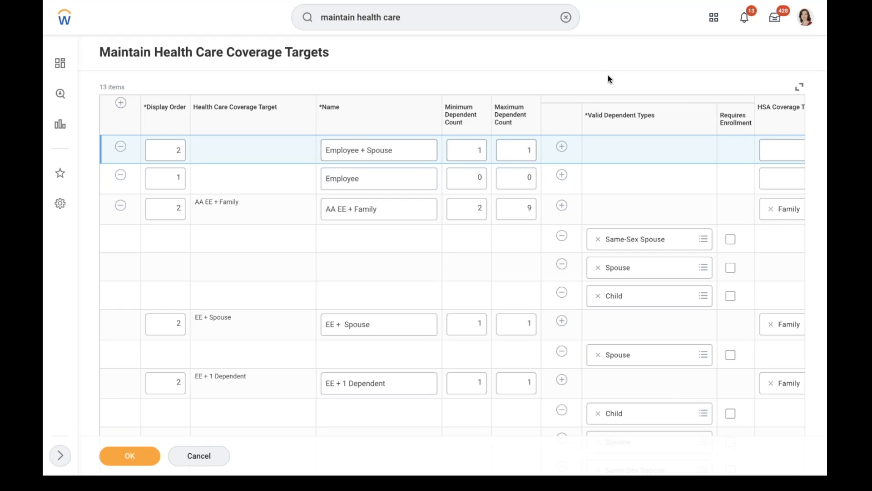
# Add target Employee + Spouse + Children with display order 3, fixing the 'Spuse' typo
pyautogui.click(120, 102)
pyautogui.click(165, 153)
pyautogui.write('3')
pyautogui.click(344, 142)
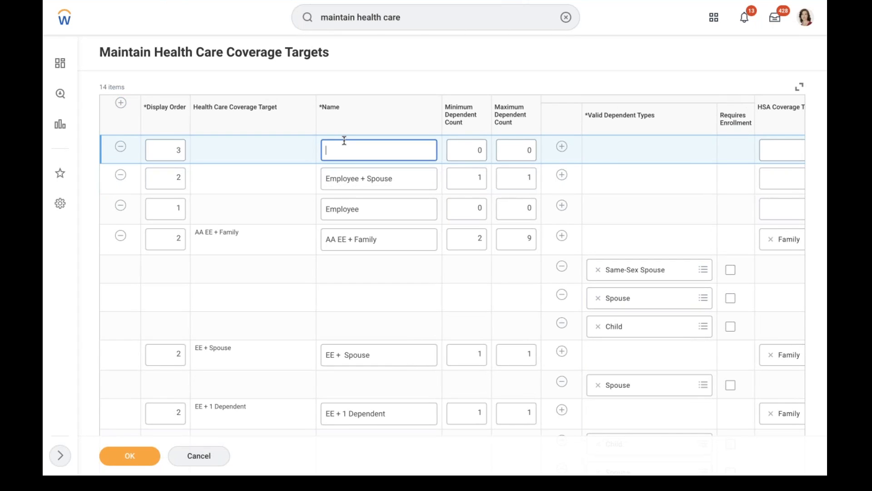
pyautogui.write('Employee + Spuse + Children')
pyautogui.rightClick(375, 149)
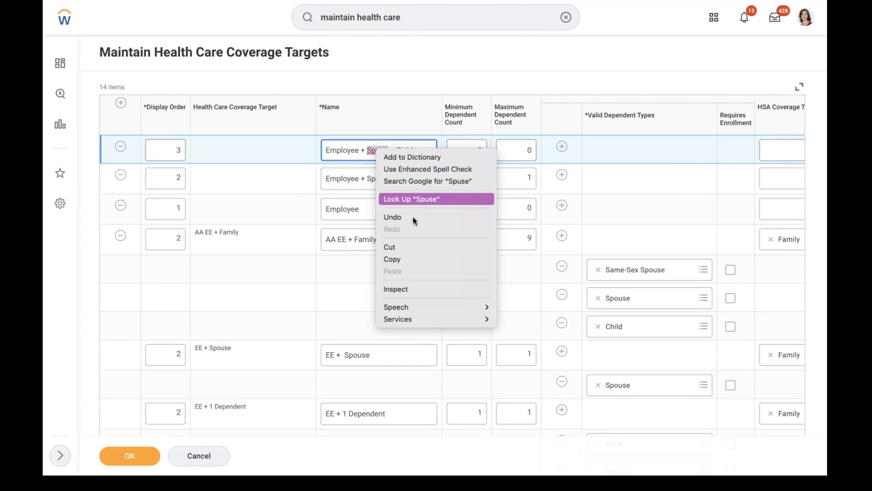
pyautogui.click(287, 197)
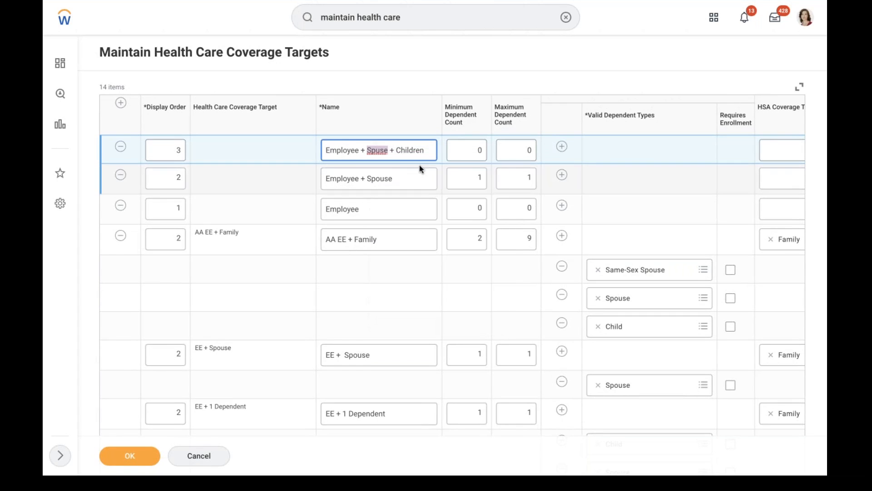
pyautogui.click(383, 150)
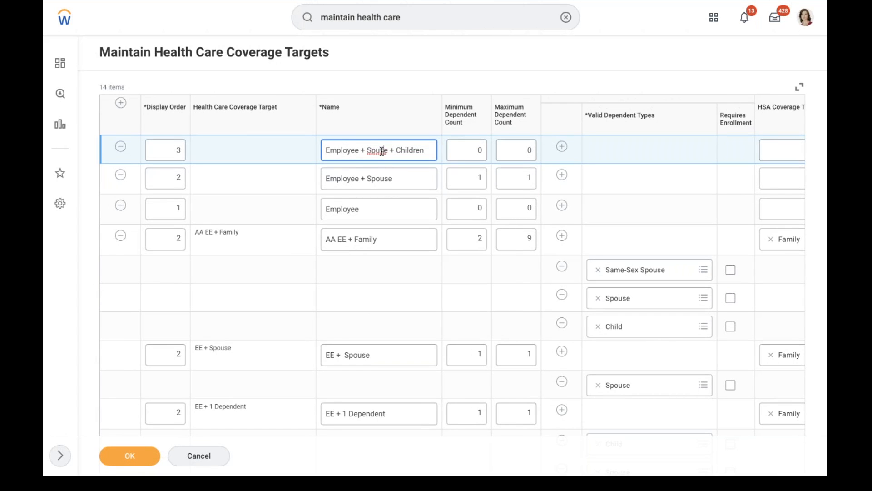
pyautogui.write('o')
pyautogui.click(560, 175)
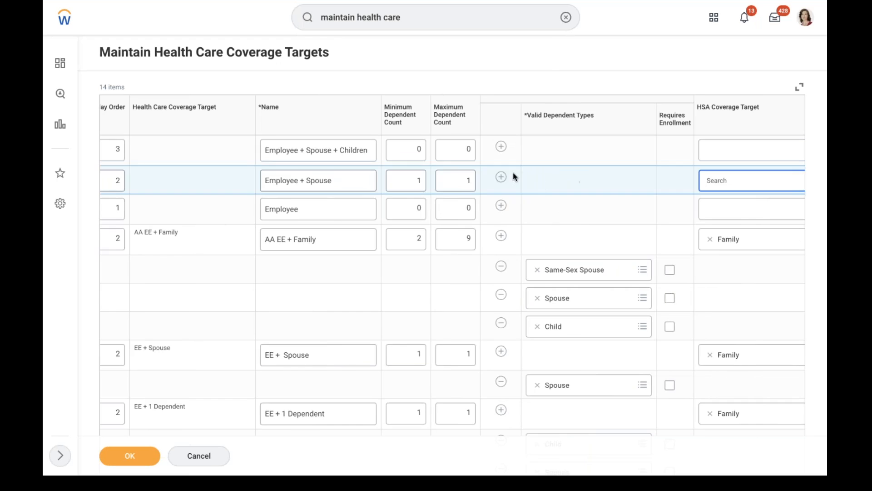
# Set Spouse as the dependent type for Employee + Spouse, and Spouse and Child for the Children target
pyautogui.click(590, 213)
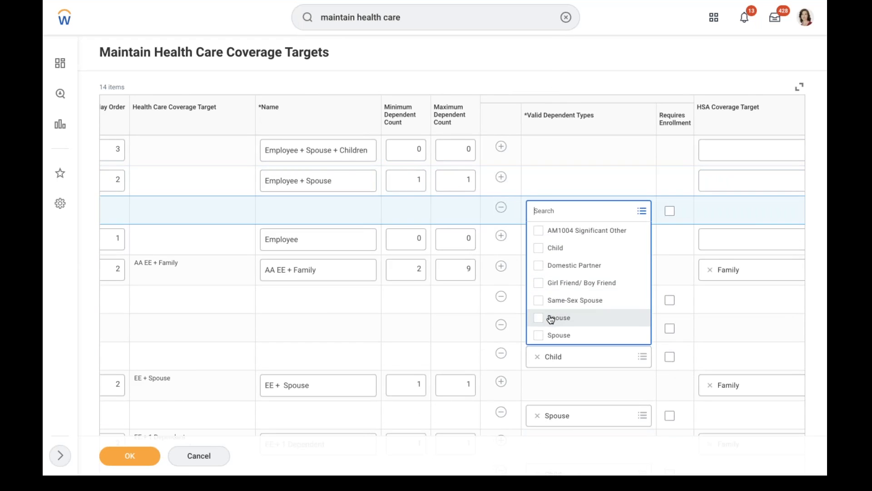
pyautogui.click(551, 317)
pyautogui.click(533, 117)
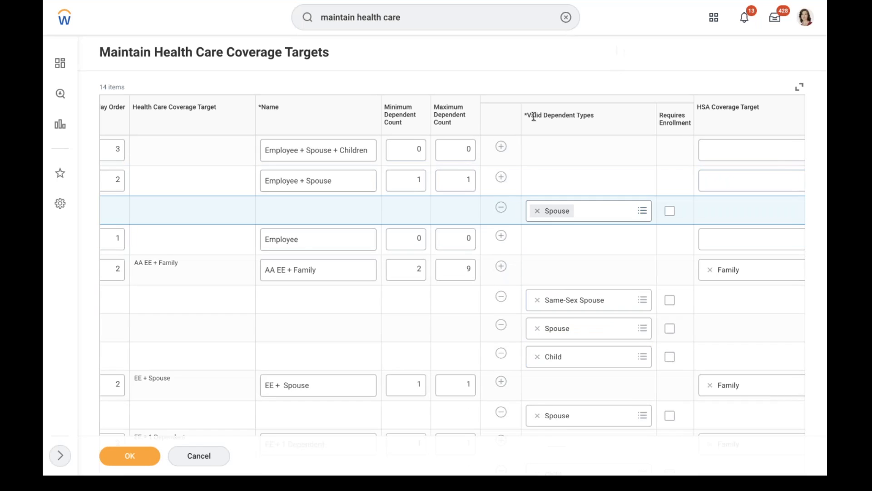
pyautogui.click(501, 146)
pyautogui.click(566, 177)
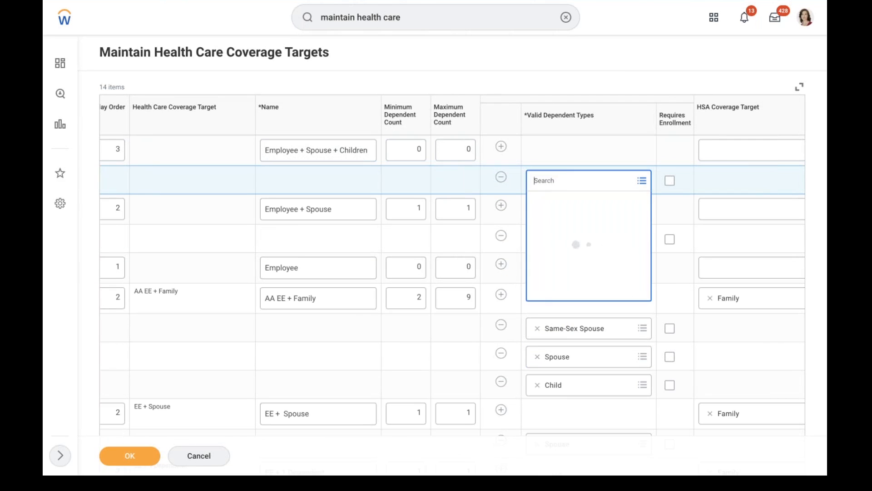
pyautogui.click(549, 288)
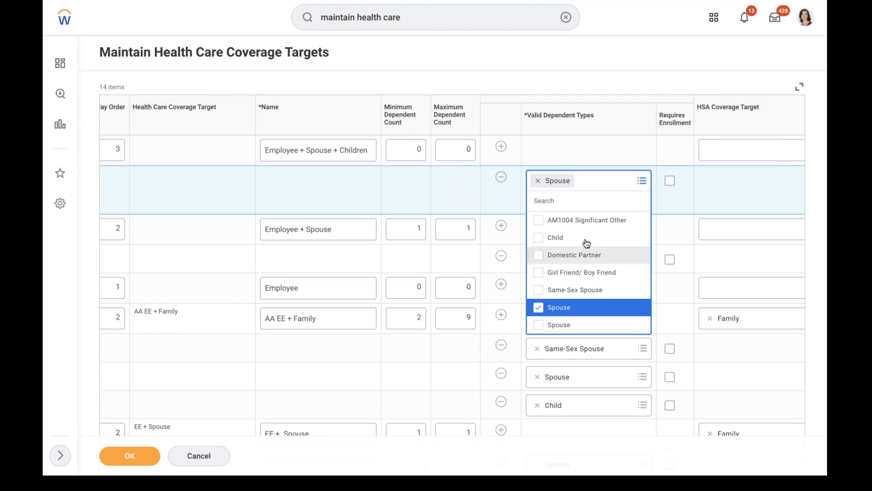
pyautogui.click(547, 238)
pyautogui.click(617, 65)
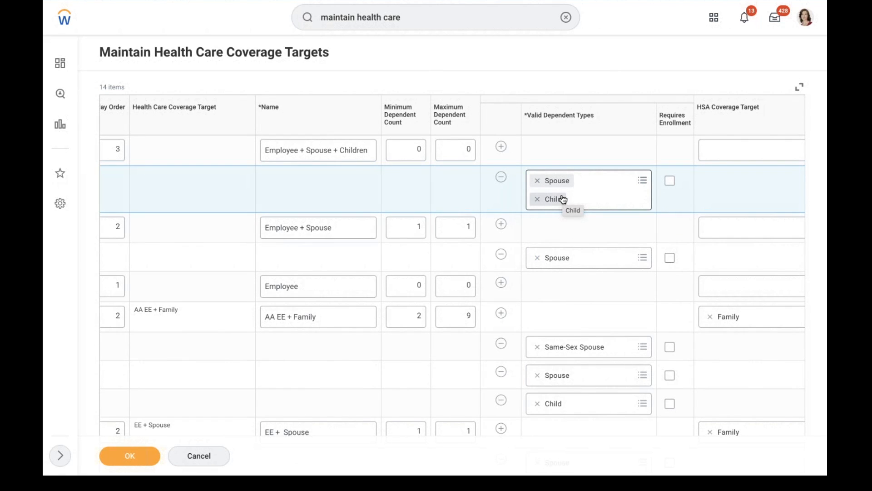
# Limit the Children target to a minimum of 1 and a maximum of 3 dependents
pyautogui.click(468, 150)
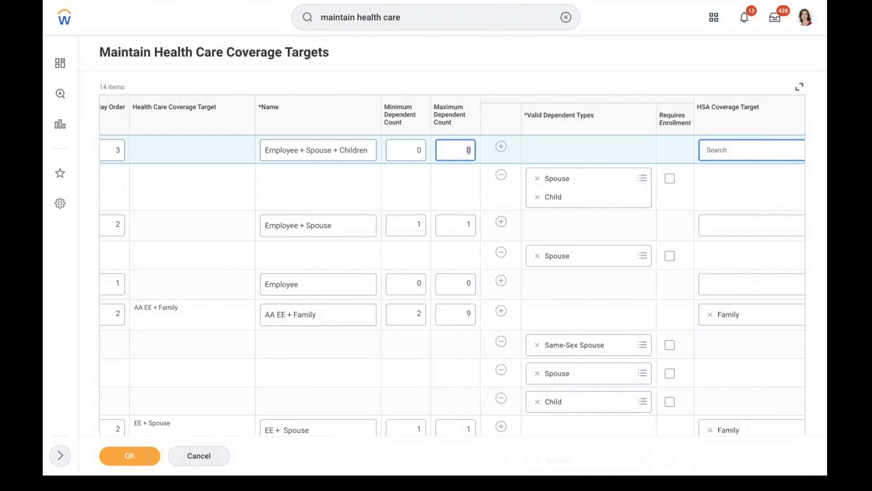
pyautogui.write('99')
pyautogui.click(415, 150)
pyautogui.write('1')
pyautogui.click(445, 149)
pyautogui.press('BackSpace')
pyautogui.write('3')
pyautogui.click(567, 76)
# Leave enrollment not required, review the coverage rows, and save the coverage targets
pyautogui.click(670, 181)
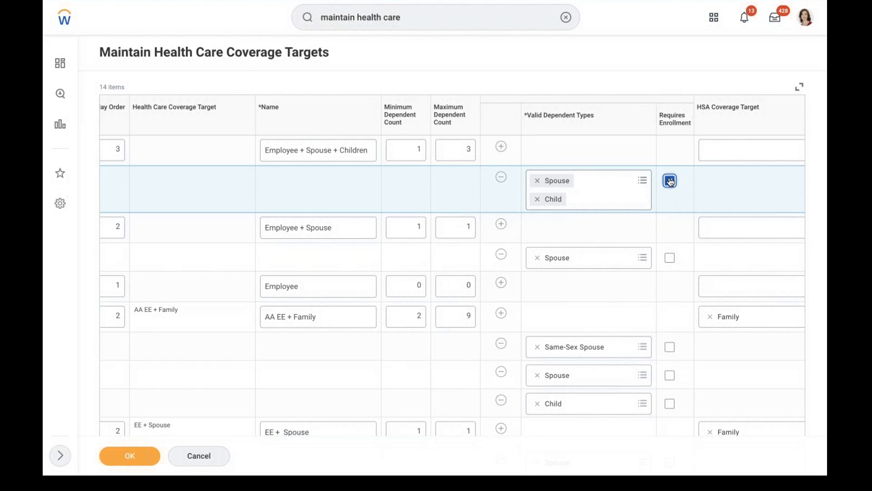
pyautogui.click(670, 181)
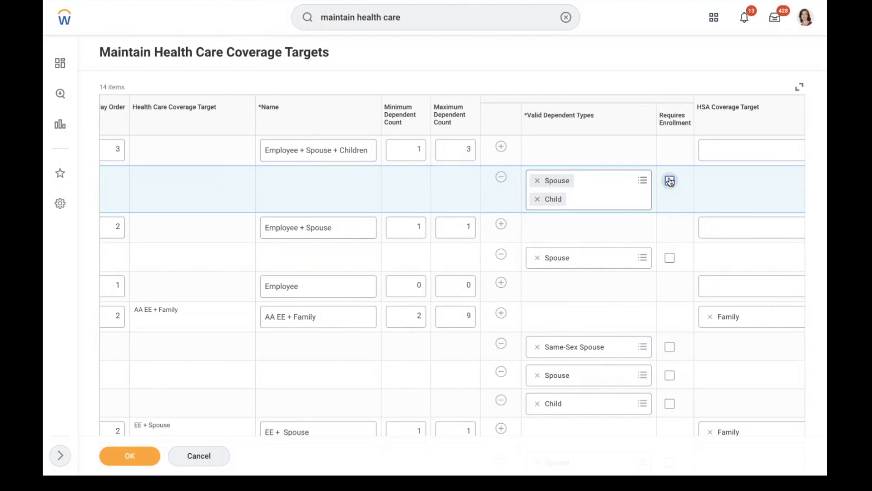
pyautogui.click(600, 149)
pyautogui.hscroll(2, 600, 150)
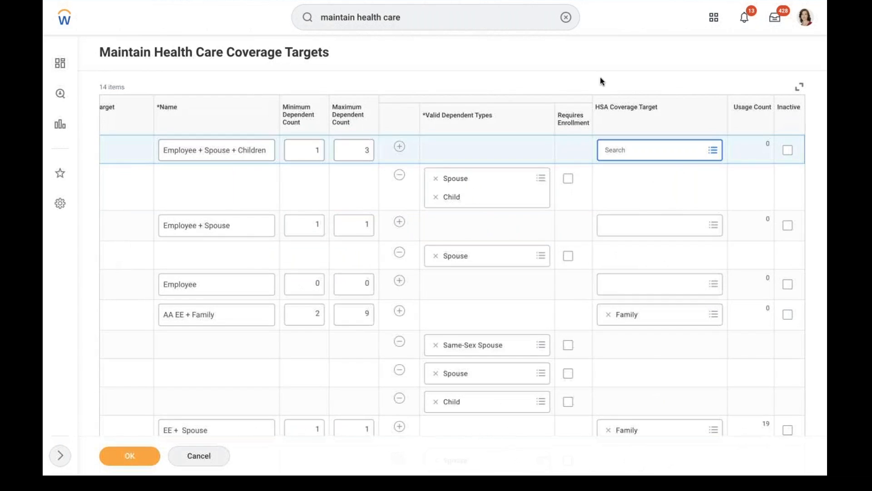
pyautogui.click(634, 203)
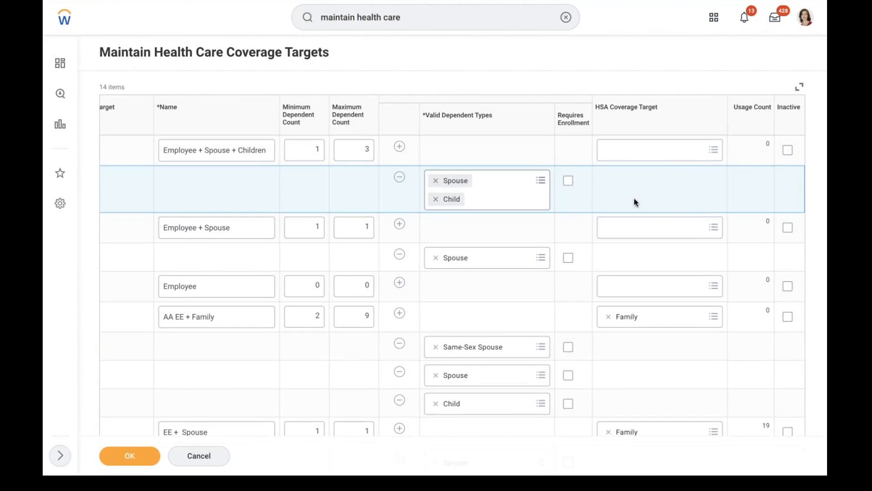
pyautogui.click(529, 148)
pyautogui.hscroll(-4, 527, 147)
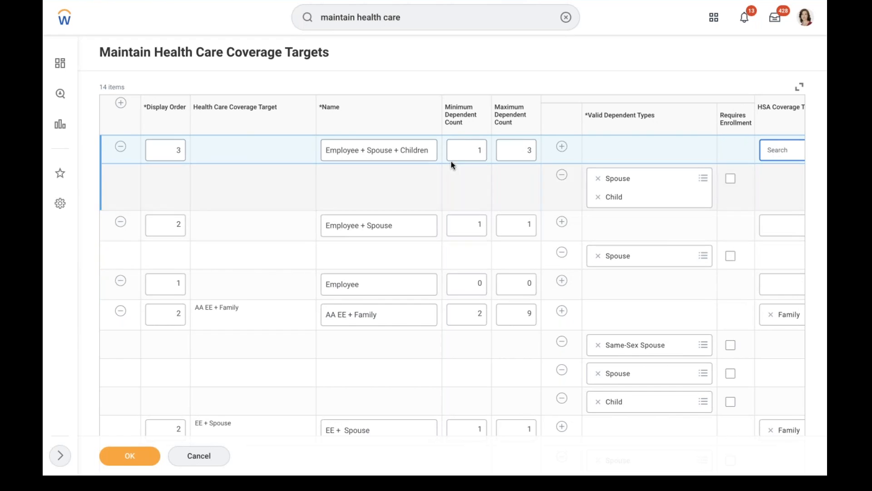
pyautogui.click(130, 455)
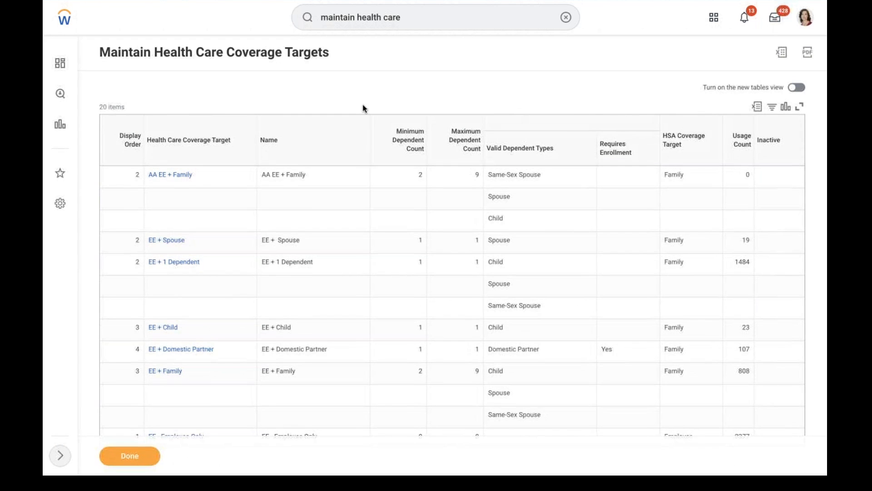
pyautogui.hotkey('ctrl', 'Left')
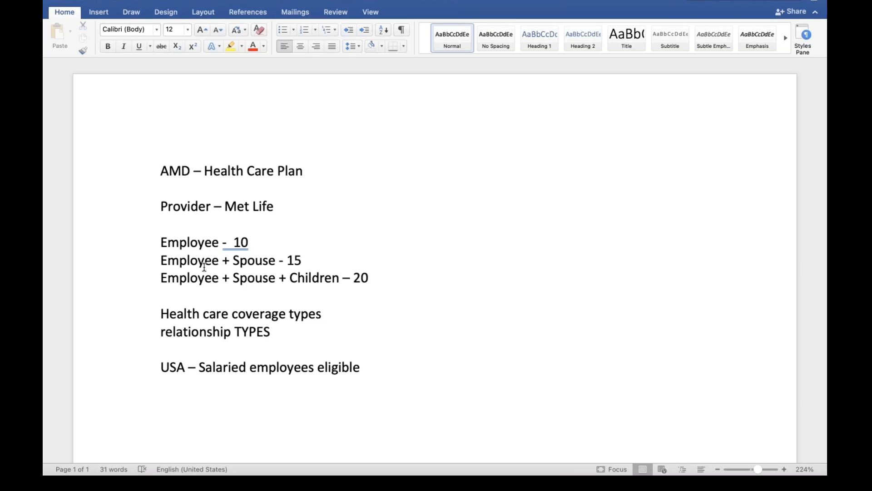
# Check the Employee, Spouse and Children tier lines in the Word notes, then search Workday for 'create ben eli'
pyautogui.click(248, 243)
pyautogui.click(147, 240)
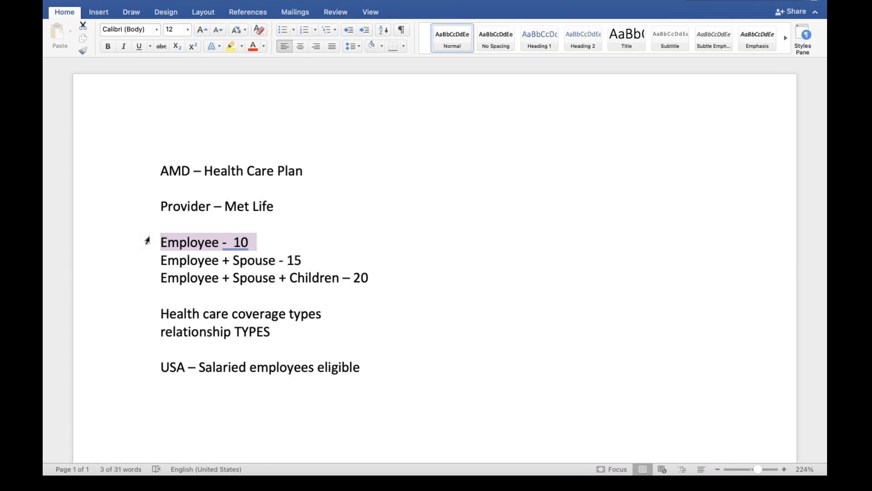
pyautogui.click(187, 246)
pyautogui.click(256, 272)
pyautogui.click(309, 275)
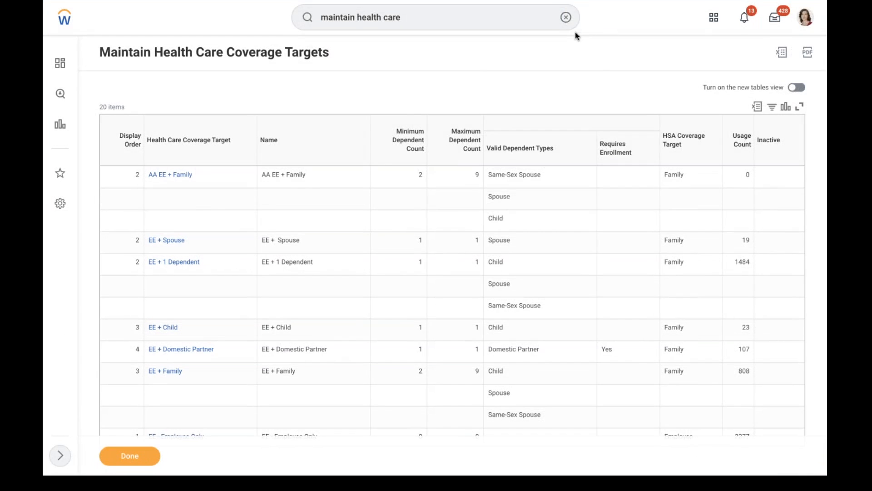
pyautogui.click(566, 16)
pyautogui.write('create ben eli')
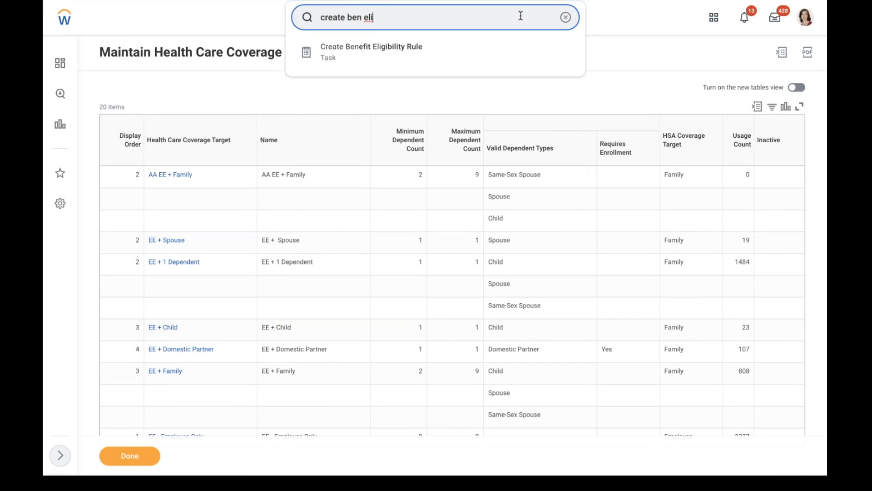
# Start Create Benefit Eligibility Rule with the Dependent Benefit Eligibility Rule type and go to its Description field
pyautogui.click(462, 51)
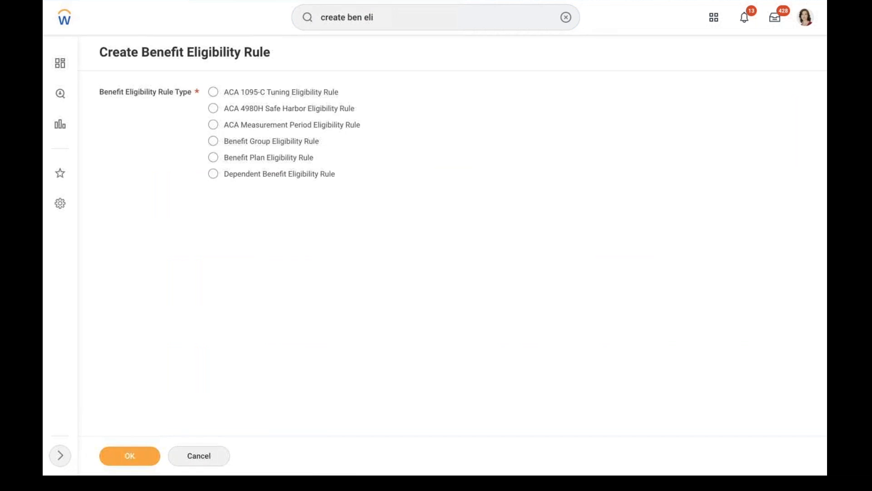
pyautogui.click(291, 176)
pyautogui.click(131, 455)
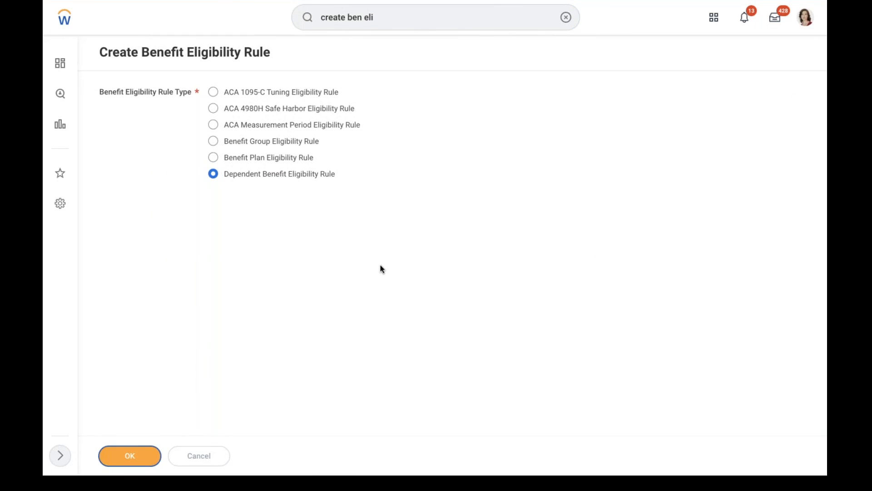
pyautogui.click(237, 99)
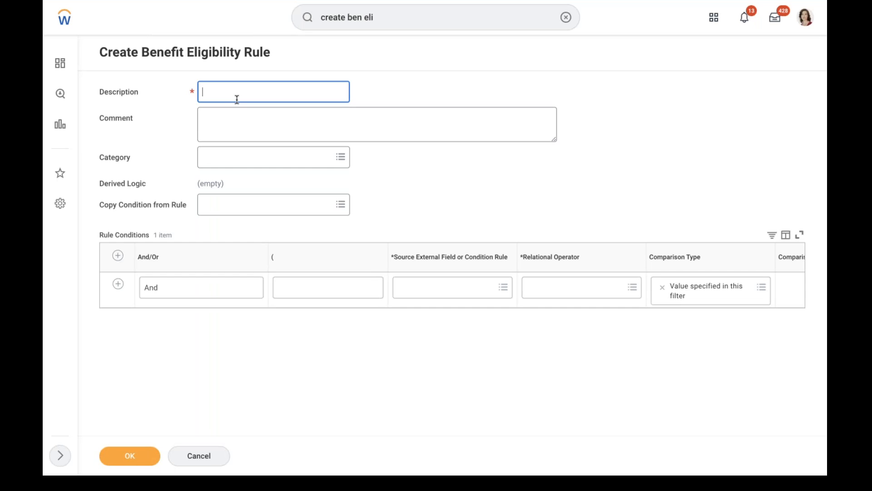
# Enter the rule description 'AMD - Dependent - Spouse + Children'
pyautogui.write('AMD - ')
pyautogui.write('Depen')
pyautogui.write('dent -')
pyautogui.write(' Spouse ')
pyautogui.write('+ CAH')
pyautogui.press('BackSpace')
pyautogui.press('BackSpace')
pyautogui.press('BackSpace')
pyautogui.press('BackSpace')
pyautogui.write('Children')
pyautogui.click(484, 187)
# Set the condition's source field to Relationship with operator 'in the selection list'
pyautogui.click(439, 287)
pyautogui.write('realtion')
pyautogui.press('Return')
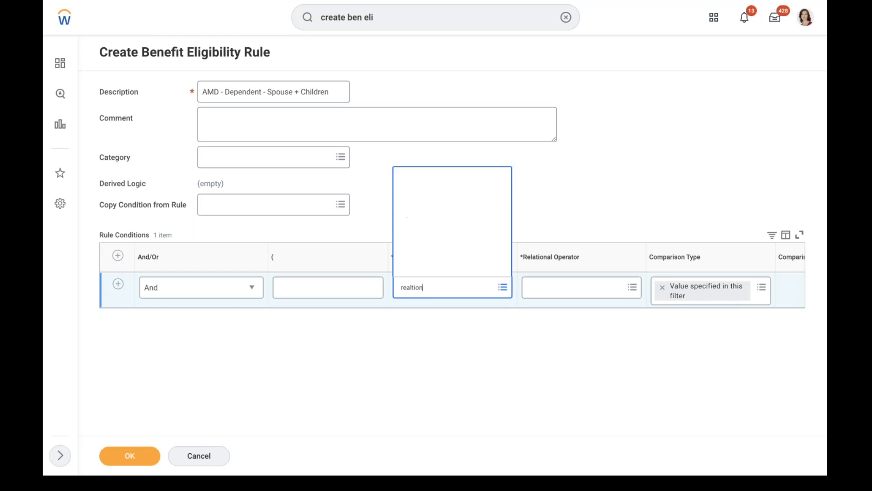
pyautogui.press('BackSpace')
pyautogui.write('relation')
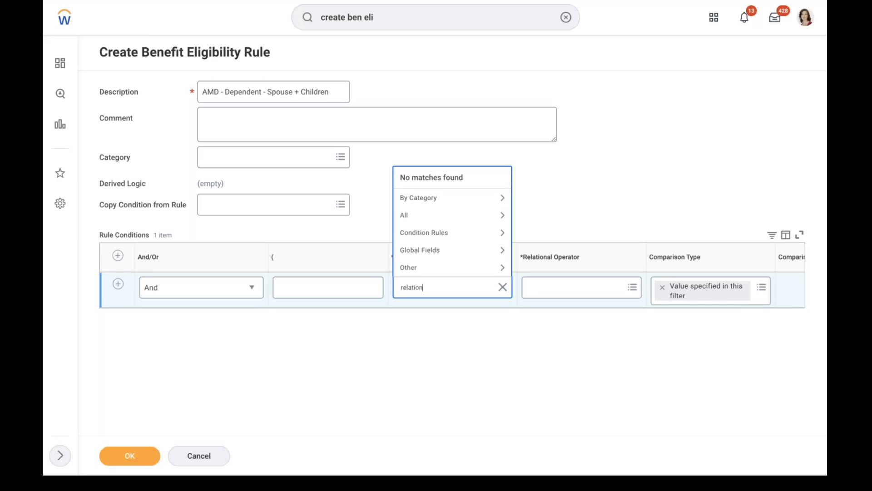
pyautogui.press('Return')
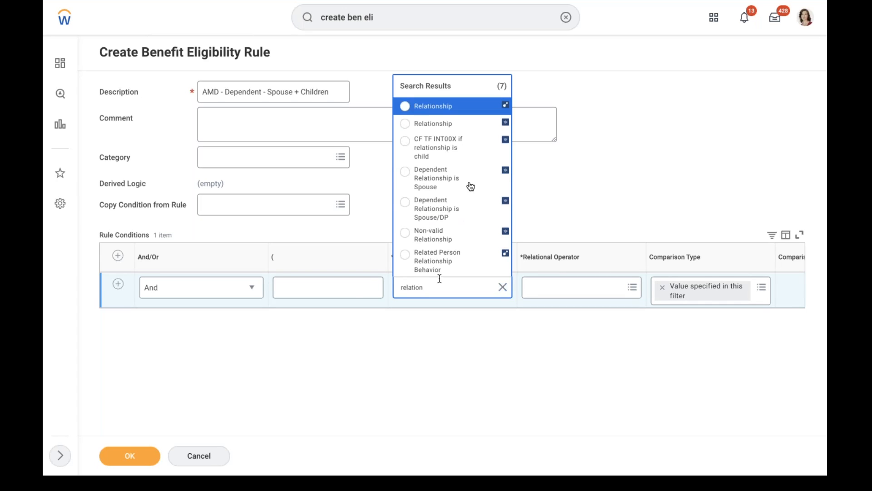
pyautogui.click(457, 109)
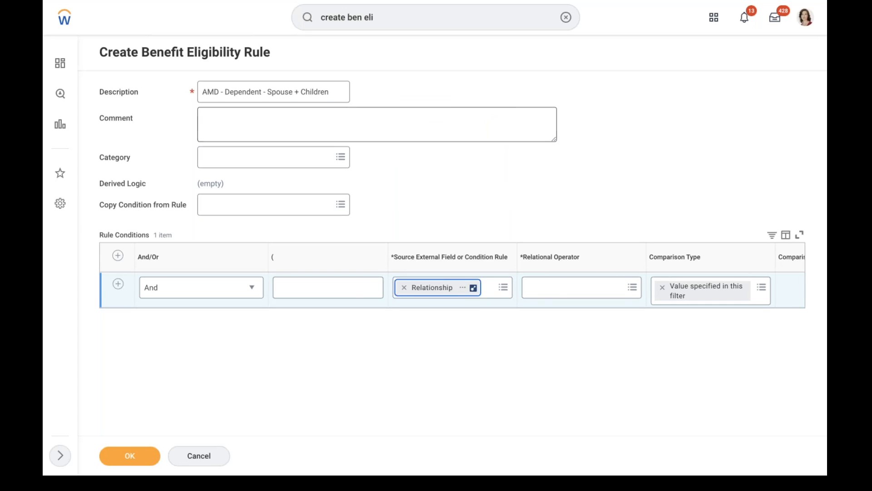
pyautogui.click(554, 292)
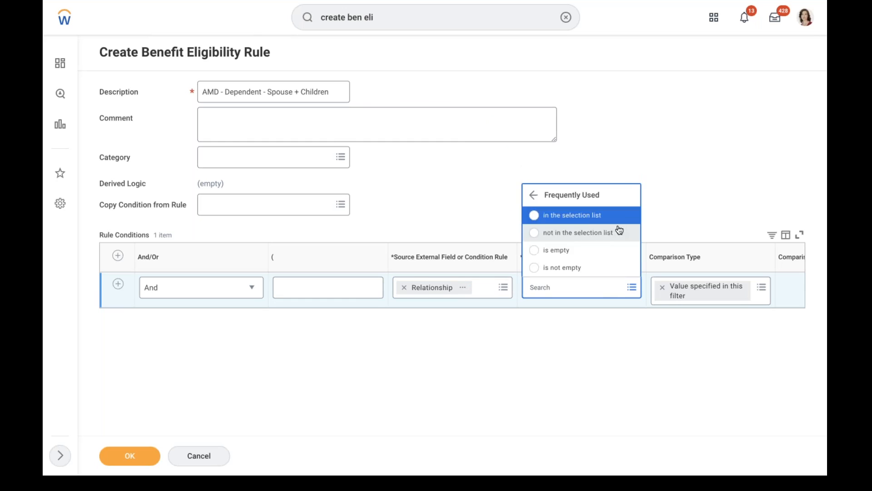
pyautogui.click(568, 218)
# Choose Spouse and Child as comparison values and submit the eligibility rule
pyautogui.click(784, 298)
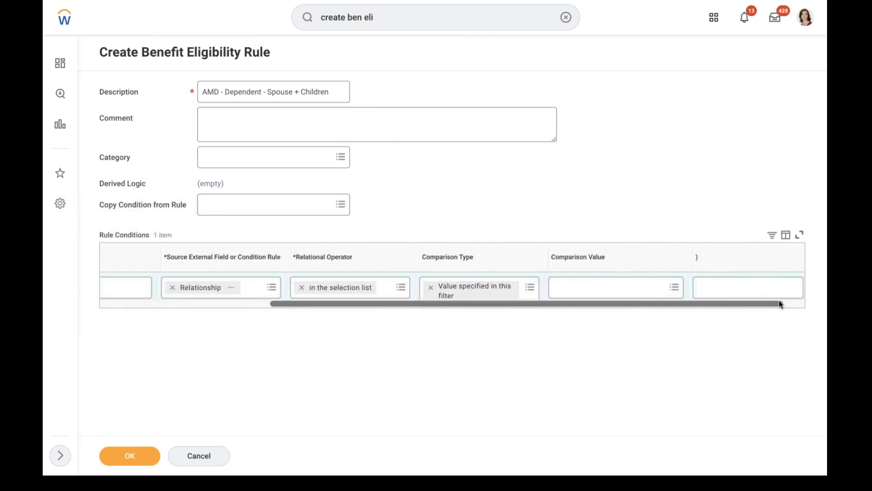
pyautogui.click(581, 288)
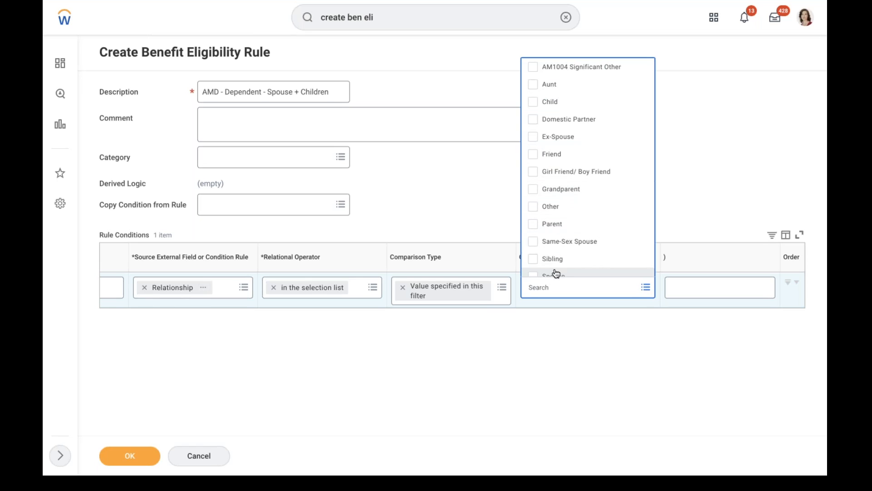
pyautogui.press('Down')
pyautogui.press('Down')
pyautogui.press('Down')
pyautogui.press('Down')
pyautogui.press('Down')
pyautogui.press('Down')
pyautogui.press('Down')
pyautogui.press('Down')
pyautogui.press('Down')
pyautogui.press('Down')
pyautogui.press('Down')
pyautogui.press('Down')
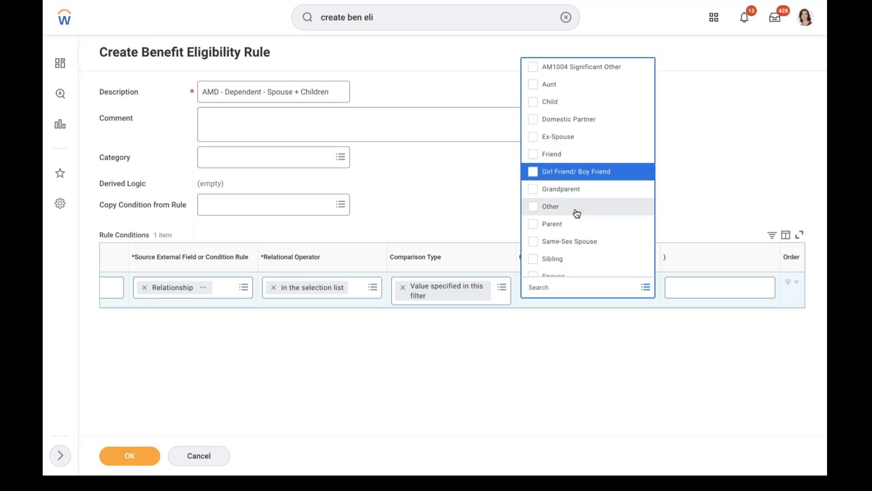
pyautogui.press('Down')
pyautogui.press('Down')
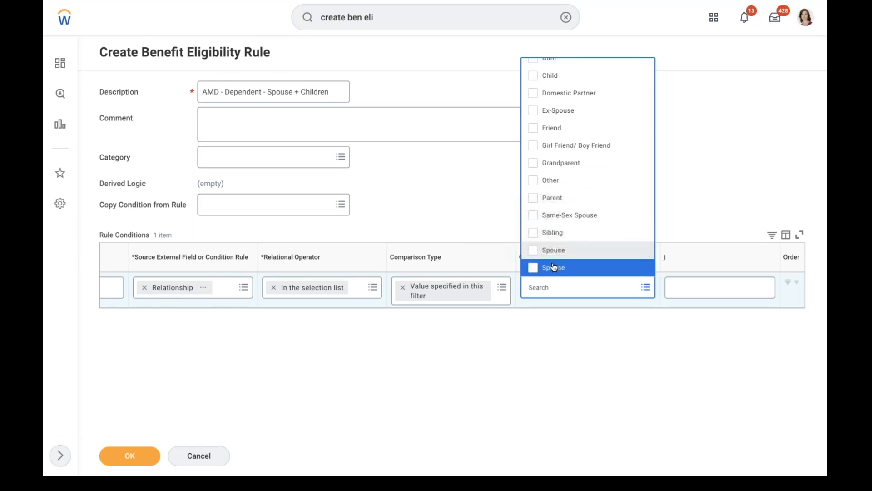
pyautogui.click(537, 253)
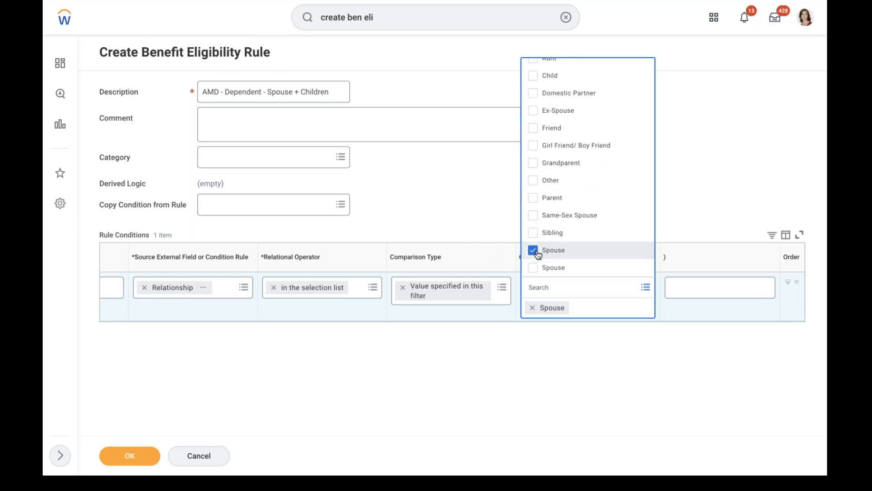
pyautogui.click(555, 76)
pyautogui.click(483, 181)
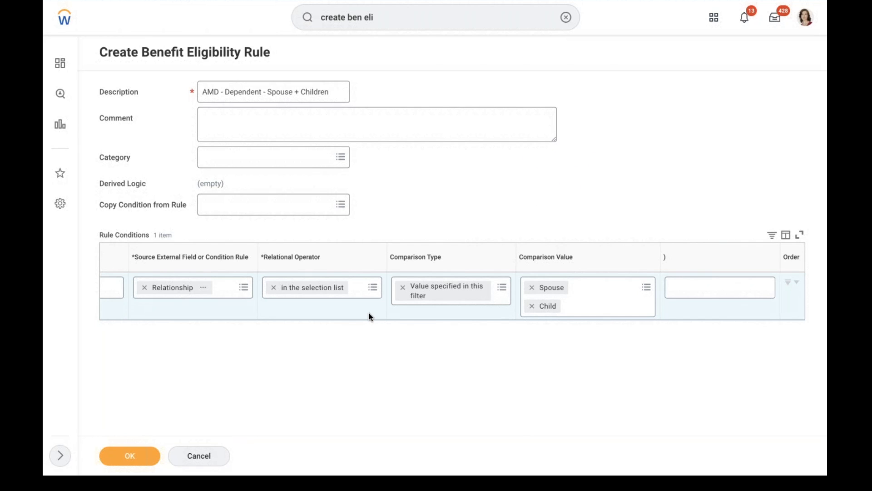
pyautogui.hscroll(-3, 370, 316)
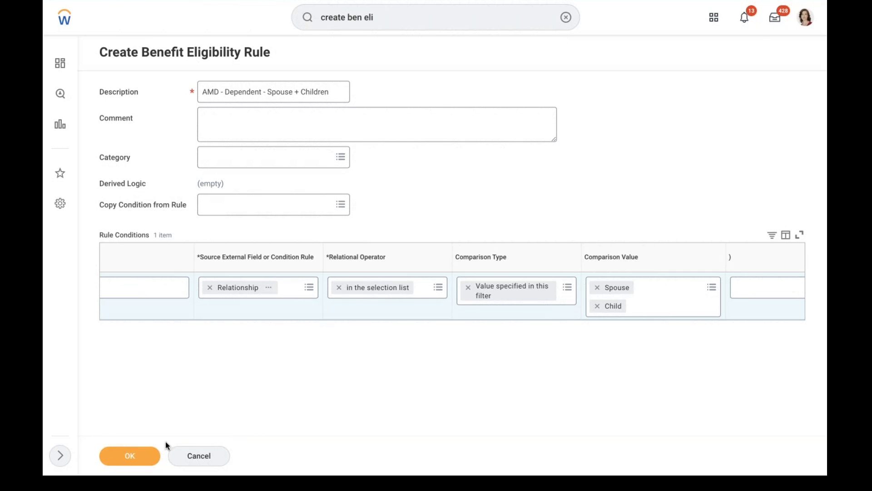
pyautogui.click(131, 455)
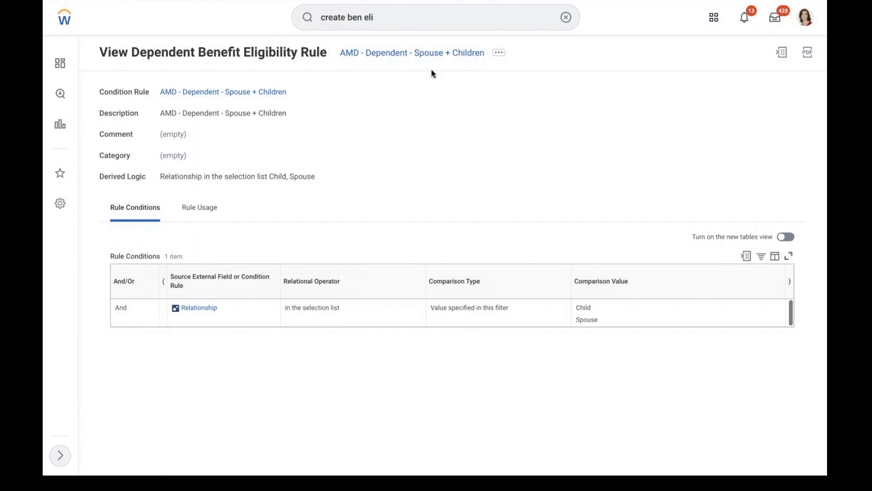
pyautogui.click(565, 17)
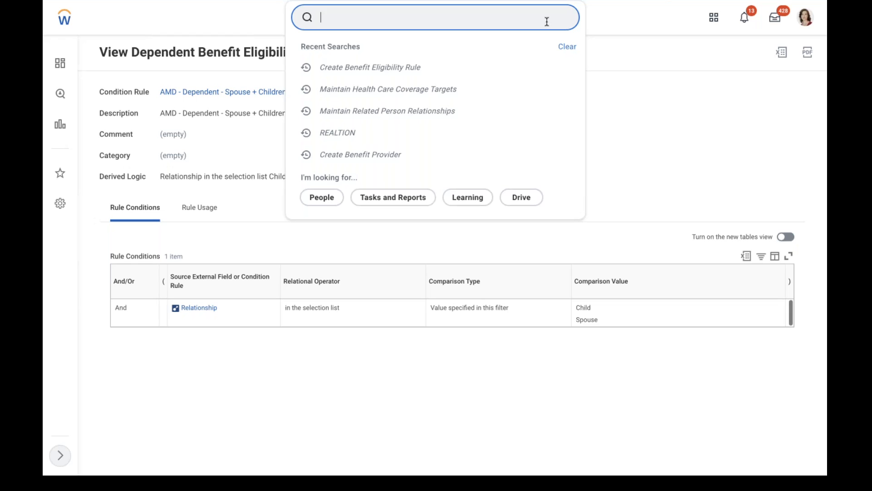
# Choose Edit from the related actions of the AMD - Dependent - Spouse + Children rule
pyautogui.click(721, 177)
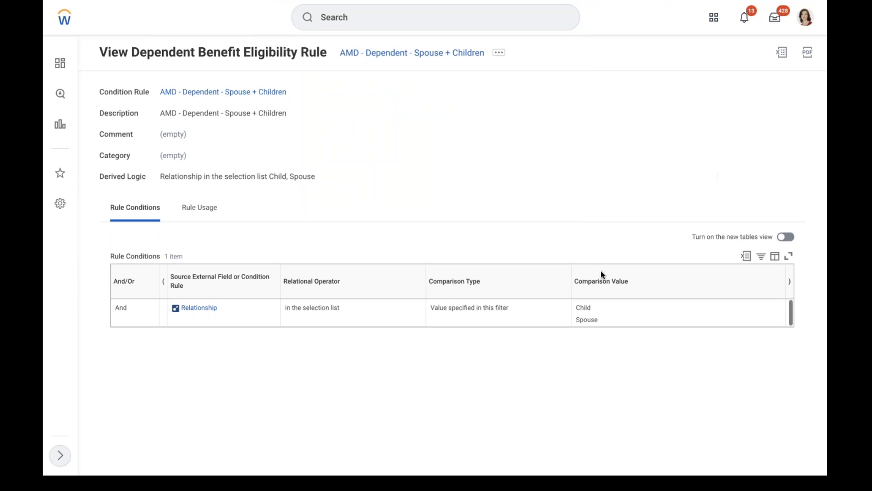
pyautogui.click(500, 54)
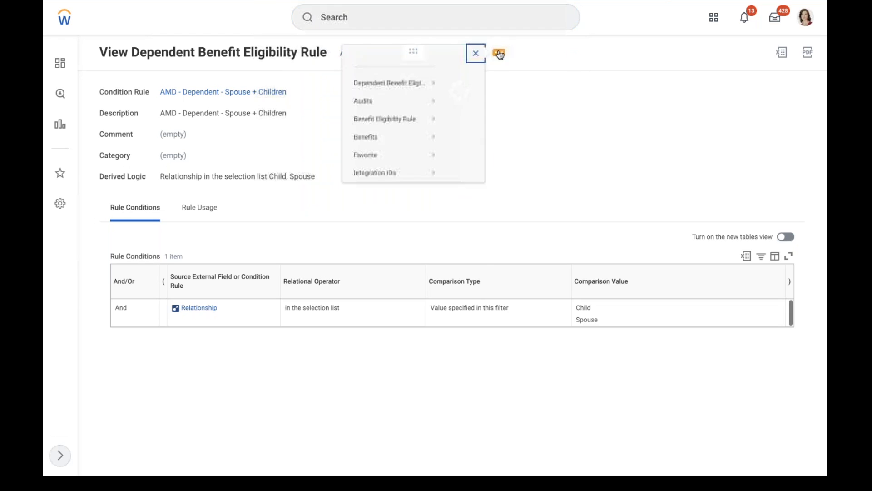
pyautogui.click(607, 123)
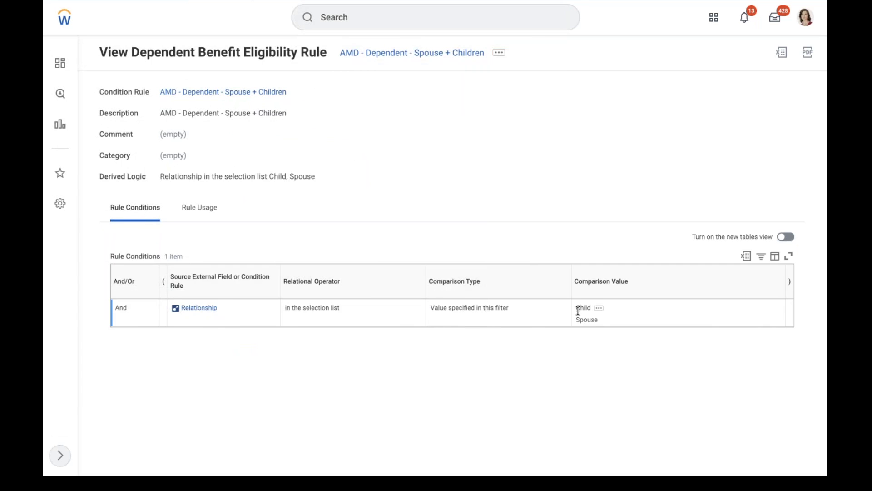
pyautogui.click(497, 55)
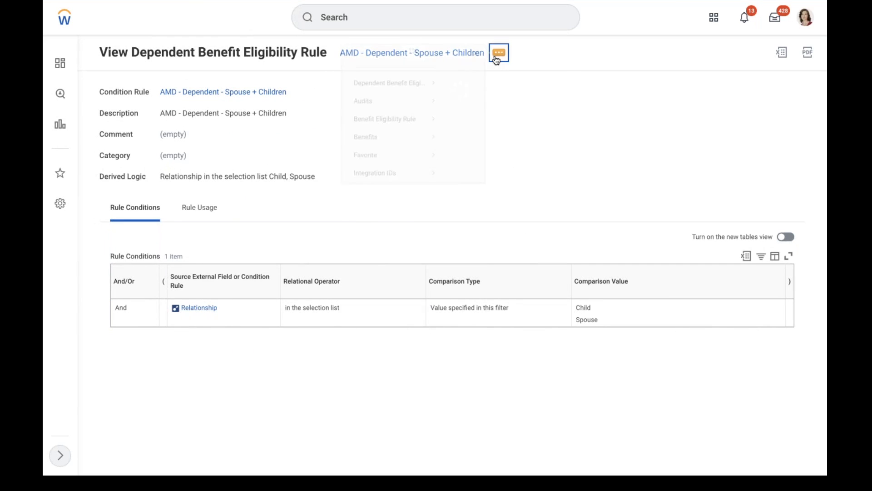
pyautogui.moveTo(123, 96)
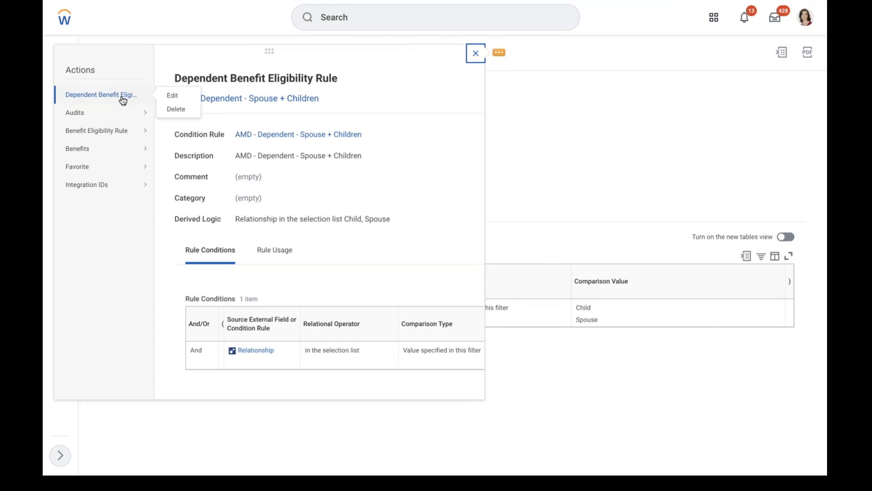
pyautogui.click(172, 95)
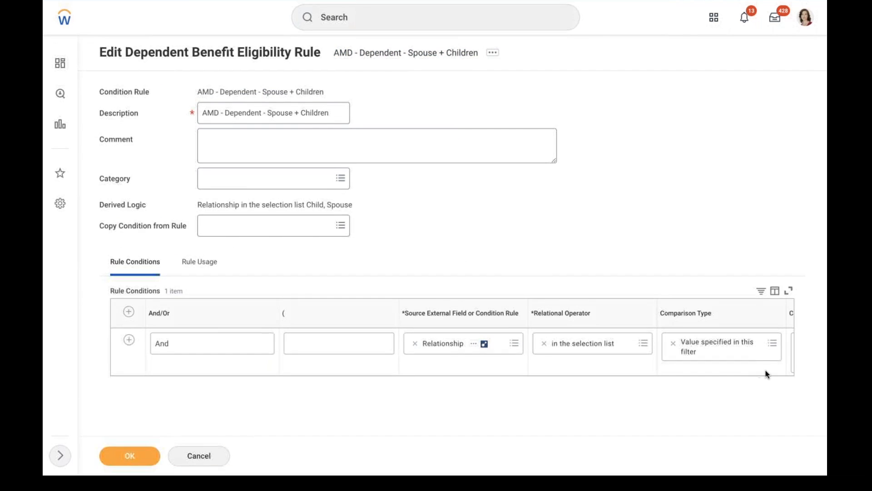
# Replace the Relationship source with Dependent, keeping the operator 'in the selection list'
pyautogui.click(415, 347)
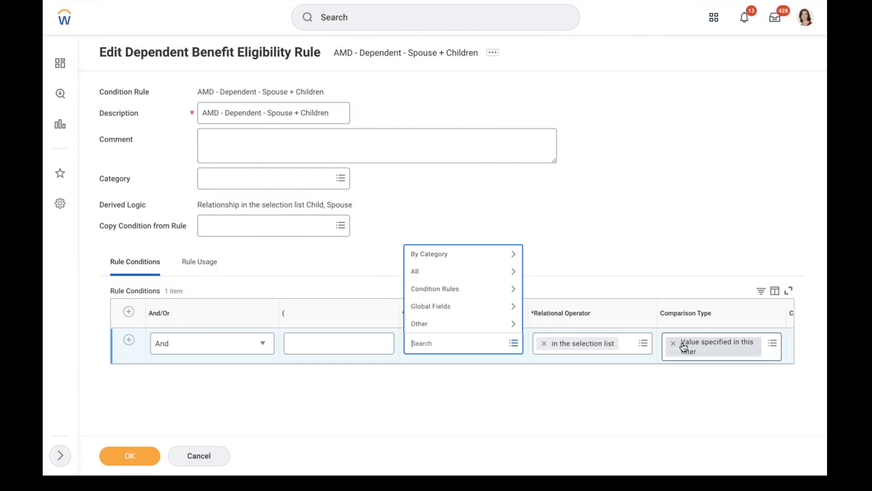
pyautogui.click(544, 343)
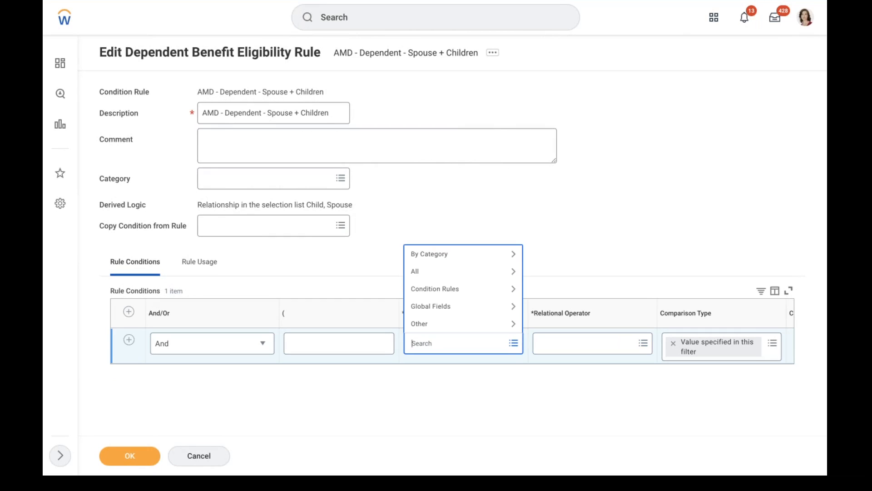
pyautogui.write('dependent')
pyautogui.press('Return')
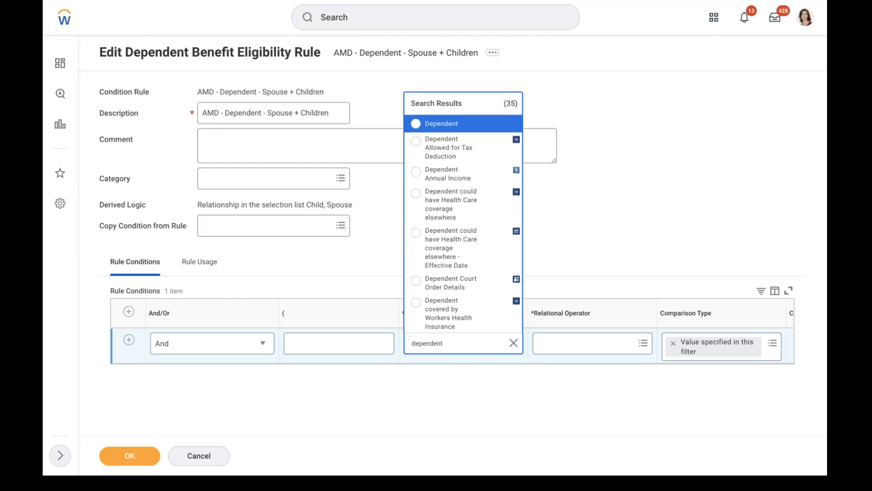
pyautogui.click(451, 123)
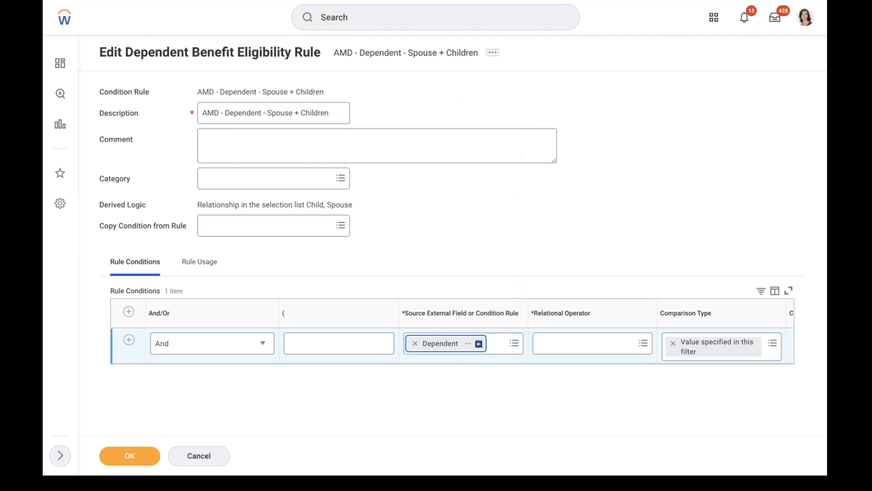
pyautogui.click(555, 349)
pyautogui.click(566, 305)
pyautogui.click(572, 274)
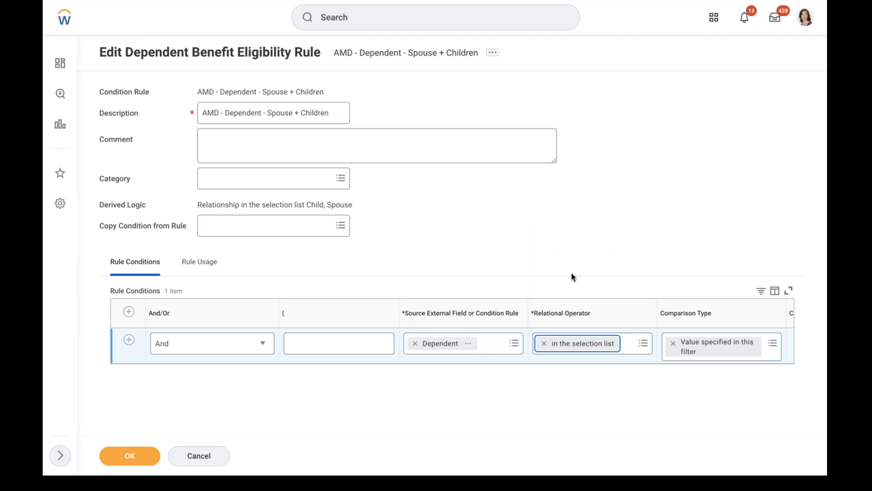
pyautogui.click(649, 358)
pyautogui.hscroll(2, 649, 359)
pyautogui.hscroll(5, 649, 358)
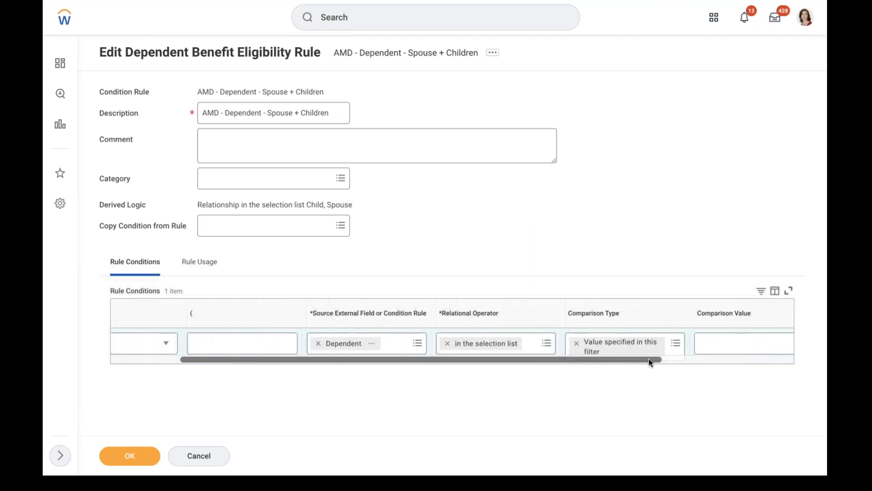
# Browse the comparison values, searching for 'daughter' and 'son' and the Dependent category
pyautogui.click(550, 341)
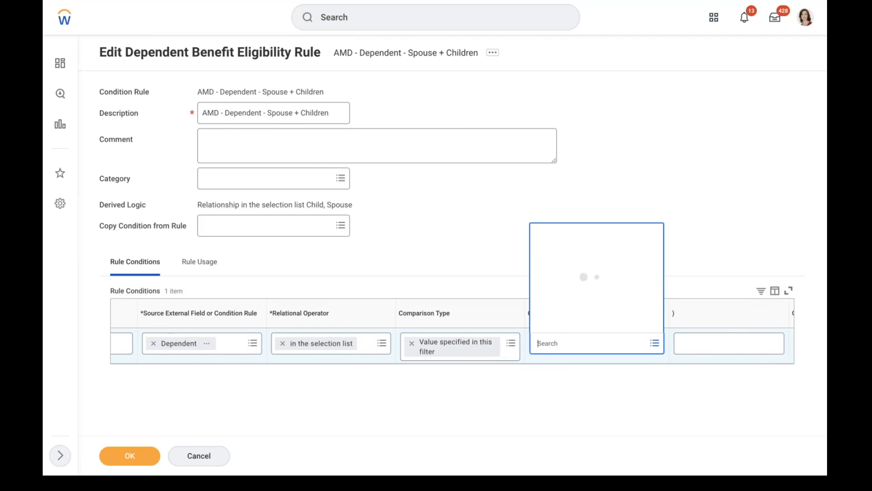
pyautogui.click(546, 323)
pyautogui.press('Down')
pyautogui.press('Down')
pyautogui.press('Down')
pyautogui.press('Down')
pyautogui.press('Down')
pyautogui.press('Down')
pyautogui.press('Down')
pyautogui.press('Down')
pyautogui.press('Down')
pyautogui.press('Down')
pyautogui.press('Down')
pyautogui.press('Down')
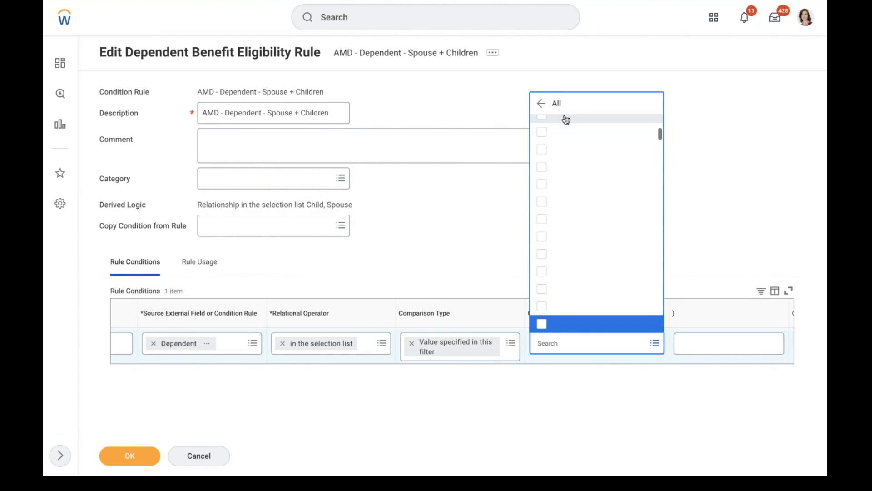
pyautogui.click(549, 343)
pyautogui.write('daughter')
pyautogui.press('Return')
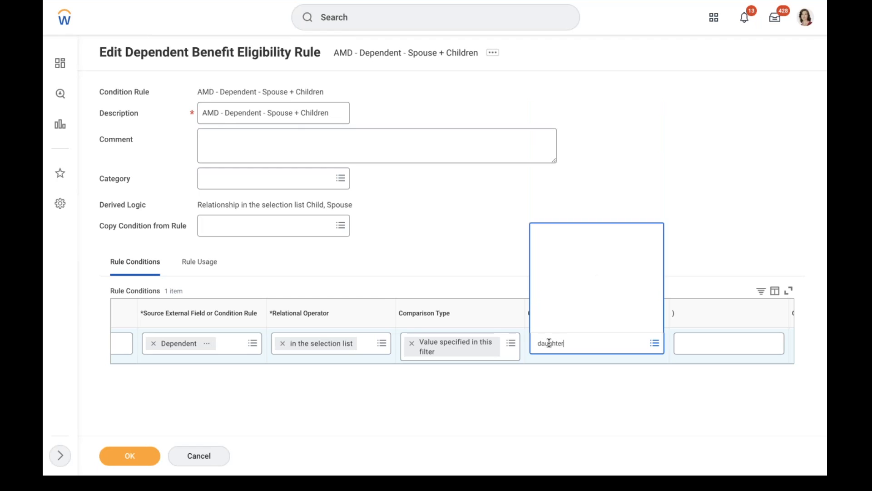
pyautogui.write('son')
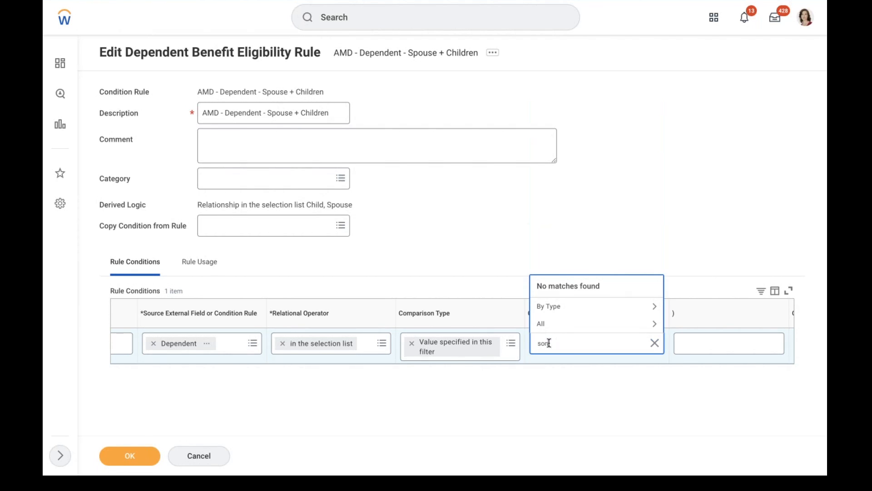
pyautogui.press('Return')
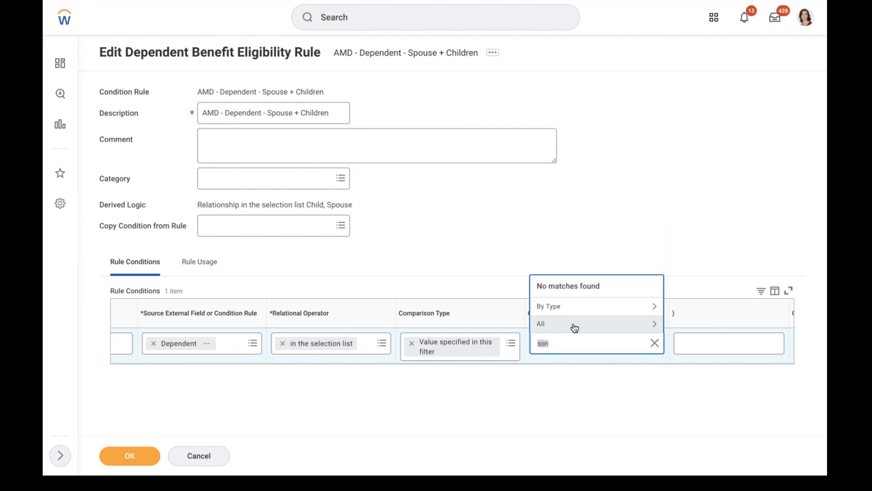
pyautogui.click(558, 306)
pyautogui.click(568, 324)
pyautogui.press('Down')
pyautogui.press('Down')
pyautogui.press('Down')
pyautogui.press('Down')
pyautogui.press('Down')
pyautogui.press('Down')
pyautogui.press('Down')
pyautogui.press('Down')
pyautogui.press('Down')
pyautogui.press('Down')
pyautogui.press('Down')
pyautogui.press('Down')
pyautogui.press('Down')
pyautogui.press('Down')
pyautogui.press('Down')
pyautogui.press('Down')
pyautogui.press('Down')
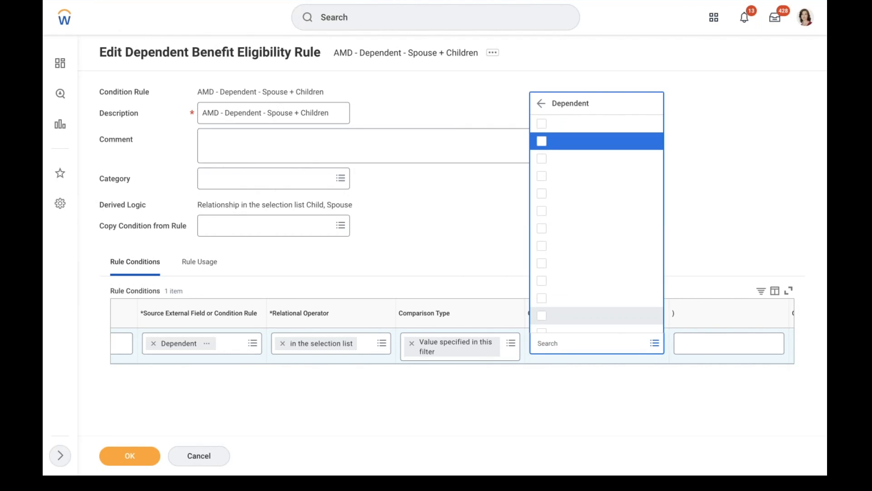
pyautogui.press('Down')
pyautogui.press('Down')
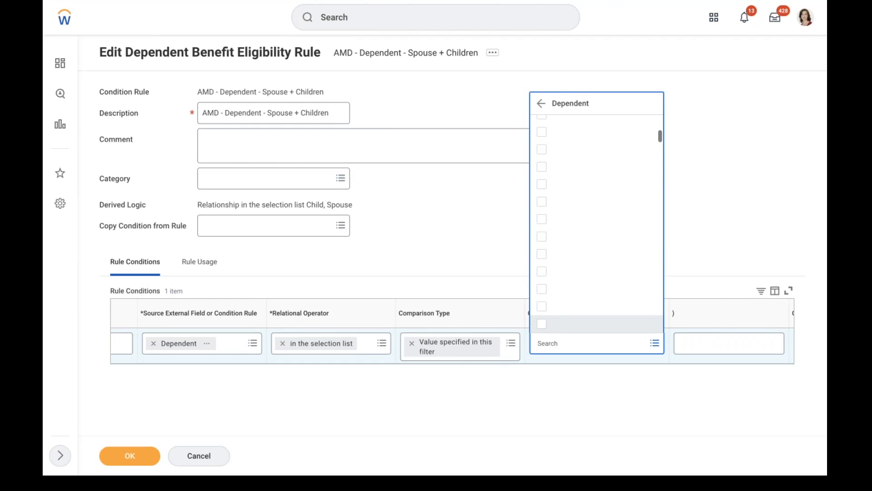
pyautogui.press('Down')
pyautogui.press('Down')
pyautogui.press('Down')
pyautogui.press('Down')
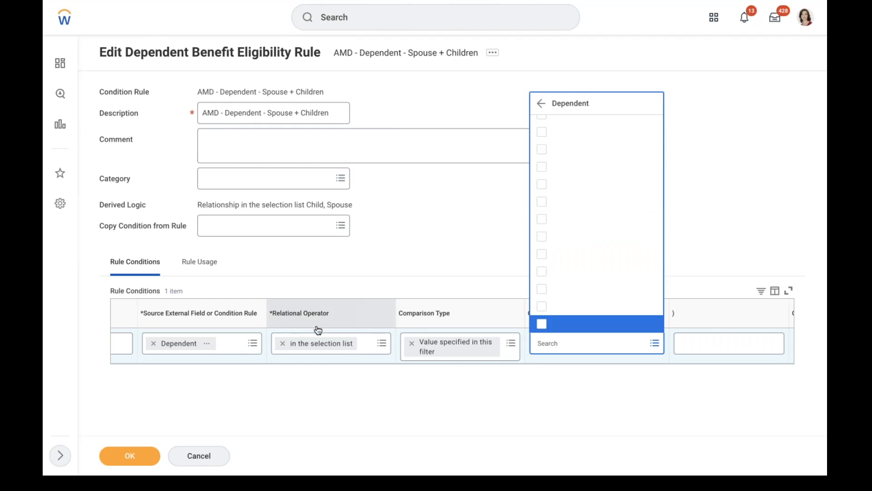
pyautogui.hscroll(-5, 271, 358)
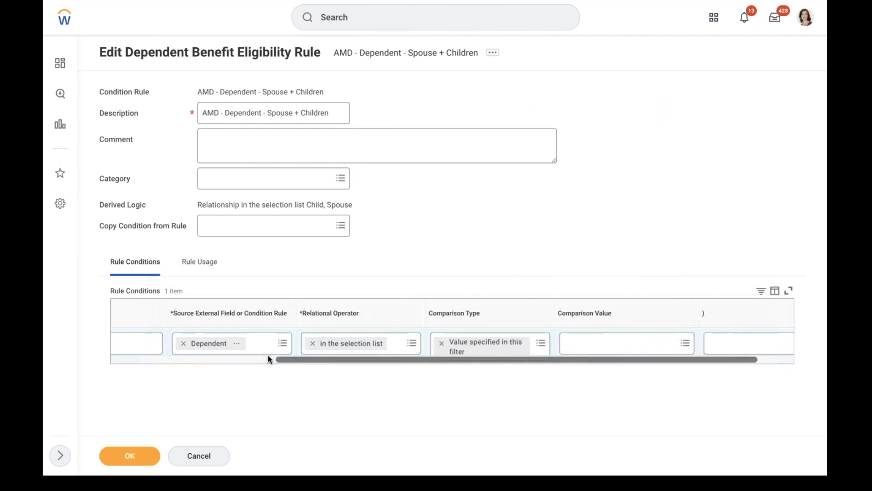
pyautogui.hscroll(-5, 268, 355)
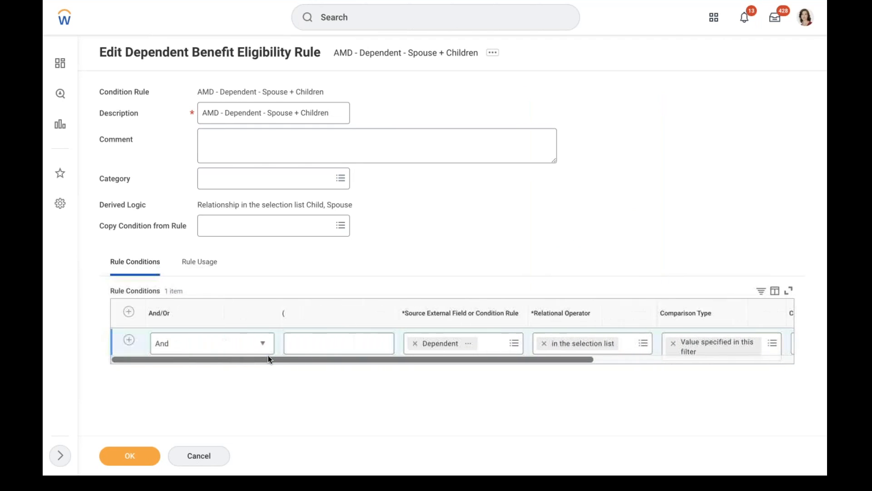
# Clear the Dependent source and step through the 35 results of a 'dependent' search
pyautogui.click(415, 343)
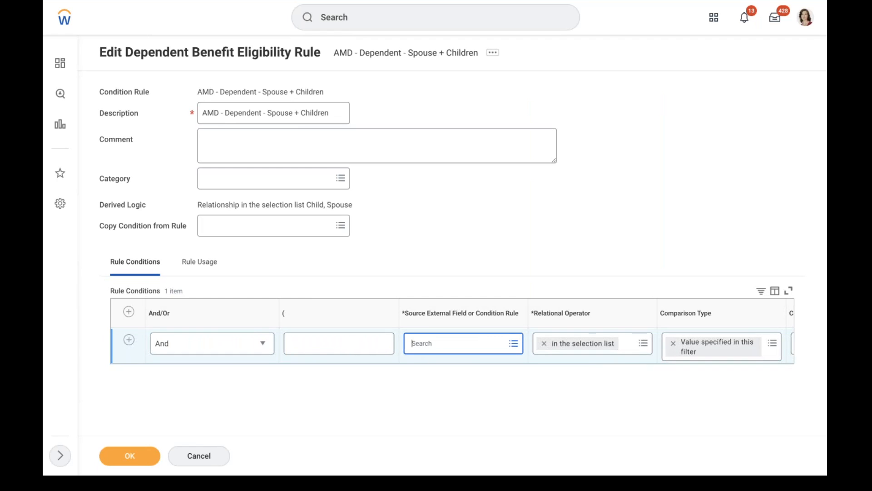
pyautogui.write('dependent')
pyautogui.press('Return')
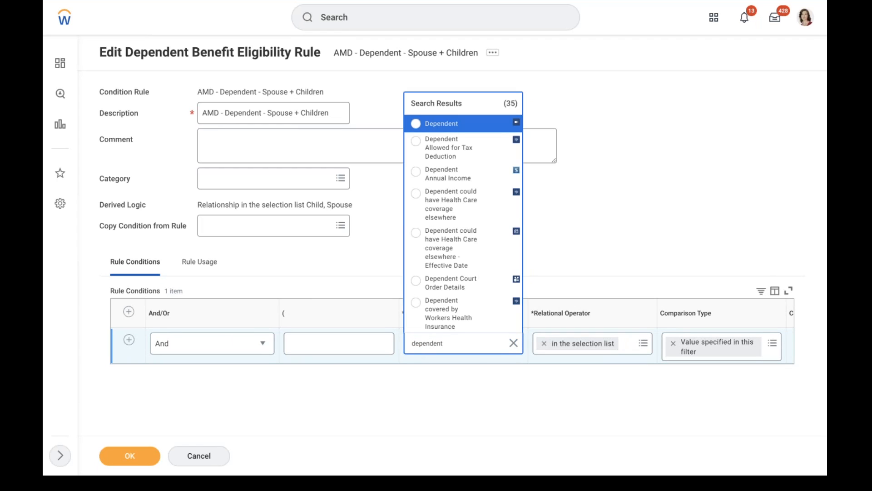
pyautogui.press('Down')
pyautogui.press('Down')
pyautogui.press('Down')
pyautogui.press('Down')
pyautogui.press('Down')
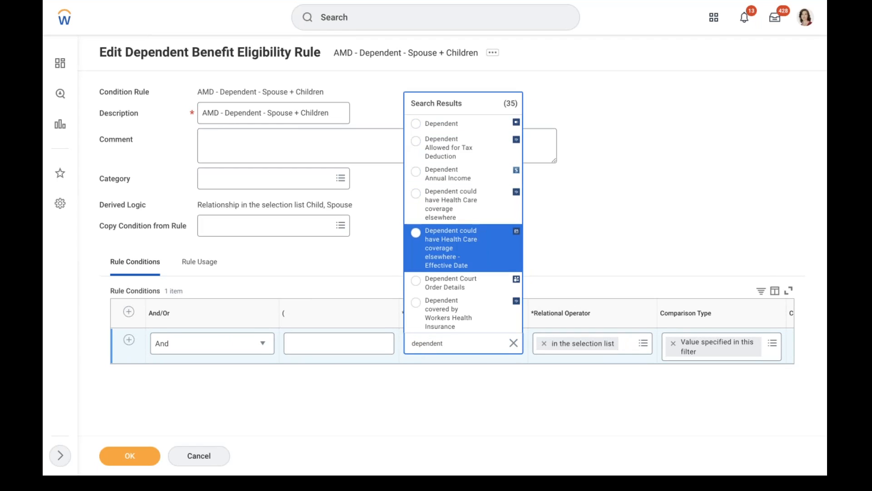
pyautogui.press('Down')
pyautogui.press('Down')
pyautogui.press('Down')
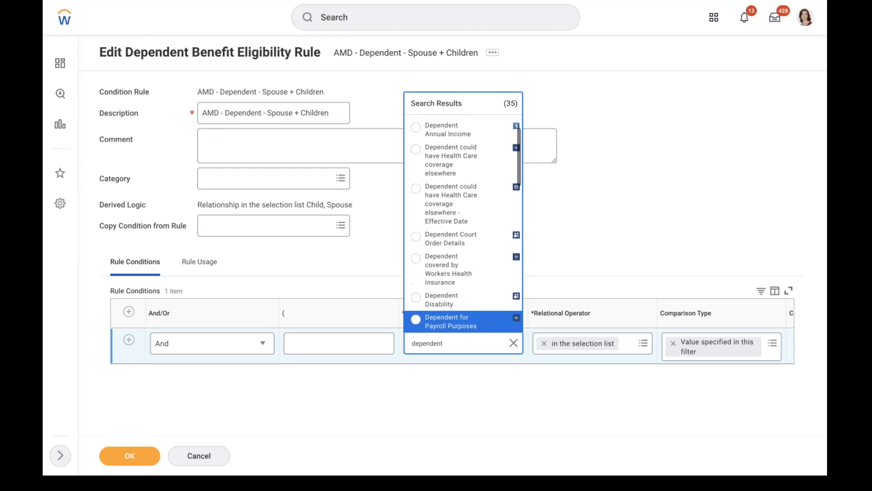
pyautogui.press('Down')
pyautogui.press('Down')
pyautogui.press('Down')
pyautogui.press('Down')
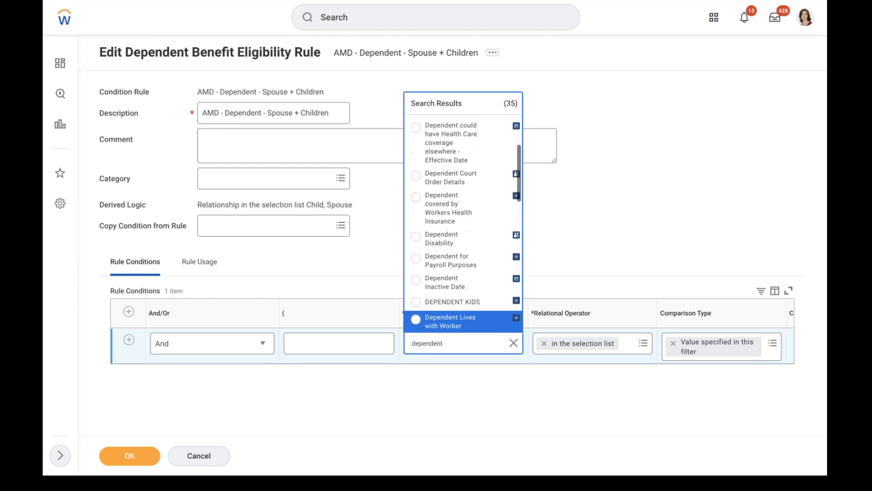
pyautogui.press('Down')
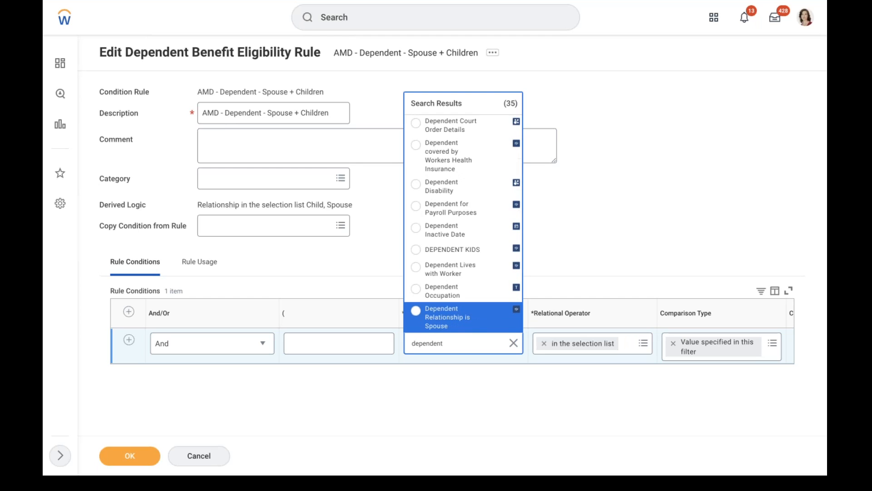
pyautogui.press('Down')
pyautogui.press('Down')
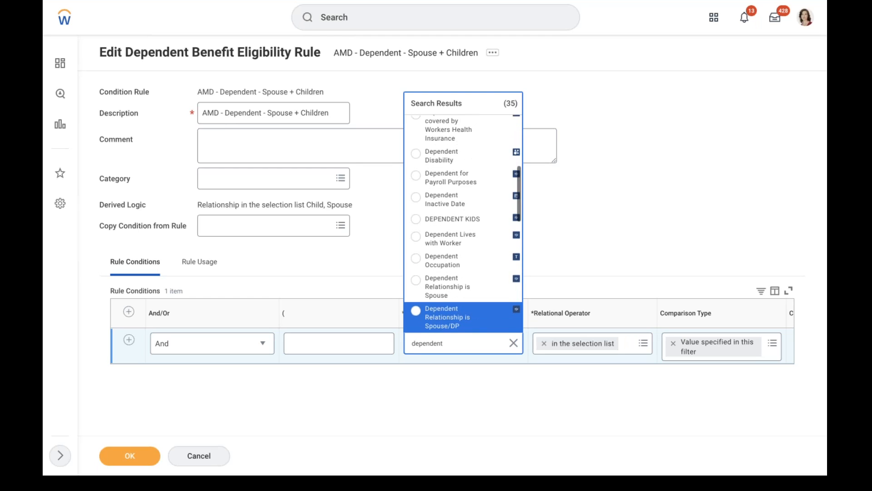
pyautogui.press('Down')
pyautogui.press('Down')
pyautogui.press('Down')
pyautogui.press('Down')
pyautogui.press('Down')
pyautogui.press('Down')
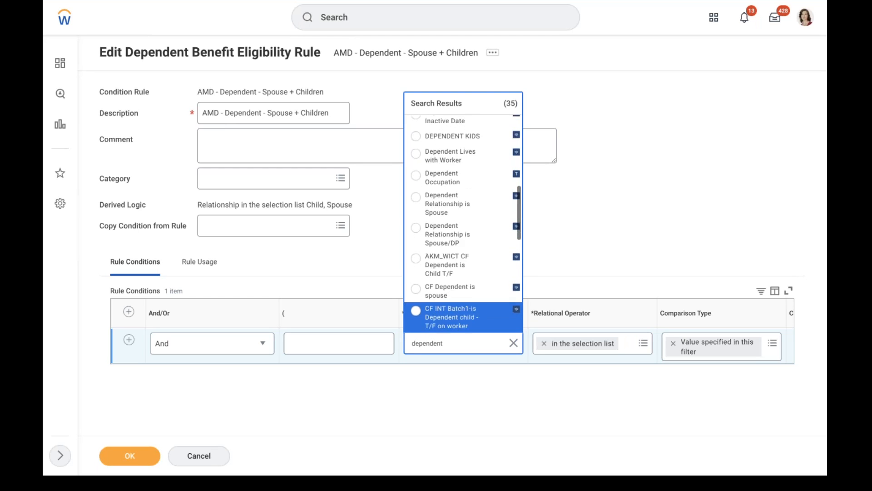
pyautogui.press('Down')
pyautogui.press('Down')
pyautogui.press('Down')
pyautogui.press('Down')
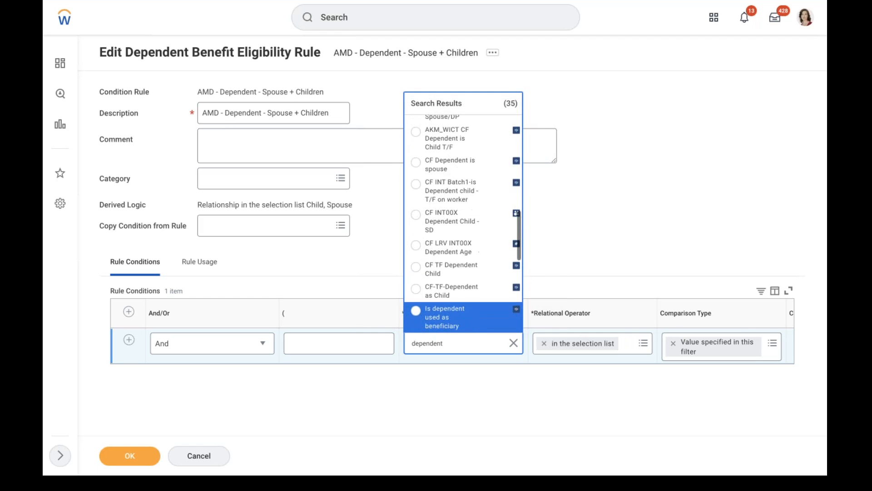
pyautogui.press('Down')
pyautogui.press('Down')
pyautogui.press('Down')
pyautogui.press('Down')
pyautogui.press('Down')
pyautogui.press('Down')
pyautogui.press('Down')
pyautogui.press('Down')
pyautogui.press('Down')
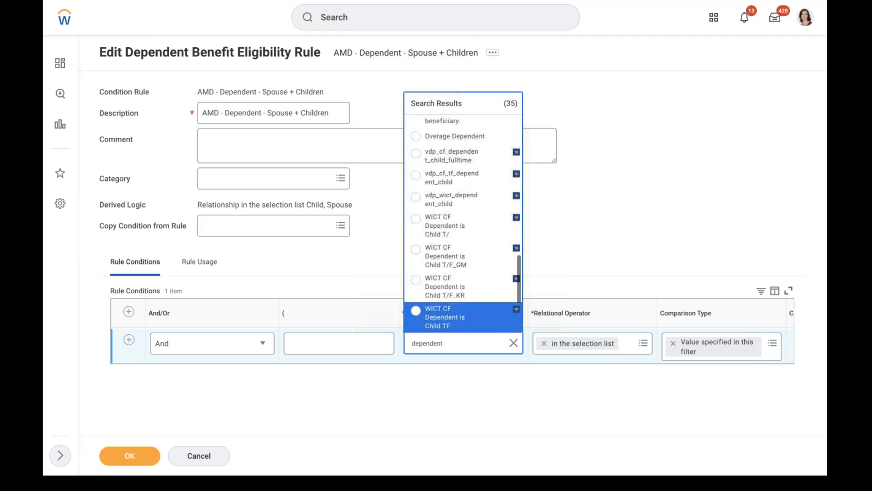
pyautogui.press('Down')
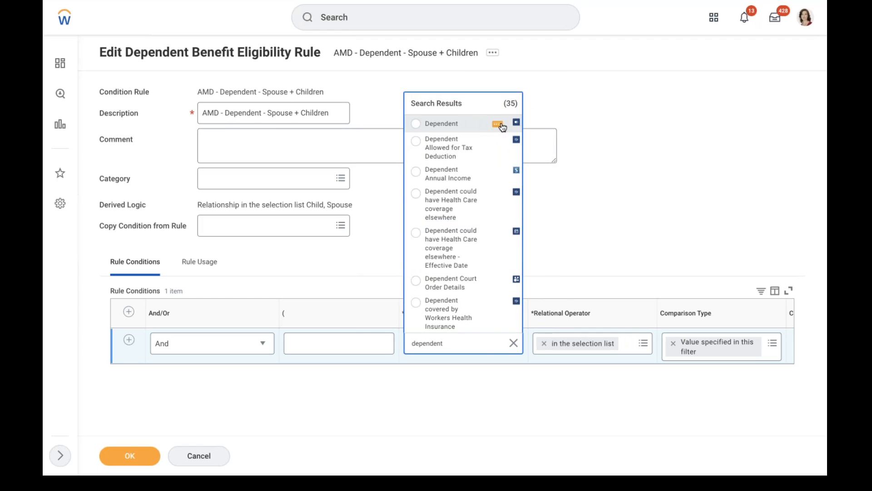
# View the Dependent report field's details, close them, and dismiss the search results
pyautogui.click(499, 124)
pyautogui.moveTo(159, 290); pyautogui.dragTo(220, 278)
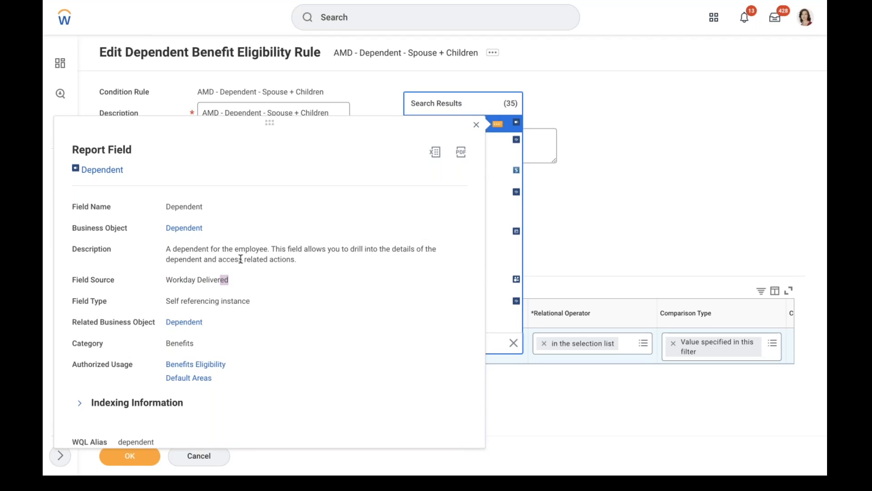
pyautogui.click(641, 155)
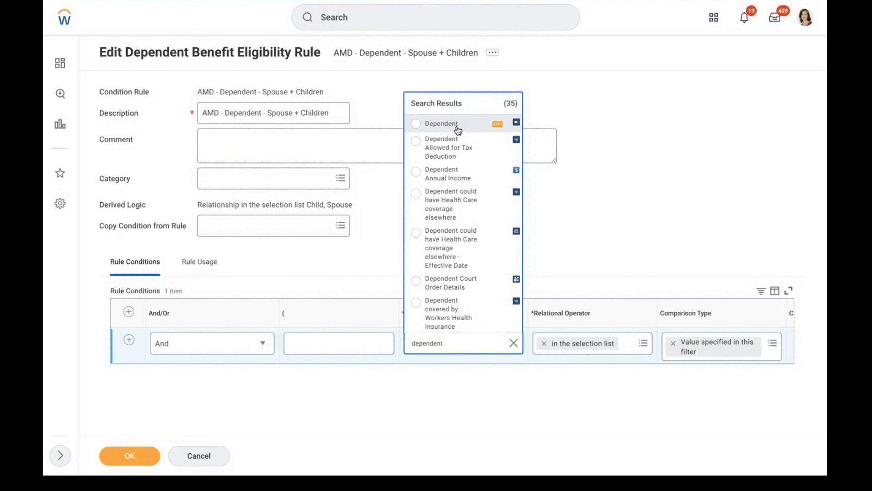
pyautogui.click(454, 125)
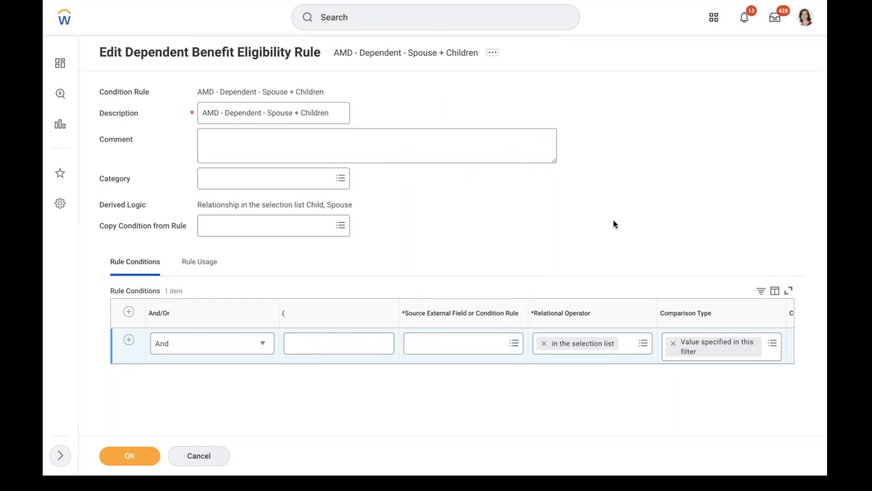
# Discard the rule edits and open View Dependents from the worker's Benefits actions
pyautogui.click(198, 457)
pyautogui.click(385, 251)
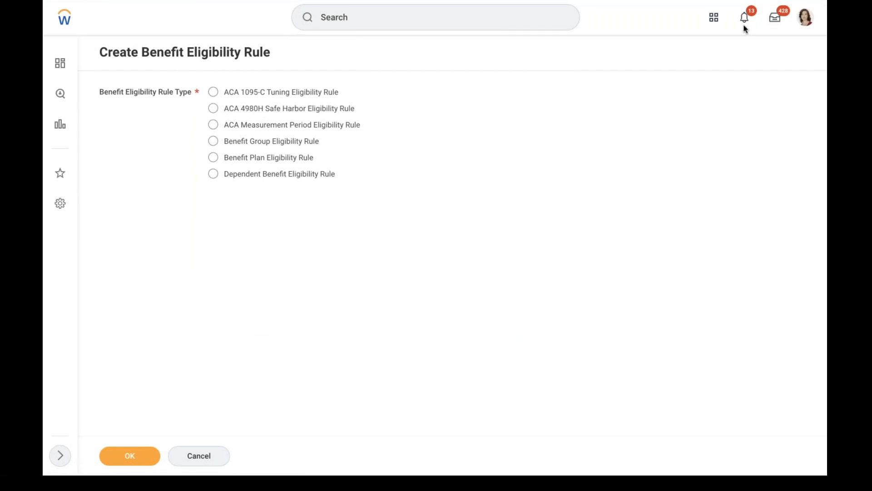
pyautogui.click(807, 18)
pyautogui.click(507, 157)
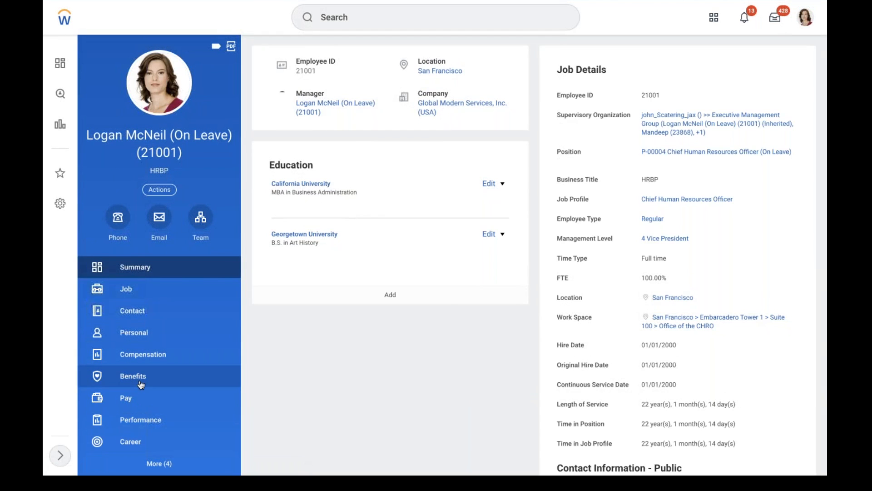
pyautogui.click(141, 384)
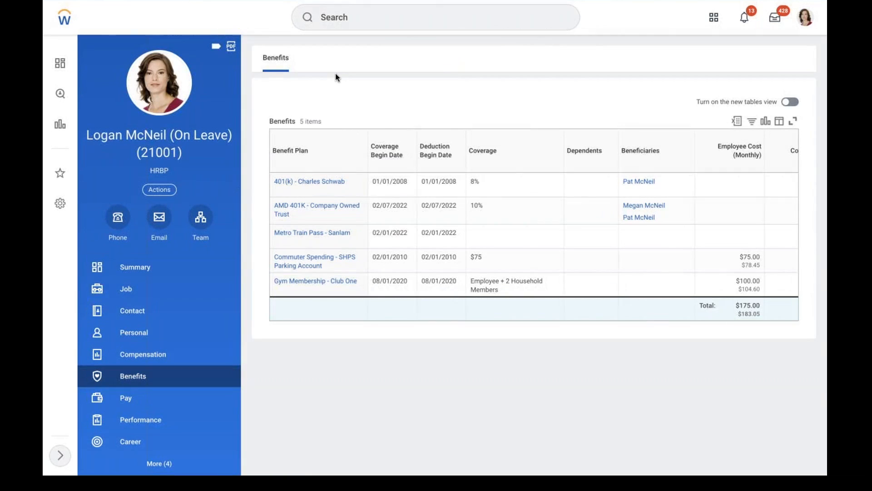
pyautogui.click(160, 190)
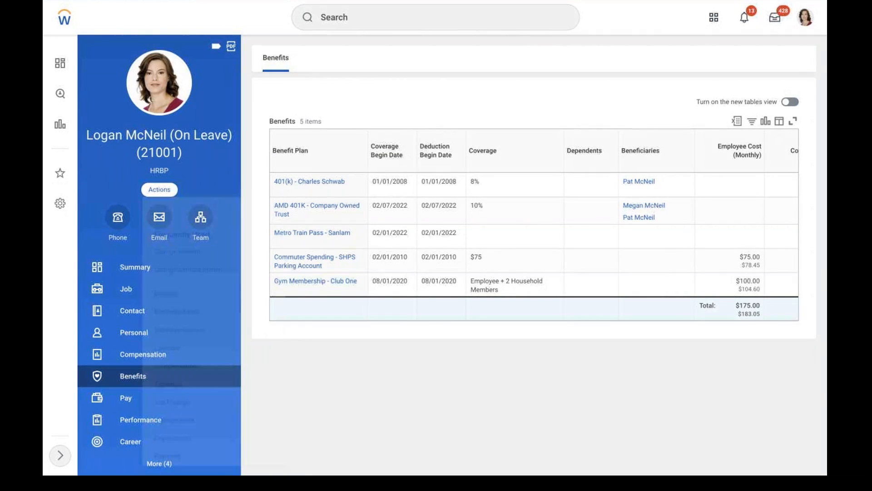
pyautogui.moveTo(176, 306)
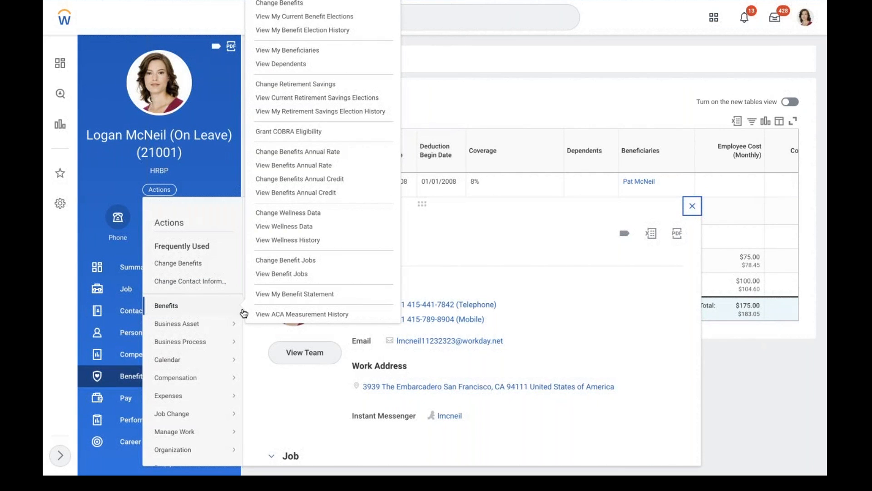
pyautogui.click(273, 66)
pyautogui.click(129, 92)
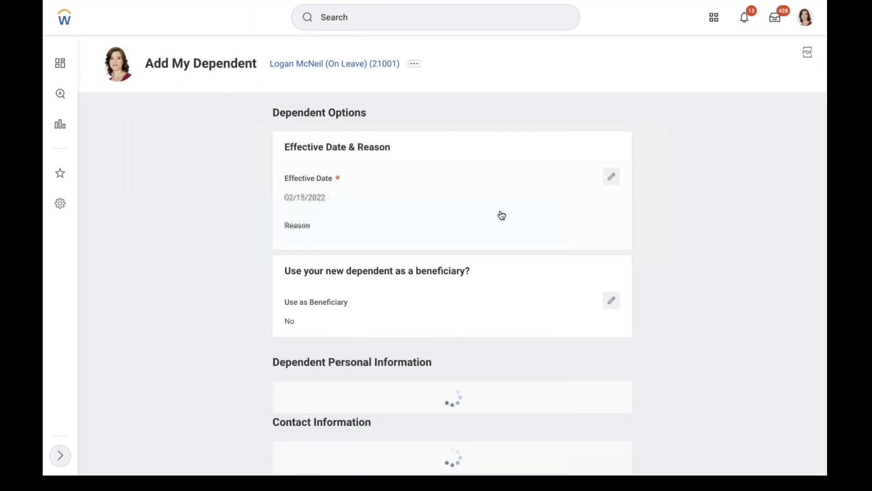
pyautogui.scroll(-6, 734, 229)
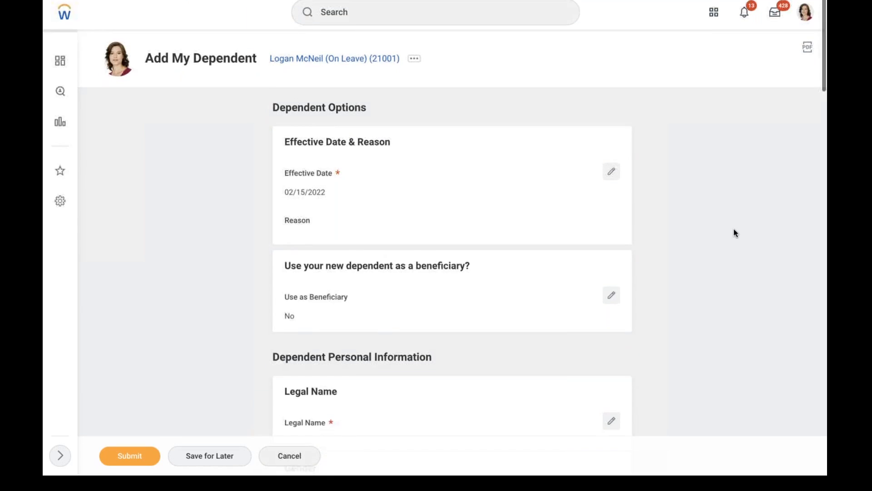
pyautogui.scroll(-2, 734, 233)
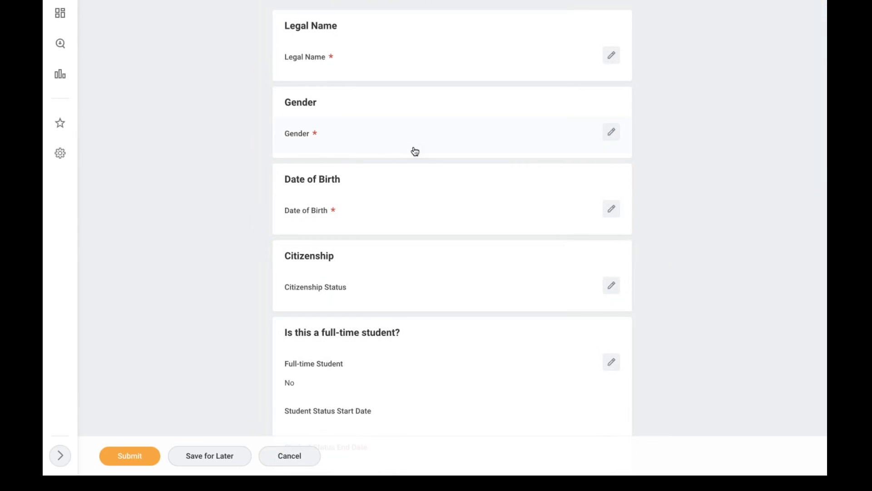
pyautogui.scroll(-4, 471, 223)
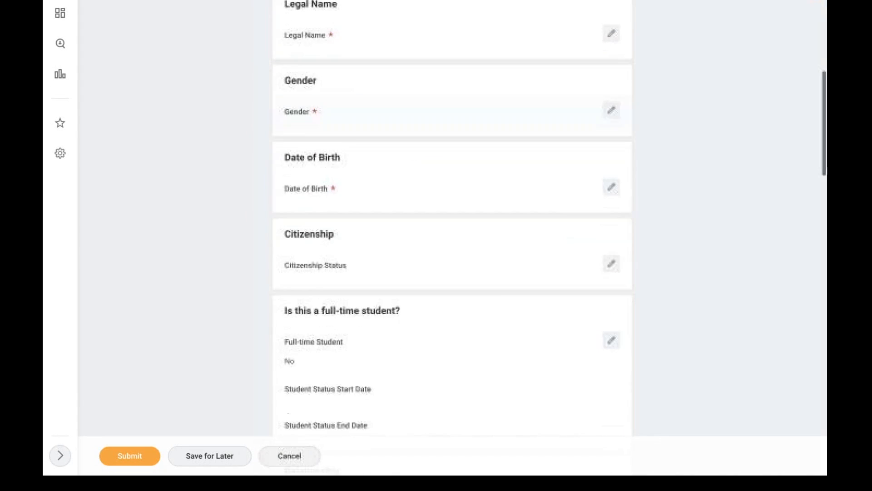
pyautogui.click(341, 345)
pyautogui.click(342, 346)
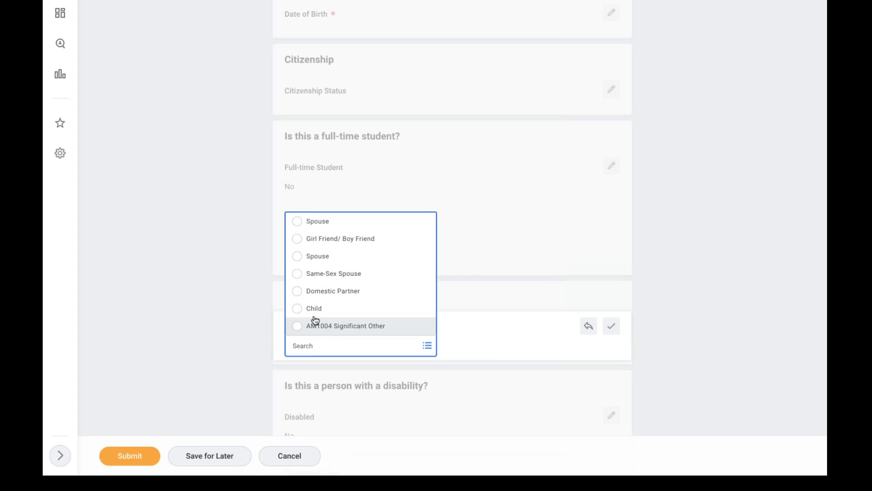
pyautogui.click(230, 285)
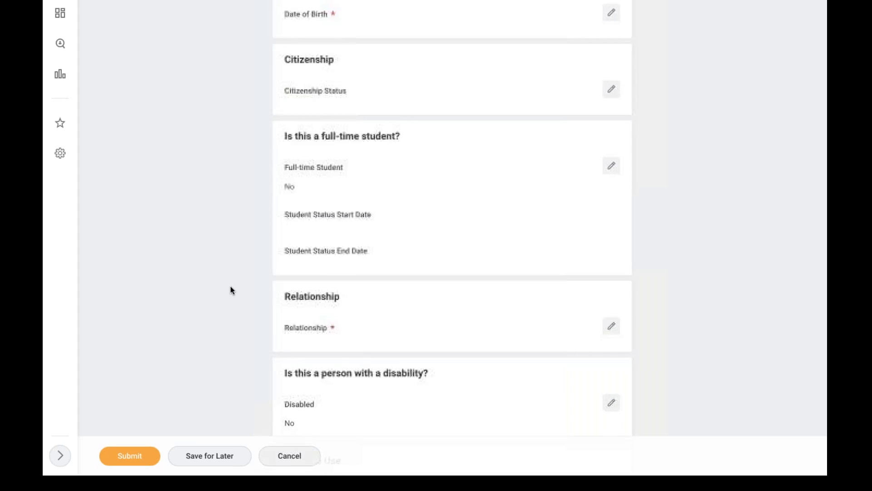
pyautogui.click(293, 456)
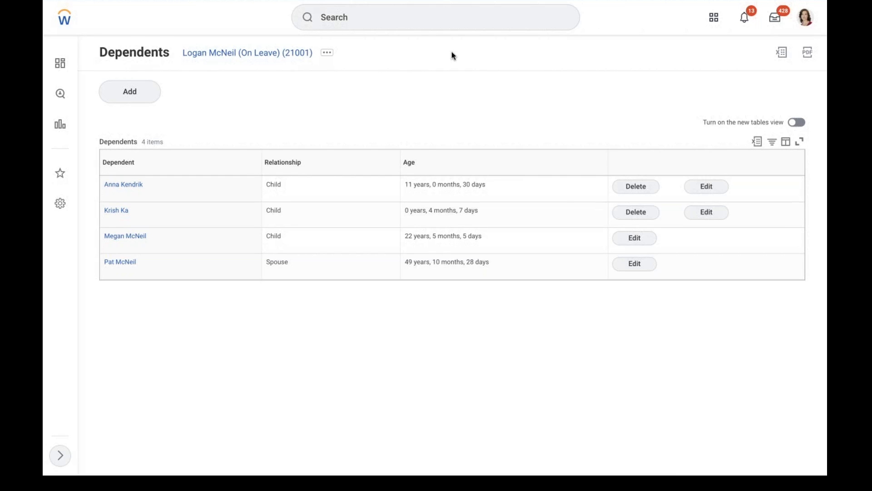
# Run Edit Benefit Eligibility Rule via 'edit ben eli' and pick the AMD - Dependent - Spouse + Children rule
pyautogui.click(366, 21)
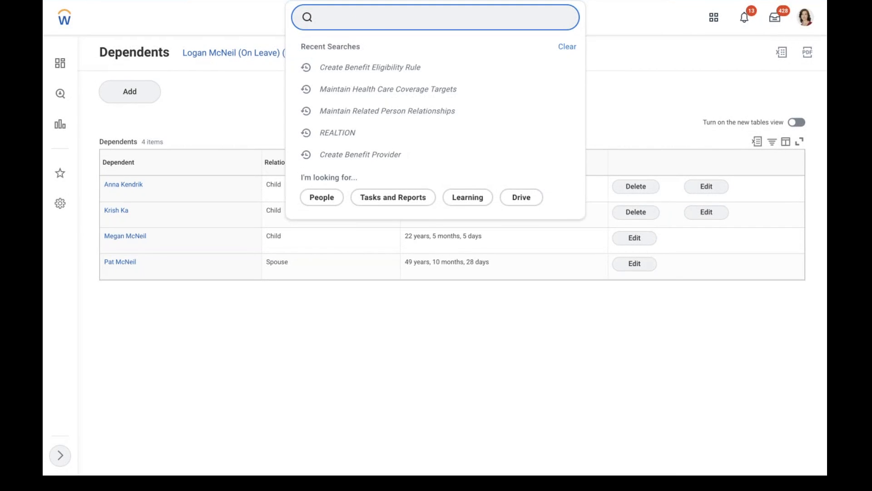
pyautogui.write('edit ben eli')
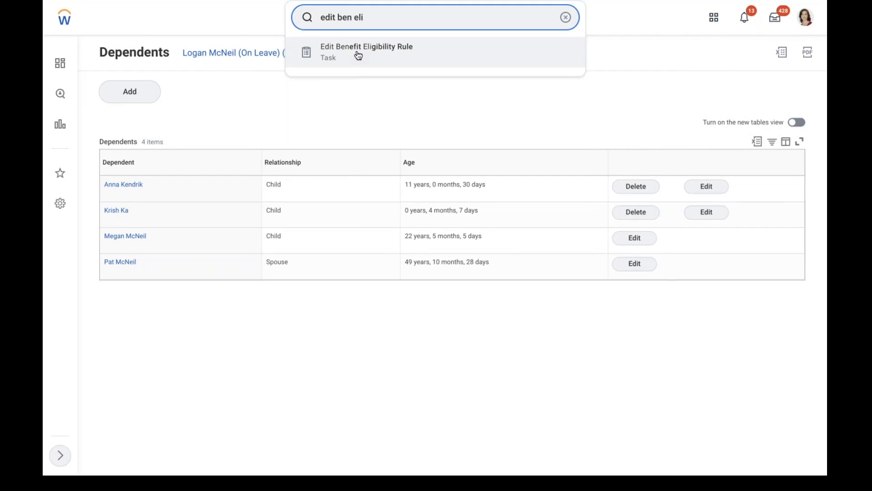
pyautogui.click(359, 55)
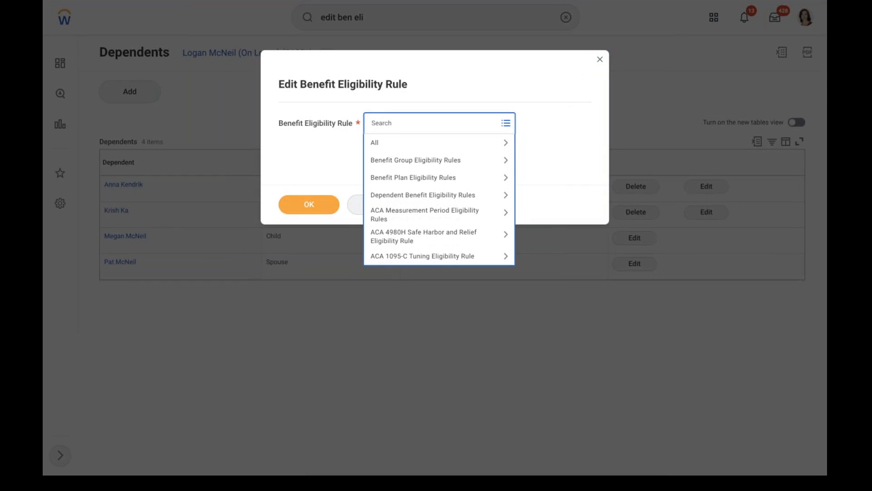
pyautogui.write('amd')
pyautogui.press('Return')
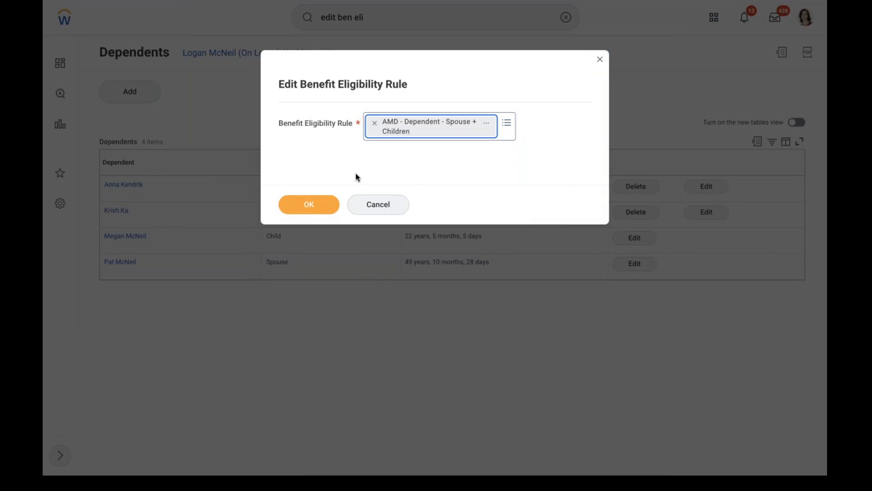
pyautogui.click(308, 203)
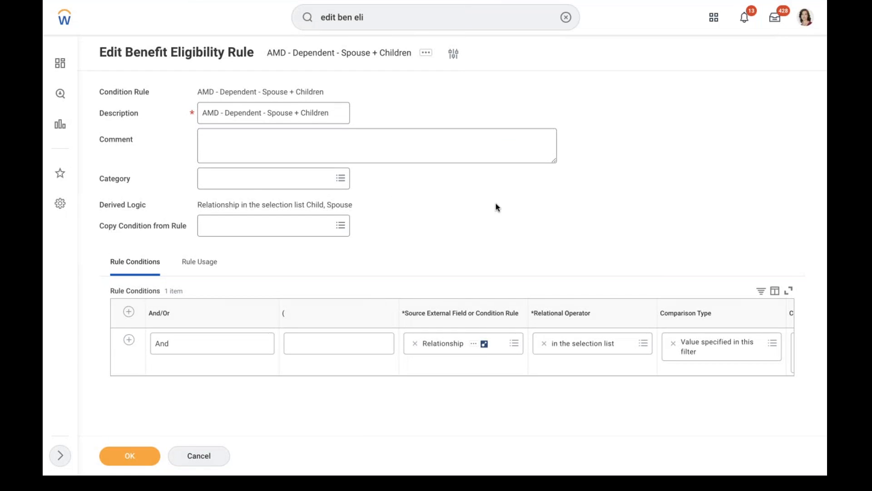
# Confirm the Relationship condition still lists Child and Spouse and save the rule
pyautogui.click(458, 375)
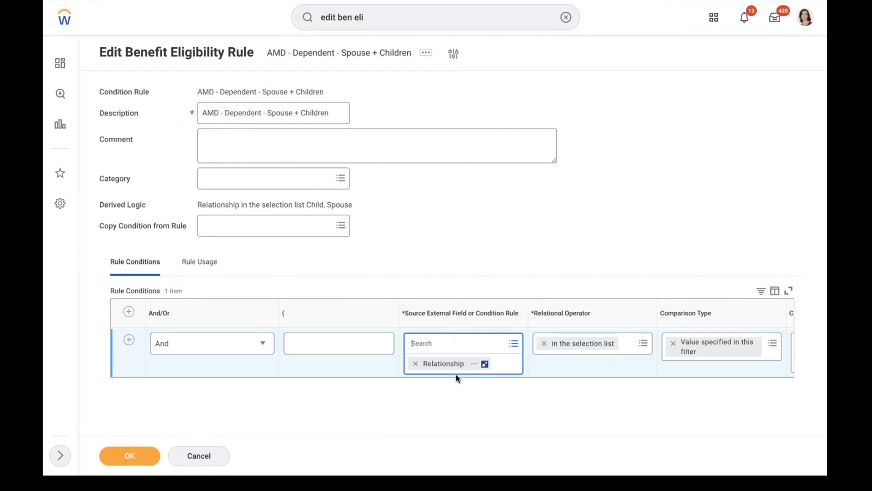
pyautogui.click(581, 364)
pyautogui.hscroll(5, 582, 364)
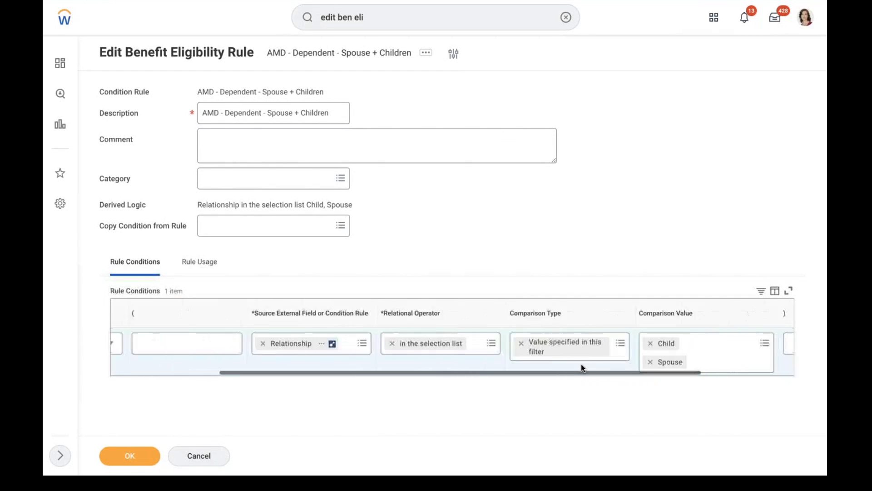
pyautogui.click(145, 455)
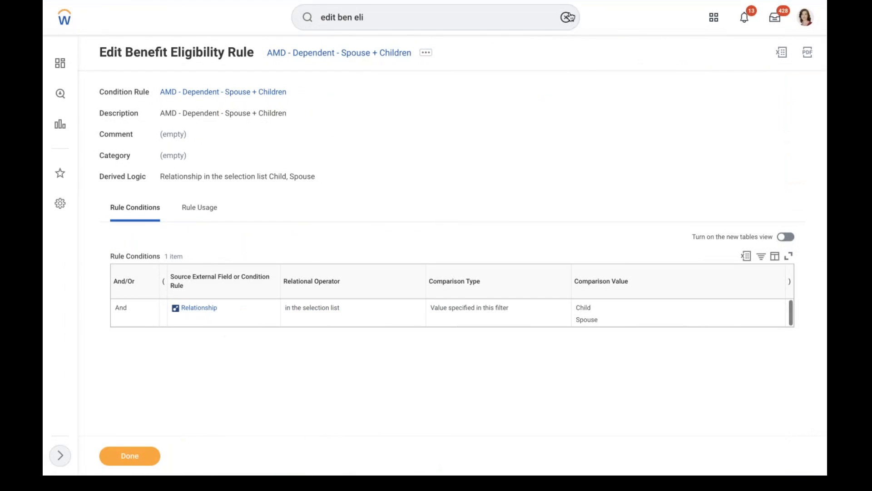
pyautogui.click(566, 16)
# Add a health care coverage type named AMD - Medical with display order 1
pyautogui.write('maintain ben cov')
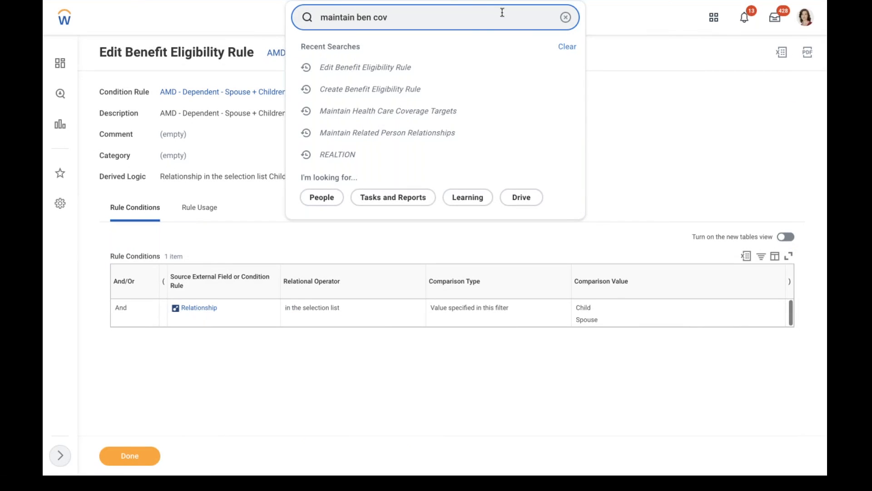
pyautogui.click(395, 49)
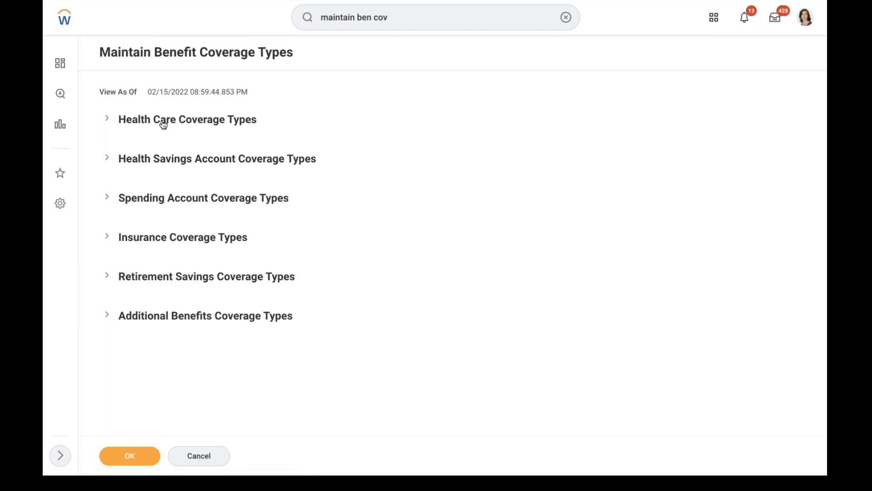
pyautogui.click(164, 124)
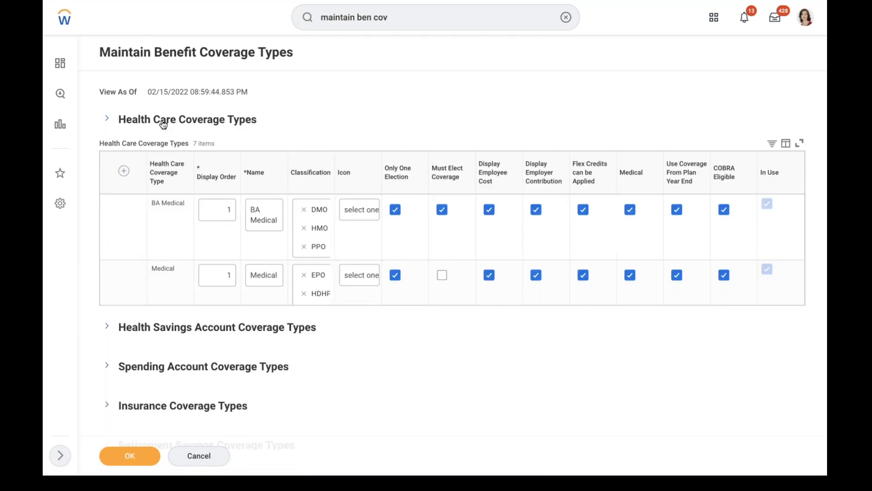
pyautogui.click(120, 180)
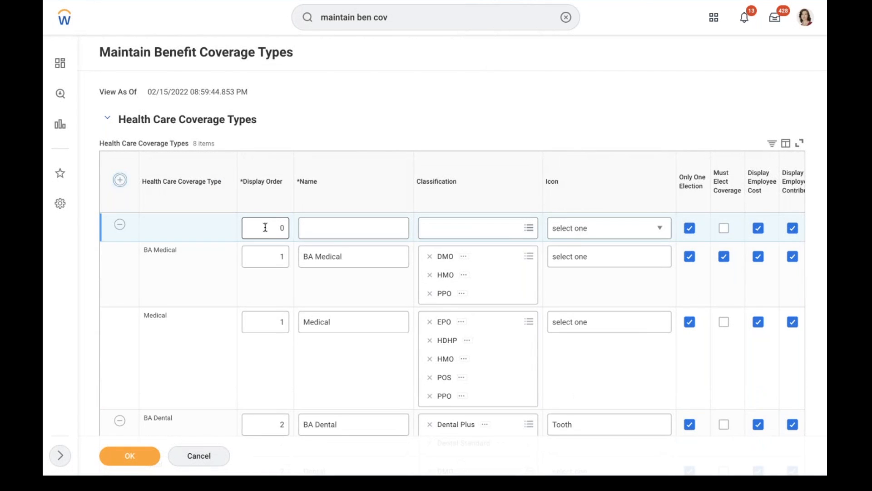
pyautogui.write('1')
pyautogui.click(378, 226)
pyautogui.write('AMD -')
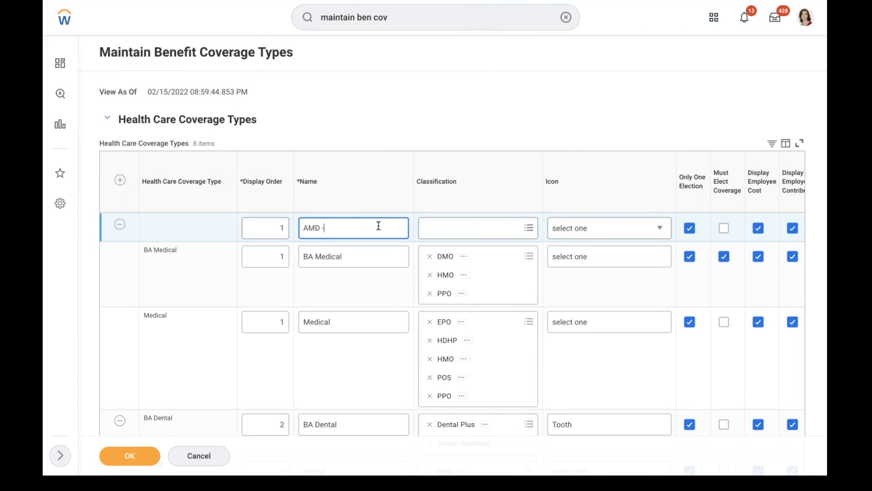
pyautogui.write(' Medical')
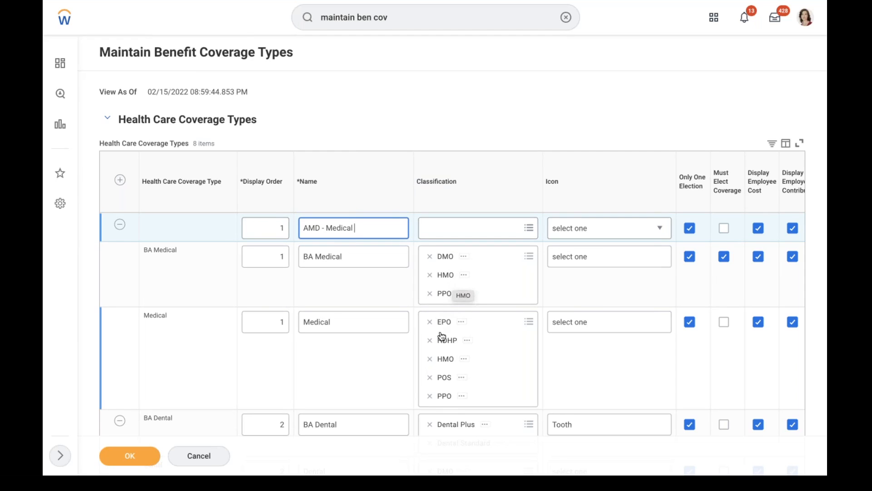
# Give AMD - Medical the Heart icon and turn off Only One Election
pyautogui.click(458, 235)
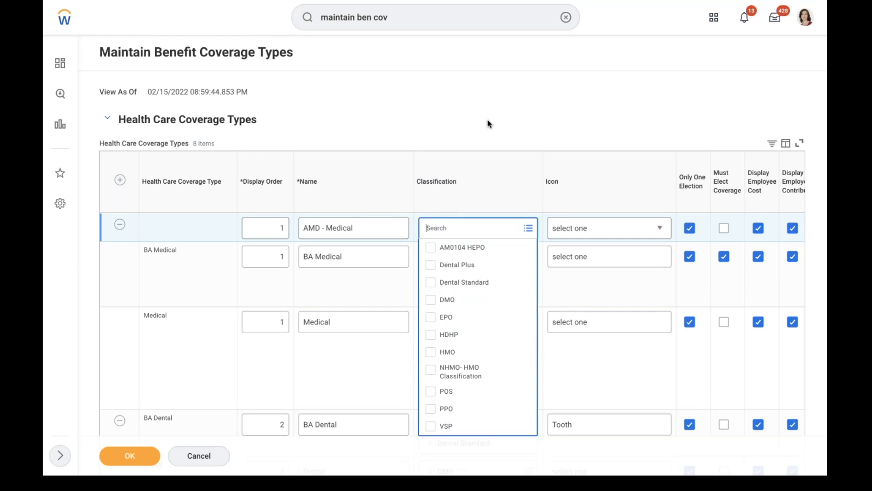
pyautogui.click(512, 99)
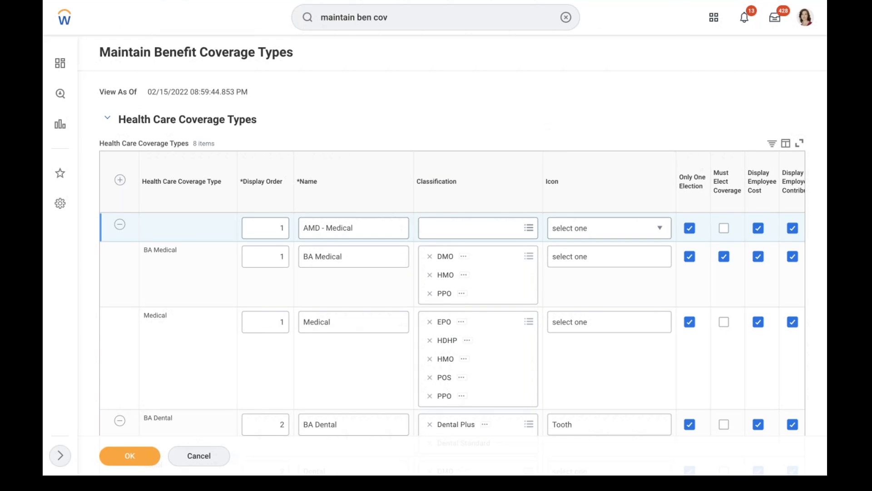
pyautogui.click(584, 234)
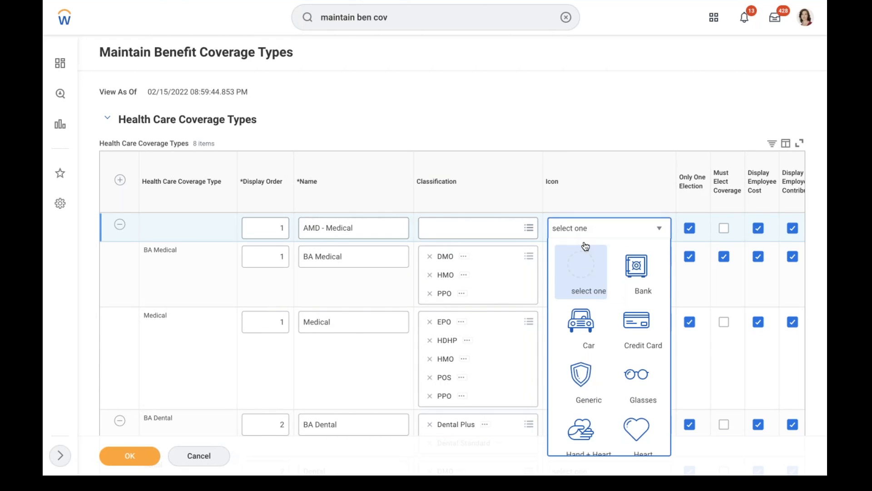
pyautogui.click(635, 429)
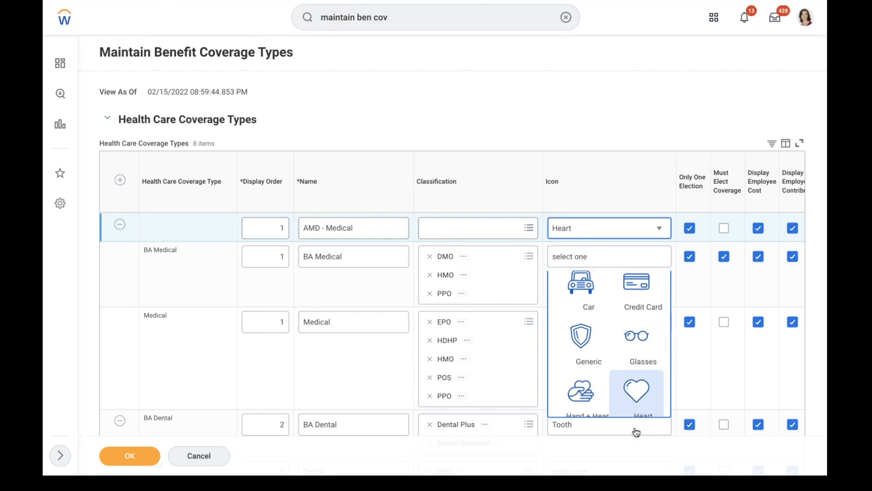
pyautogui.click(648, 300)
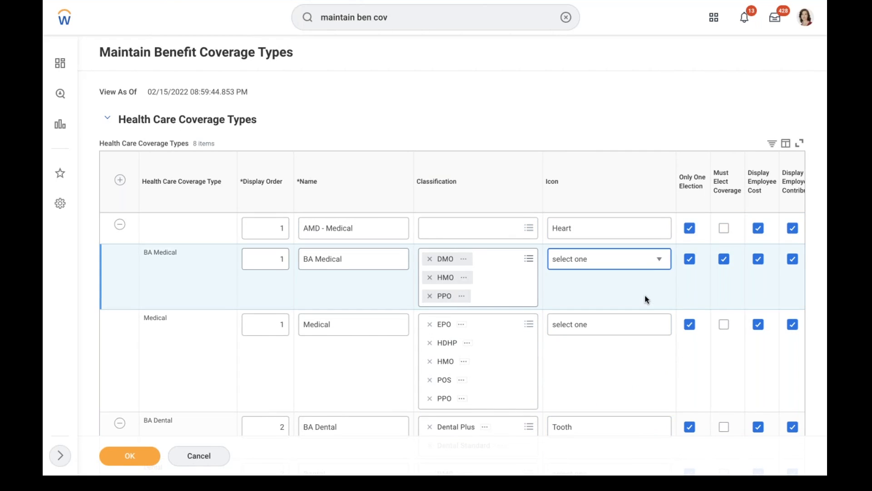
pyautogui.hscroll(5, 647, 299)
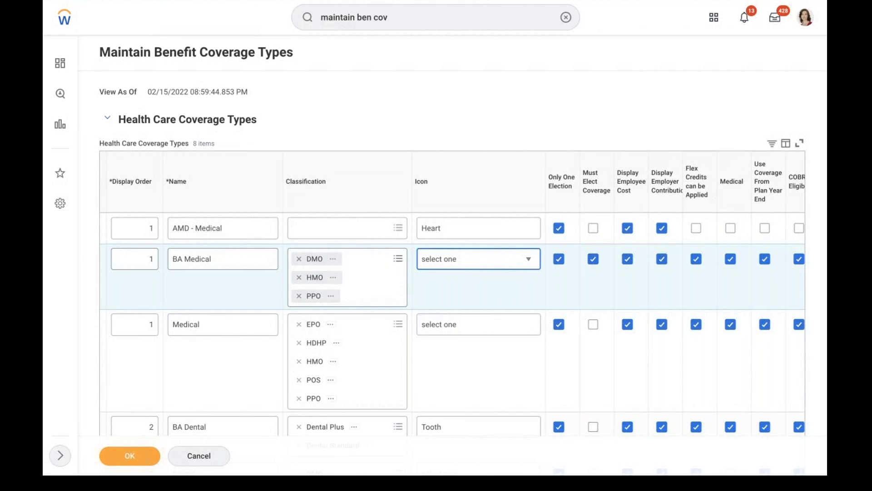
pyautogui.click(559, 228)
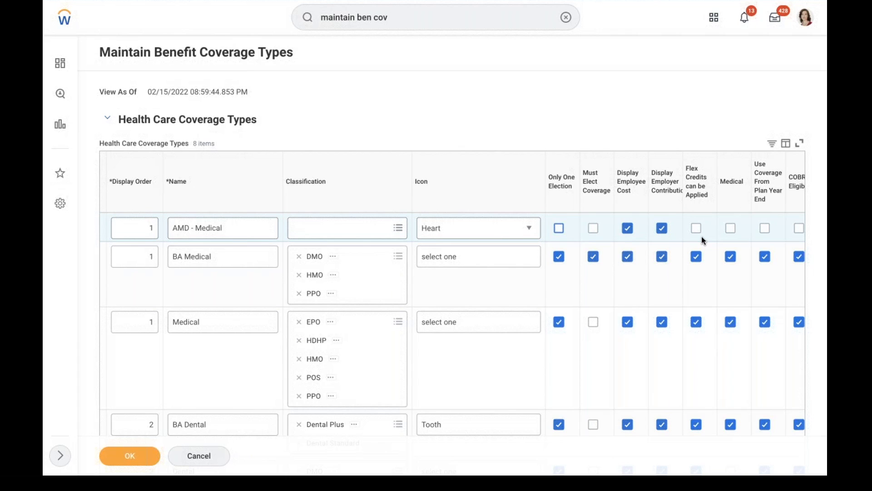
pyautogui.click(755, 374)
# Tick the Medical and COBRA Eligible checkboxes in the AMD - Medical row
pyautogui.click(723, 248)
pyautogui.hscroll(1, 723, 248)
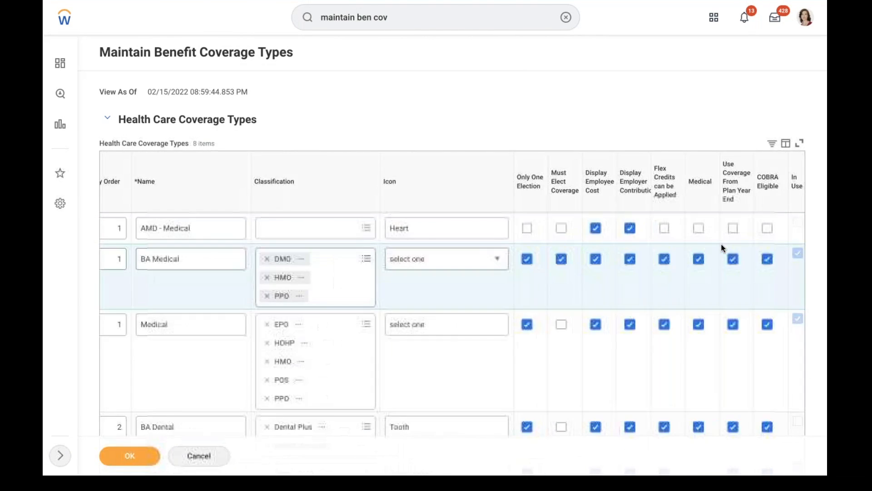
pyautogui.click(699, 228)
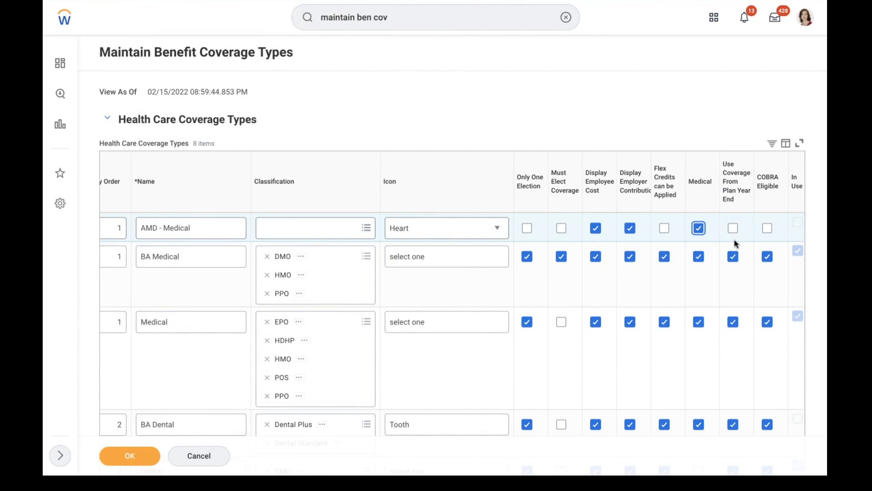
pyautogui.moveTo(734, 240)
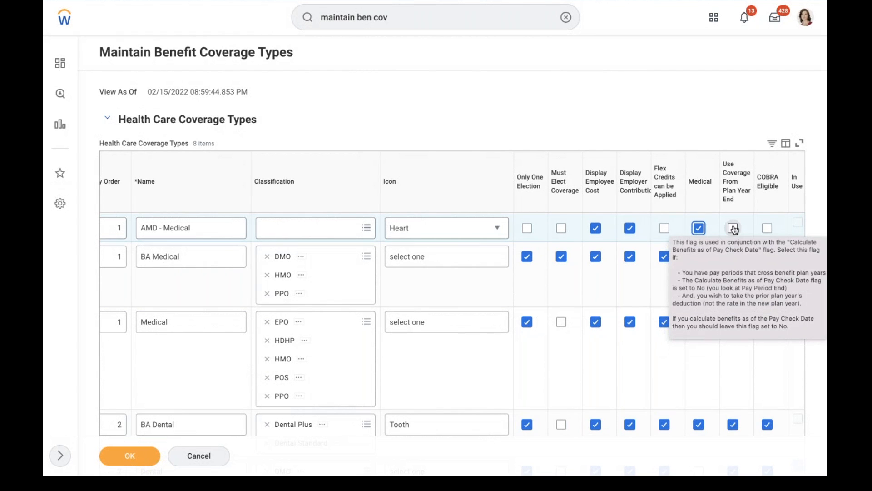
pyautogui.click(767, 229)
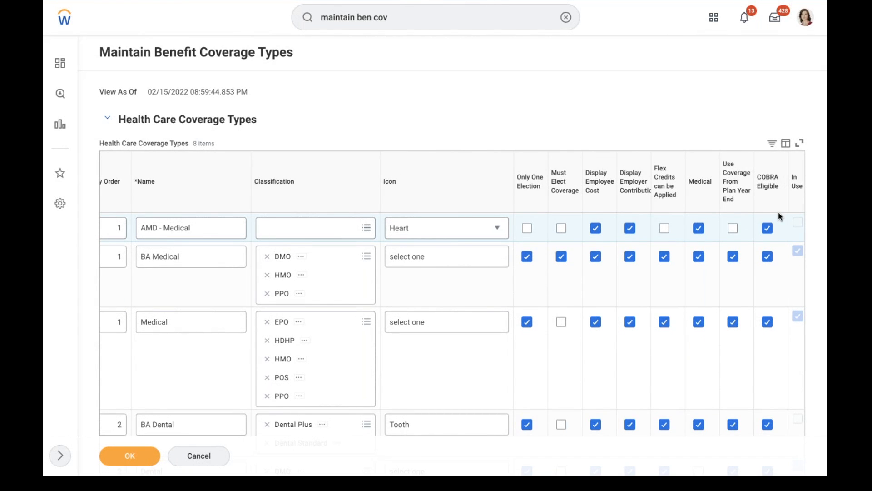
pyautogui.click(661, 284)
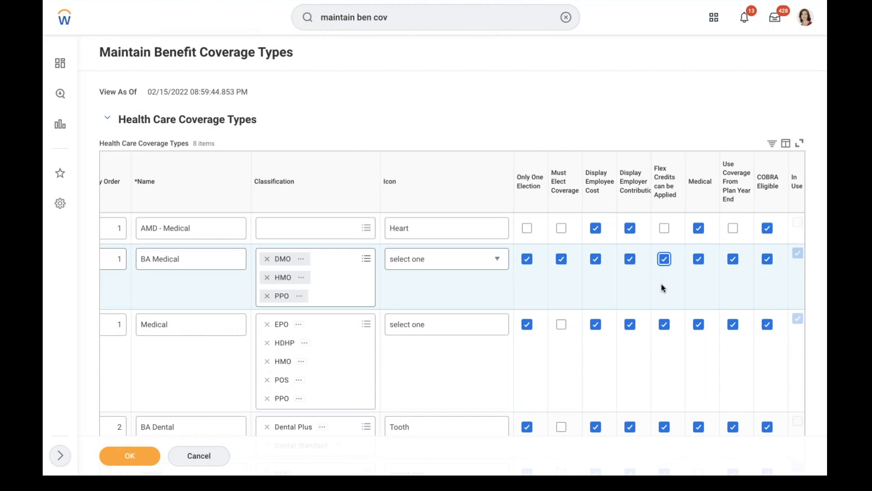
pyautogui.hscroll(-5, 661, 282)
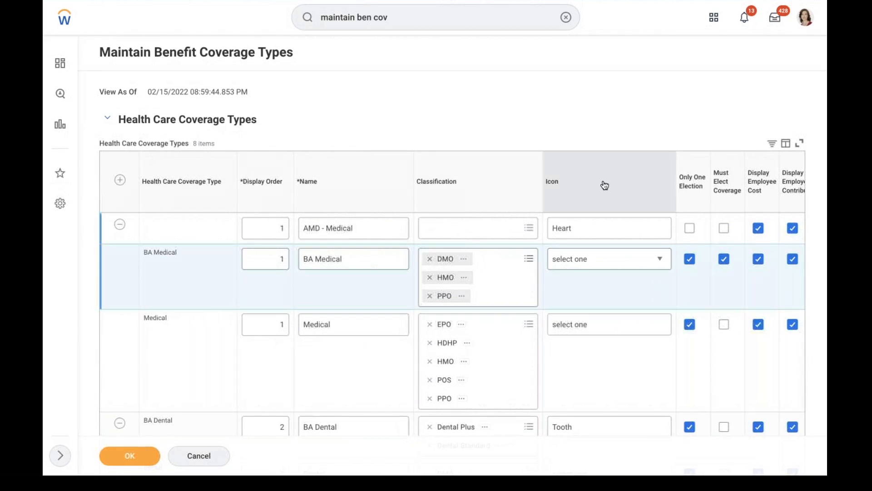
# Save the coverage type changes and launch the Create Benefit Plan task
pyautogui.click(129, 455)
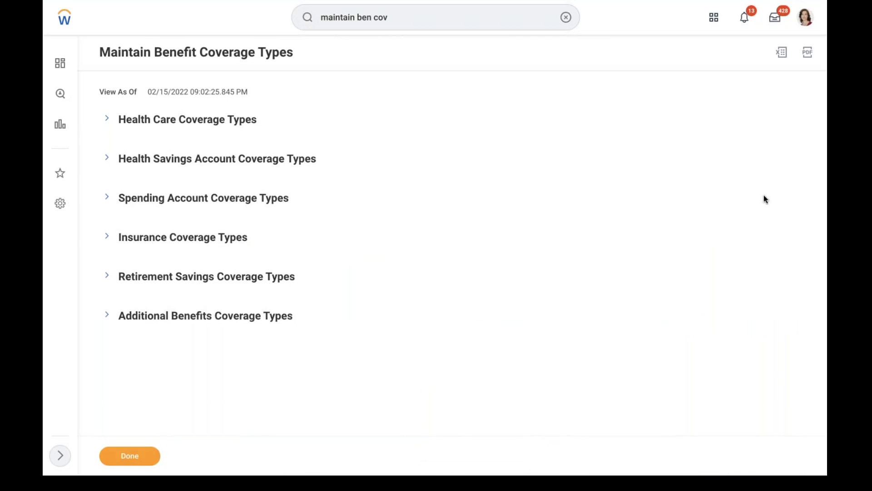
pyautogui.click(566, 17)
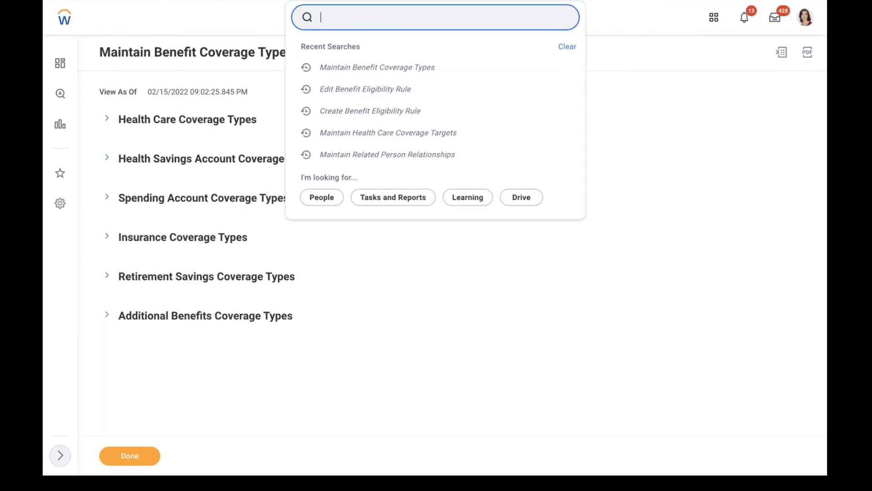
pyautogui.write('create')
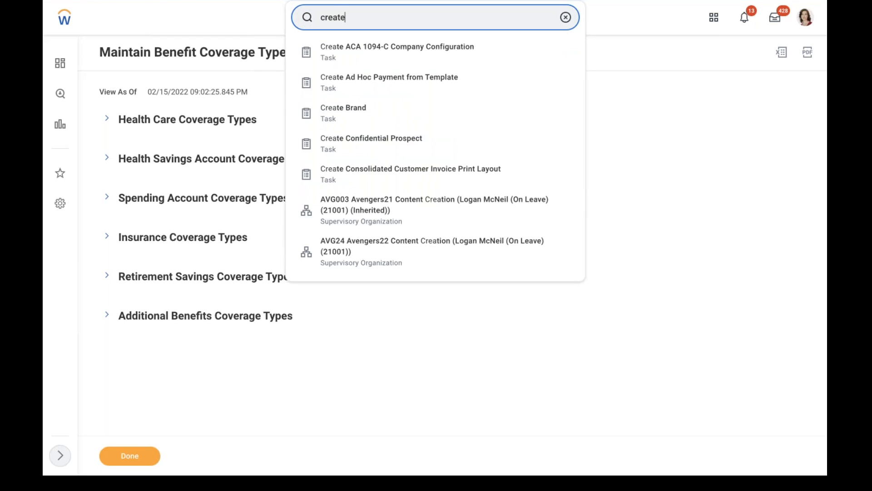
pyautogui.write(' ben plan')
pyautogui.click(431, 51)
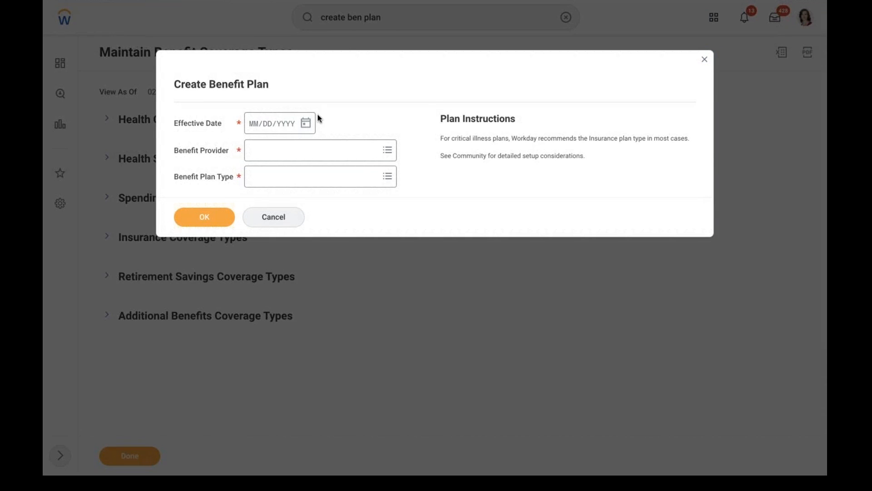
# Set the plan's effective date to 01/01/2022 and benefit provider to MET LIFE
pyautogui.click(306, 123)
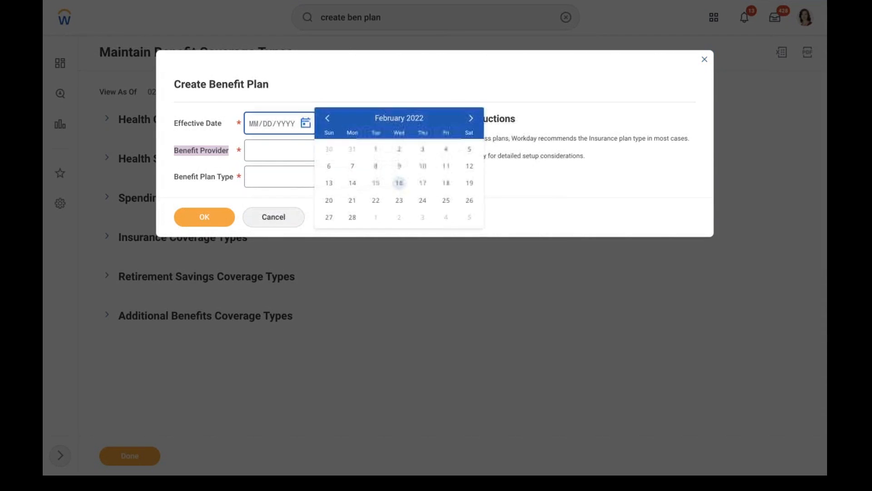
pyautogui.click(327, 120)
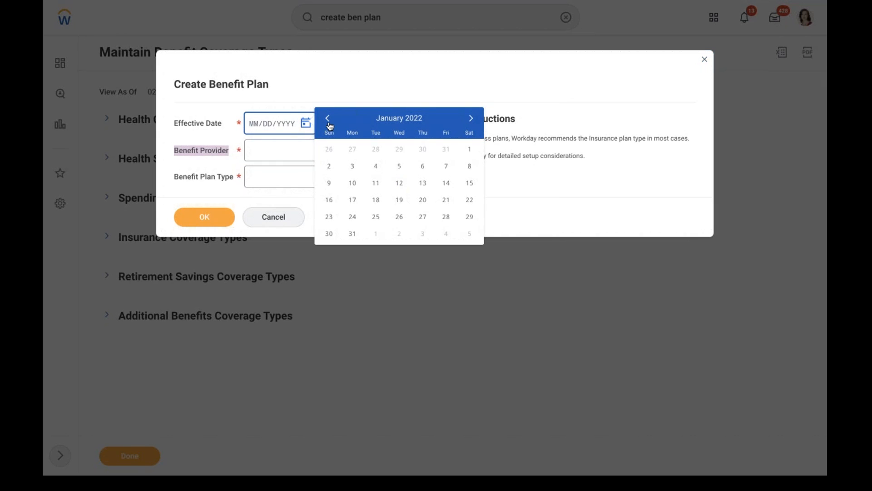
pyautogui.click(467, 150)
pyautogui.click(320, 151)
pyautogui.write('met')
pyautogui.press('Return')
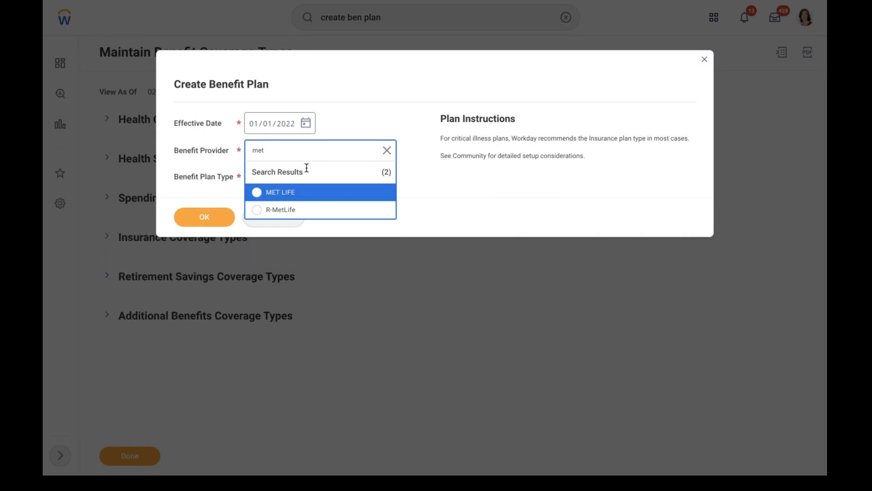
pyautogui.click(287, 193)
# Choose Health Care Coverage Plan with Flat Rate rate type and confirm the details
pyautogui.click(284, 182)
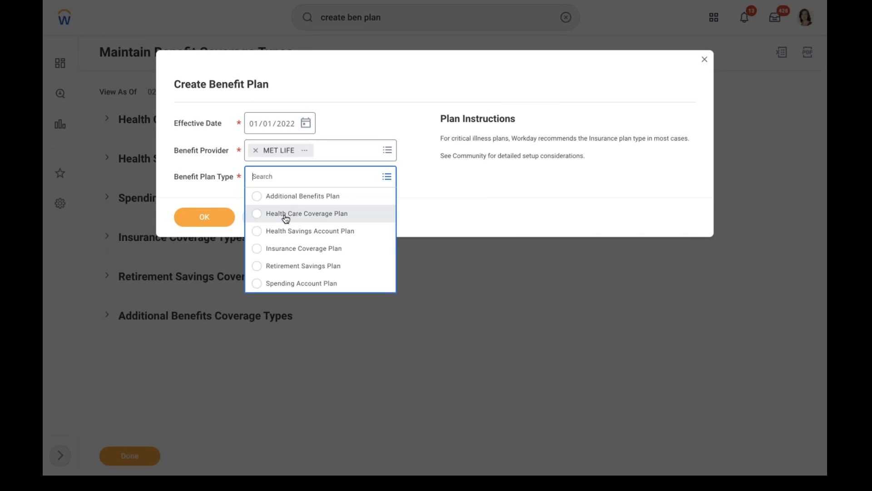
pyautogui.click(287, 219)
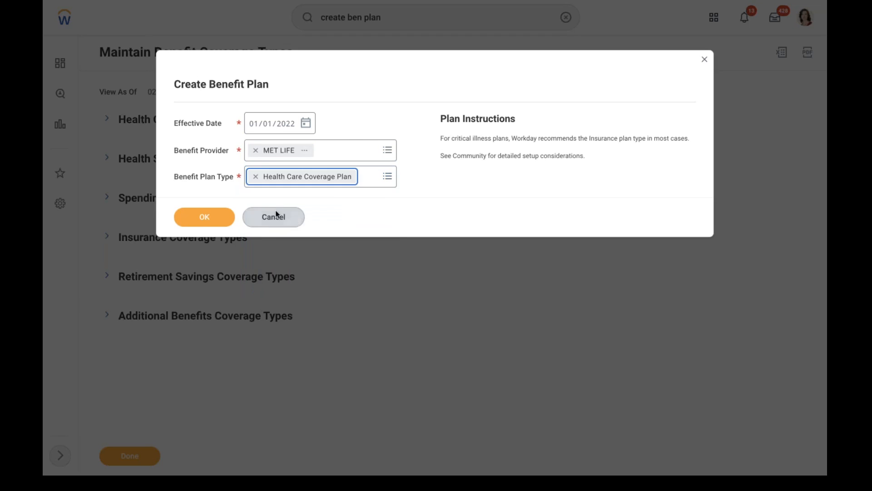
pyautogui.click(304, 221)
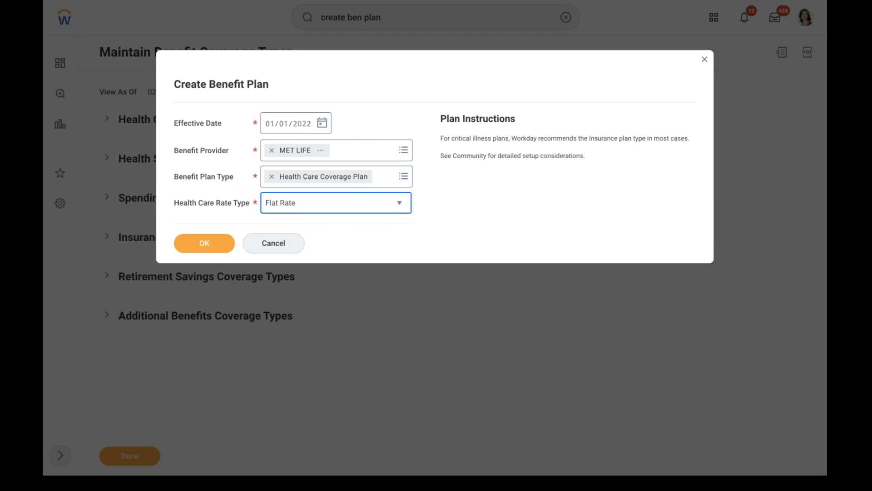
pyautogui.click(295, 212)
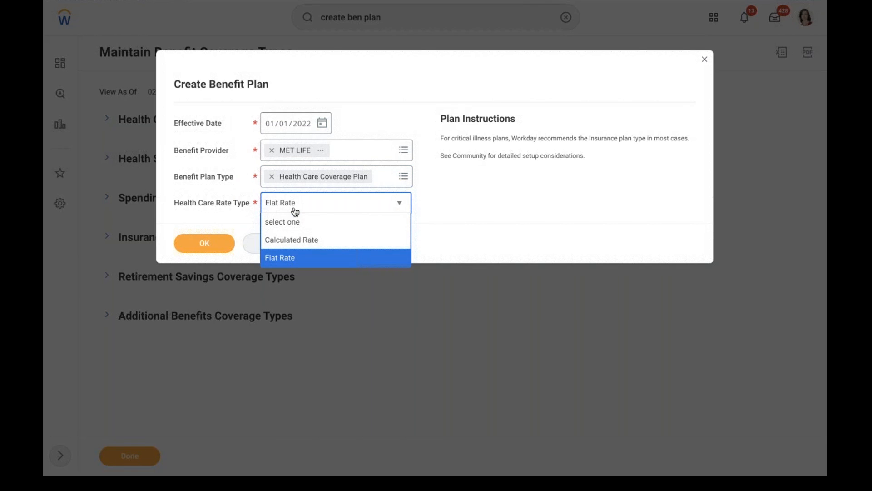
pyautogui.click(348, 258)
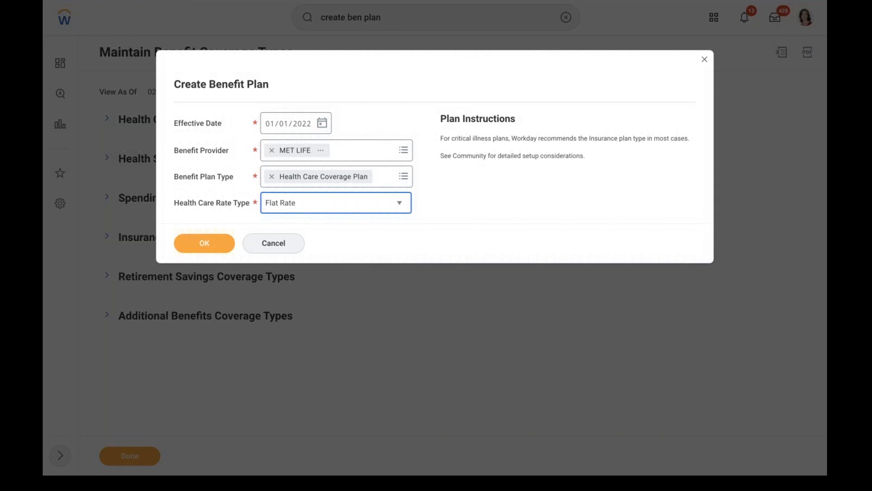
pyautogui.click(199, 244)
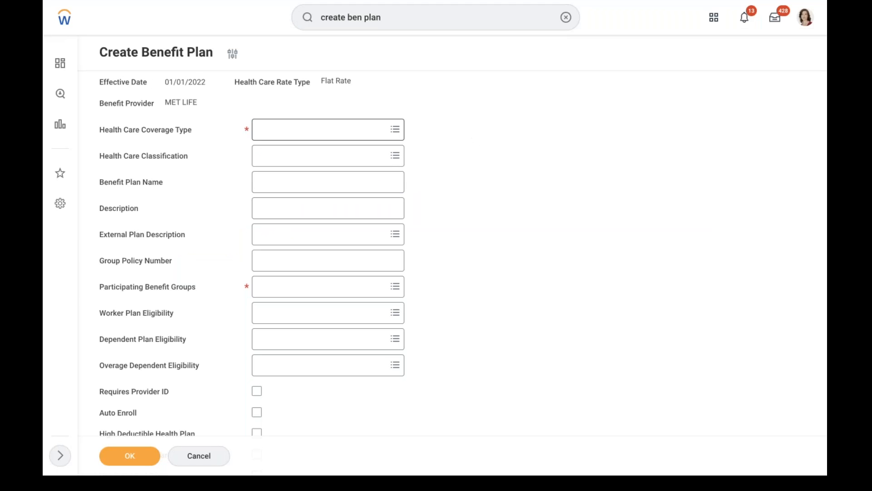
# Set coverage type AMD - Medical and description 'All USA Salaried Employees eligible for this plan'
pyautogui.click(318, 128)
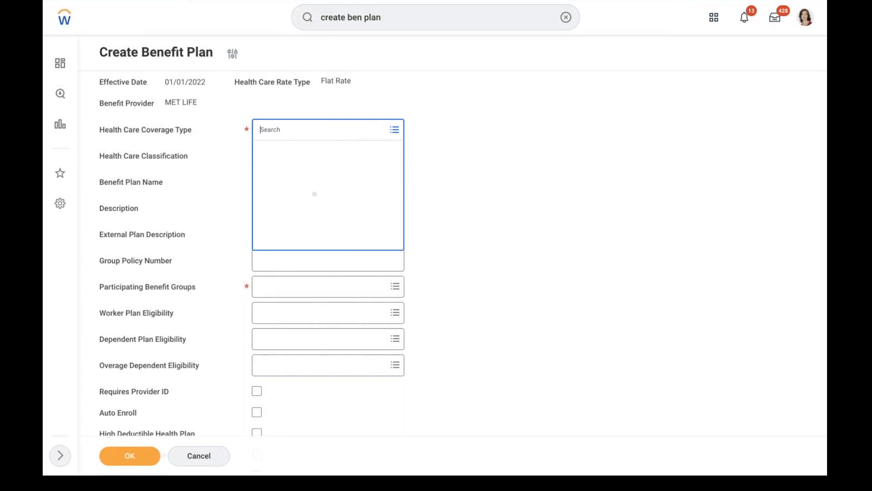
pyautogui.click(292, 172)
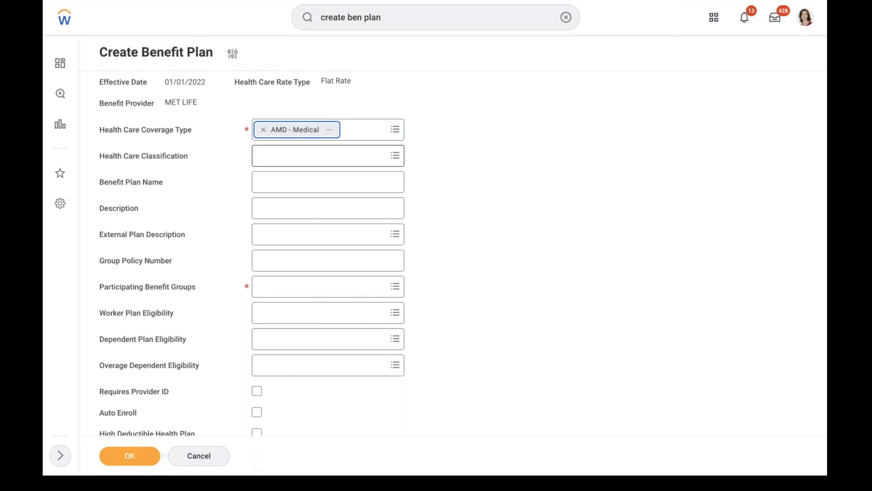
pyautogui.click(280, 157)
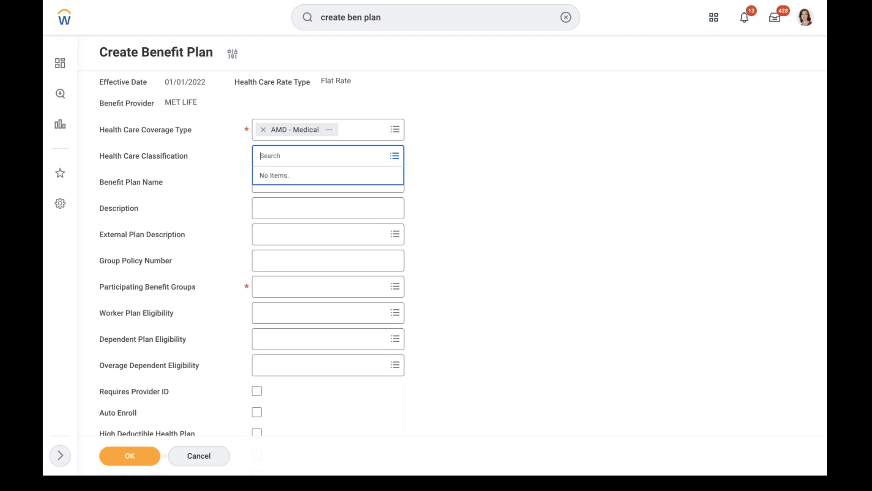
pyautogui.click(437, 144)
pyautogui.click(257, 188)
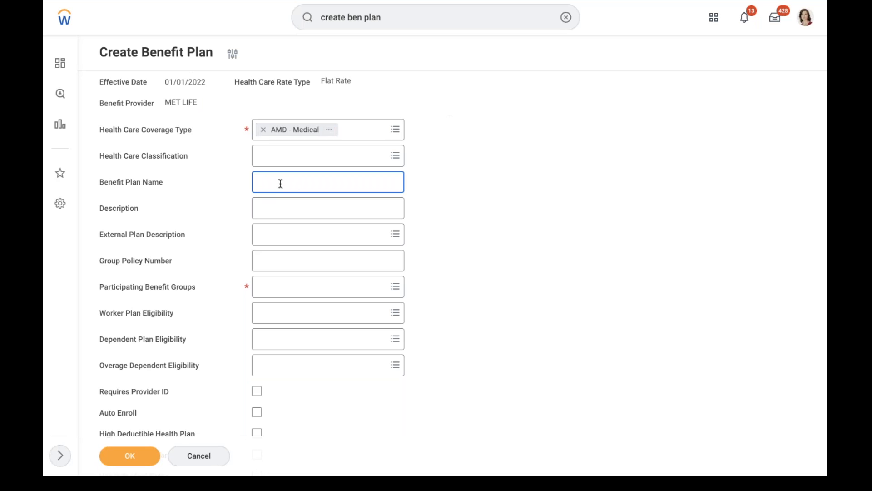
pyautogui.click(301, 212)
pyautogui.write('All')
pyautogui.write(' USA ')
pyautogui.write('Salaried')
pyautogui.write(' Employee')
pyautogui.write('s eligibl')
pyautogui.write('e for this p')
pyautogui.write('lan')
pyautogui.click(321, 245)
pyautogui.click(314, 214)
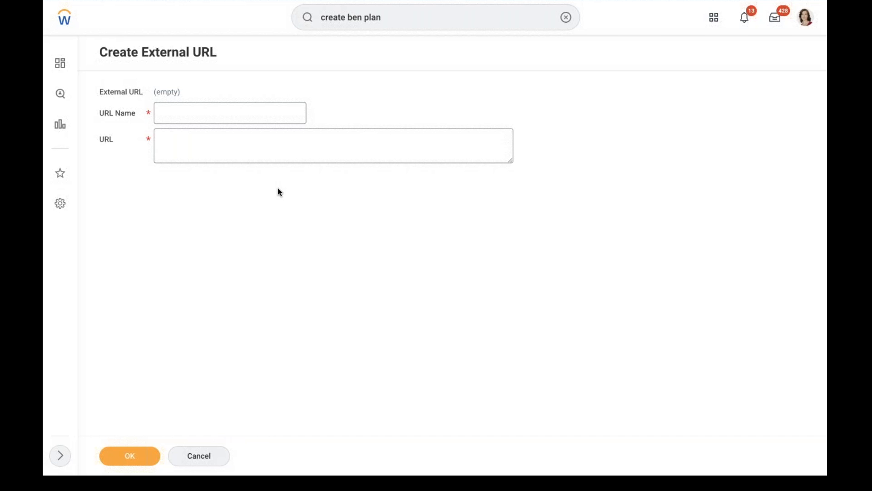
pyautogui.click(194, 139)
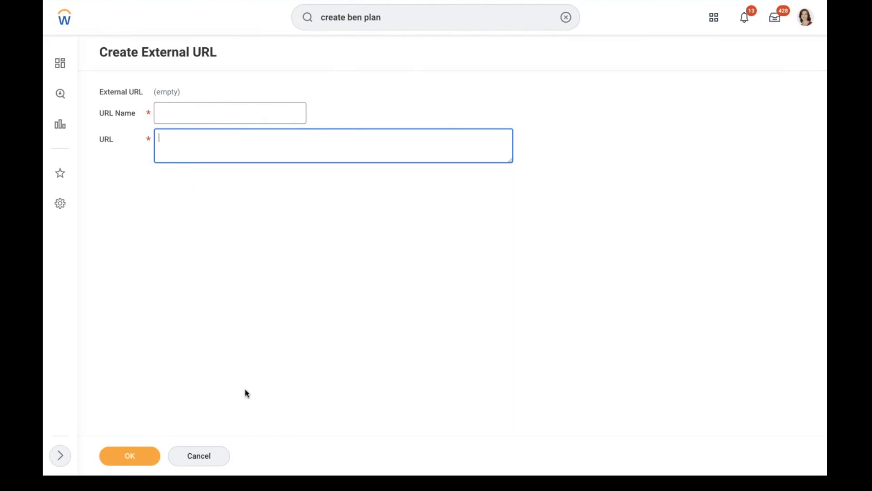
pyautogui.click(199, 456)
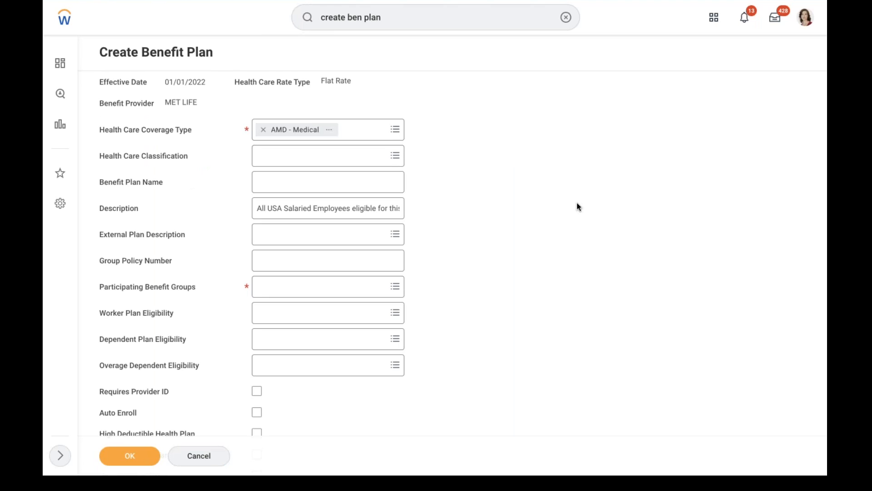
# Add Active Employees in U.S. - Salaried as the participating benefit group
pyautogui.click(336, 252)
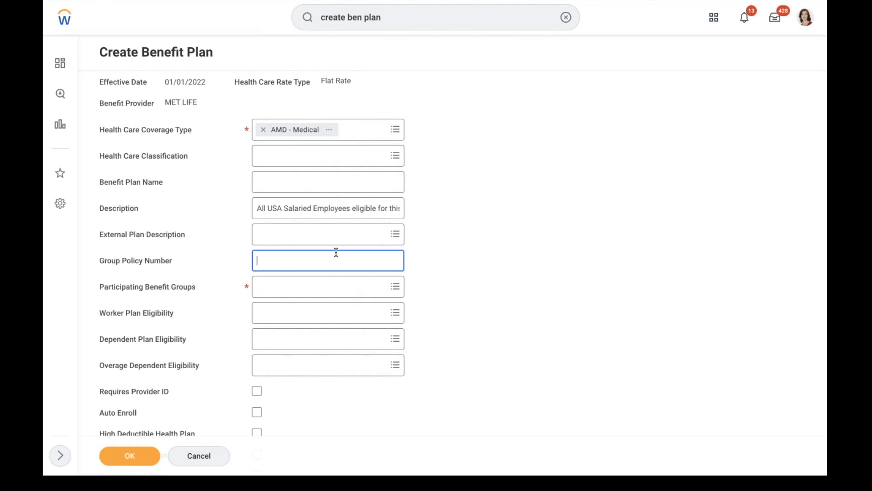
pyautogui.click(294, 291)
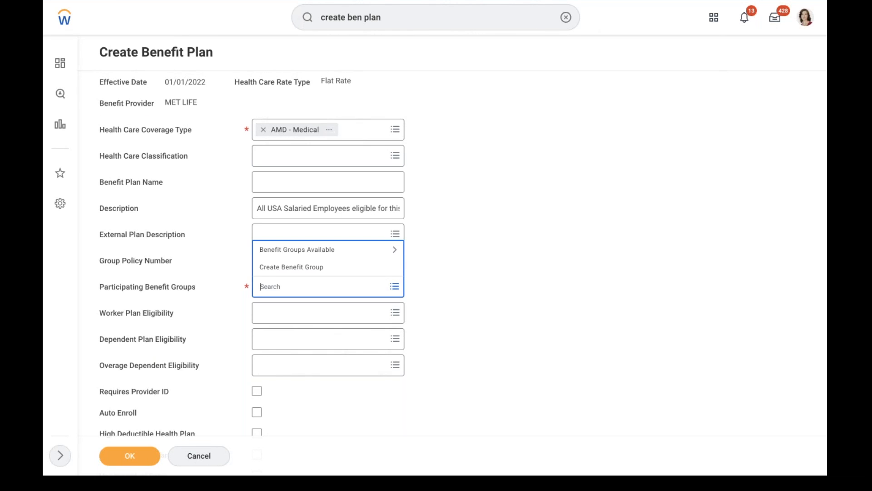
pyautogui.write('us')
pyautogui.press('Return')
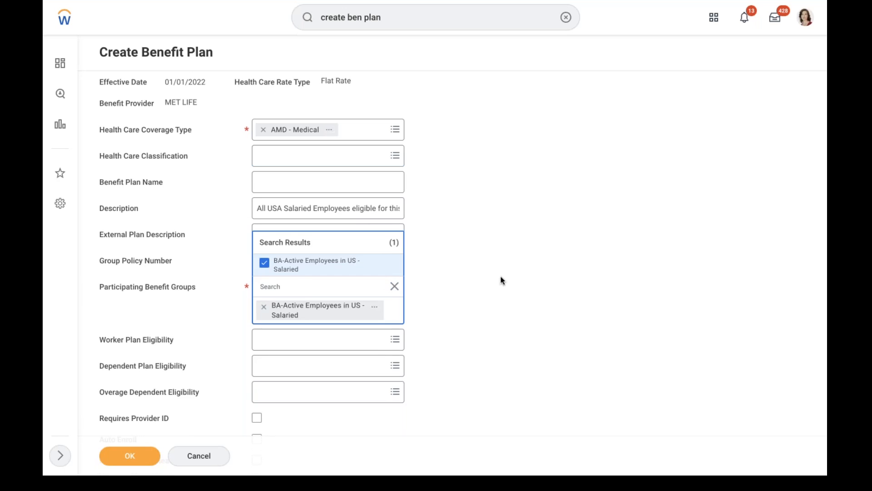
pyautogui.click(264, 307)
pyautogui.click(395, 287)
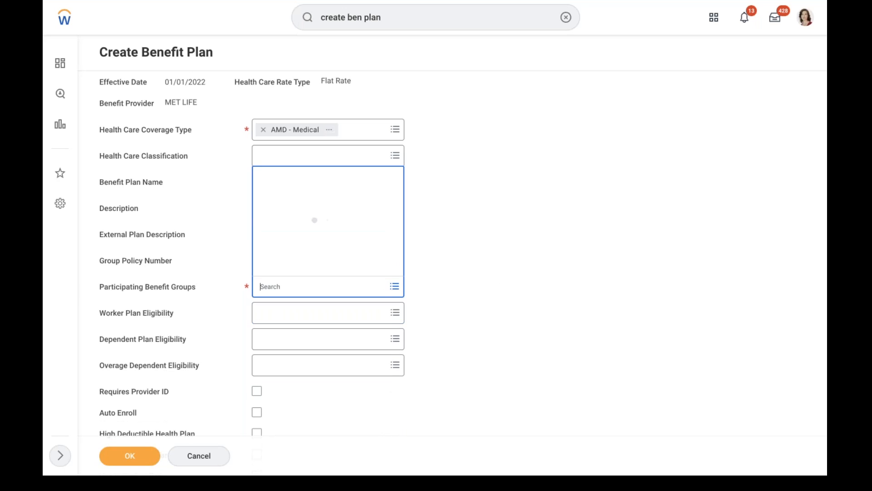
pyautogui.click(293, 255)
pyautogui.press('Down')
pyautogui.press('Down')
pyautogui.press('Down')
pyautogui.press('Down')
pyautogui.press('Down')
pyautogui.press('Down')
pyautogui.press('Down')
pyautogui.press('Down')
pyautogui.press('Down')
pyautogui.press('Down')
pyautogui.press('Down')
pyautogui.press('Down')
pyautogui.press('Down')
pyautogui.press('Down')
pyautogui.press('Down')
pyautogui.press('Down')
pyautogui.press('Down')
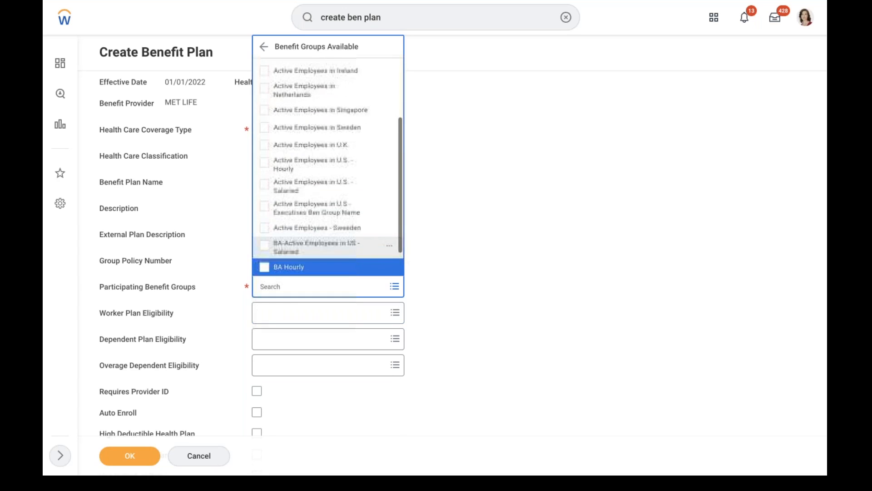
pyautogui.press('Down')
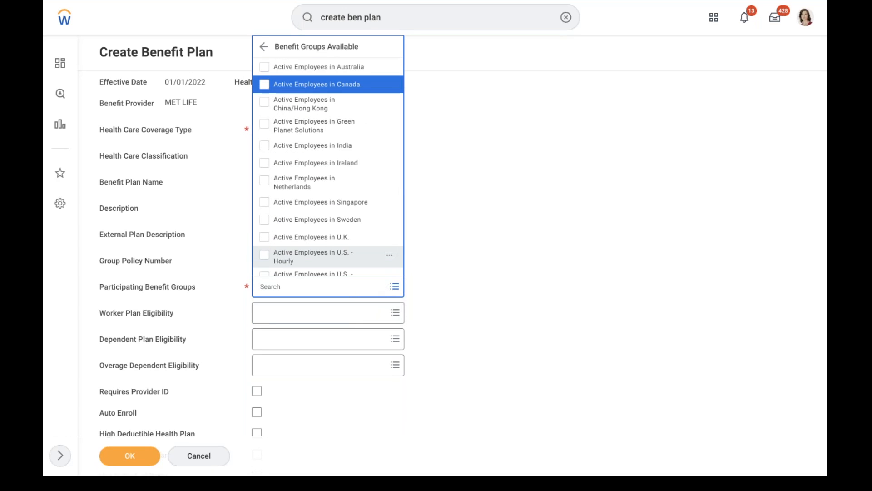
pyautogui.press('Down')
pyautogui.press('Down')
pyautogui.press('Down')
pyautogui.press('Down')
pyautogui.press('Down')
pyautogui.press('Down')
pyautogui.press('Down')
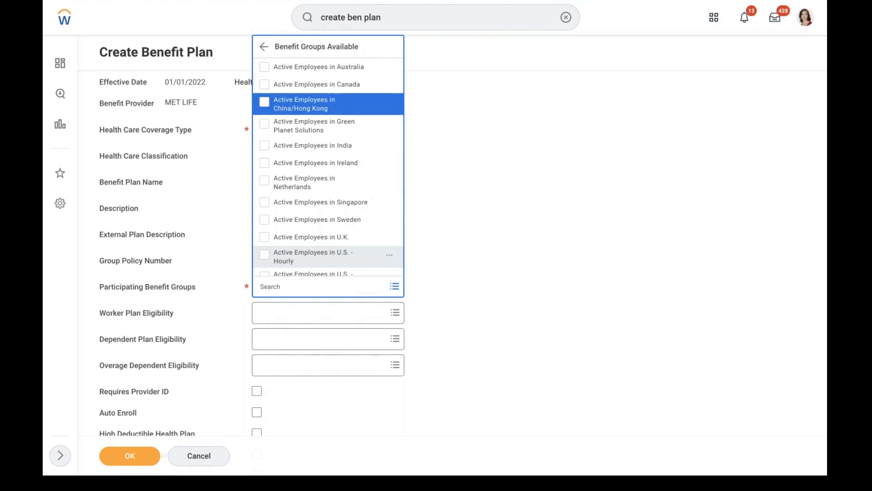
pyautogui.press('Down')
pyautogui.press('Down')
pyautogui.press('Down')
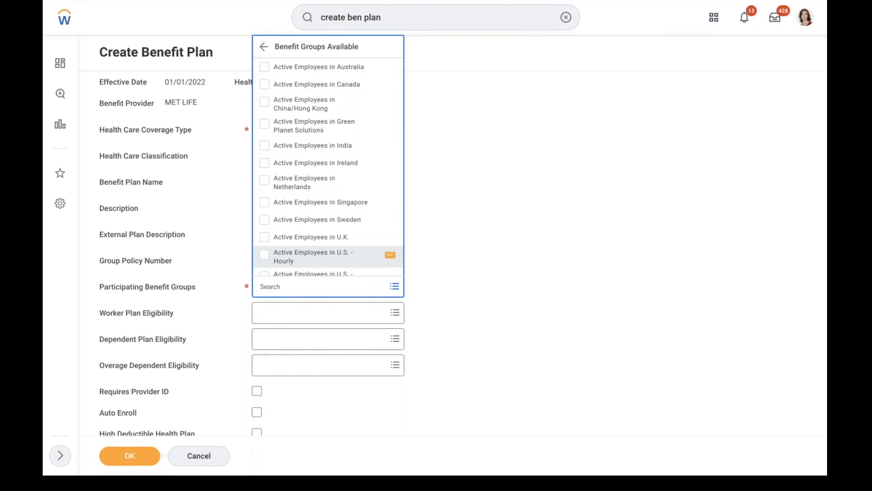
pyautogui.click(301, 264)
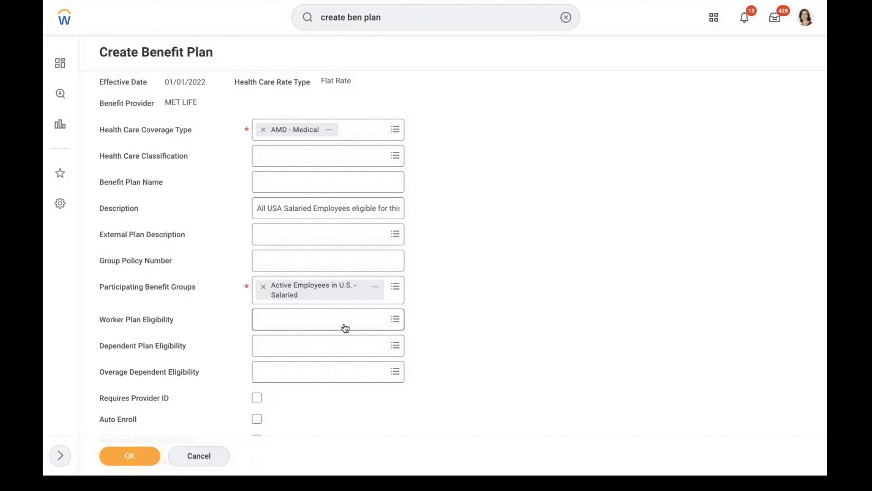
# Set dependent plan eligibility to AMD - Dependent - Spouse + Children
pyautogui.click(293, 346)
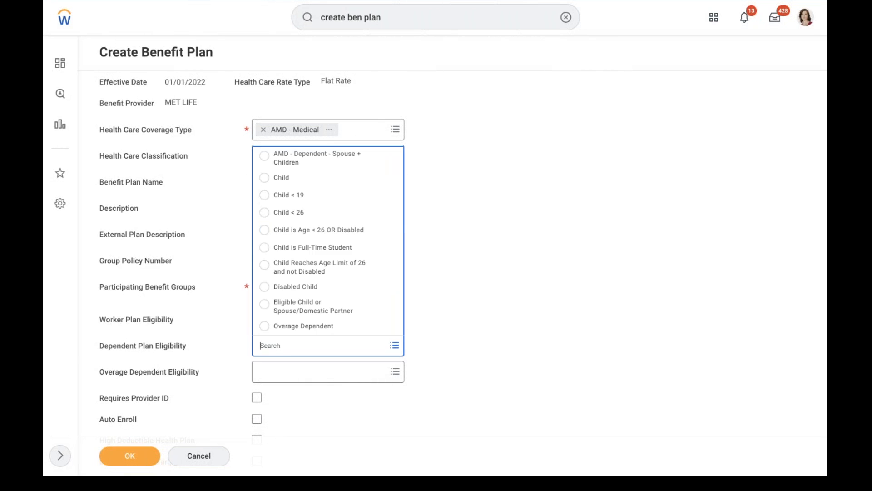
pyautogui.click(307, 160)
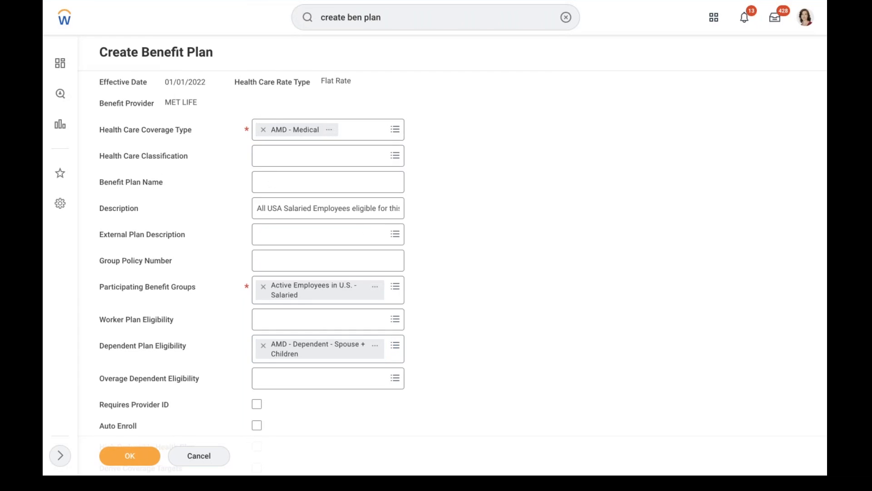
pyautogui.scroll(-5, 362, 213)
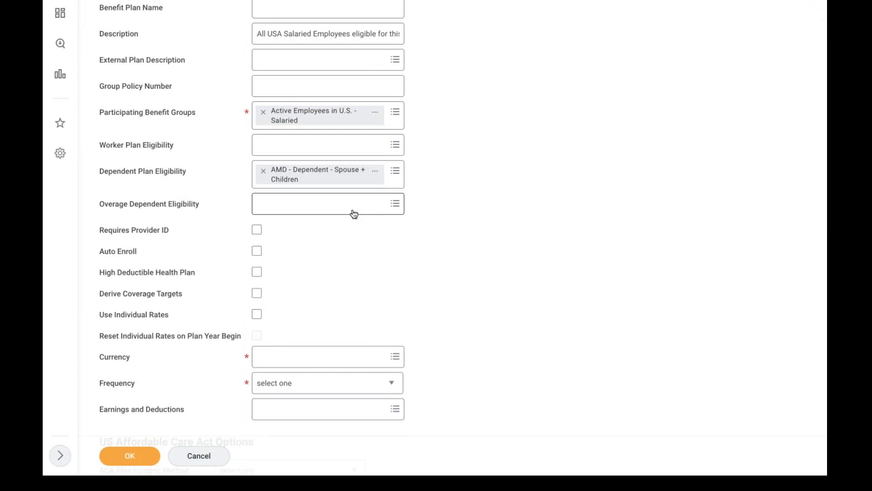
pyautogui.moveTo(354, 214)
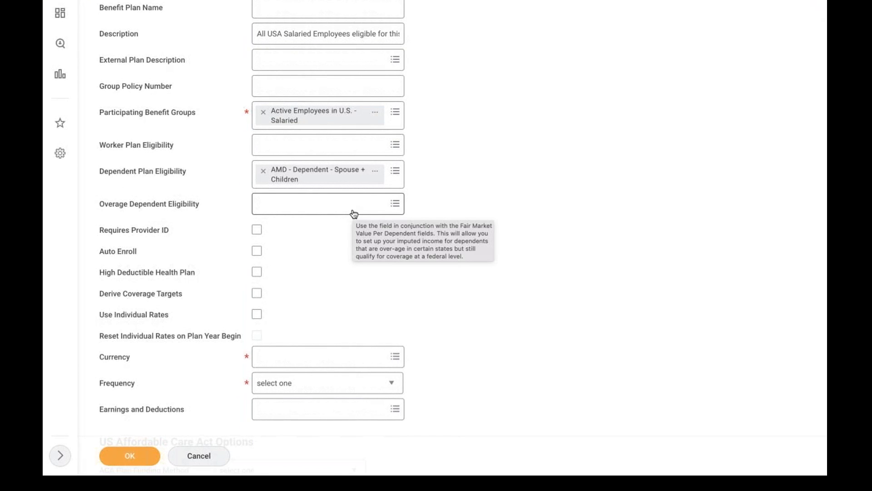
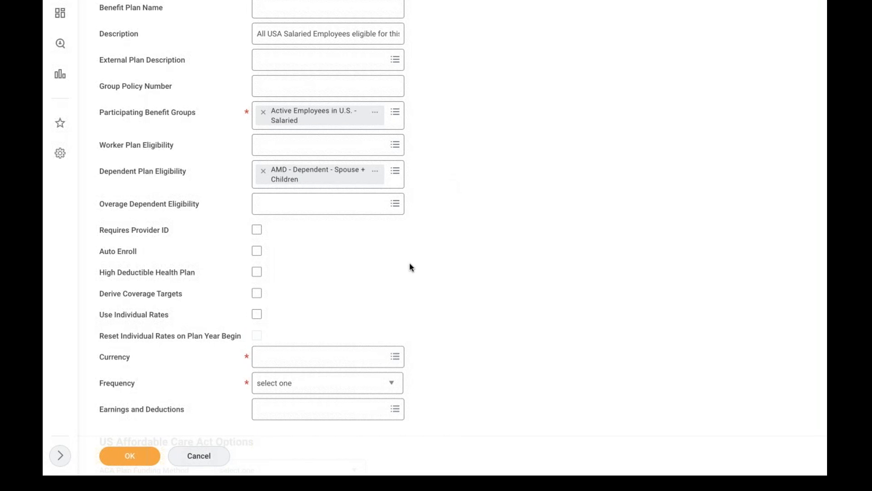
# Enable Requires Provider ID and Derive Coverage Targets, leaving High Deductible Health Plan unchecked
pyautogui.scroll(-2, 412, 267)
pyautogui.click(257, 166)
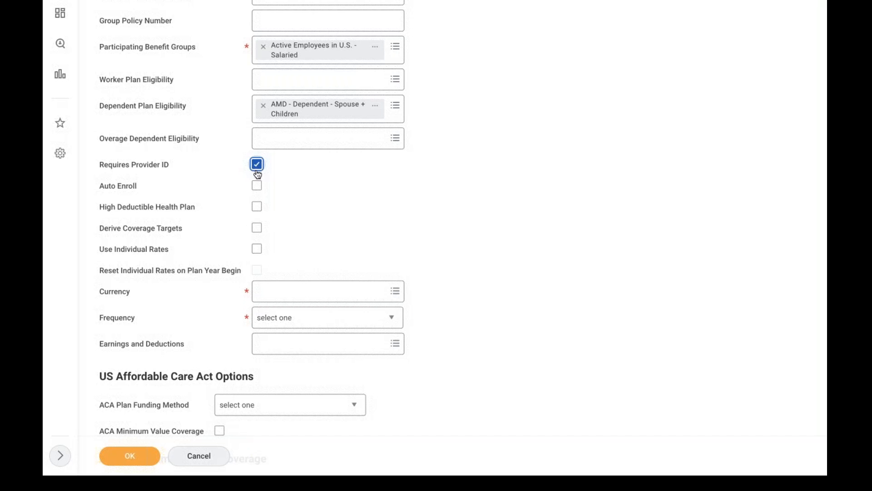
pyautogui.click(256, 207)
pyautogui.click(256, 207)
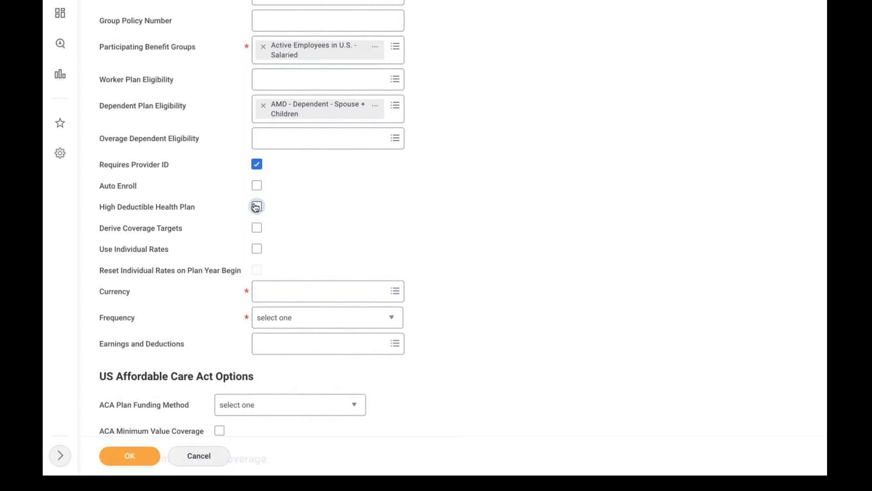
pyautogui.click(258, 228)
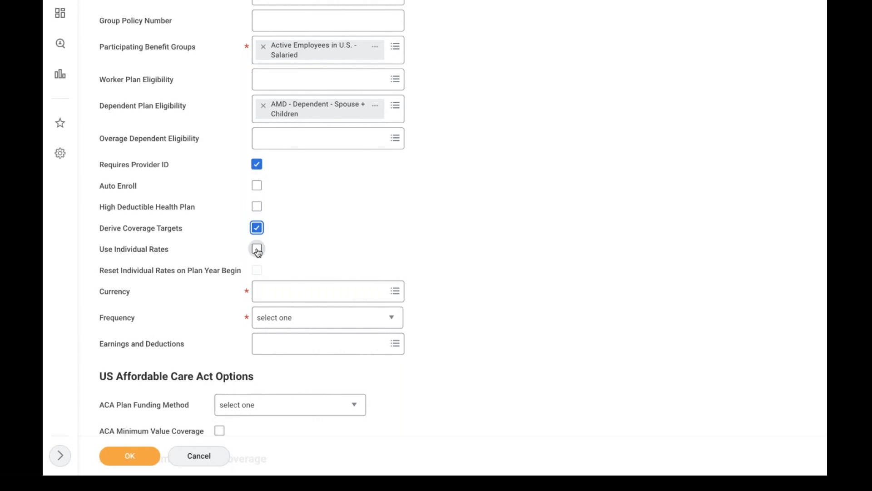
pyautogui.moveTo(258, 252)
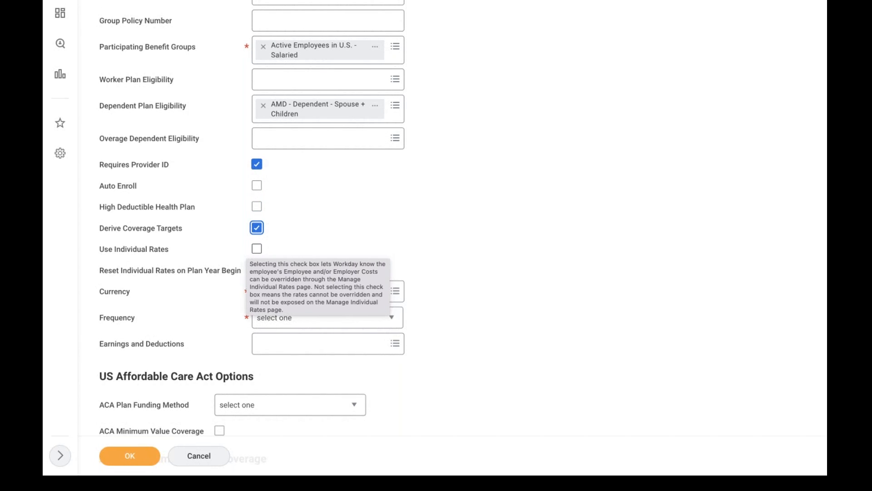
pyautogui.click(304, 245)
pyautogui.scroll(-2, 304, 246)
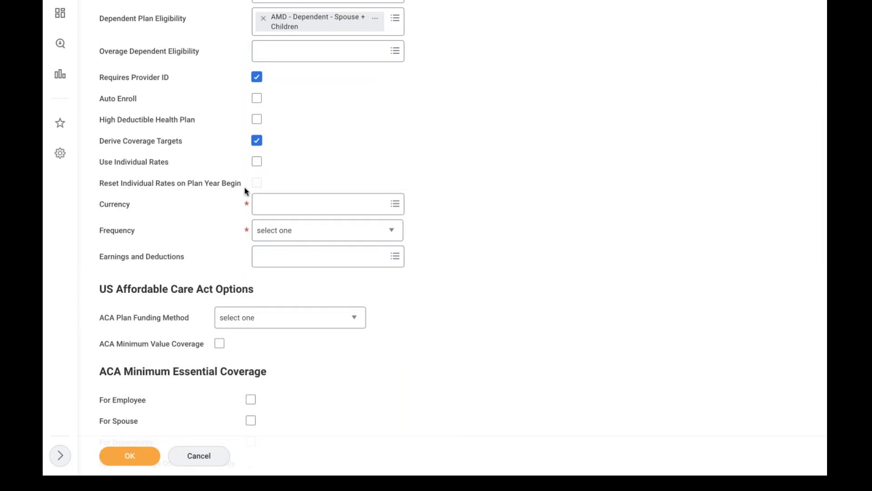
pyautogui.moveTo(245, 189)
# Set the plan currency to USD and frequency to Monthly, leaving ACA funding method unchanged
pyautogui.click(288, 207)
pyautogui.write('usd')
pyautogui.press('Return')
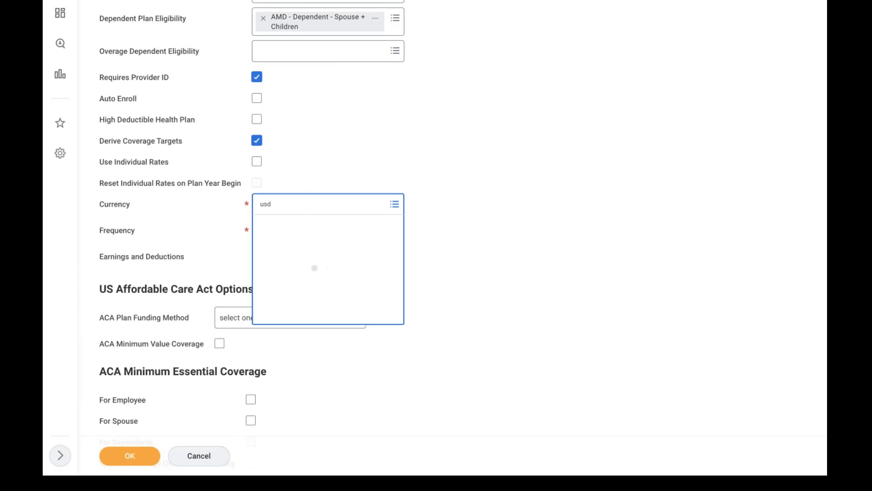
pyautogui.click(295, 237)
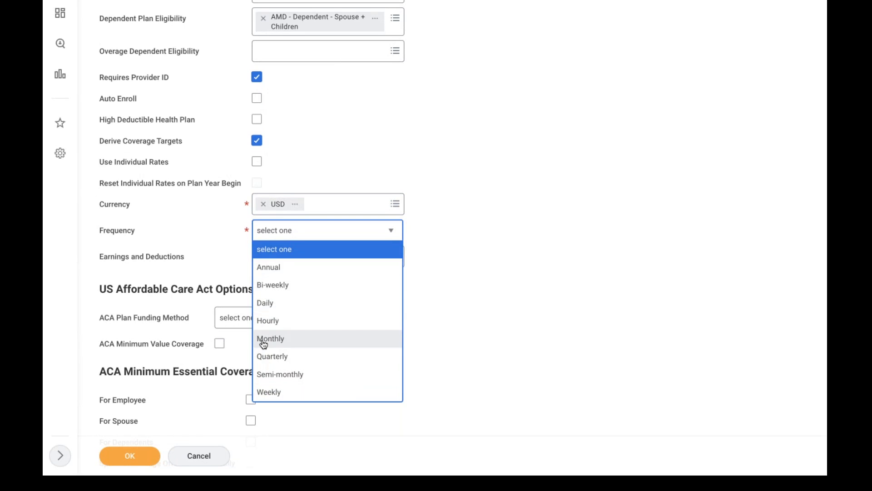
pyautogui.click(286, 340)
pyautogui.click(443, 241)
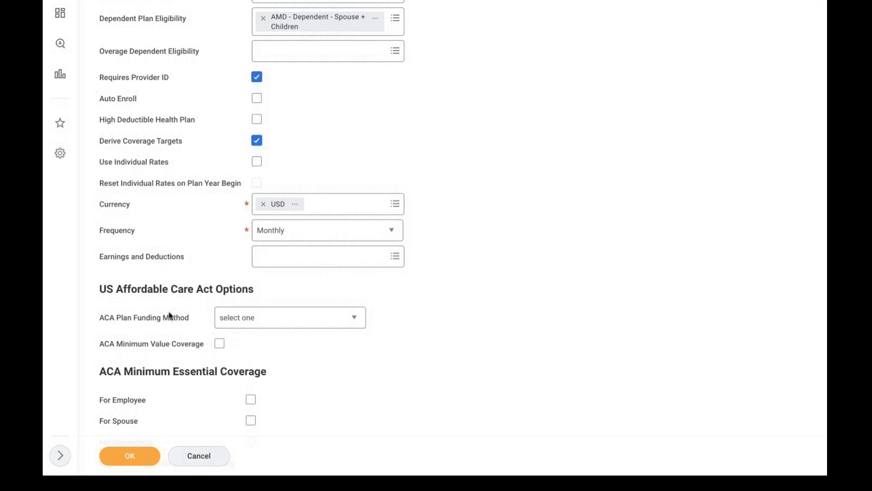
pyautogui.click(258, 317)
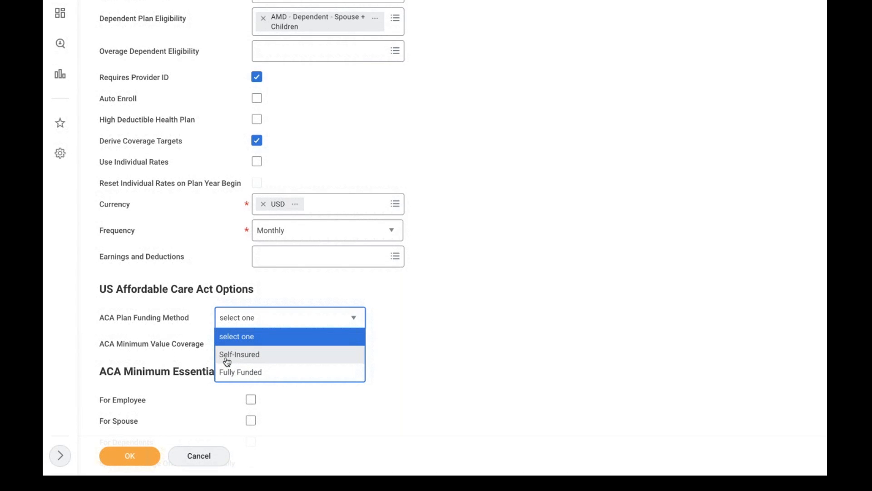
pyautogui.click(293, 277)
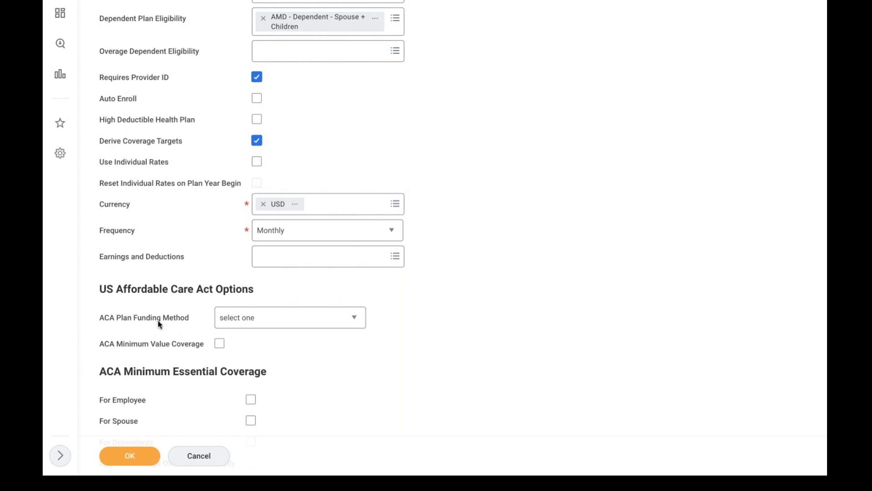
# In Benefits Rates and Eligibility, choose Active Employees in U.S. - Salaried as participating group
pyautogui.scroll(-4, 381, 384)
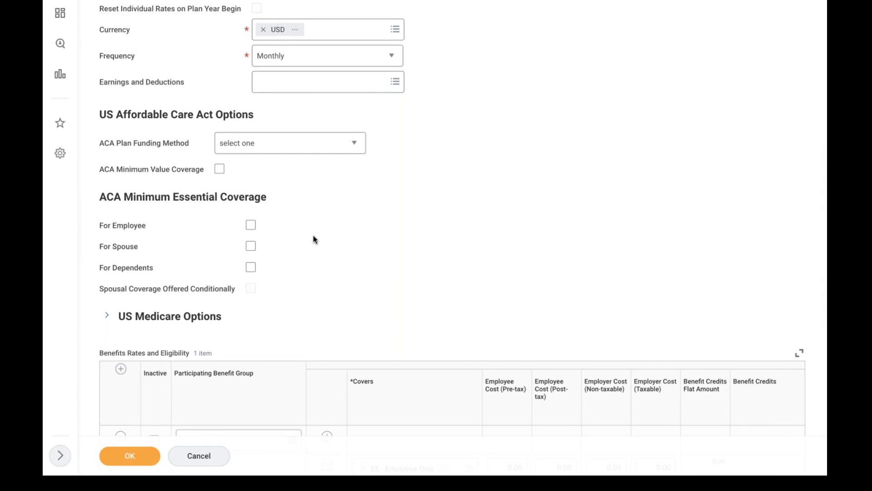
pyautogui.scroll(-6, 315, 239)
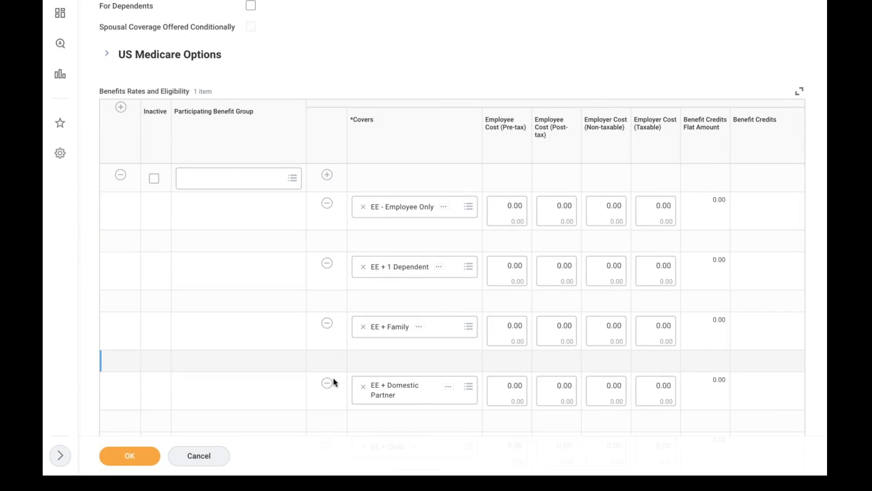
pyautogui.click(267, 320)
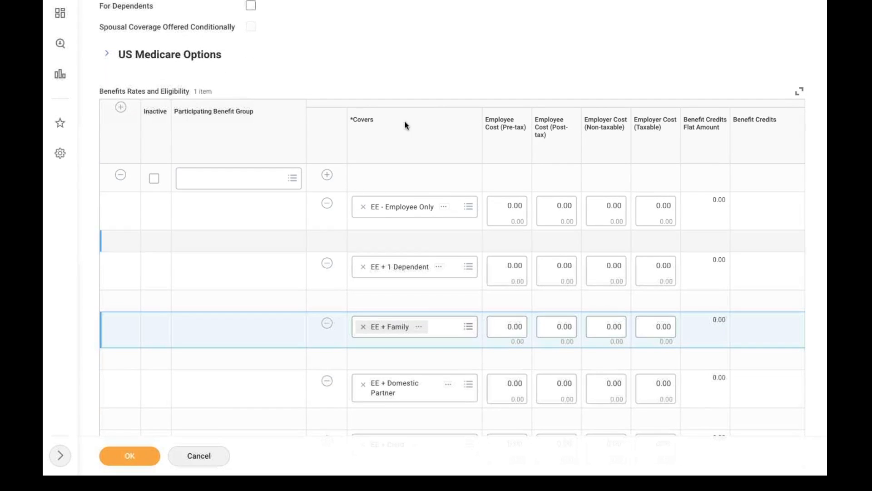
pyautogui.click(261, 258)
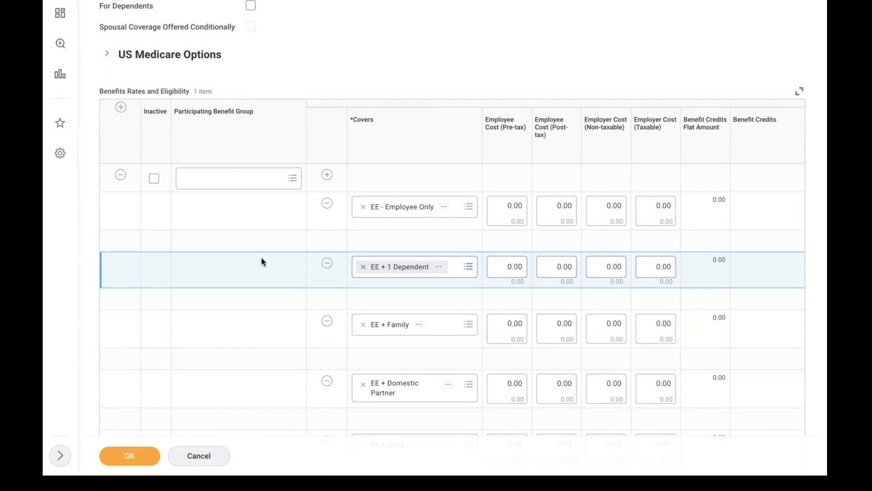
pyautogui.click(232, 180)
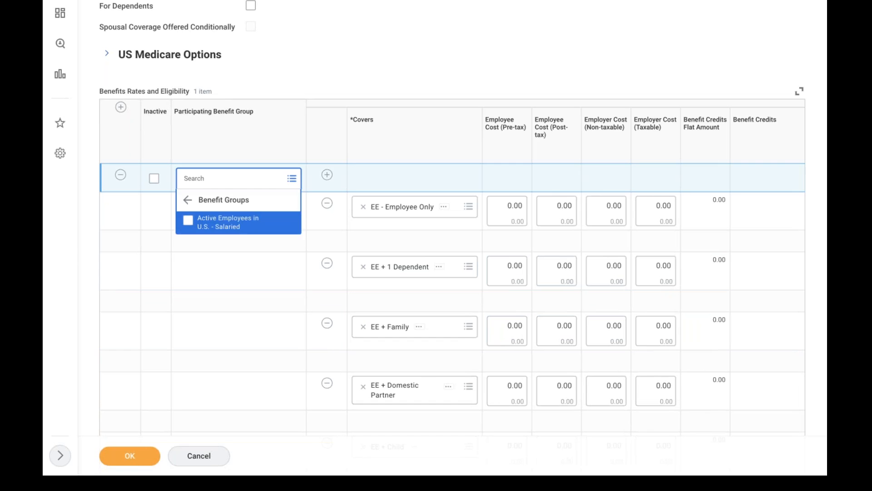
pyautogui.click(227, 220)
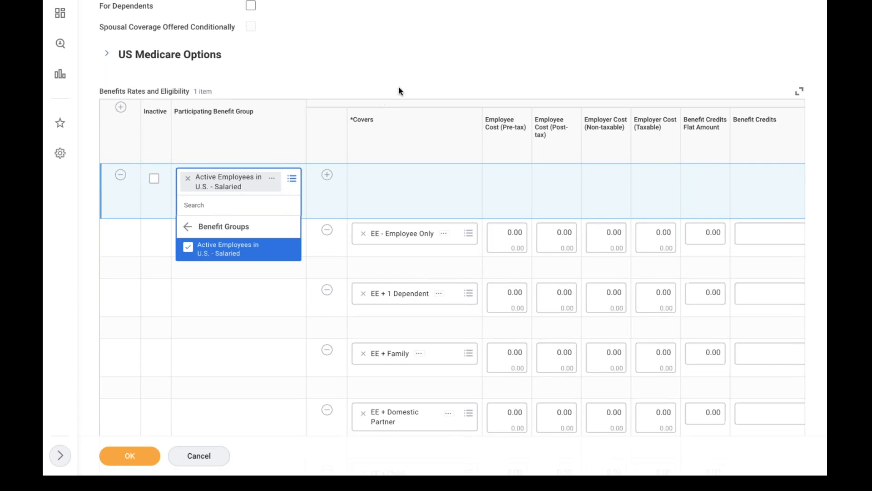
pyautogui.click(370, 74)
pyautogui.scroll(-2, 370, 74)
pyautogui.scroll(-1, 377, 168)
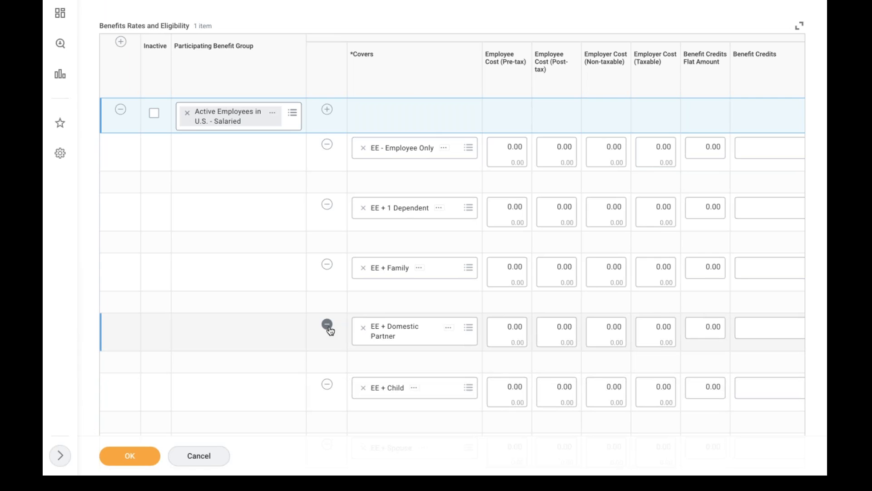
# Remove the EE + 1 Dependent, EE + Family and EE + Domestic Partner coverage rows
pyautogui.click(302, 315)
pyautogui.scroll(-1, 302, 315)
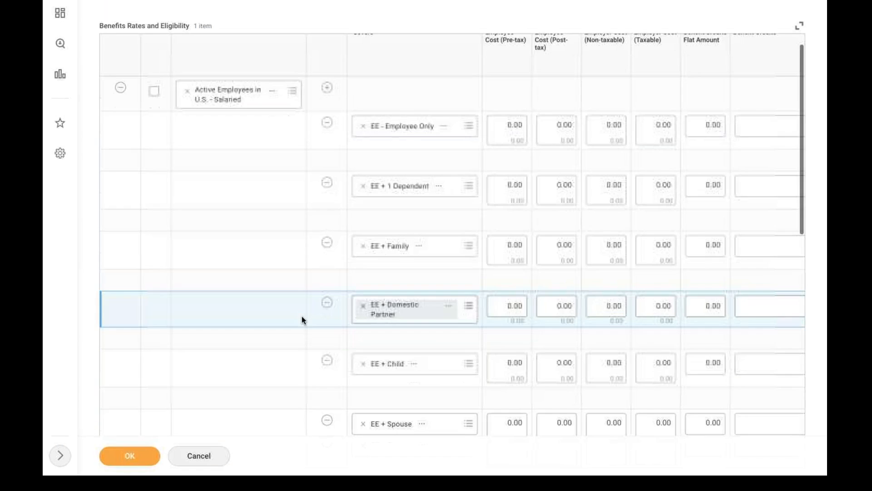
pyautogui.scroll(-3, 302, 316)
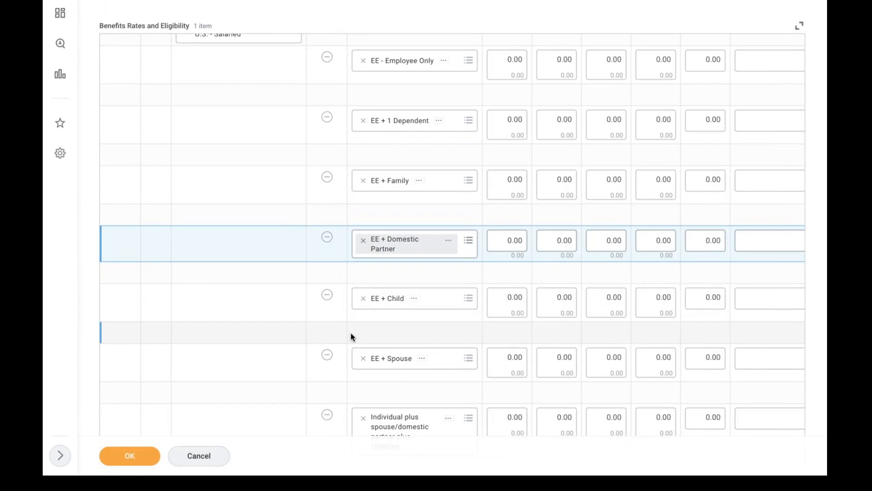
pyautogui.scroll(-7, 351, 335)
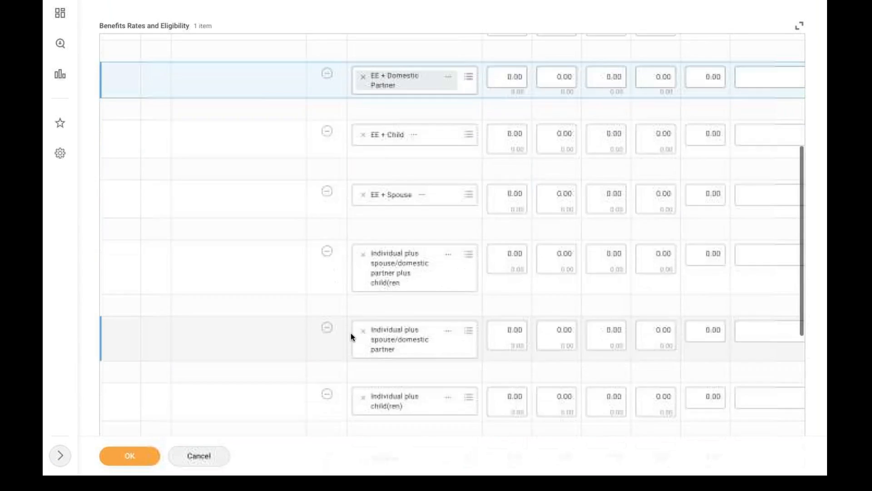
pyautogui.scroll(-10, 351, 336)
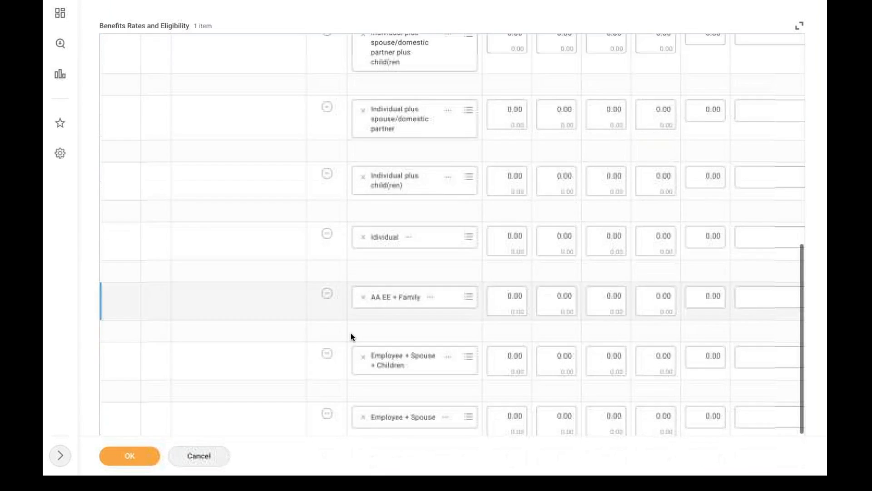
pyautogui.scroll(-4, 351, 336)
pyautogui.scroll(19, 351, 336)
pyautogui.scroll(3, 351, 336)
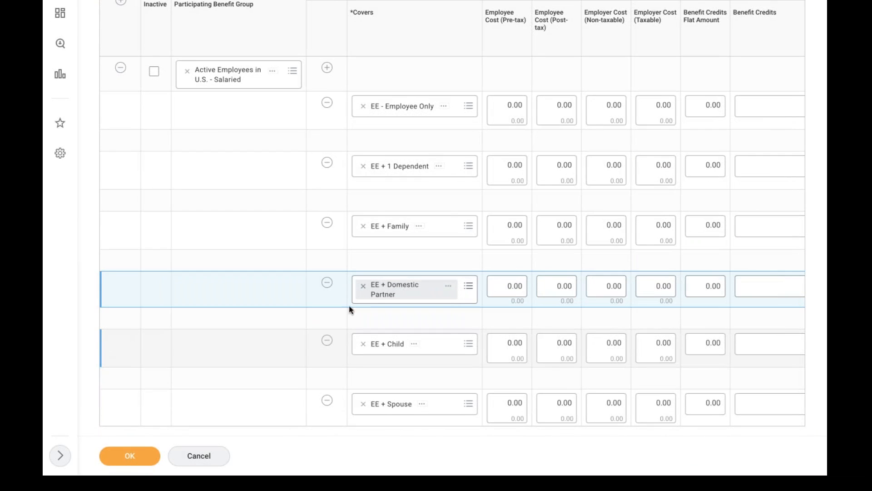
pyautogui.click(327, 162)
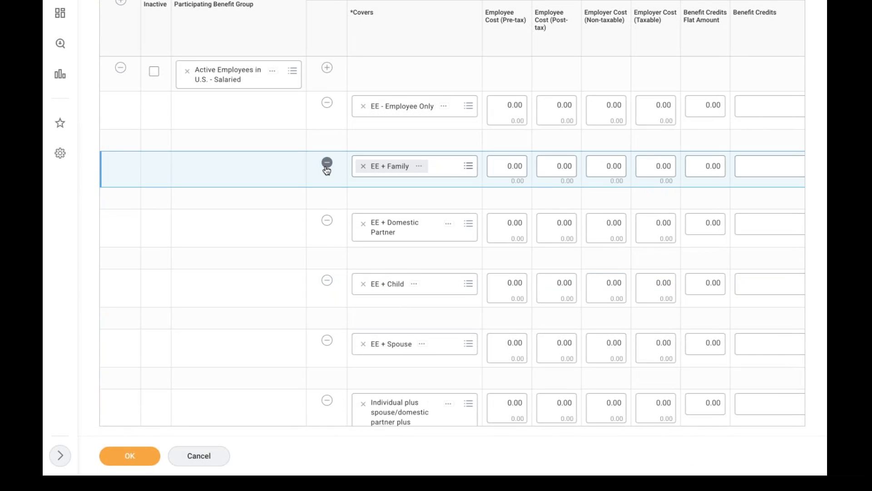
pyautogui.click(327, 164)
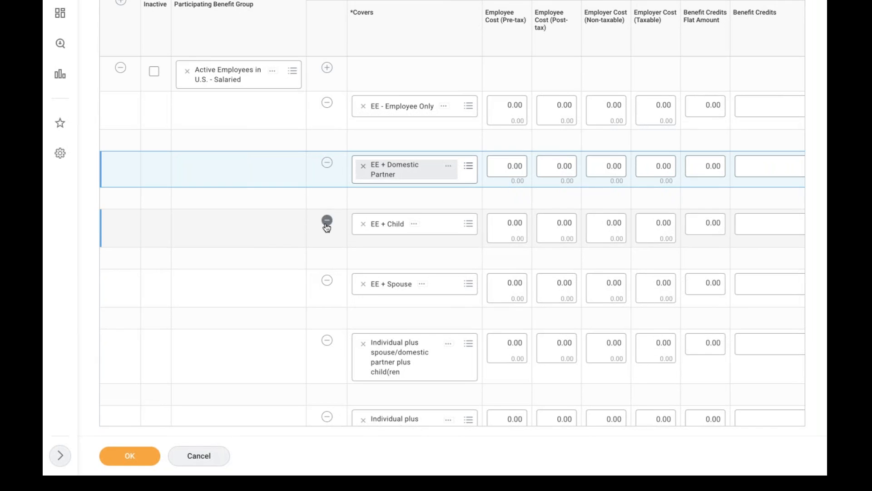
pyautogui.click(327, 163)
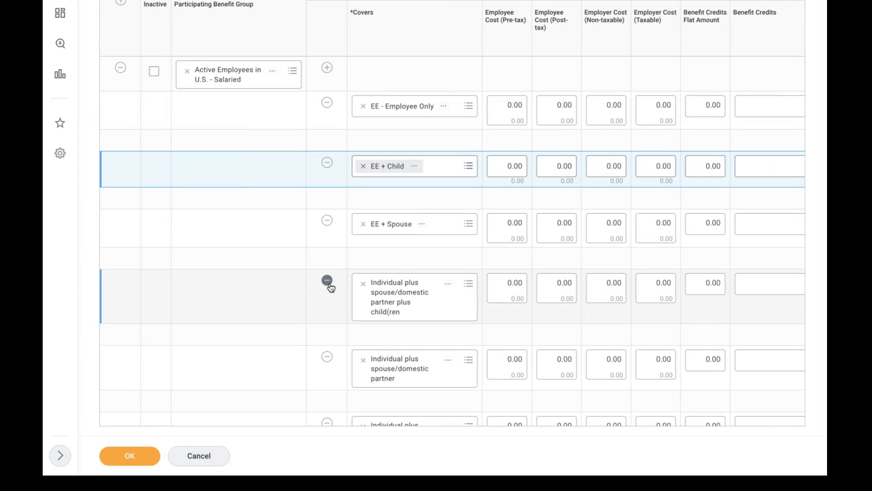
# Remove the Individual-tier rows, AA EE + Family, Employee + Spouse and Employee rows
pyautogui.click(327, 281)
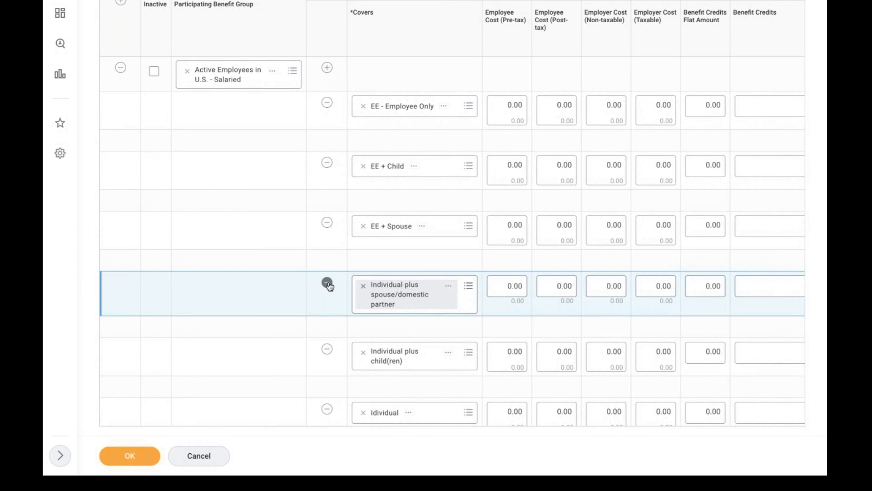
pyautogui.click(328, 283)
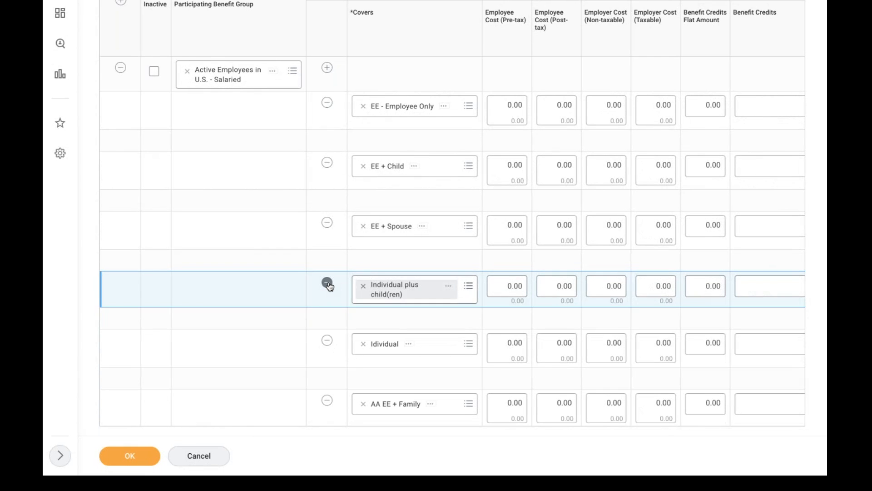
pyautogui.click(328, 283)
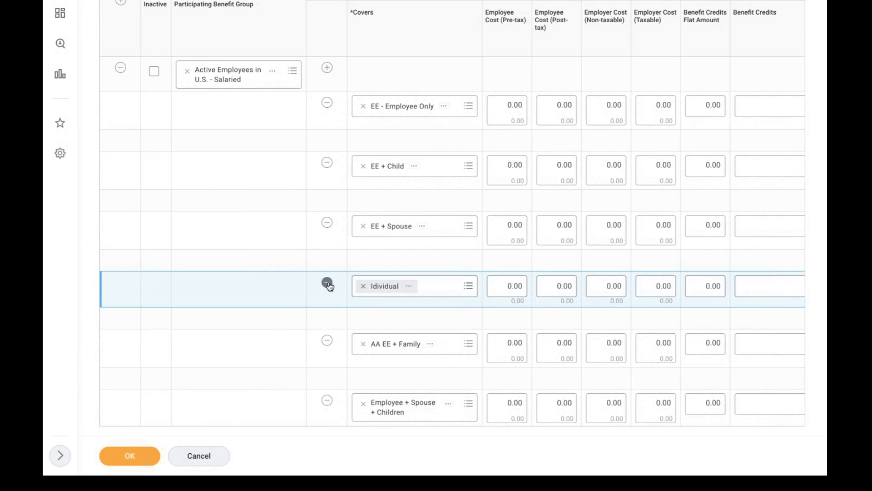
pyautogui.click(327, 283)
pyautogui.click(327, 282)
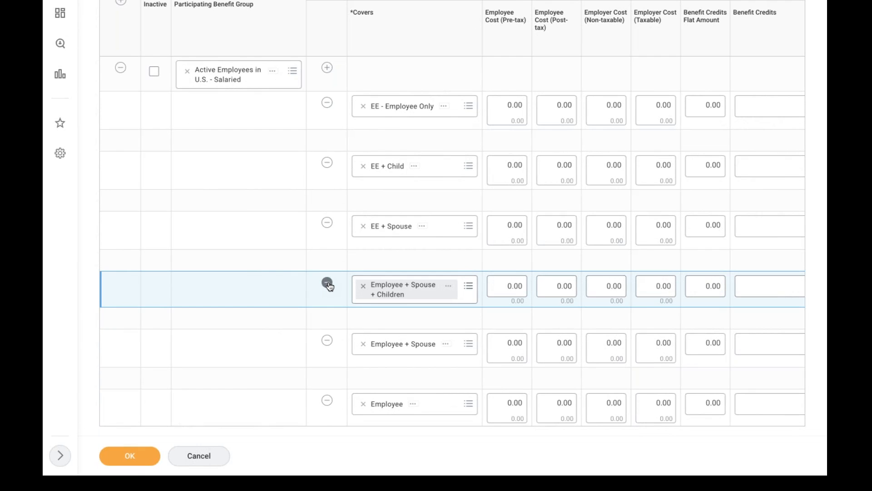
pyautogui.click(327, 342)
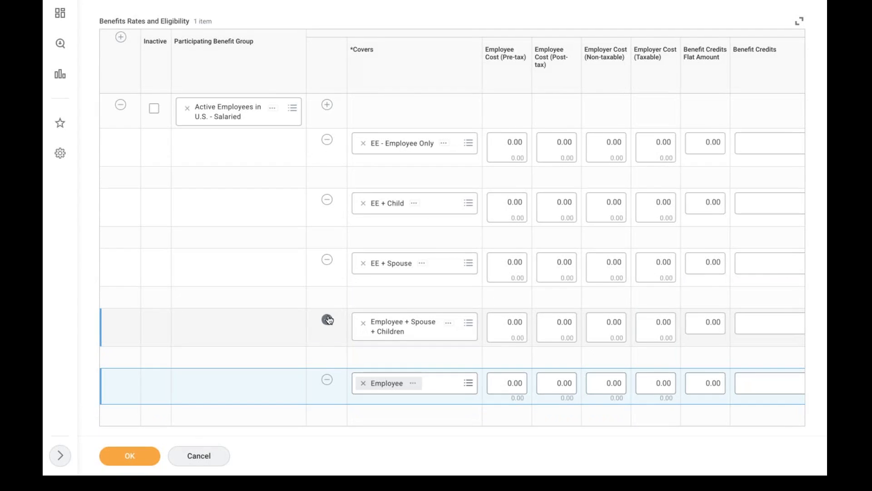
pyautogui.click(327, 379)
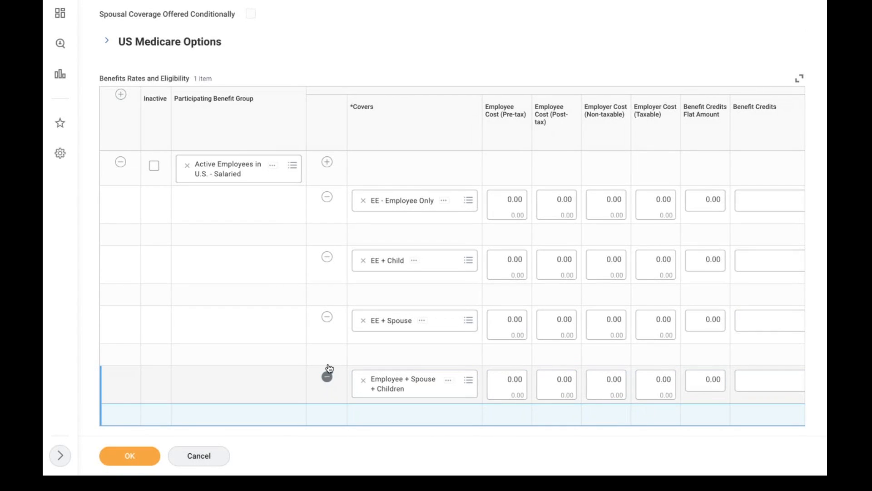
pyautogui.click(298, 287)
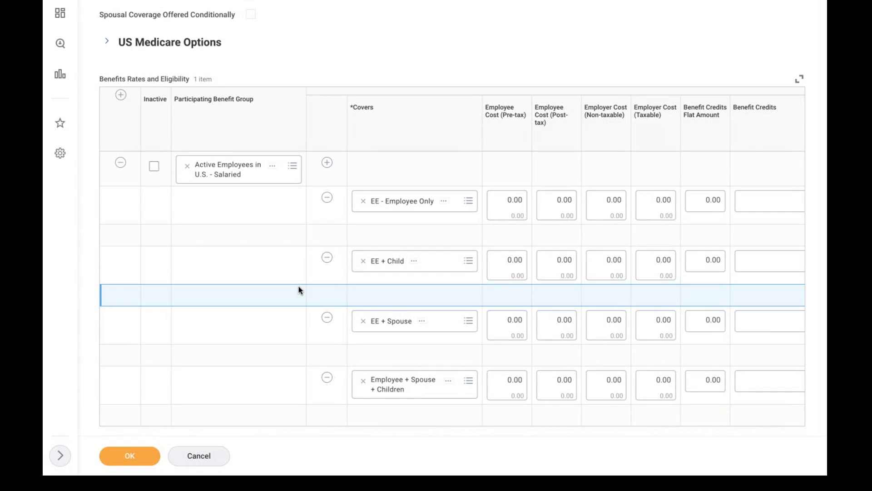
pyautogui.click(286, 284)
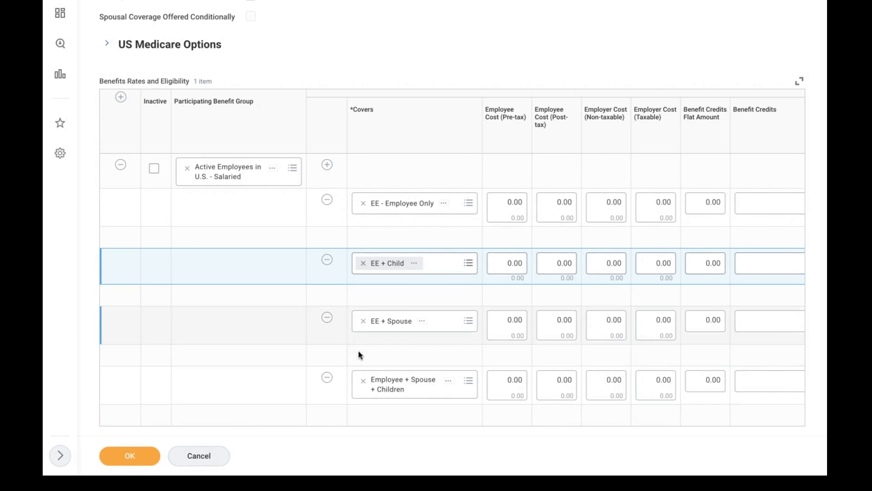
pyautogui.click(268, 332)
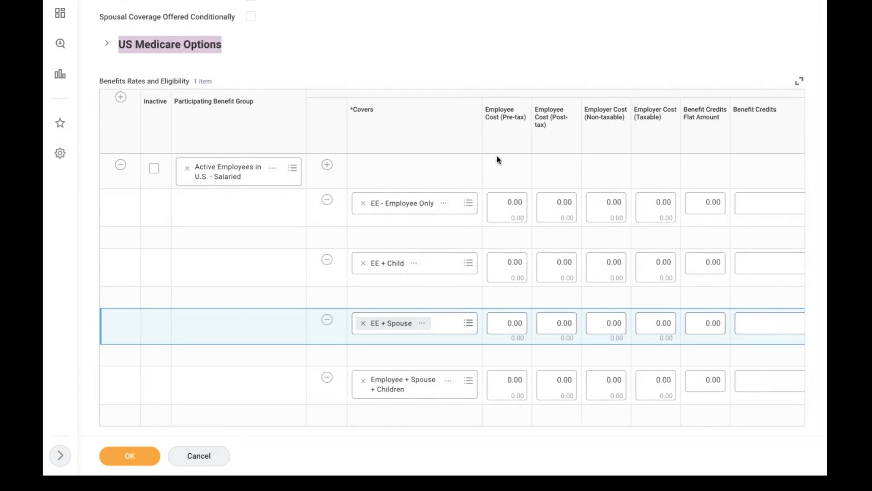
# Enter employee pre-tax costs of 10, 15, 20 and 30 for the four coverage tiers
pyautogui.click(499, 206)
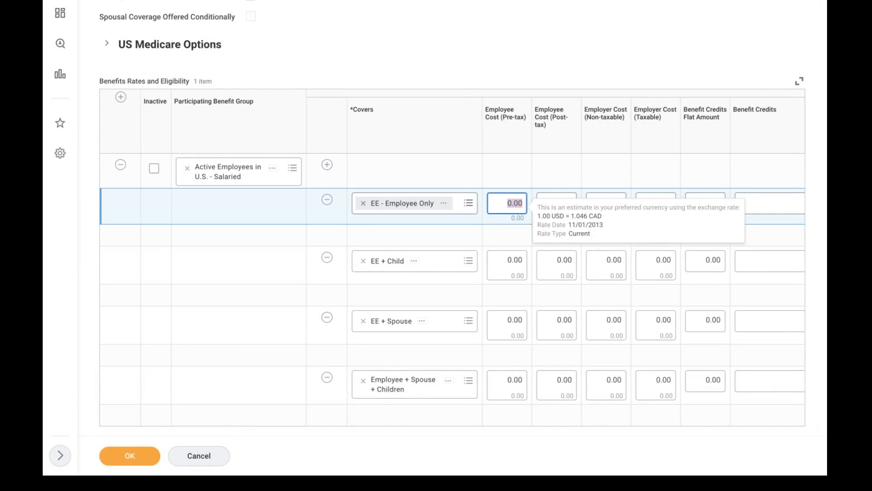
pyautogui.write('10')
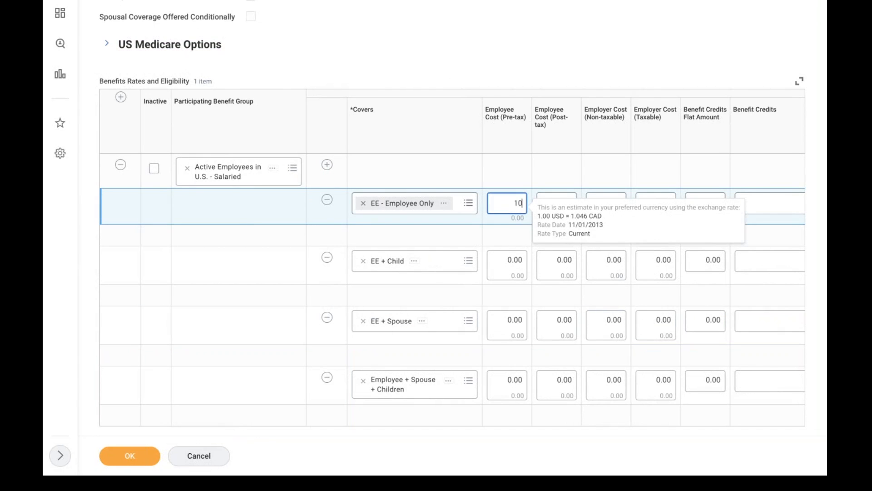
pyautogui.click(501, 265)
pyautogui.write('15')
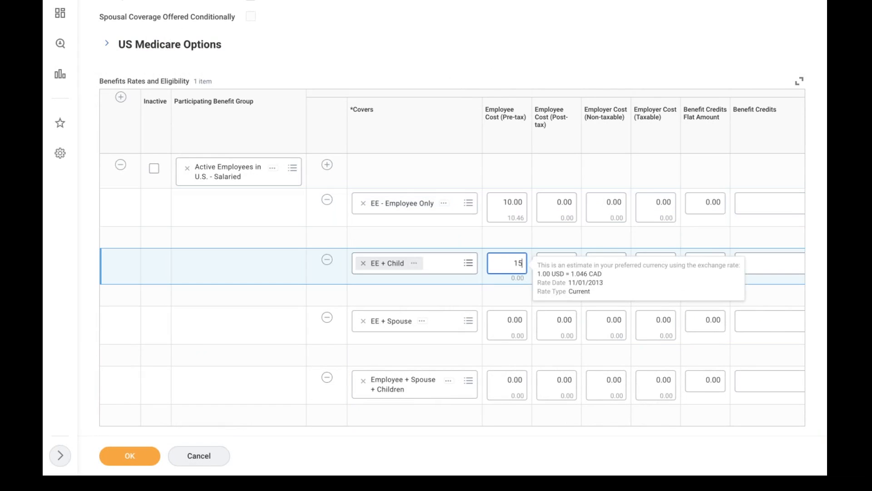
pyautogui.click(503, 328)
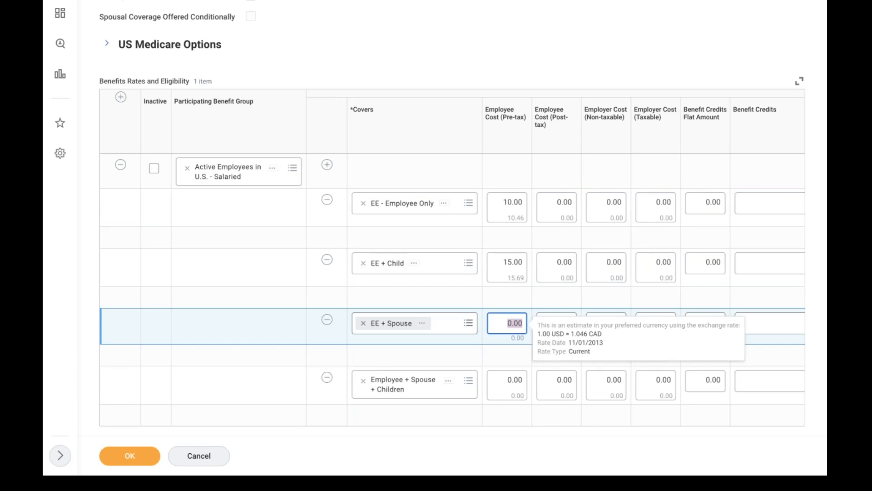
pyautogui.write('20')
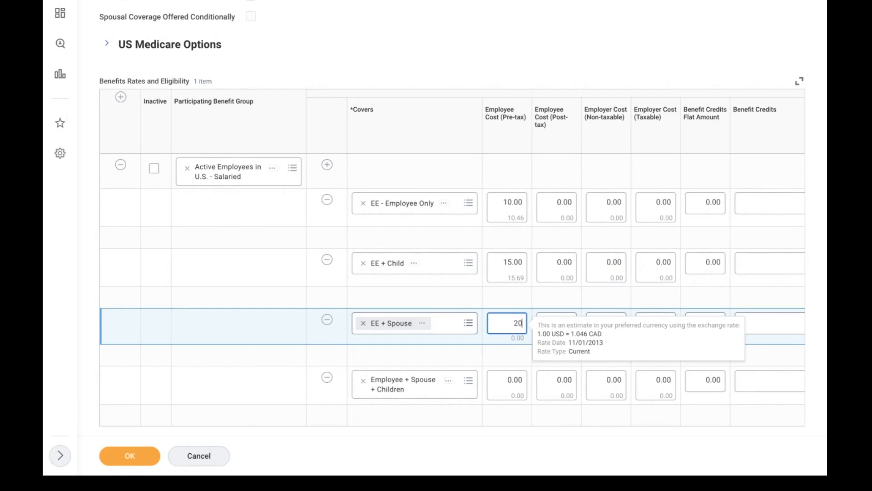
pyautogui.click(503, 392)
pyautogui.write('30')
pyautogui.click(638, 65)
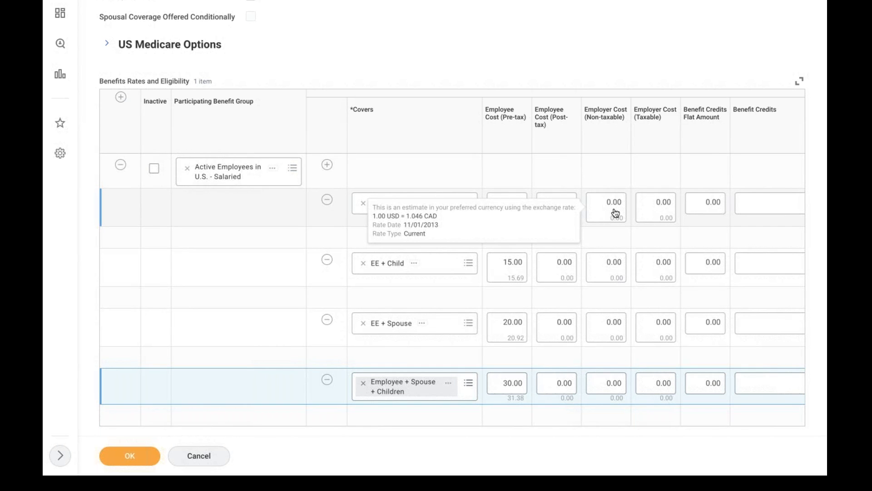
# Set every tier's employer non-taxable cost to 15 and save the plan
pyautogui.click(643, 206)
pyautogui.moveTo(623, 203); pyautogui.dragTo(595, 200)
pyautogui.press('BackSpace')
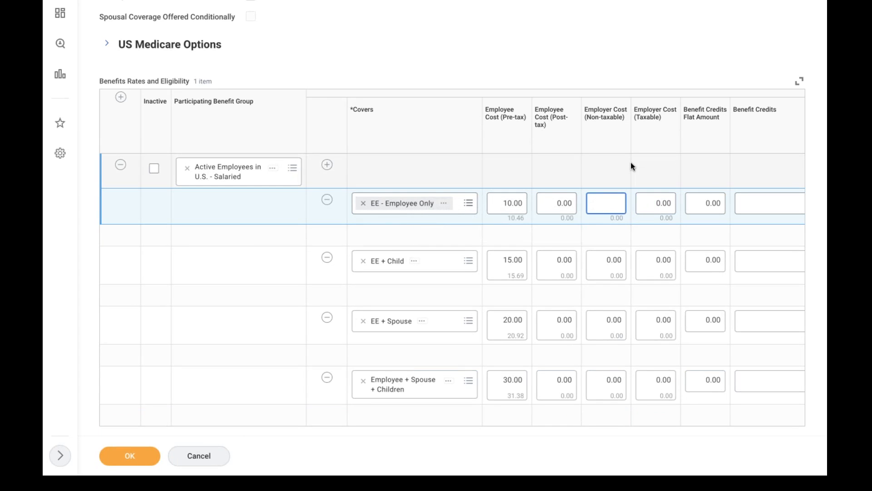
pyautogui.write('15')
pyautogui.click(609, 262)
pyautogui.write('15')
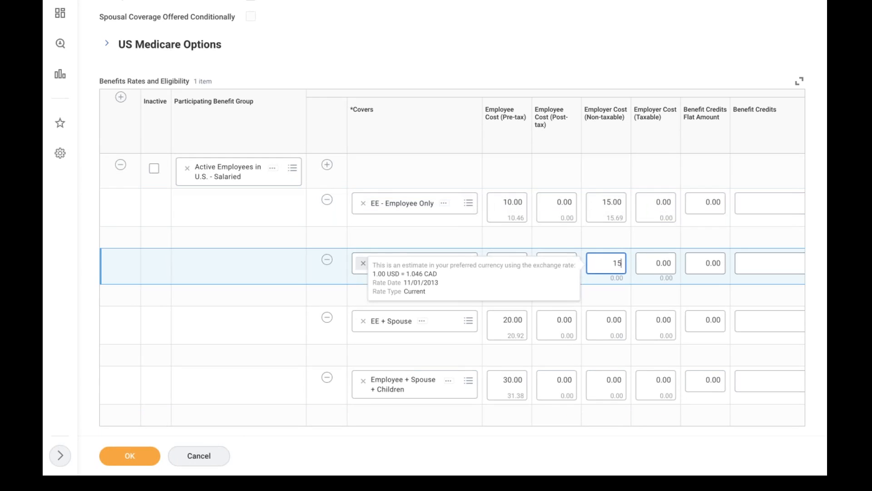
pyautogui.click(604, 322)
pyautogui.write('15')
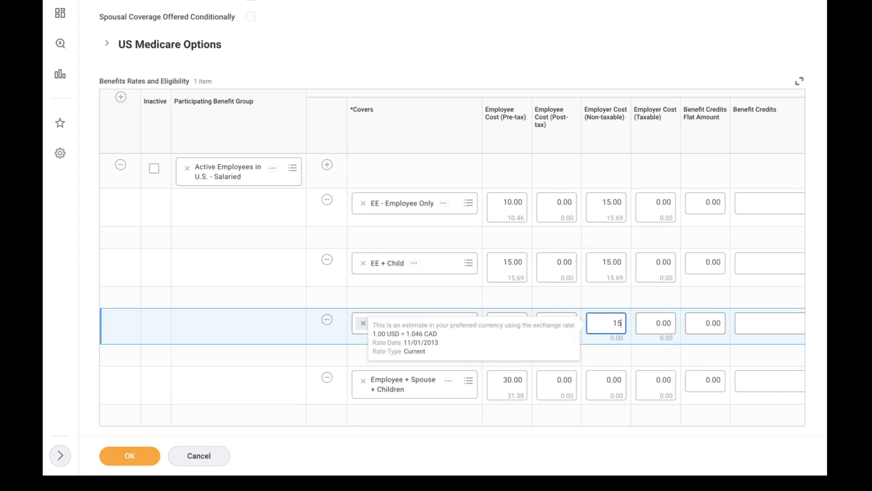
pyautogui.click(604, 382)
pyautogui.write('15')
pyautogui.click(656, 31)
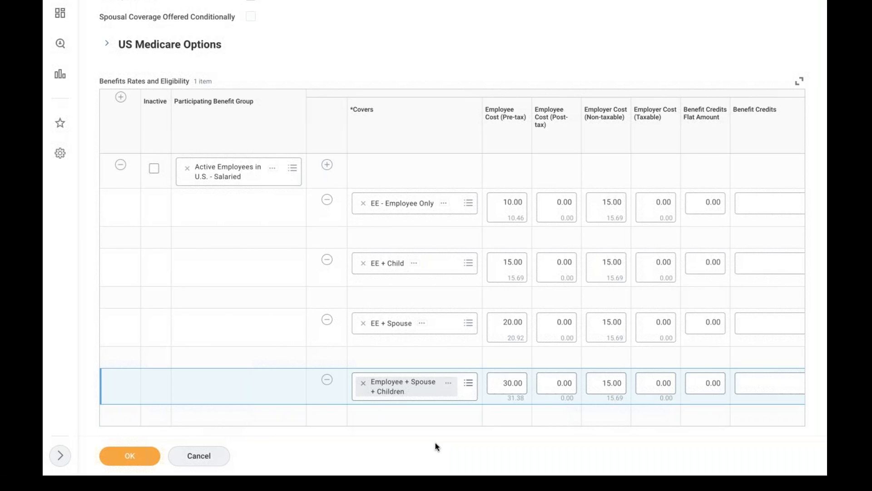
pyautogui.click(122, 461)
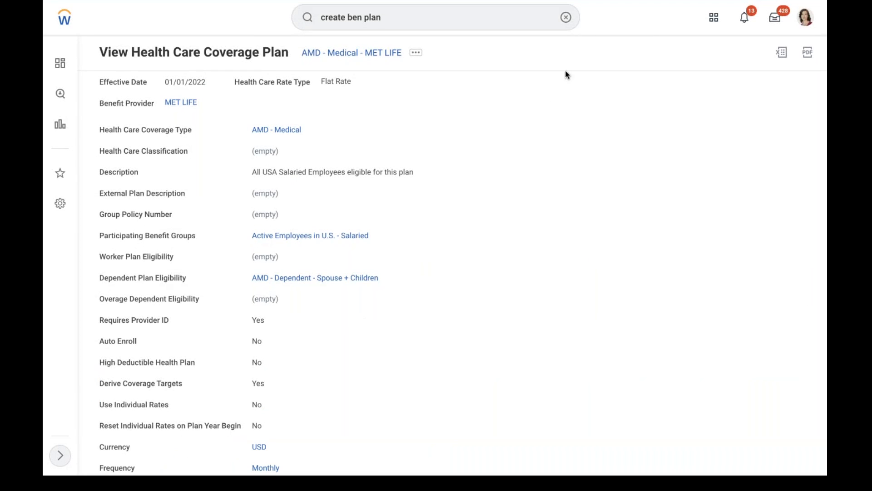
# Start Create Benefit Event Type named 'AMD - Medeica' with offering type AMD - Medical
pyautogui.click(568, 18)
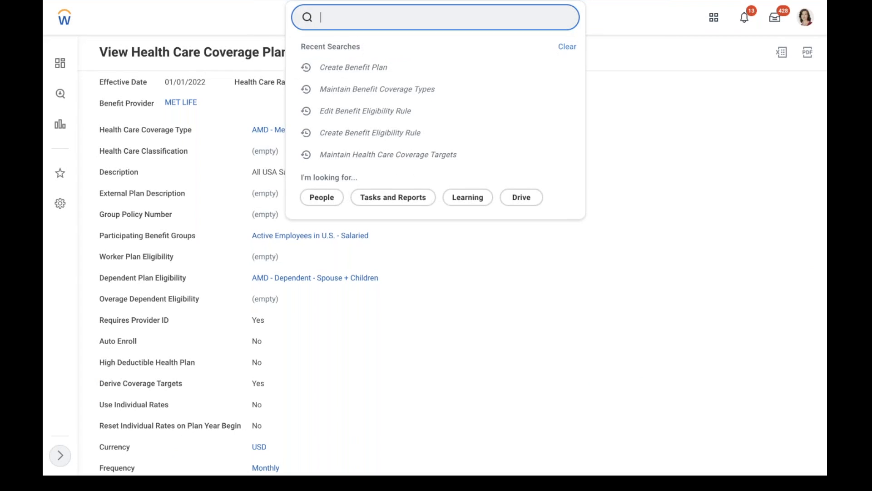
pyautogui.write('create ben event')
pyautogui.click(436, 65)
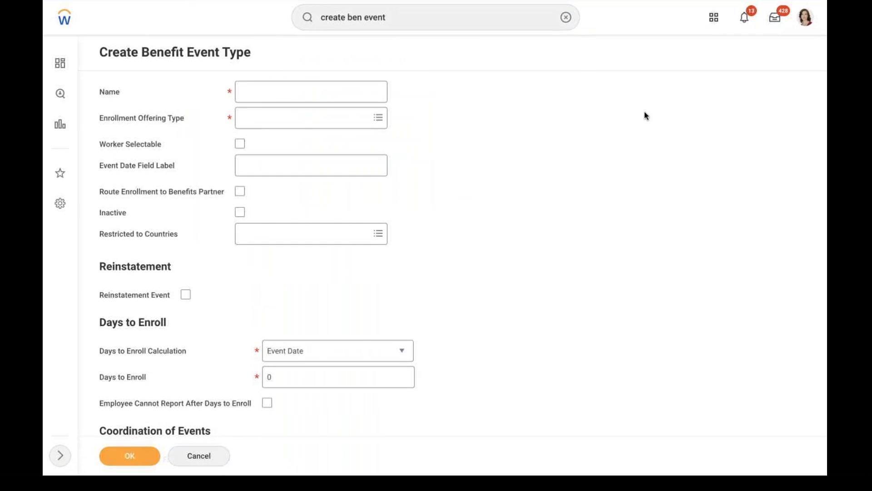
pyautogui.click(345, 95)
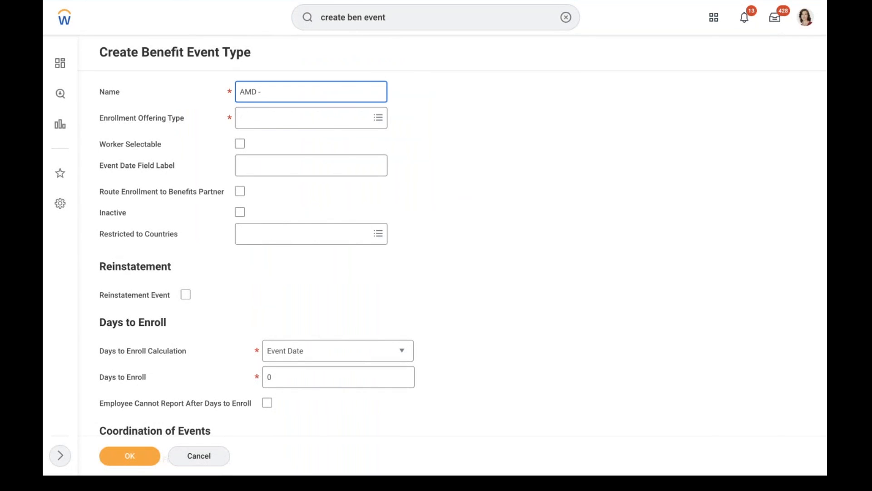
pyautogui.write('AMD - Medeical')
pyautogui.click(289, 117)
pyautogui.write('ad')
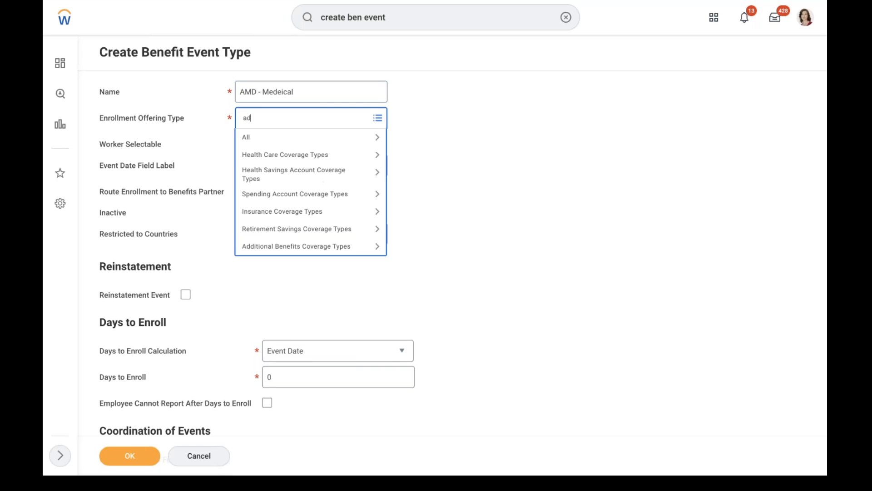
pyautogui.press('BackSpace')
pyautogui.write('amd')
pyautogui.press('Return')
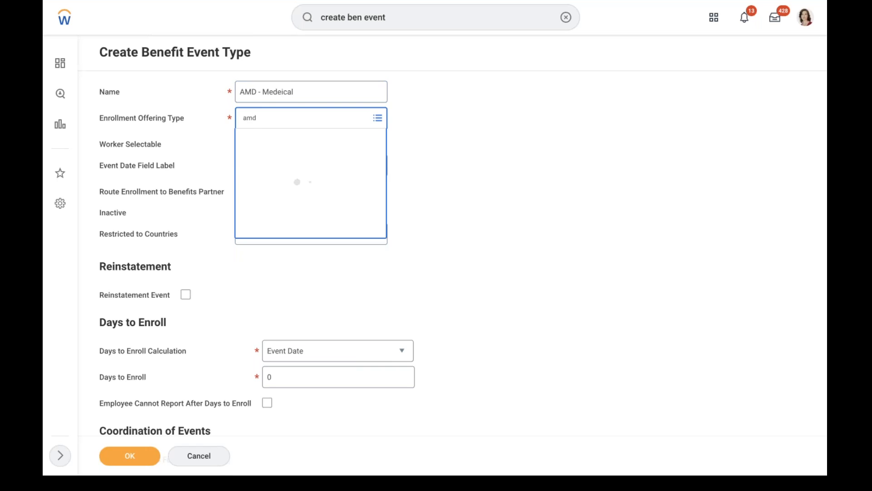
pyautogui.click(295, 162)
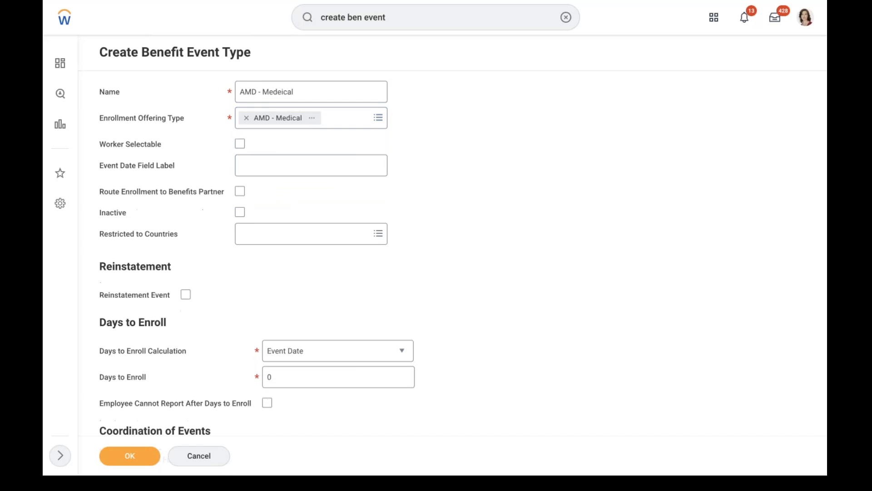
# Make the event worker selectable, 30 days to enroll, restricted to United States of America, and submit
pyautogui.click(240, 143)
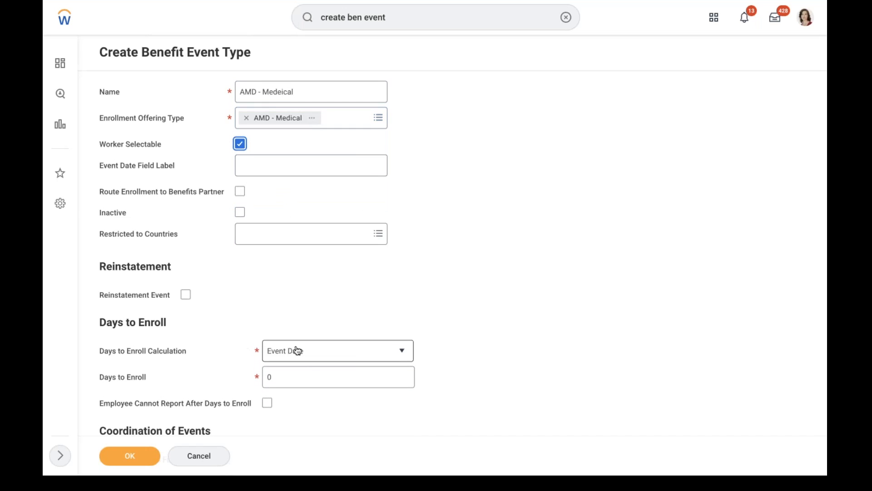
pyautogui.click(296, 380)
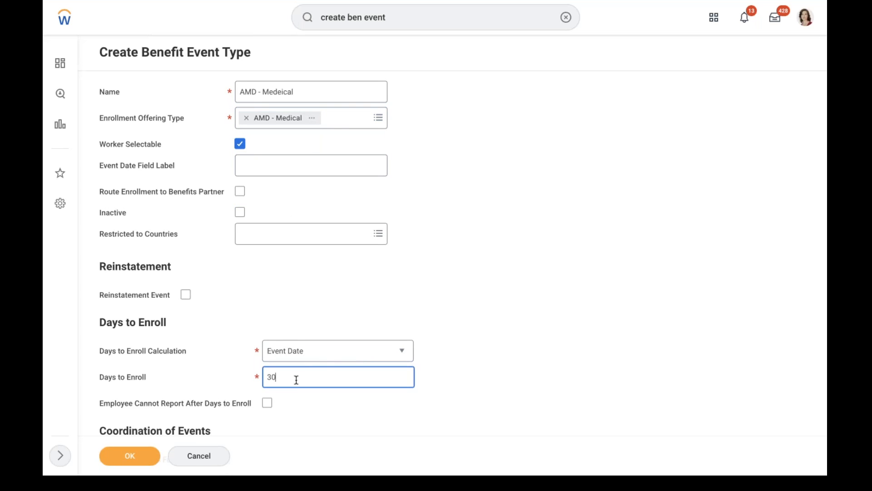
pyautogui.click(286, 239)
pyautogui.write('usa')
pyautogui.press('Return')
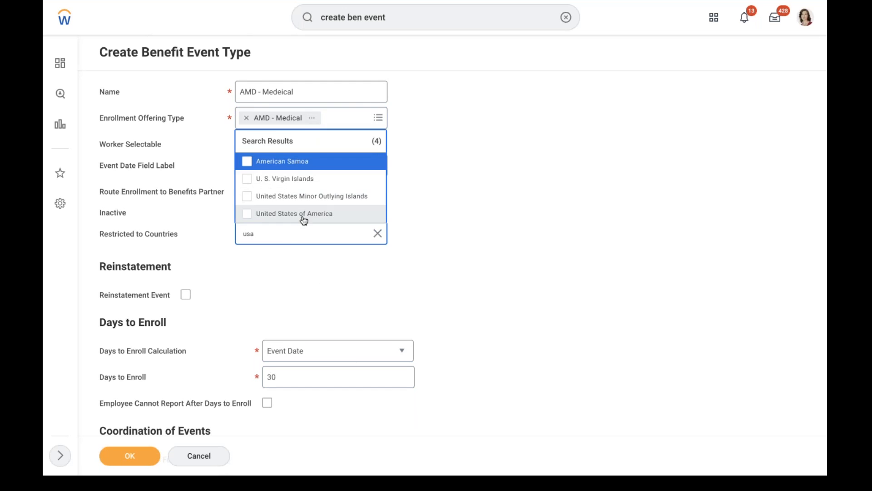
pyautogui.click(304, 215)
pyautogui.click(277, 296)
pyautogui.click(130, 455)
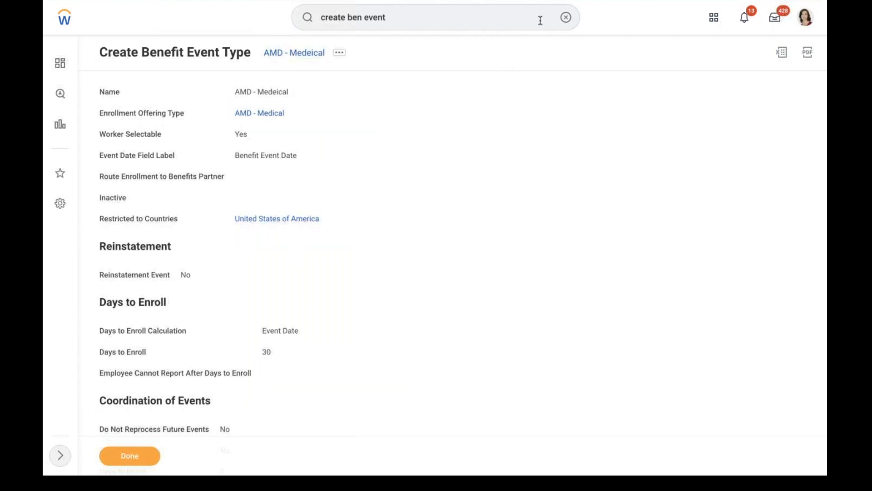
# Use Edit Enrollment Event Rule to open Enrollment Event Rule with effective date 01/01/2022
pyautogui.click(339, 53)
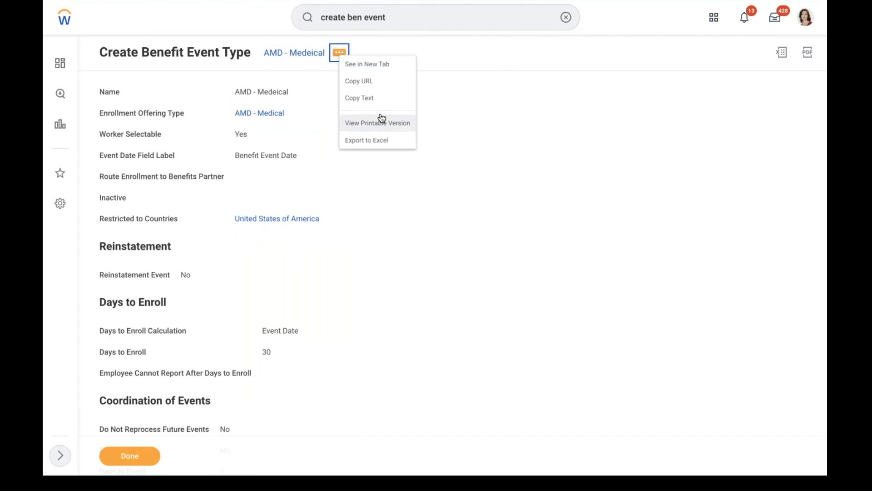
pyautogui.click(361, 97)
pyautogui.click(564, 17)
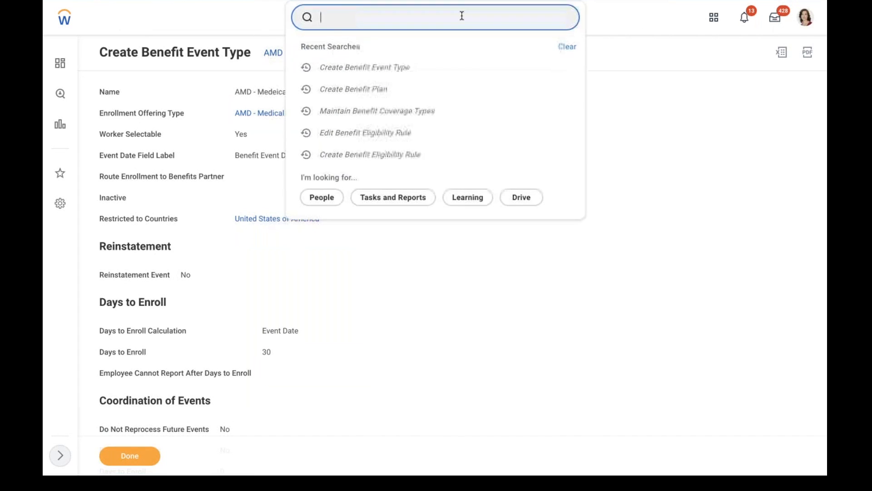
pyautogui.write('edit enroll')
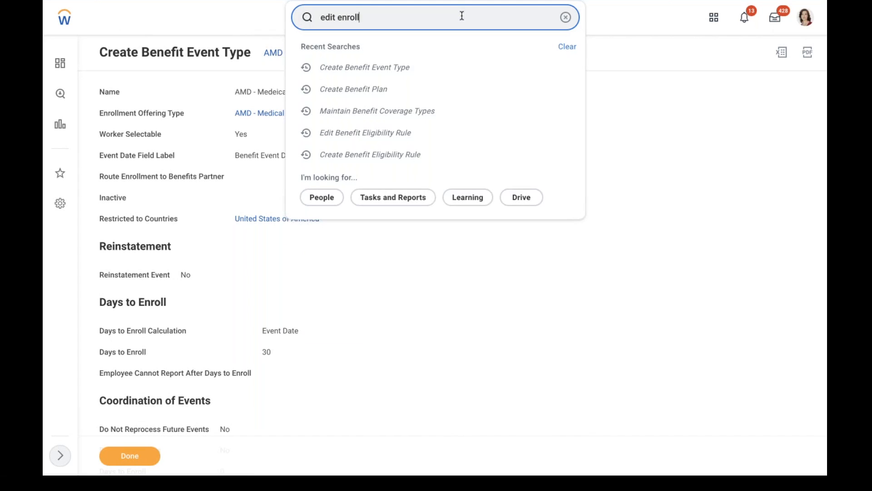
pyautogui.click(448, 55)
pyautogui.click(385, 124)
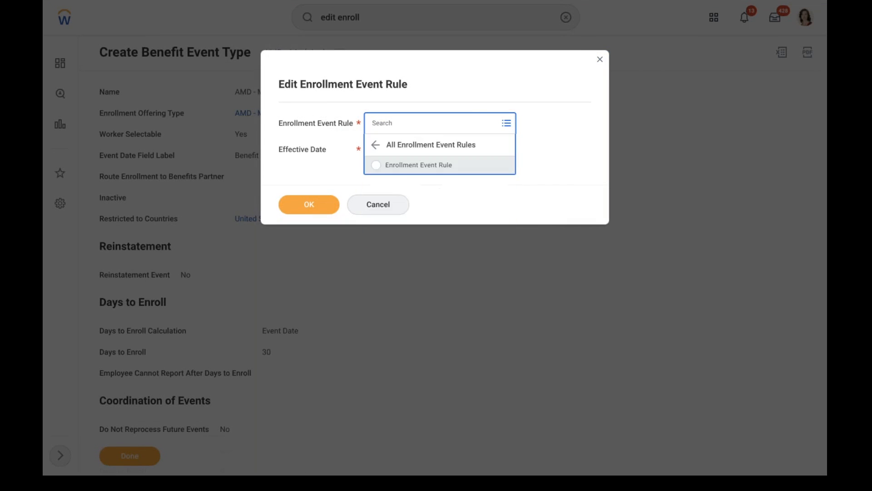
pyautogui.click(387, 166)
pyautogui.click(374, 152)
pyautogui.write('01/01/2022')
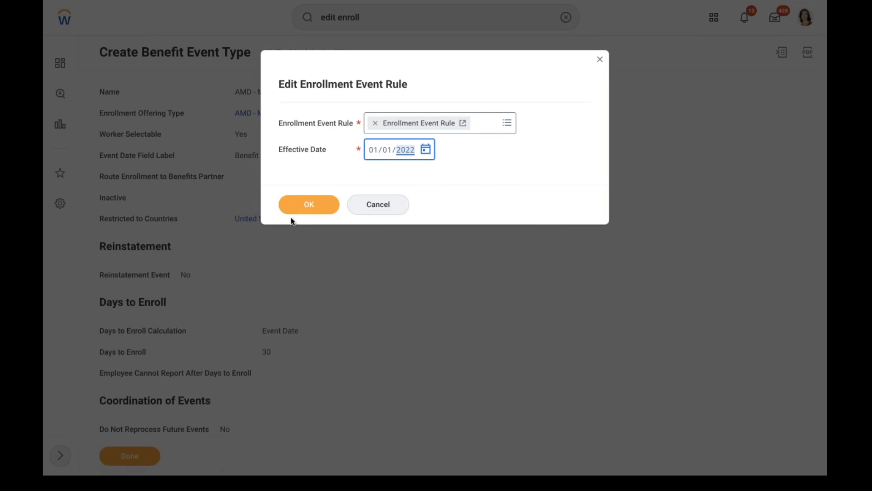
pyautogui.click(301, 206)
pyautogui.click(314, 214)
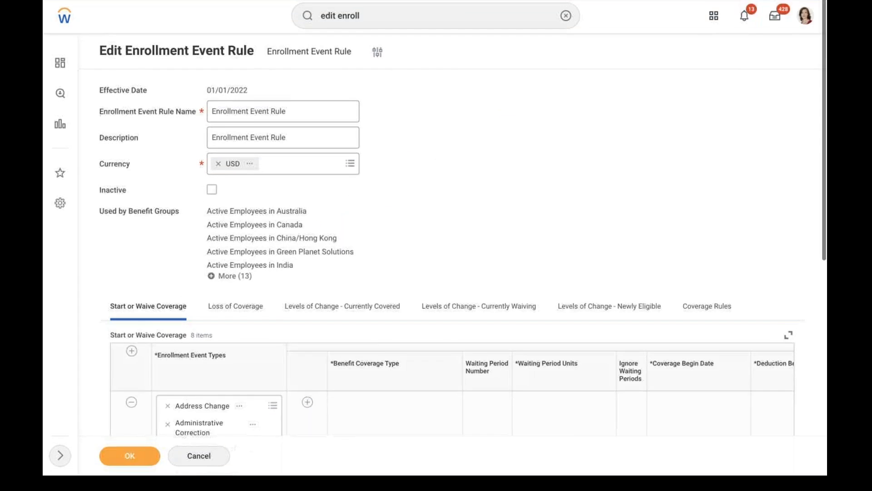
# Add a Start or Waive Coverage row with enrollment event type AMD - Medeical
pyautogui.scroll(-6, 436, 245)
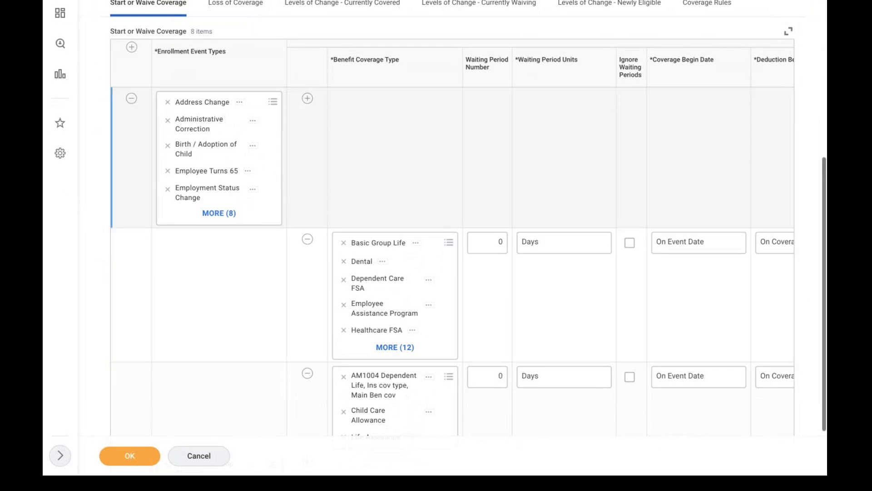
pyautogui.click(131, 48)
pyautogui.click(208, 102)
pyautogui.write('amd')
pyautogui.press('Return')
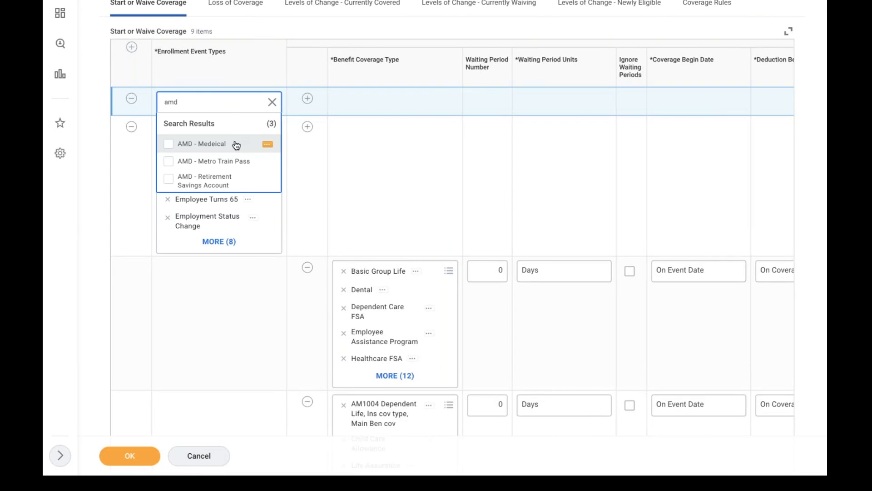
pyautogui.click(240, 144)
pyautogui.click(307, 101)
# Add an AMD - Medical coverage line under the AMD - Medeical event
pyautogui.click(306, 101)
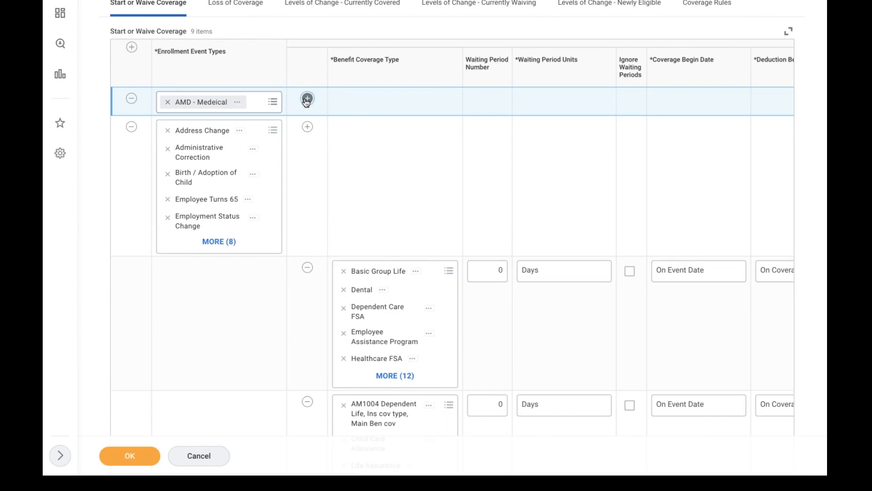
pyautogui.click(352, 131)
pyautogui.write('amd')
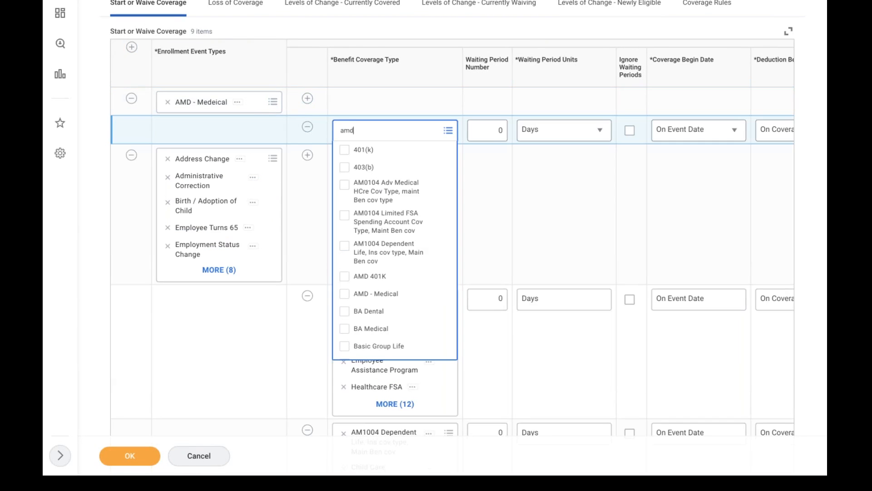
pyautogui.press('Return')
pyautogui.click(383, 171)
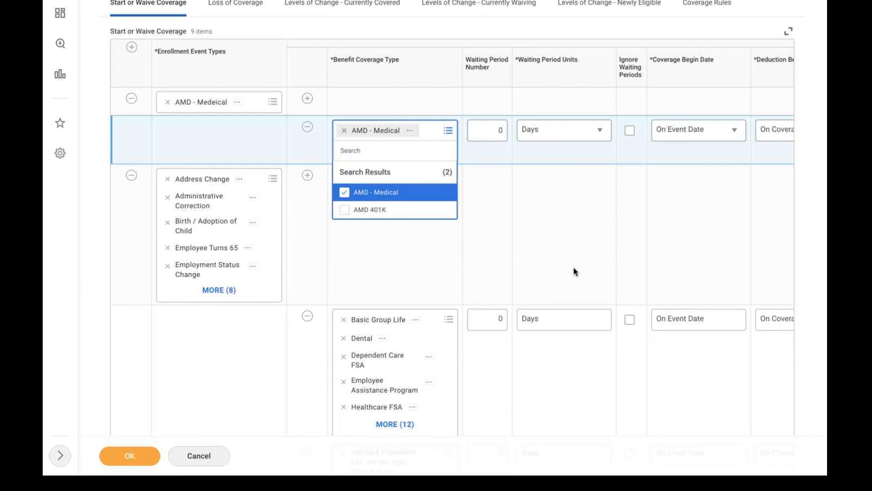
pyautogui.click(523, 196)
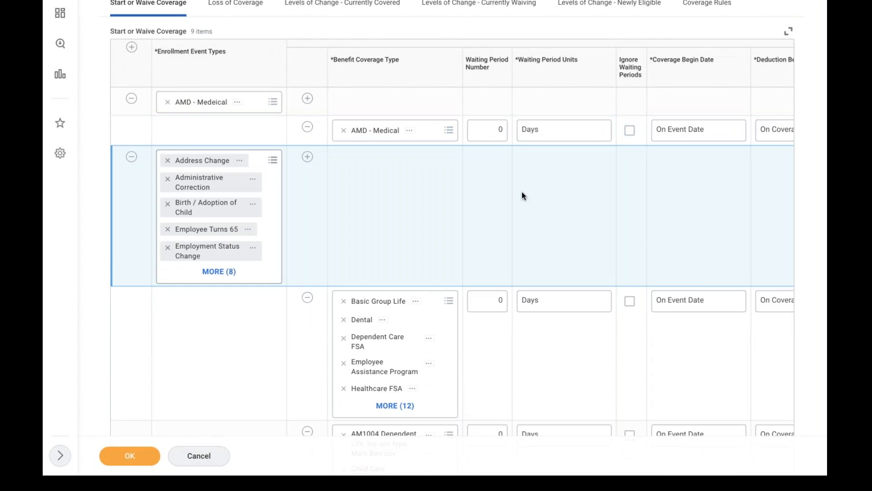
pyautogui.hscroll(3, 522, 196)
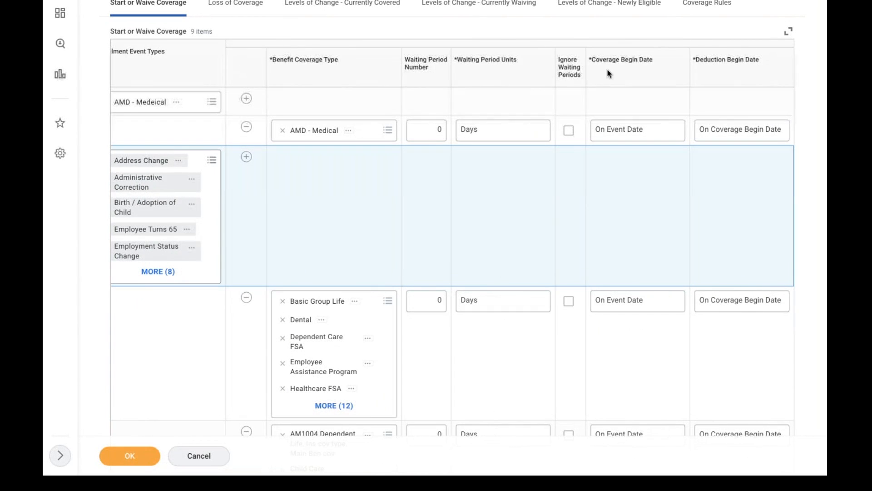
pyautogui.click(706, 4)
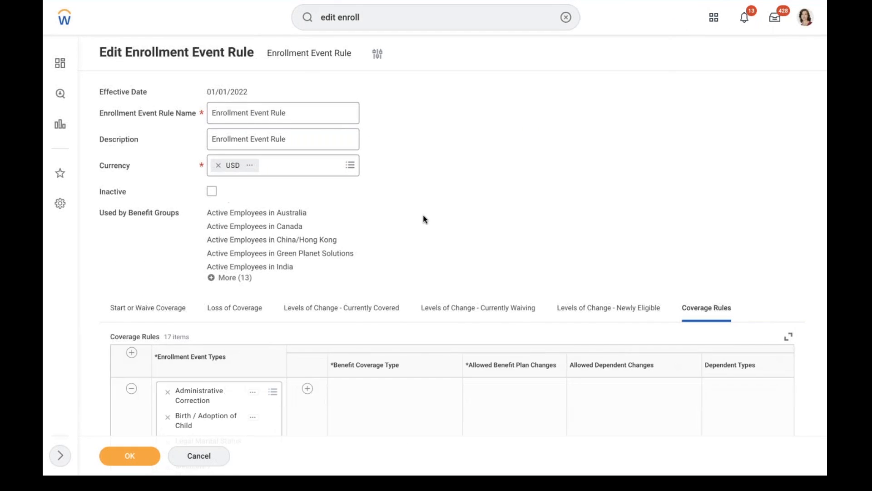
# Add a coverage rule for AMD - Medeical with AMD - Medical coverage and Can select any Plan
pyautogui.scroll(-5, 423, 220)
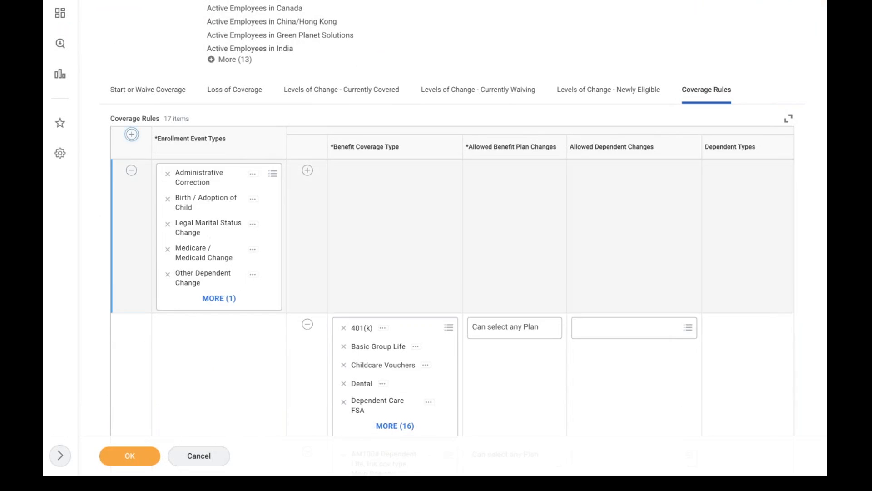
pyautogui.click(132, 134)
pyautogui.write('amd')
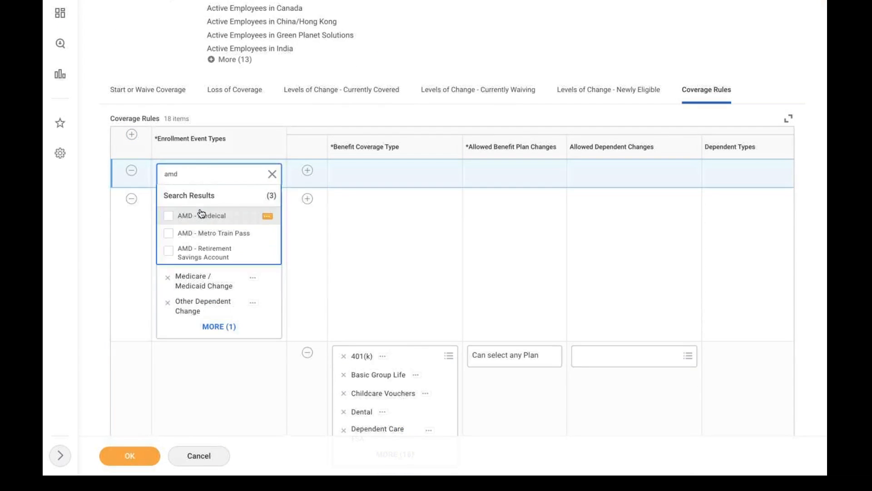
pyautogui.click(201, 215)
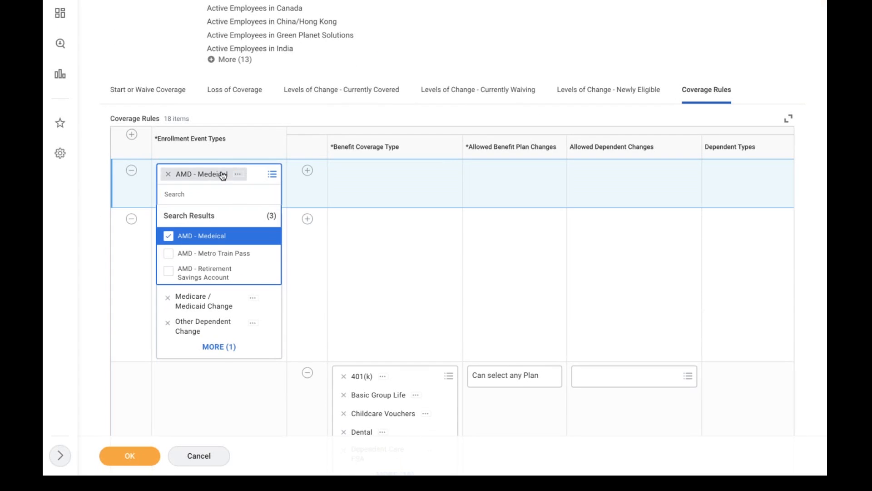
pyautogui.click(307, 170)
pyautogui.click(353, 208)
pyautogui.write('amd')
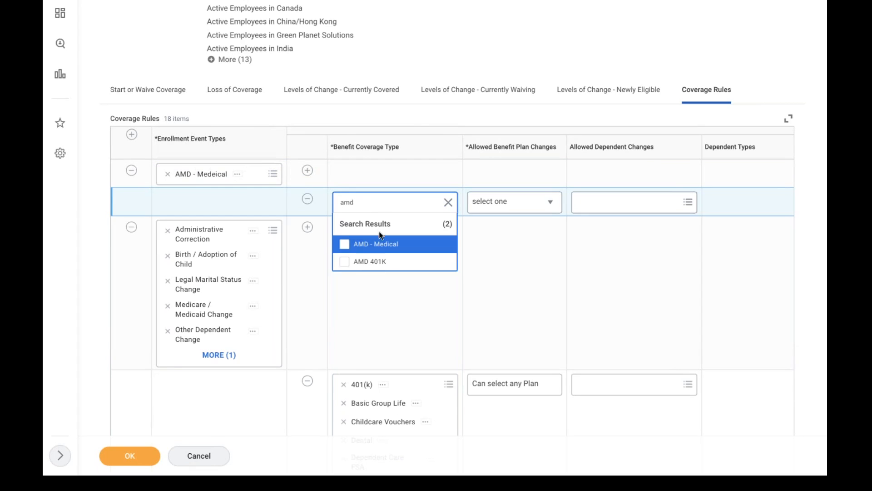
pyautogui.click(386, 243)
pyautogui.click(497, 204)
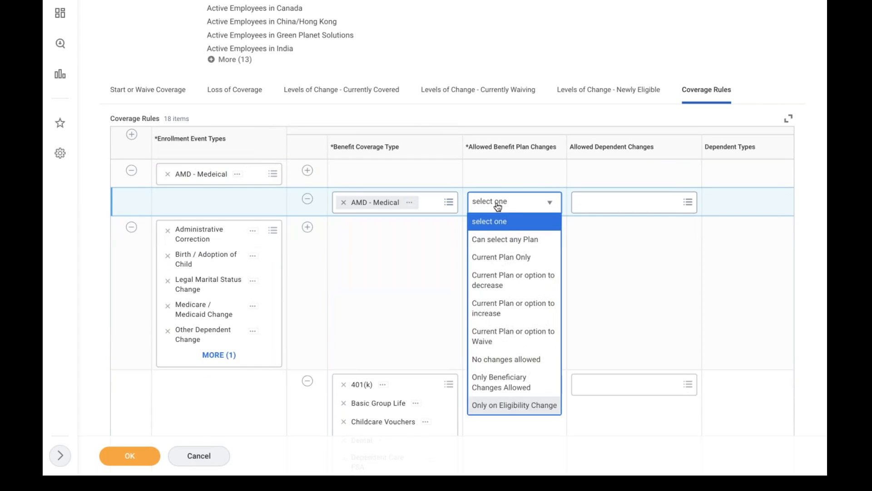
pyautogui.click(486, 239)
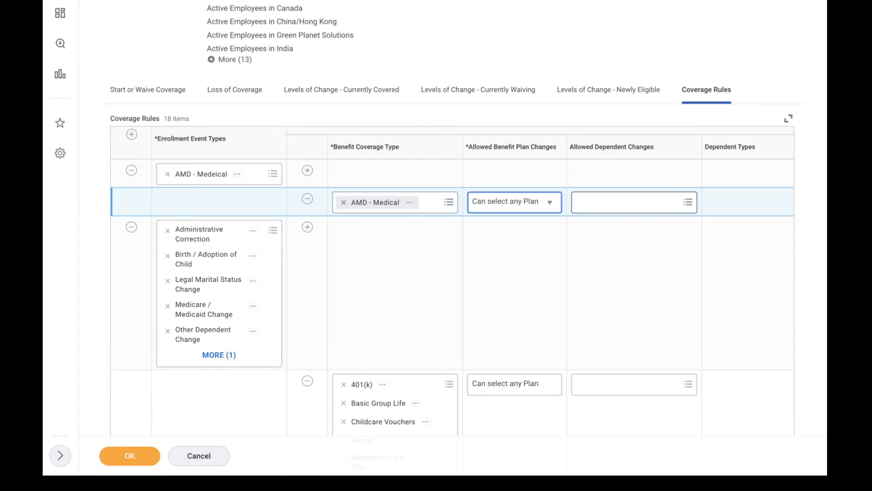
# Allow additional Child and Spouse dependents, default to current elections, priority coverage or waive, and save
pyautogui.click(627, 203)
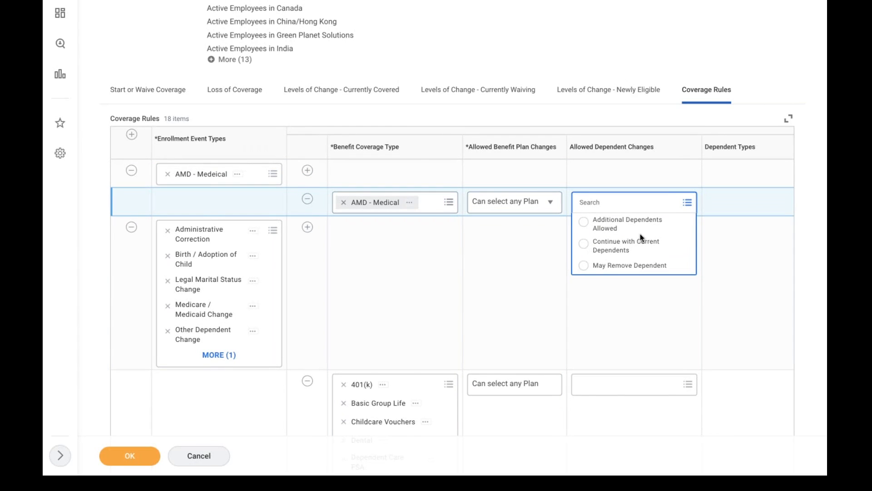
pyautogui.click(600, 227)
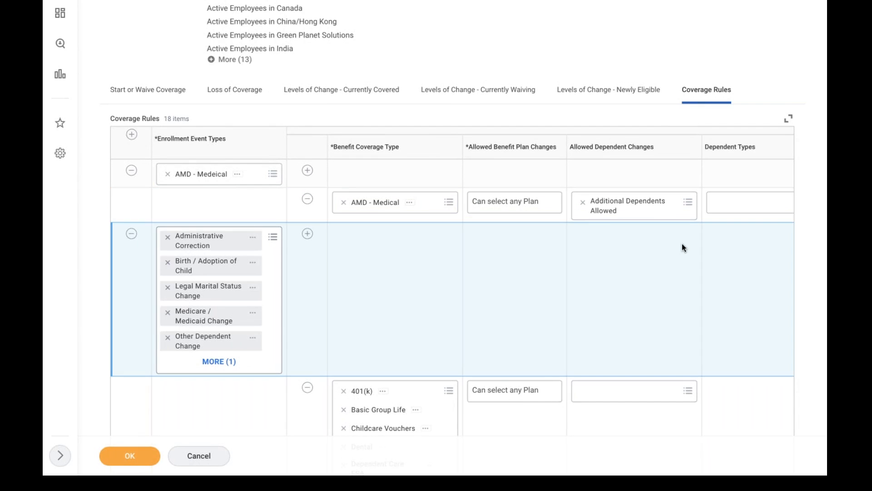
pyautogui.hscroll(3, 683, 245)
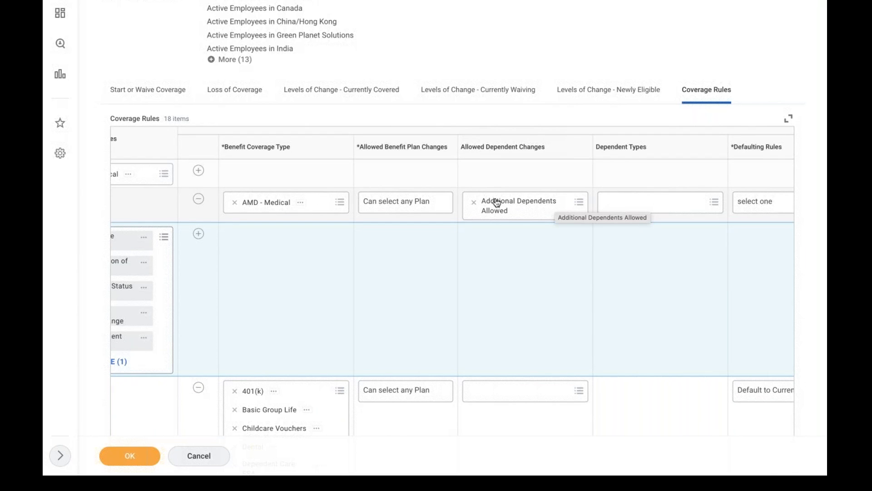
pyautogui.click(630, 206)
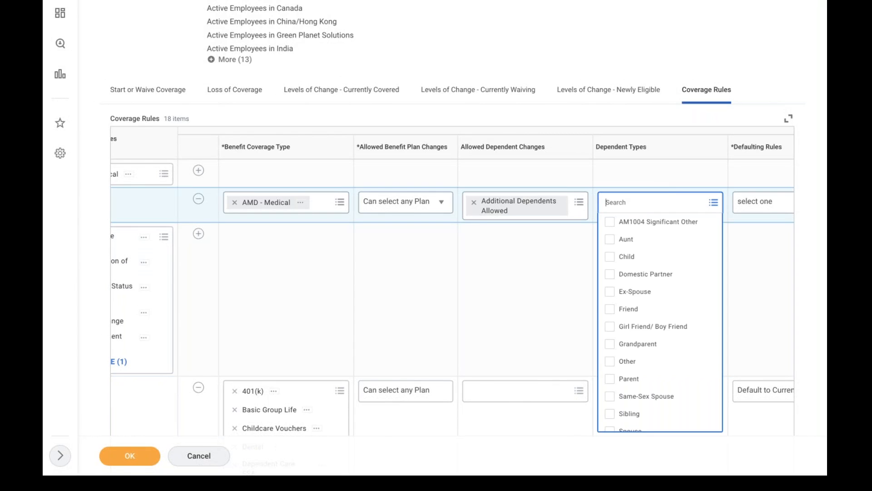
pyautogui.click(636, 255)
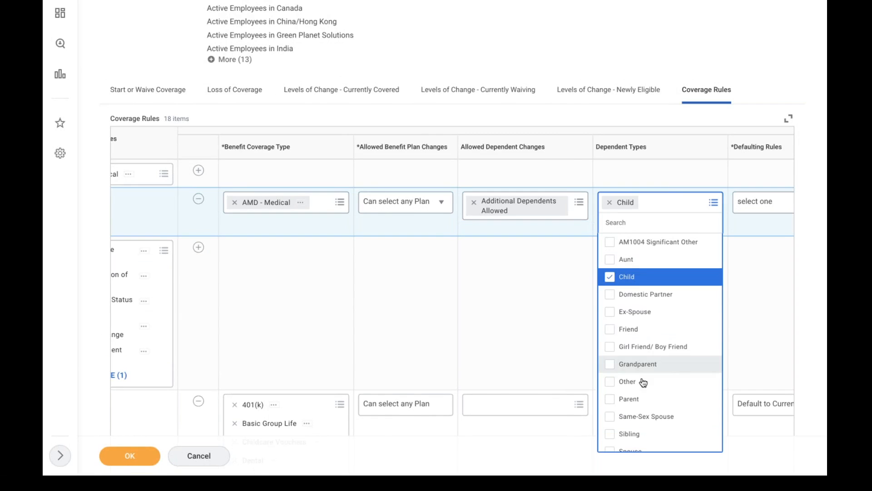
pyautogui.press('Down')
pyautogui.press('Down')
pyautogui.press('Down')
pyautogui.press('Down')
pyautogui.press('Down')
pyautogui.press('Down')
pyautogui.press('Down')
pyautogui.press('Down')
pyautogui.press('Down')
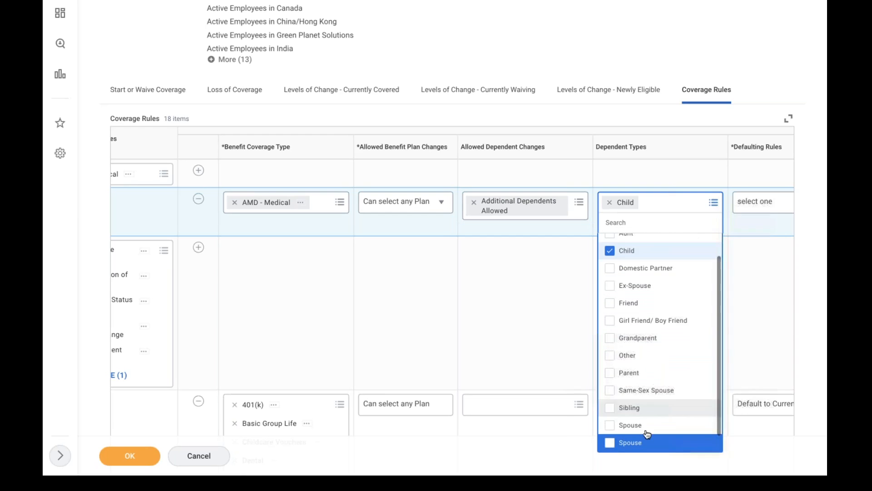
pyautogui.click(635, 443)
pyautogui.click(521, 332)
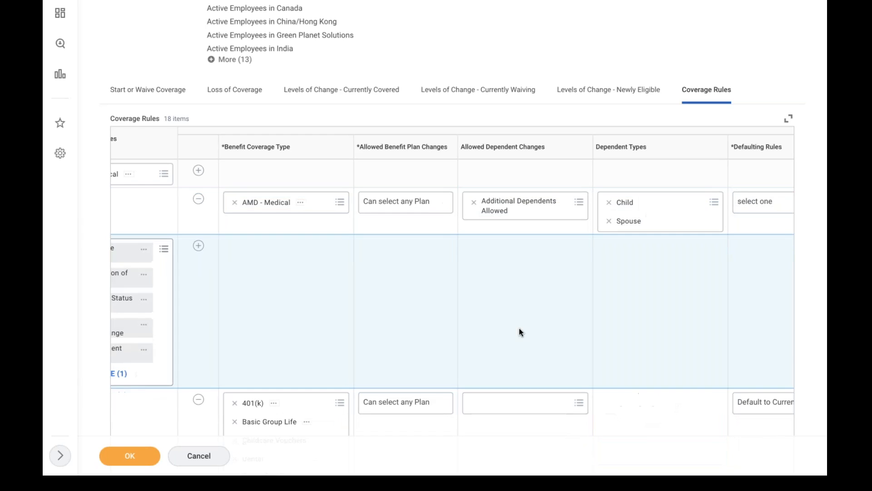
pyautogui.hscroll(5, 563, 318)
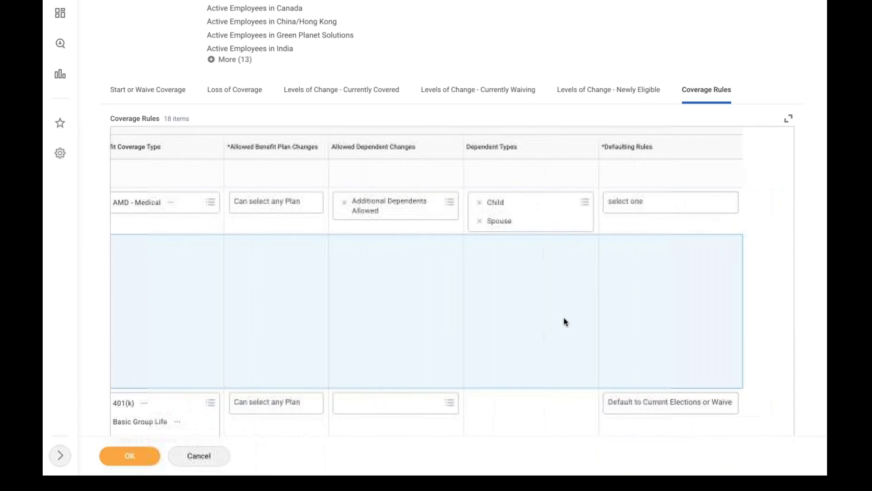
pyautogui.click(671, 206)
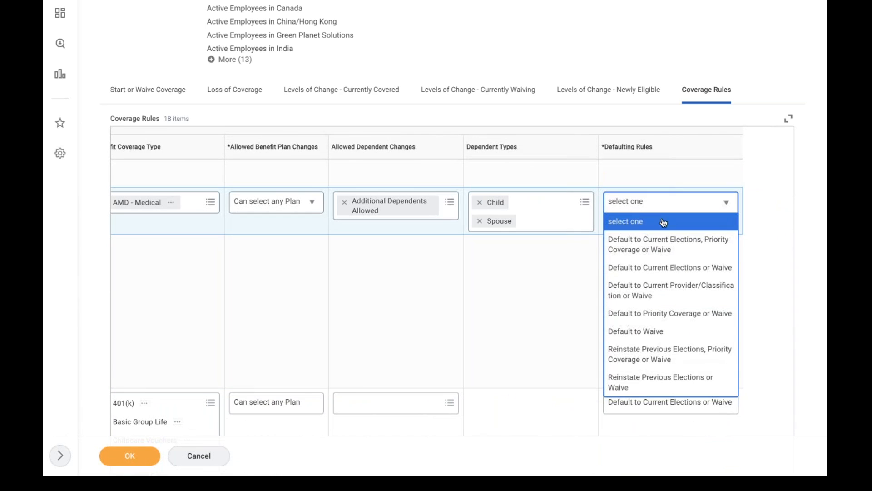
pyautogui.click(641, 247)
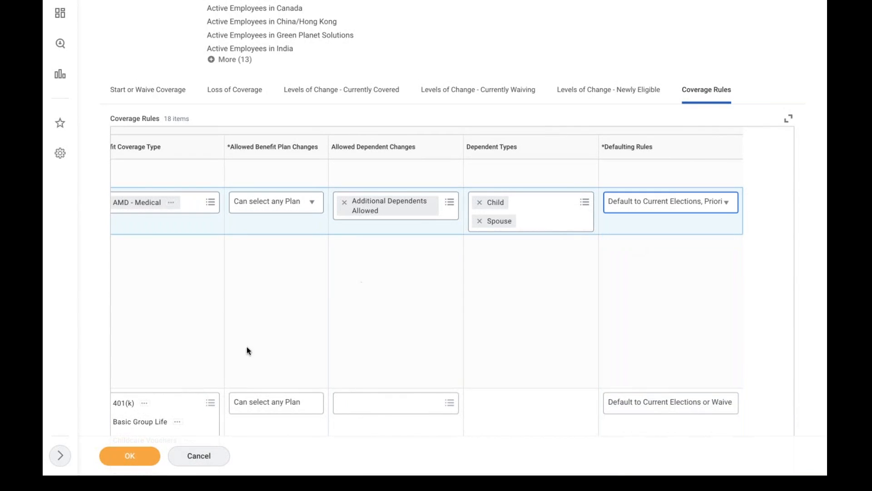
pyautogui.click(130, 456)
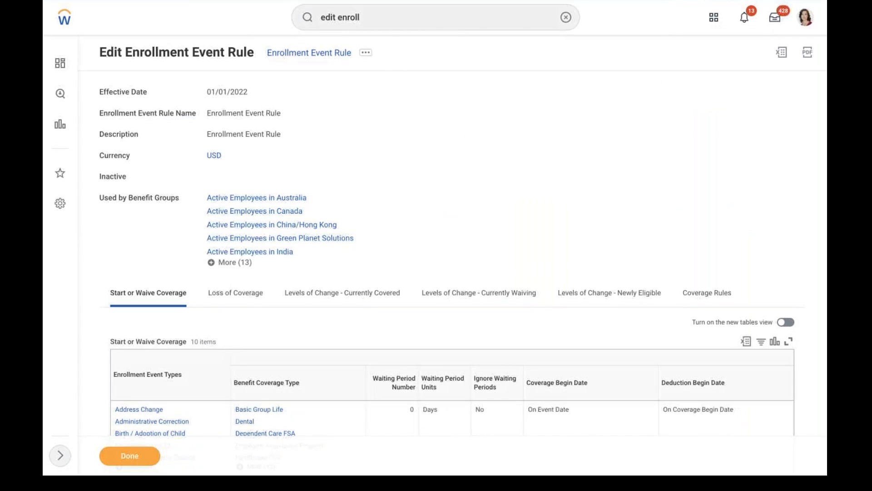
# Start editing the Enrollment Event Rule with effective date 01/01/2022
pyautogui.click(366, 52)
pyautogui.moveTo(461, 83)
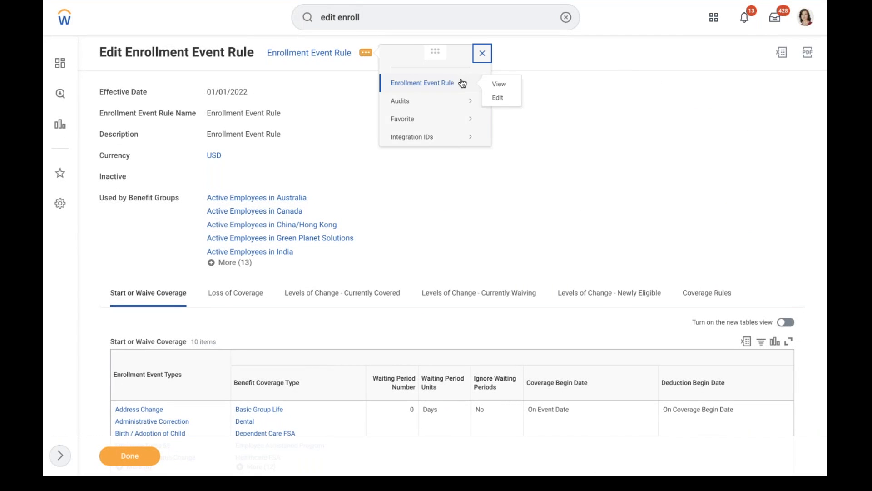
pyautogui.click(498, 97)
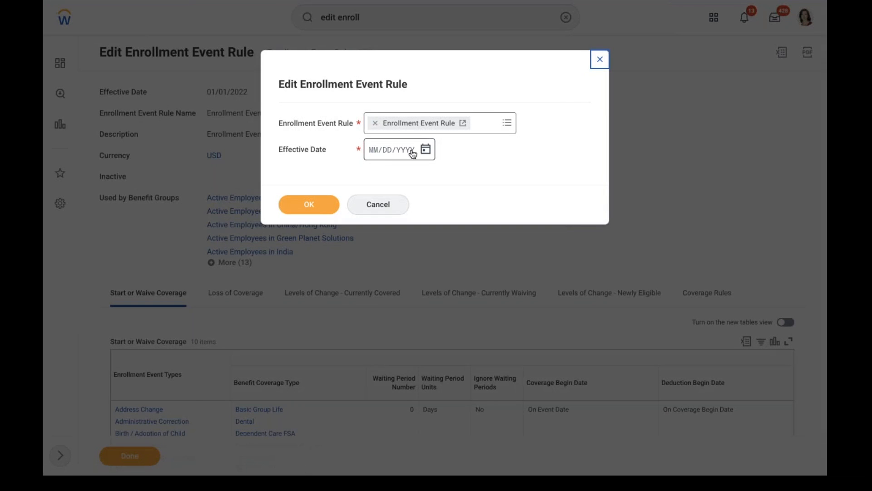
pyautogui.click(426, 150)
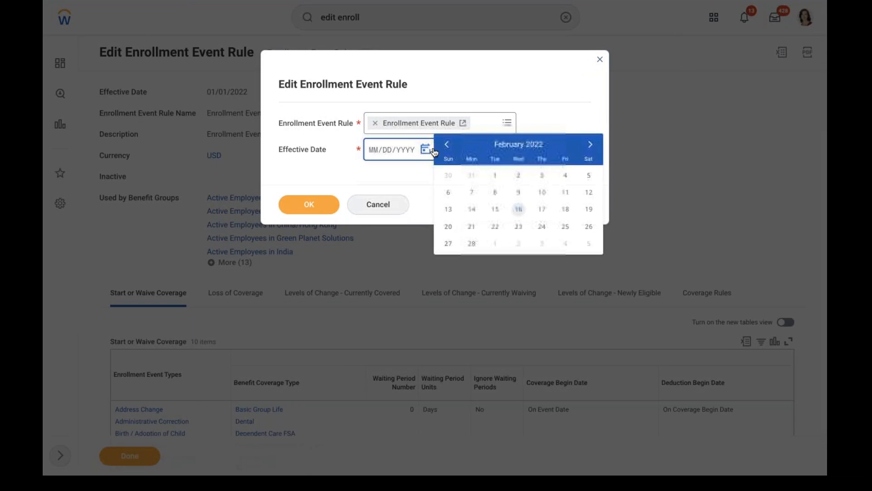
pyautogui.click(447, 145)
pyautogui.click(588, 175)
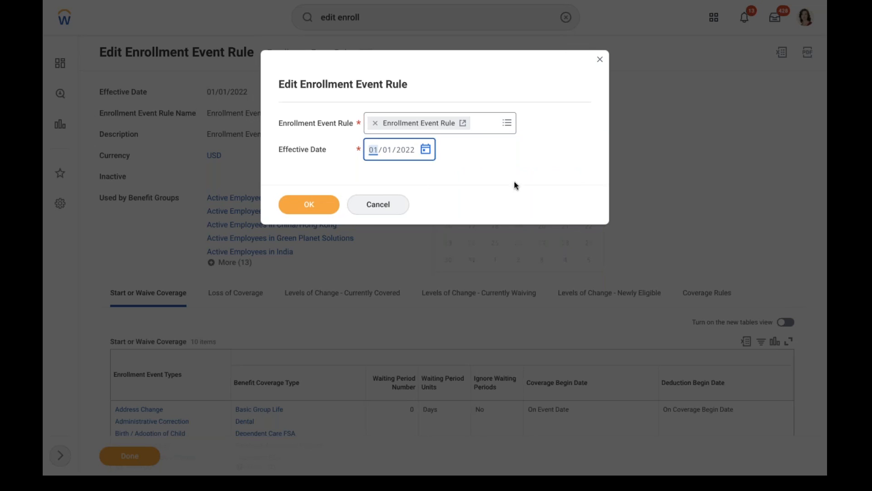
pyautogui.click(295, 203)
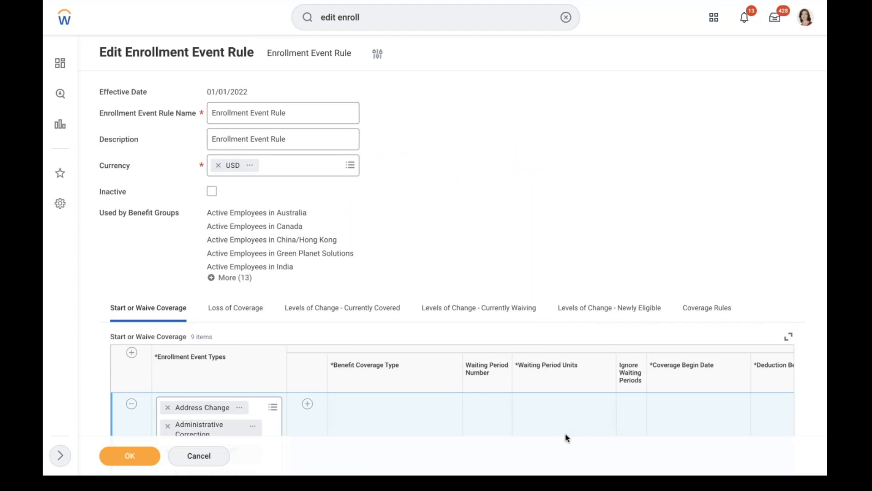
# Save the rule unchanged and show its Coverage Rules table
pyautogui.hscroll(3, 565, 422)
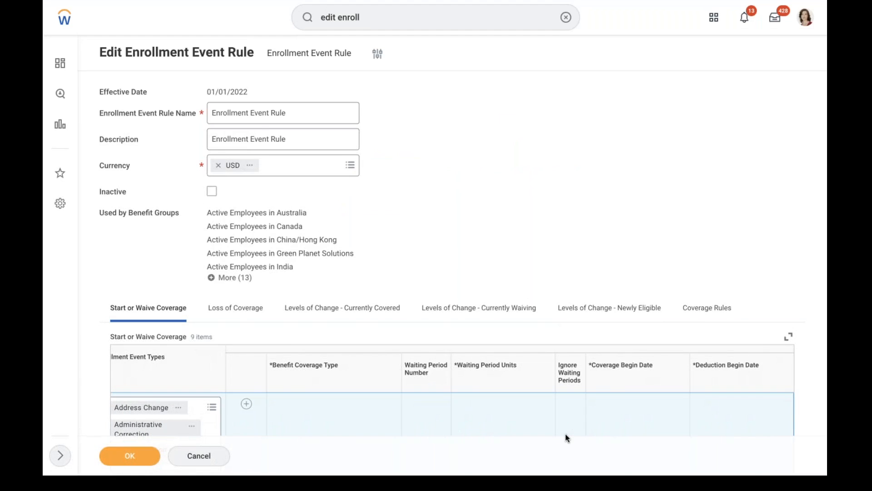
pyautogui.scroll(-6, 586, 226)
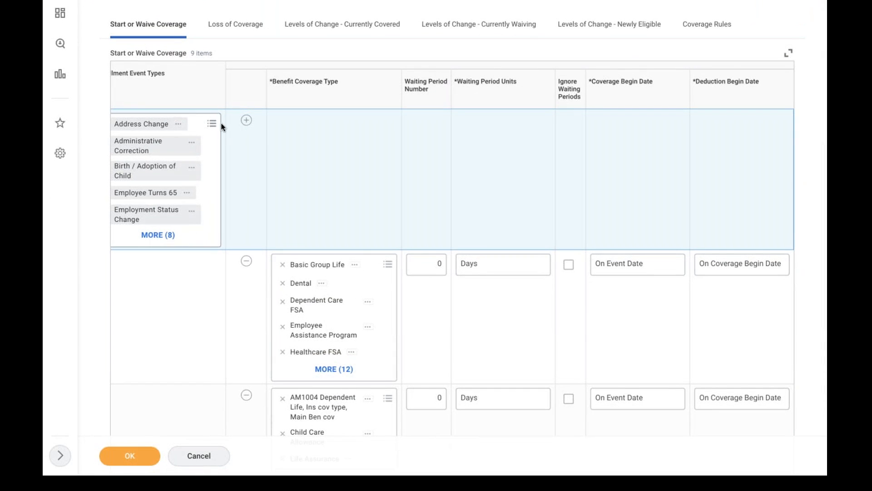
pyautogui.tripleClick(180, 103)
pyautogui.click(130, 456)
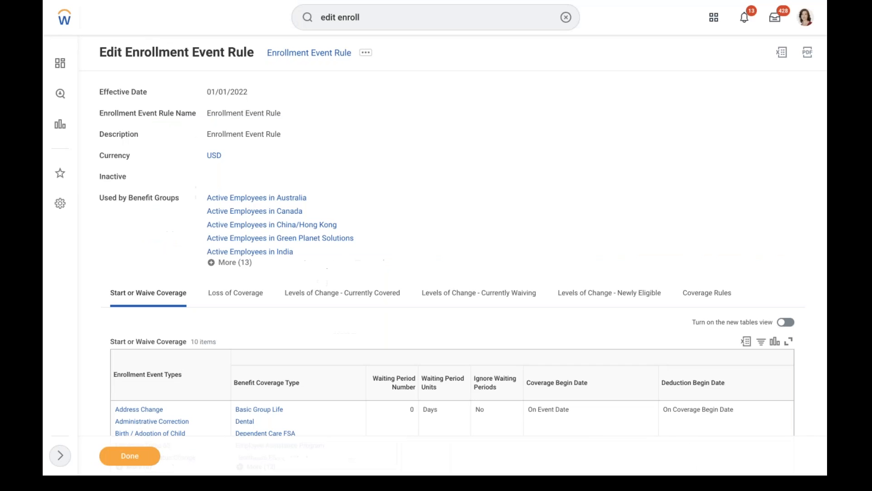
pyautogui.click(709, 293)
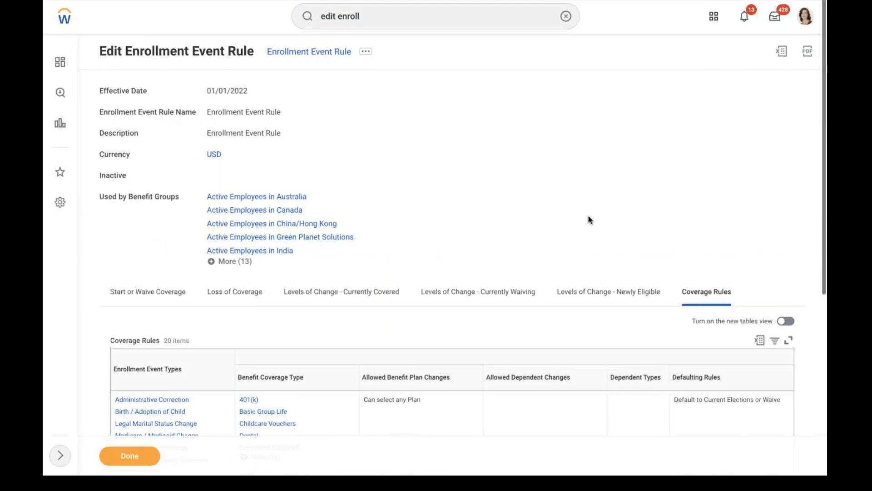
# Filter Coverage Rules by Enrollment Event Type to AMD - Medeical and open that event type
pyautogui.scroll(-1, 589, 219)
pyautogui.scroll(-5, 590, 220)
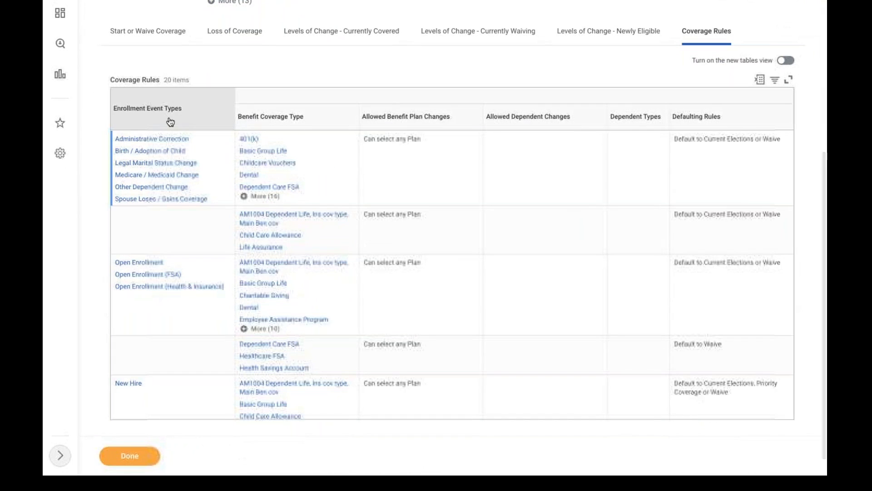
pyautogui.click(156, 123)
pyautogui.click(160, 261)
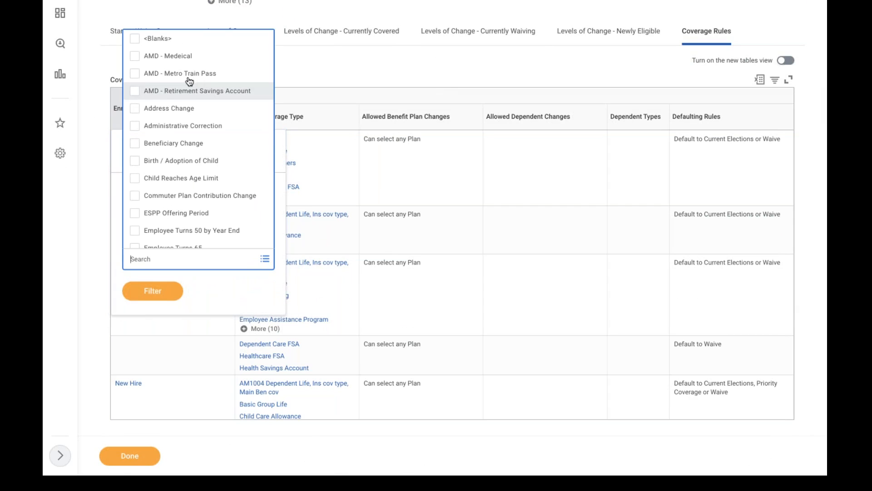
pyautogui.click(184, 56)
pyautogui.click(158, 311)
pyautogui.click(150, 289)
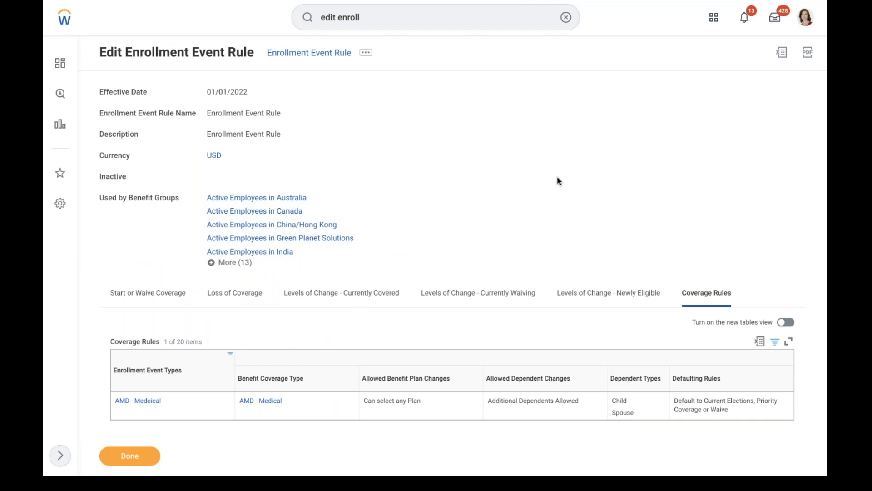
pyautogui.scroll(-1, 558, 181)
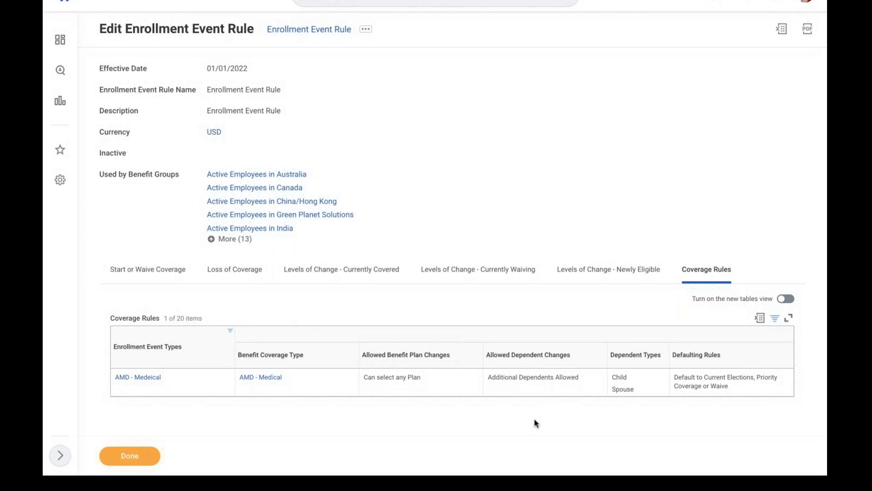
pyautogui.click(143, 377)
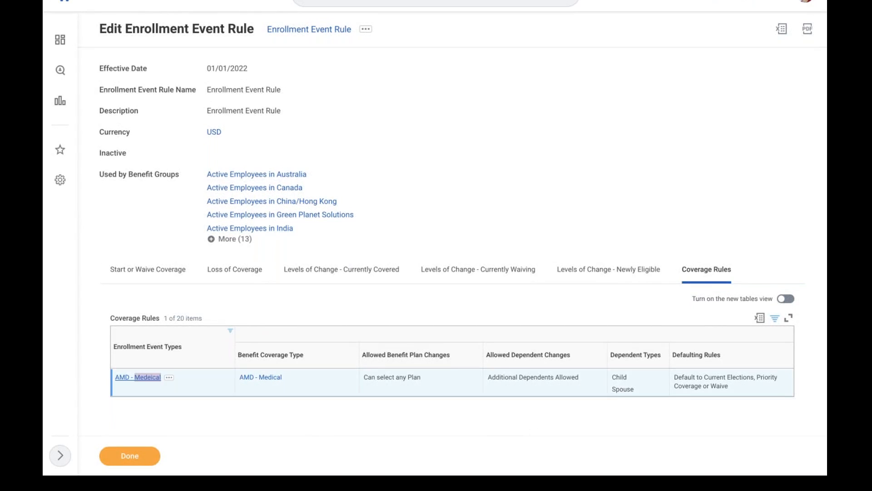
# Change the benefit event type name from AMD - Medeical to AMD - Marriage and save it
pyautogui.click(330, 57)
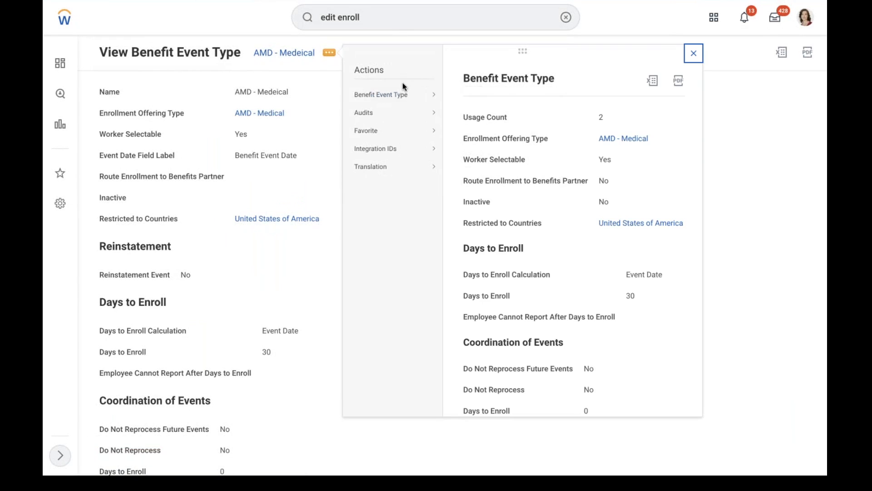
pyautogui.click(304, 91)
pyautogui.press('BackSpace')
pyautogui.press('BackSpace')
pyautogui.press('BackSpace')
pyautogui.press('BackSpace')
pyautogui.press('BackSpace')
pyautogui.press('BackSpace')
pyautogui.press('BackSpace')
pyautogui.press('BackSpace')
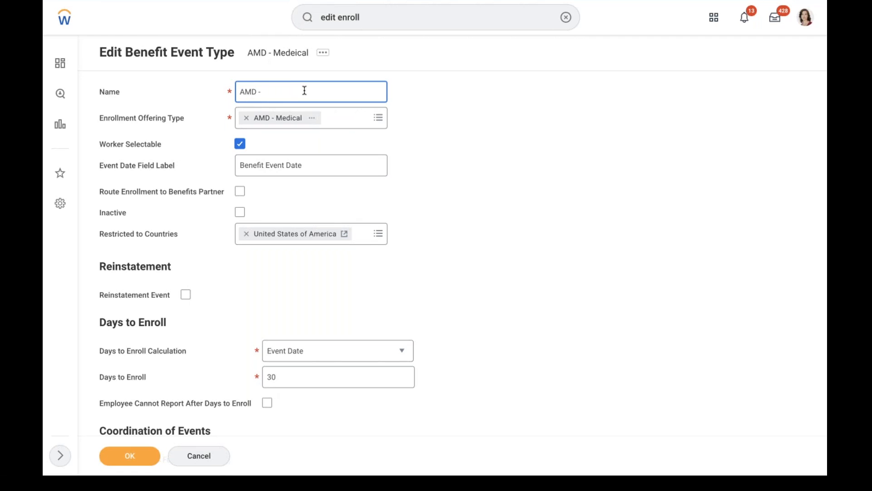
pyautogui.write('Marriage')
pyautogui.click(554, 158)
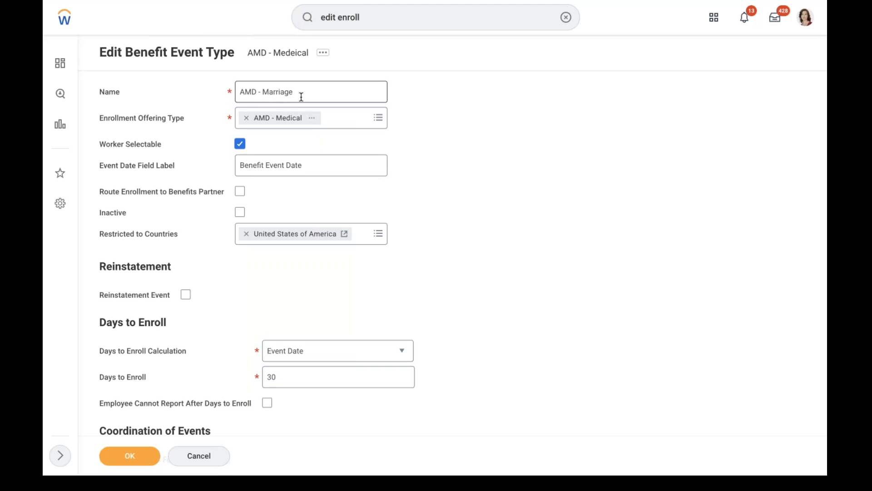
pyautogui.click(136, 457)
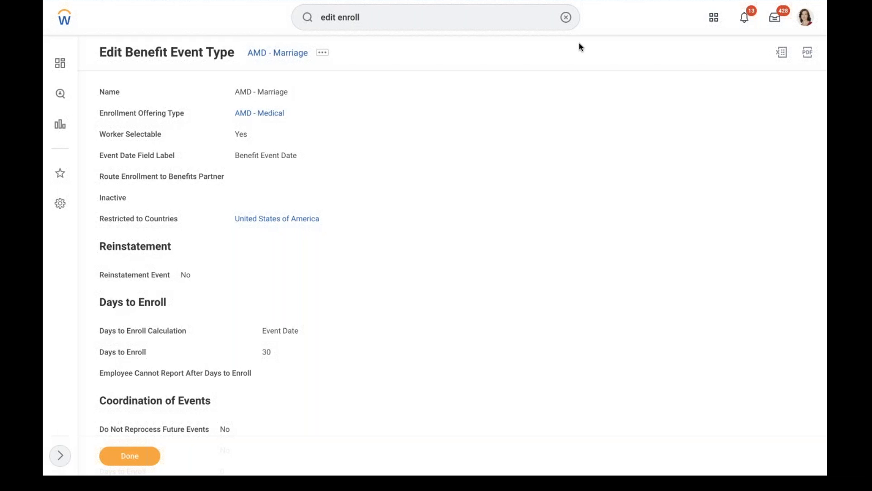
pyautogui.click(566, 17)
pyautogui.write('edit ben plan year')
# Add AMD - Medical - MET LIFE under Health Care Plans in AMD - Benefit Plan Year Definition
pyautogui.click(459, 50)
pyautogui.click(443, 127)
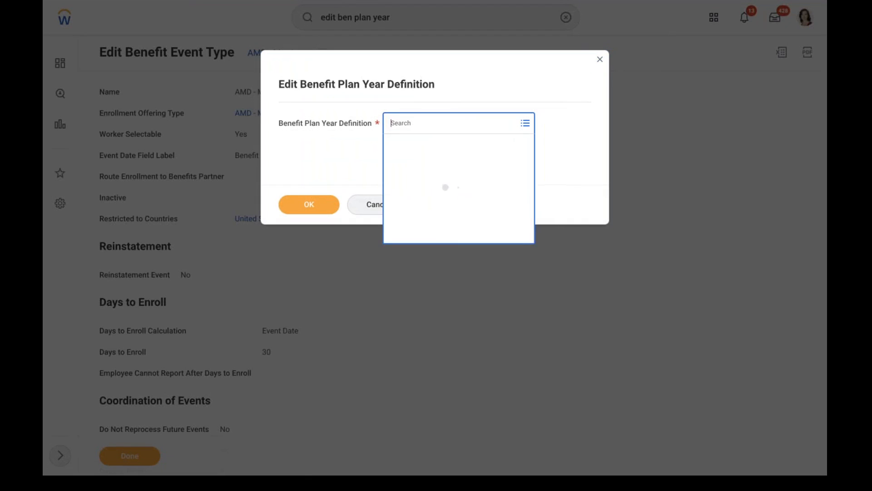
pyautogui.write('amd')
pyautogui.press('Return')
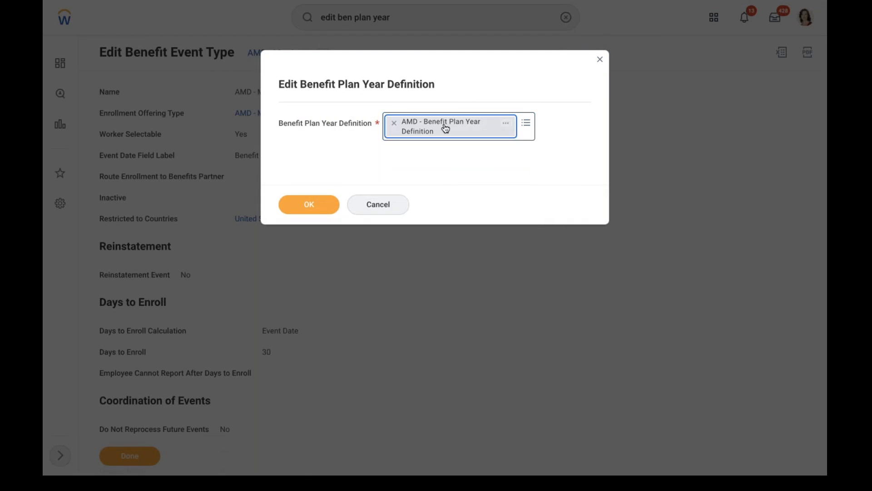
pyautogui.click(311, 204)
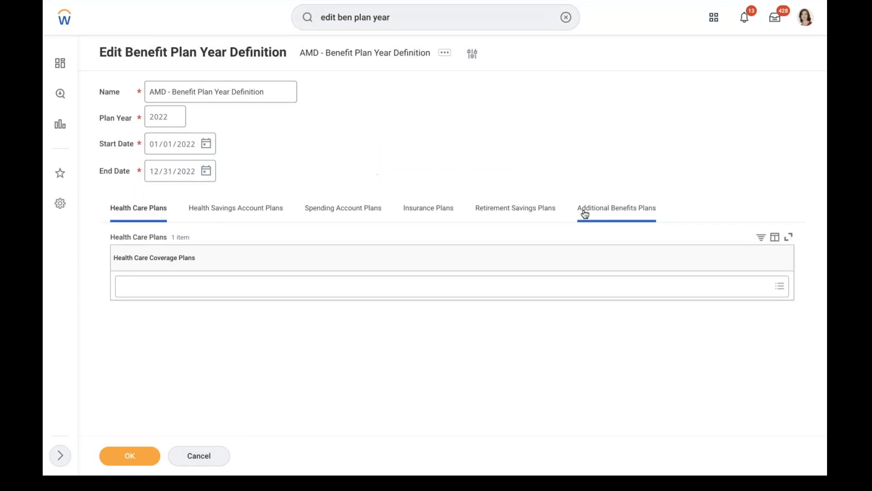
pyautogui.click(169, 297)
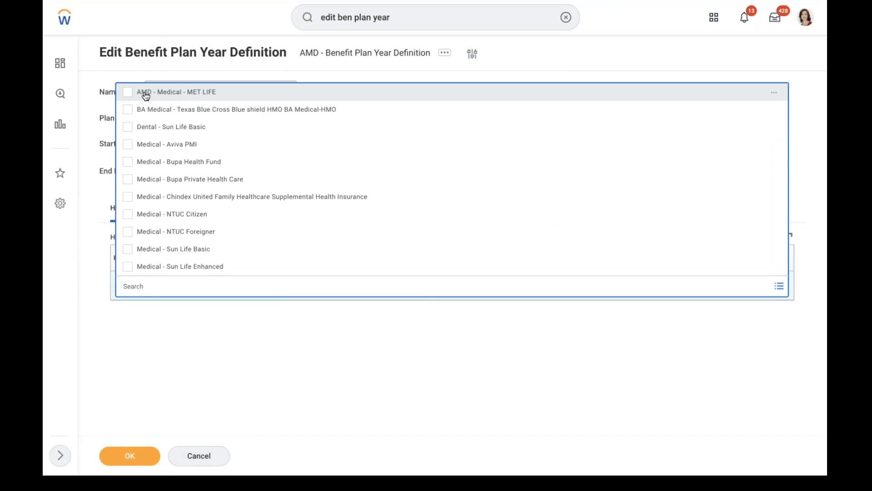
pyautogui.click(146, 94)
pyautogui.click(130, 455)
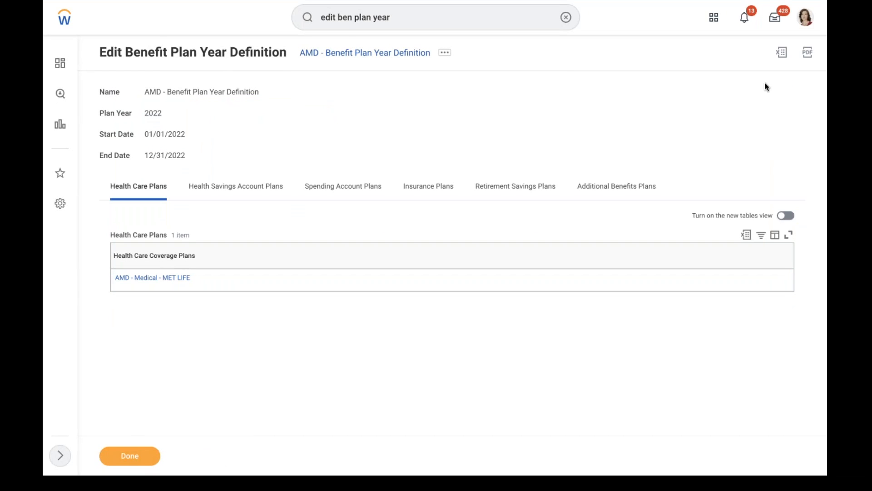
pyautogui.click(806, 21)
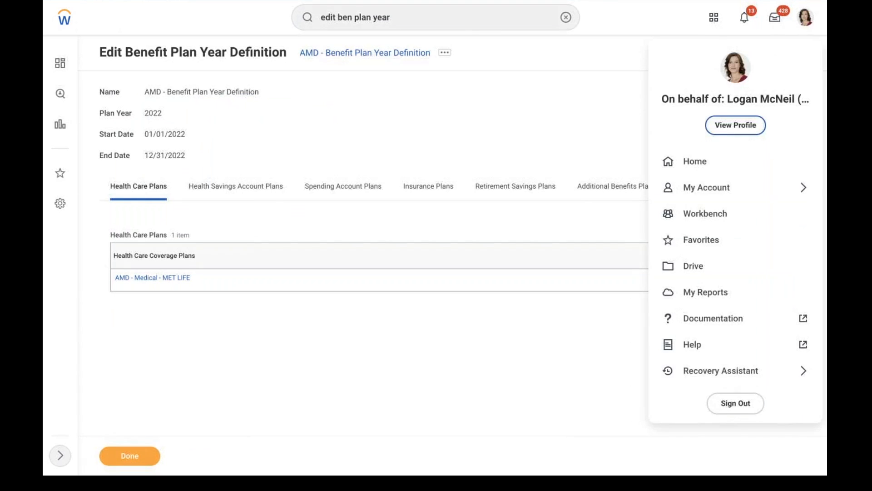
# Start a Change Benefits action from the worker's profile
pyautogui.click(805, 23)
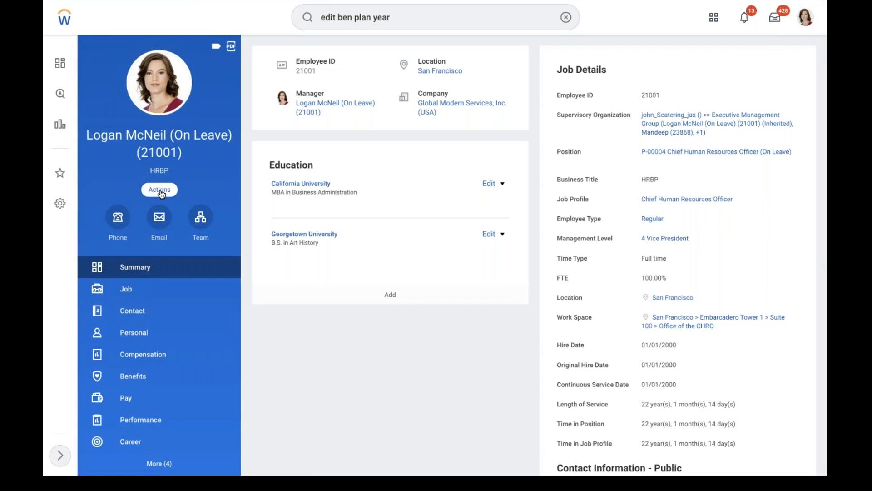
pyautogui.click(160, 190)
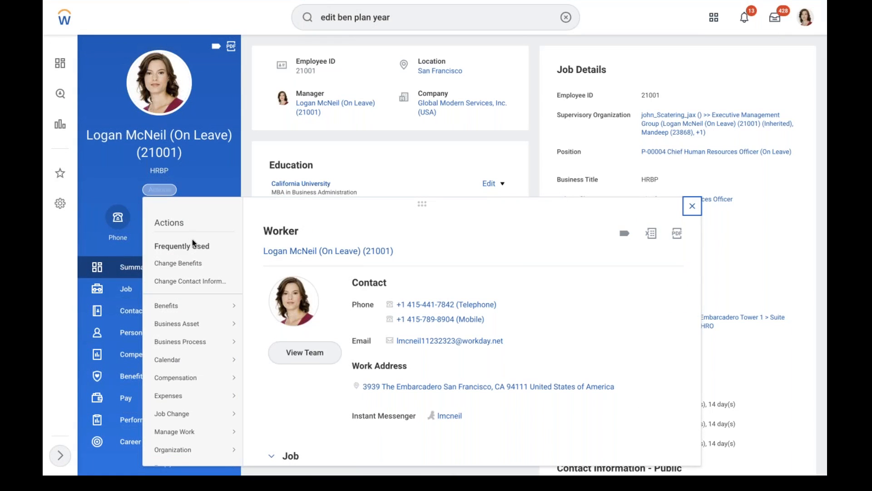
pyautogui.click(193, 266)
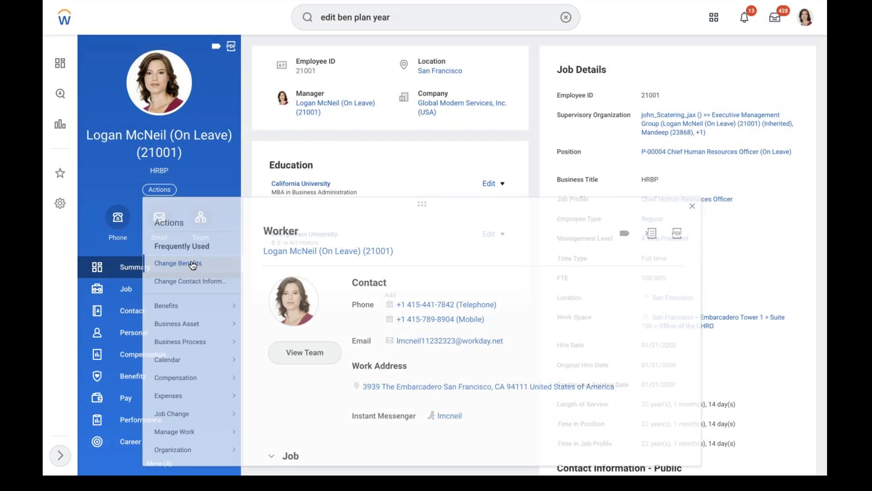
# Submit change reason AMD - Marriage dated 02/10/2022 and open the elections task
pyautogui.click(283, 101)
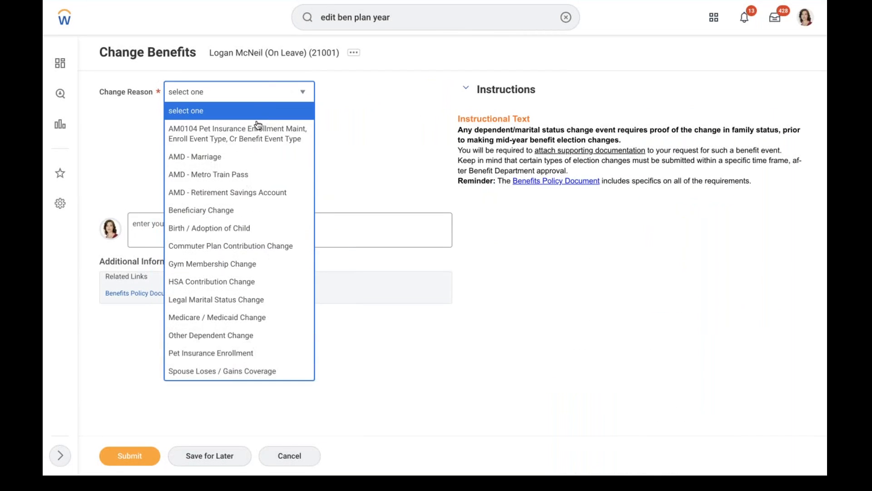
pyautogui.click(197, 159)
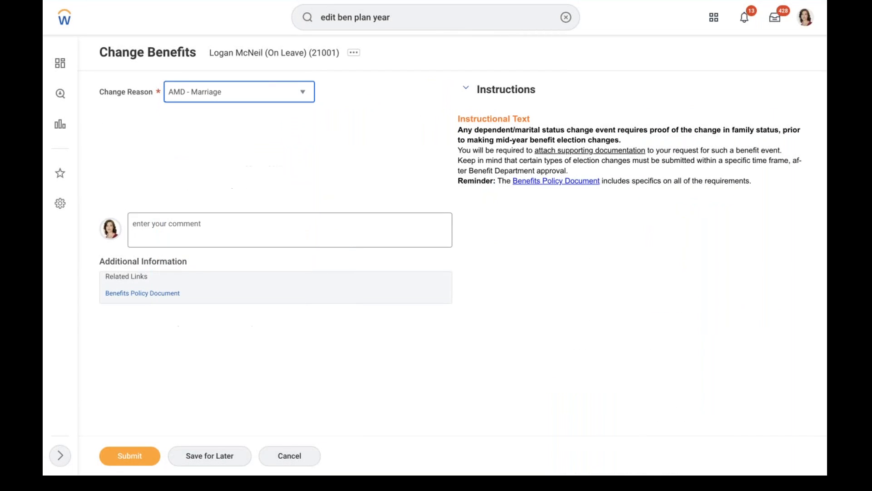
pyautogui.click(234, 127)
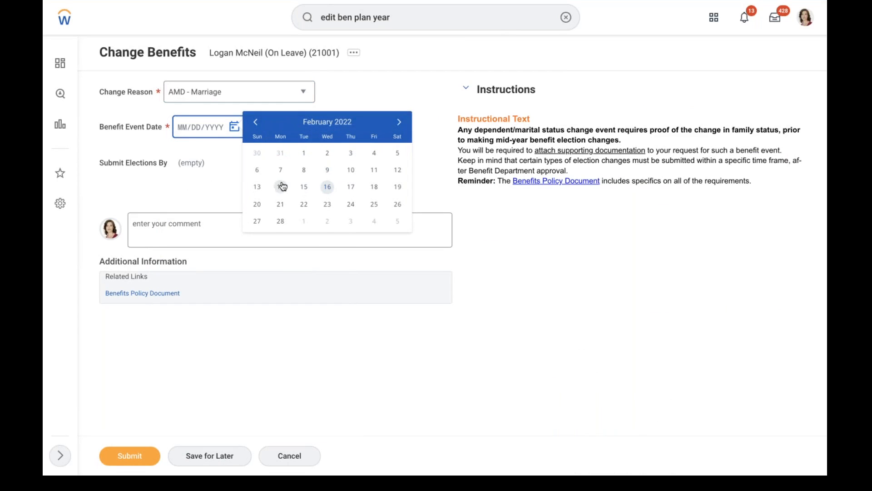
pyautogui.click(354, 171)
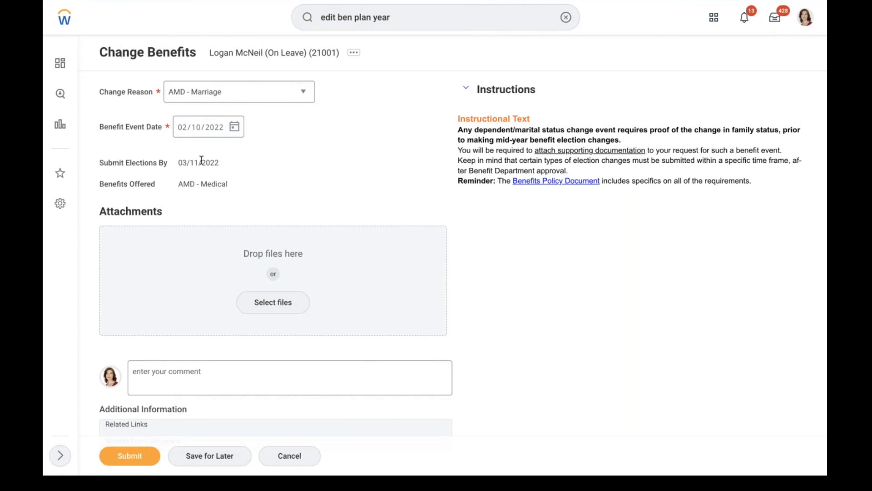
pyautogui.moveTo(183, 184); pyautogui.dragTo(269, 206)
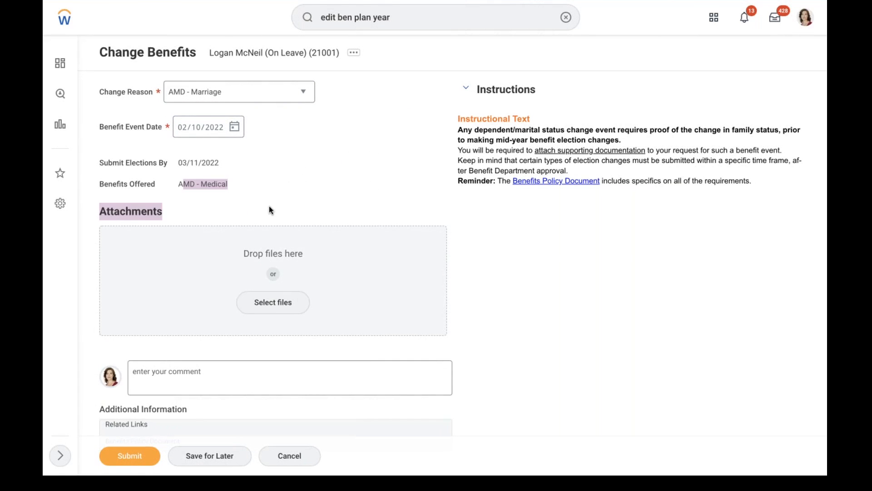
pyautogui.click(130, 457)
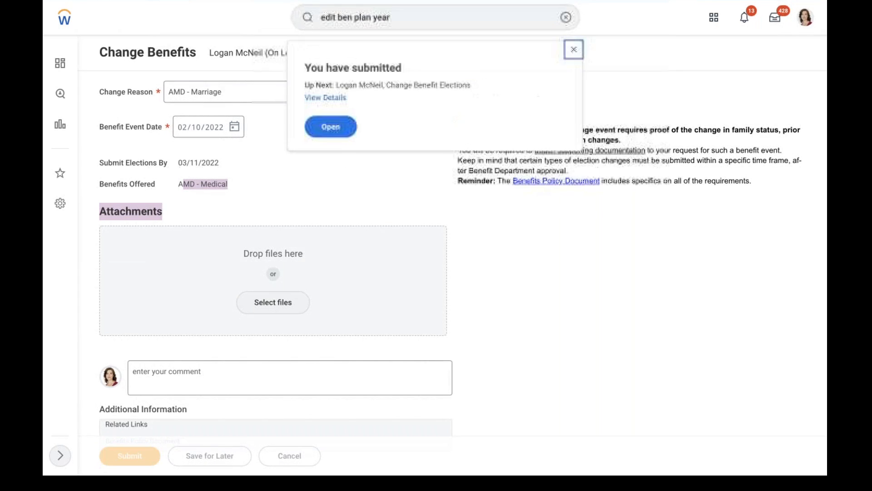
pyautogui.click(333, 128)
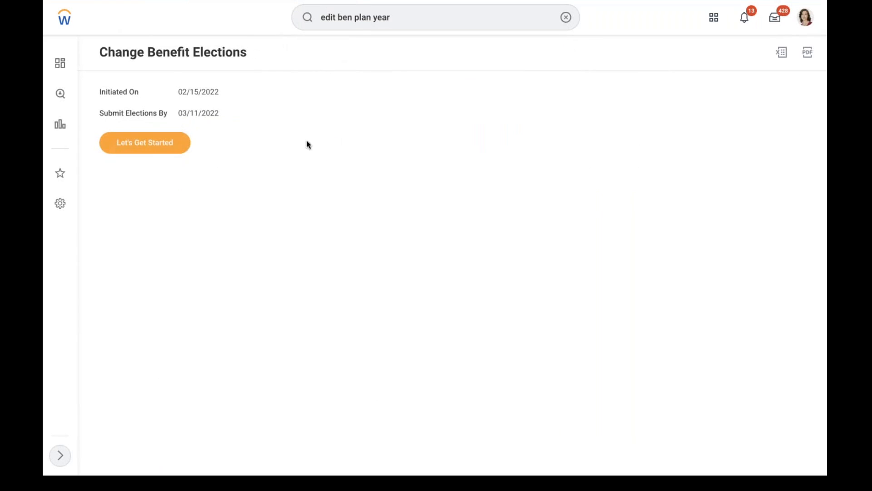
# Elect AMD - Medical - MET LIFE instead of waiving and confirm the plan choice
pyautogui.click(150, 149)
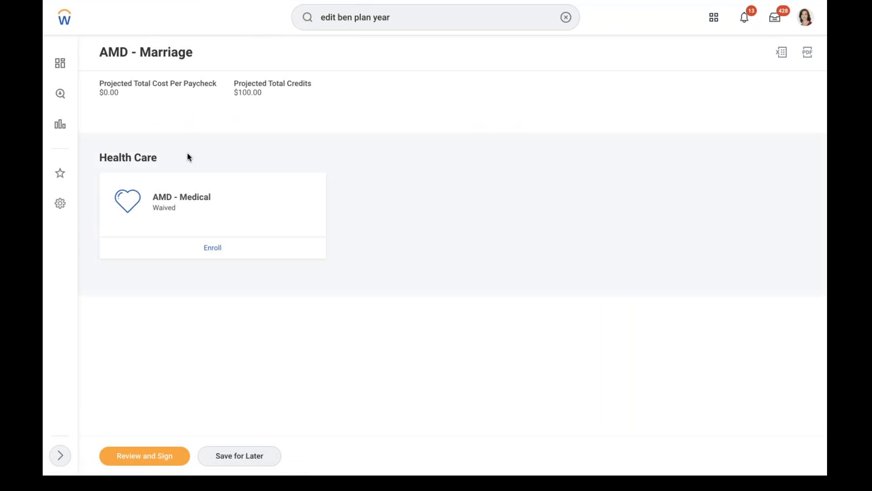
pyautogui.click(216, 250)
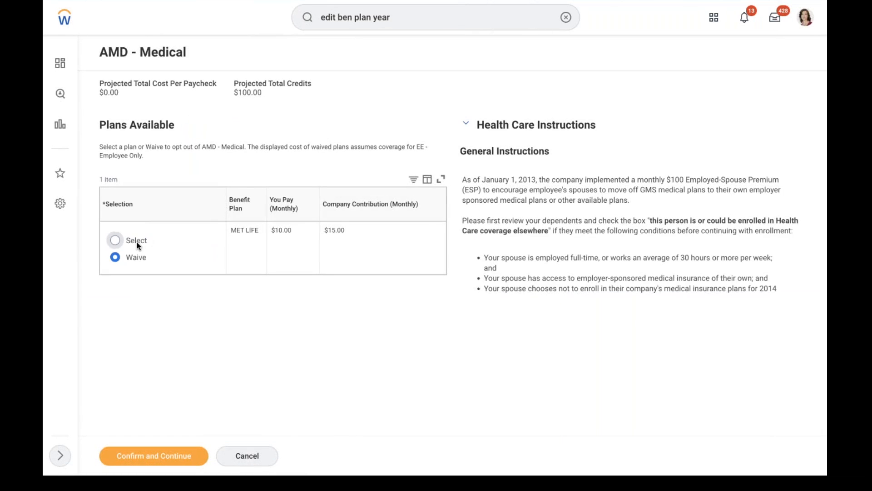
pyautogui.click(137, 245)
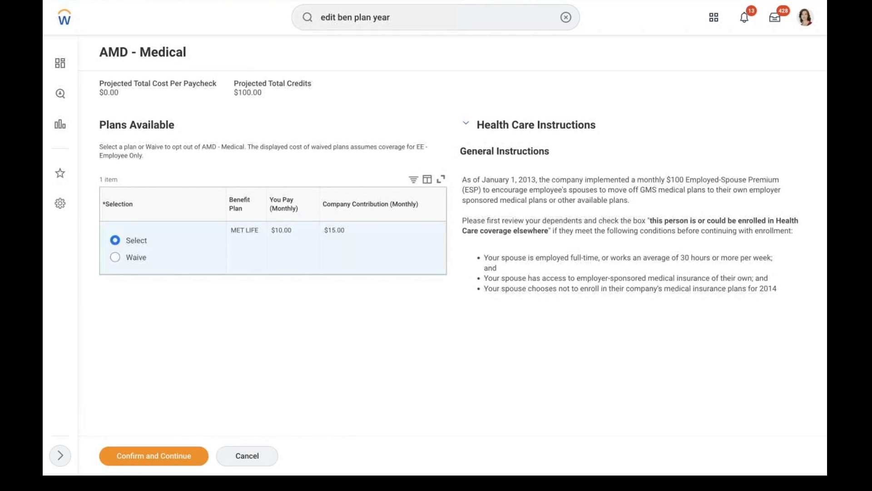
pyautogui.click(150, 458)
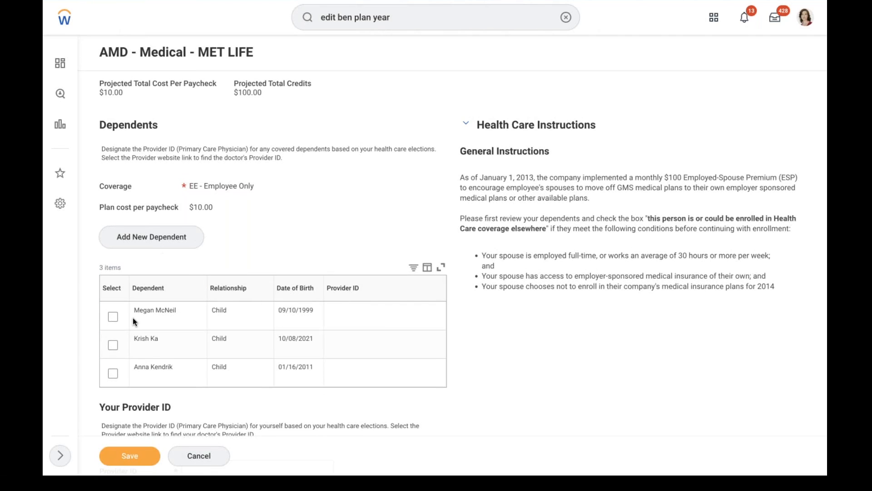
# Add the child as a covered dependent and enter the child's Social Security Number
pyautogui.click(112, 346)
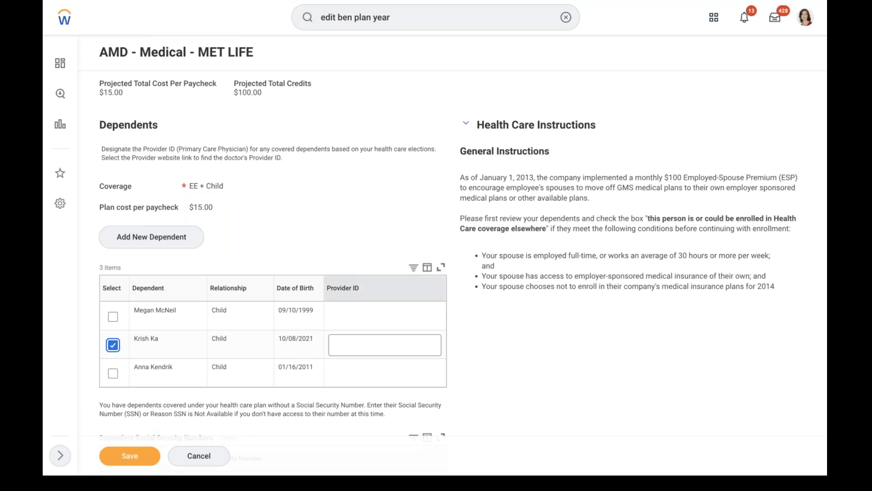
pyautogui.click(357, 347)
pyautogui.click(381, 191)
pyautogui.scroll(-5, 380, 191)
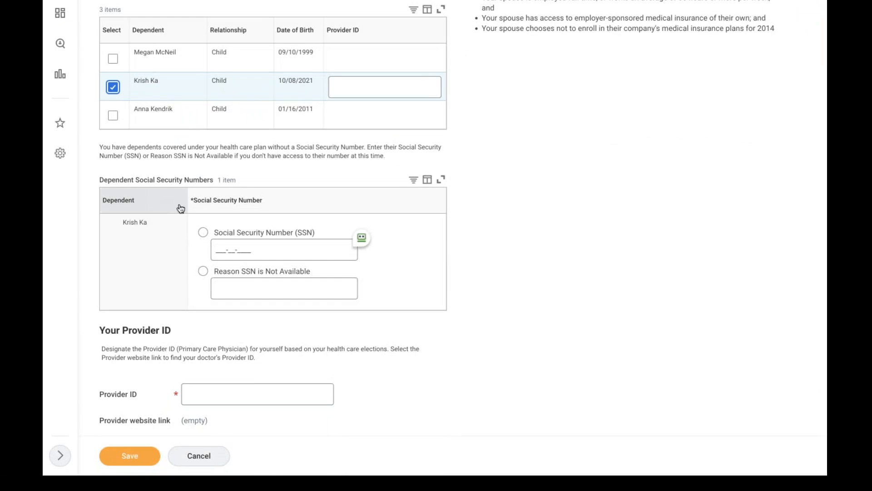
pyautogui.click(203, 234)
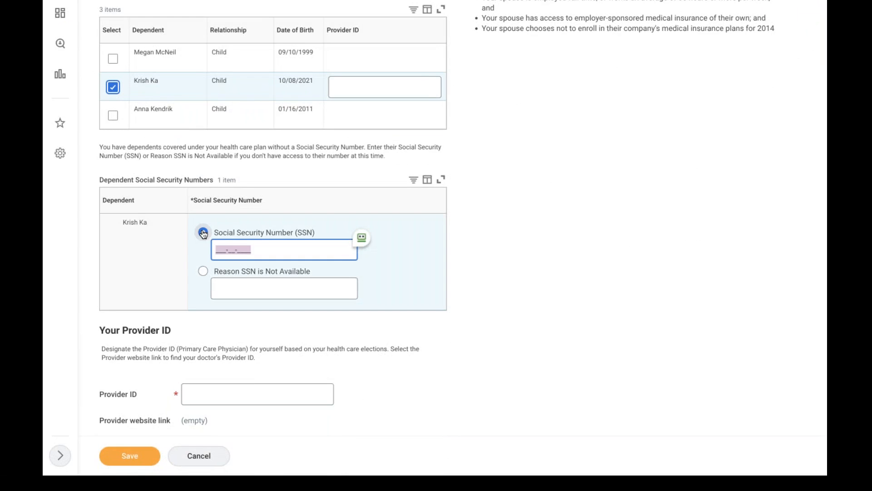
pyautogui.click(218, 249)
pyautogui.write('888-88-8888')
pyautogui.click(504, 273)
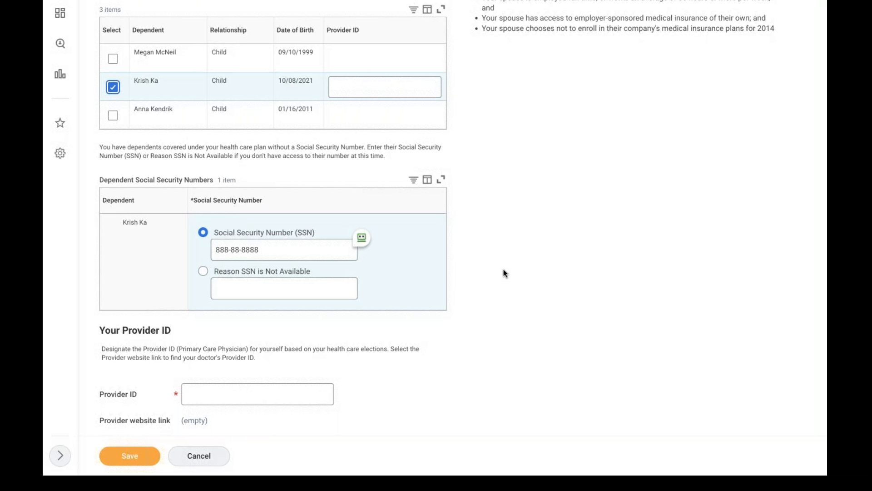
# Enter the employee's Provider ID and save the medical plan details
pyautogui.click(199, 401)
pyautogui.write('48')
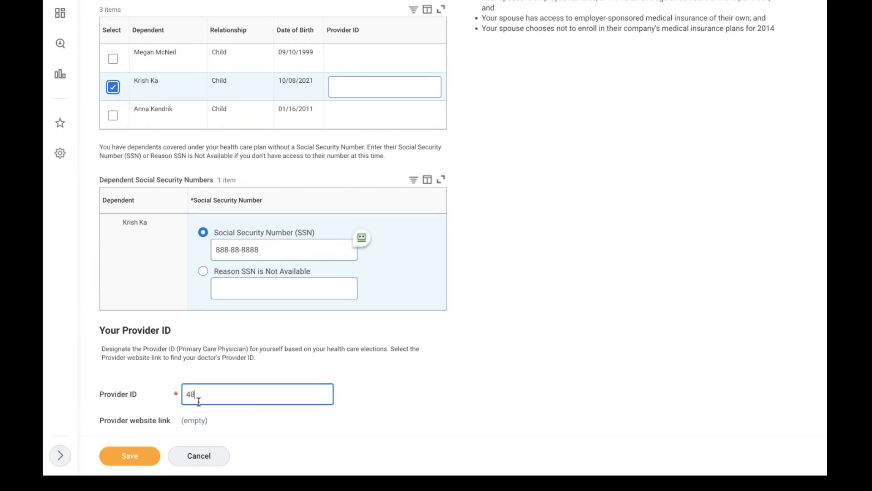
pyautogui.press('BackSpace')
pyautogui.press('BackSpace')
pyautogui.click(713, 337)
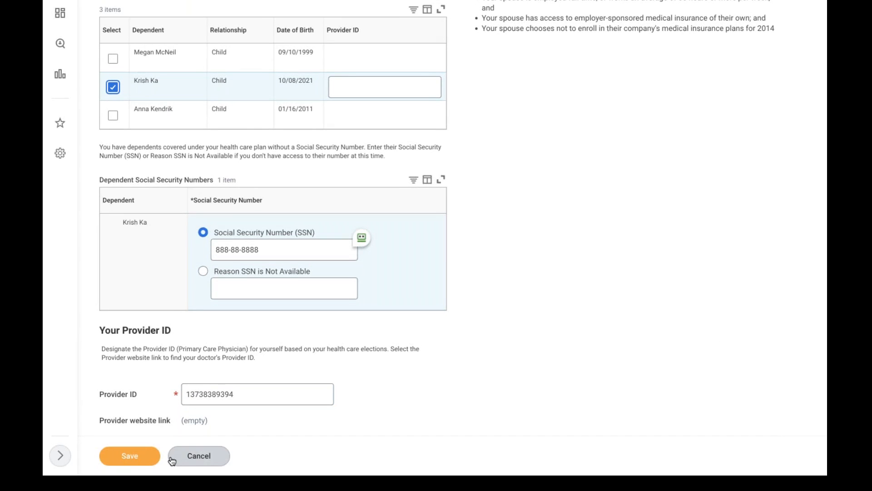
pyautogui.click(132, 460)
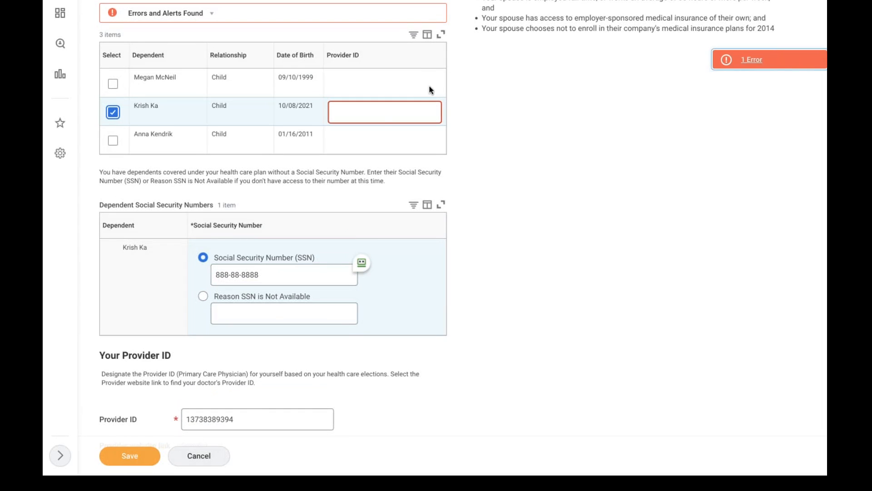
# Copy the same Provider ID into the child's Provider ID and save the AMD - Medical changes
pyautogui.moveTo(240, 419); pyautogui.dragTo(174, 417)
pyautogui.press('super+c')
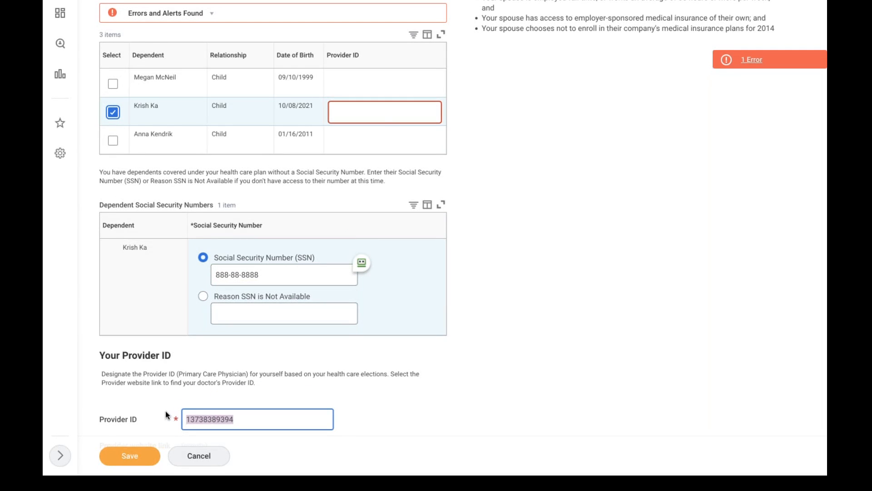
pyautogui.press('ctrl+super+space')
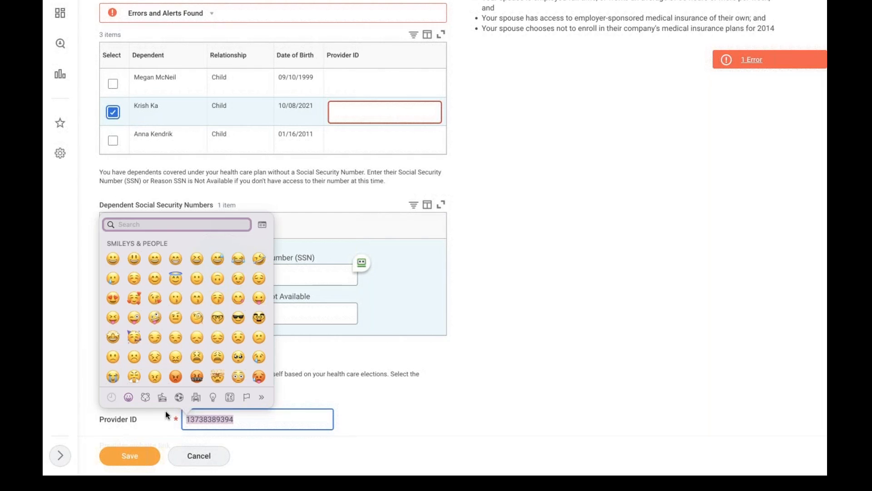
pyautogui.press('Escape')
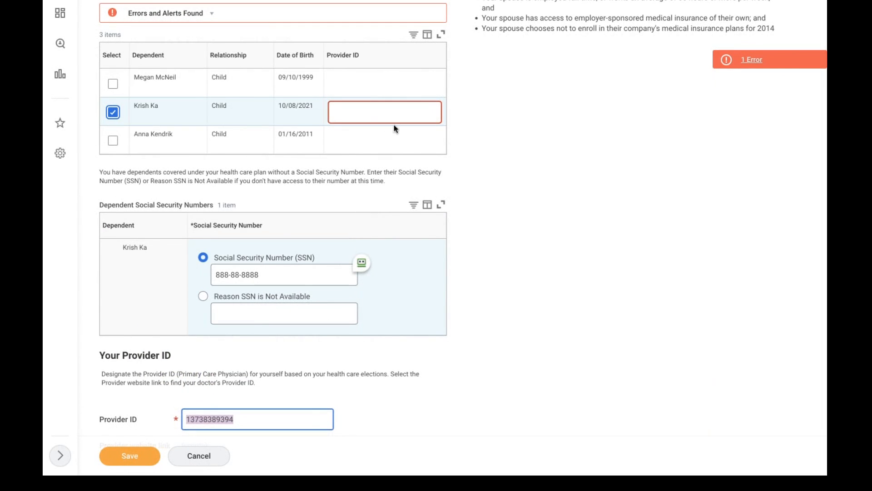
pyautogui.click(373, 112)
pyautogui.press('super+v')
pyautogui.click(562, 176)
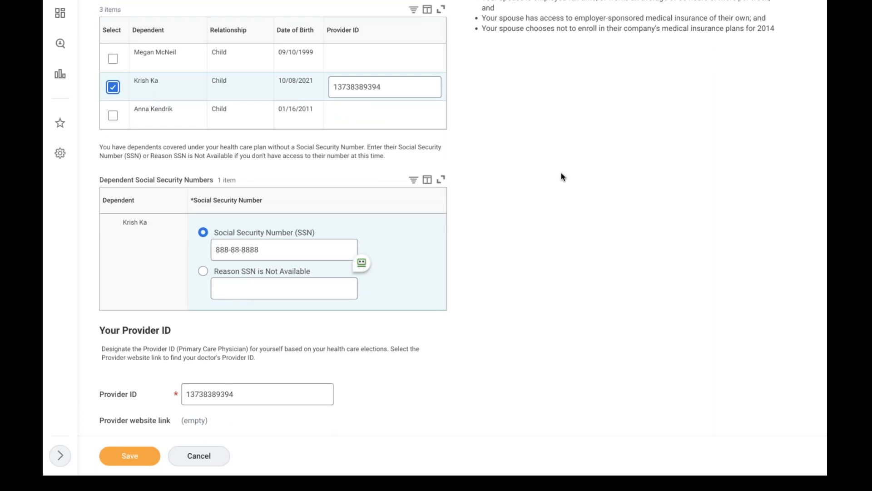
pyautogui.click(133, 454)
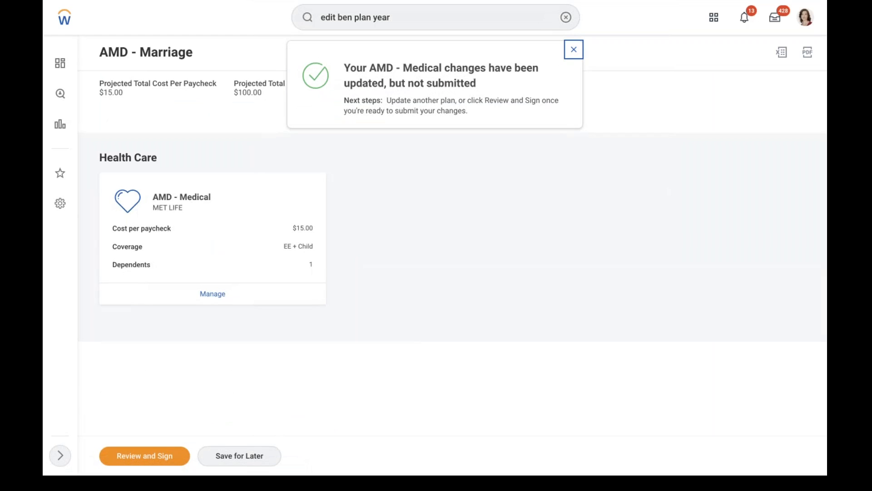
# Review and sign the AMD - Marriage elections, submit them, and finish the confirmation
pyautogui.click(164, 454)
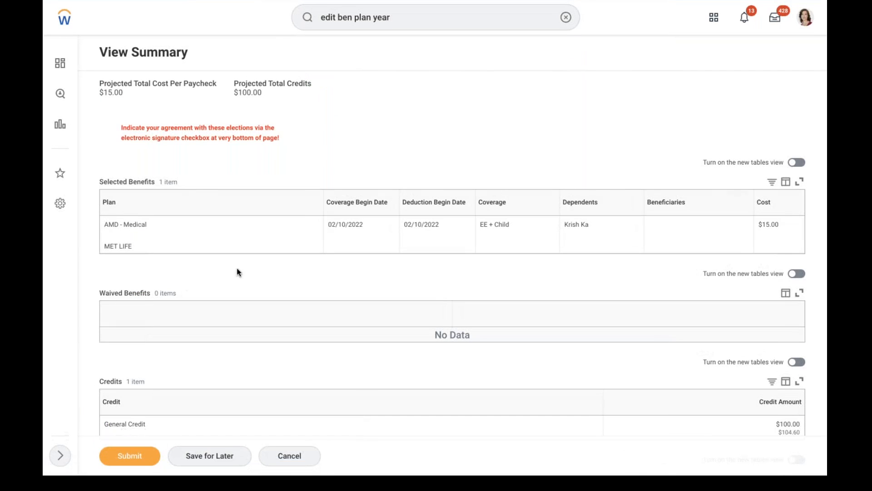
pyautogui.scroll(-6, 354, 169)
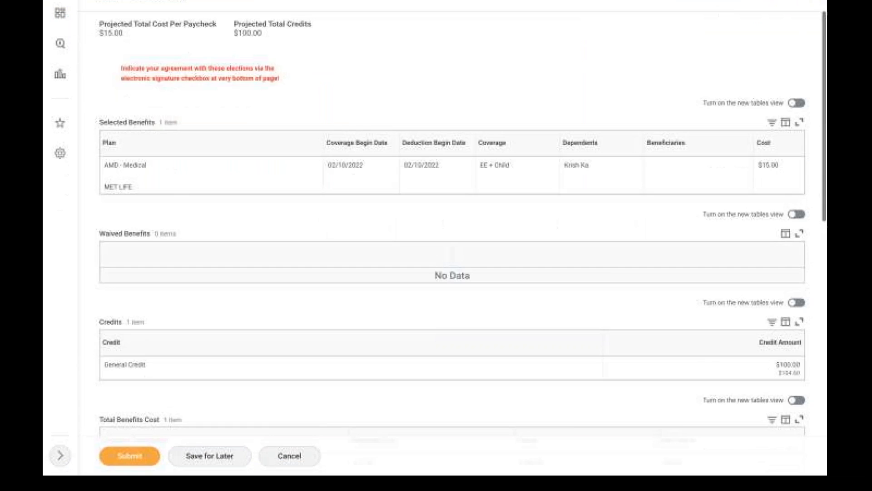
pyautogui.scroll(-8, 451, 228)
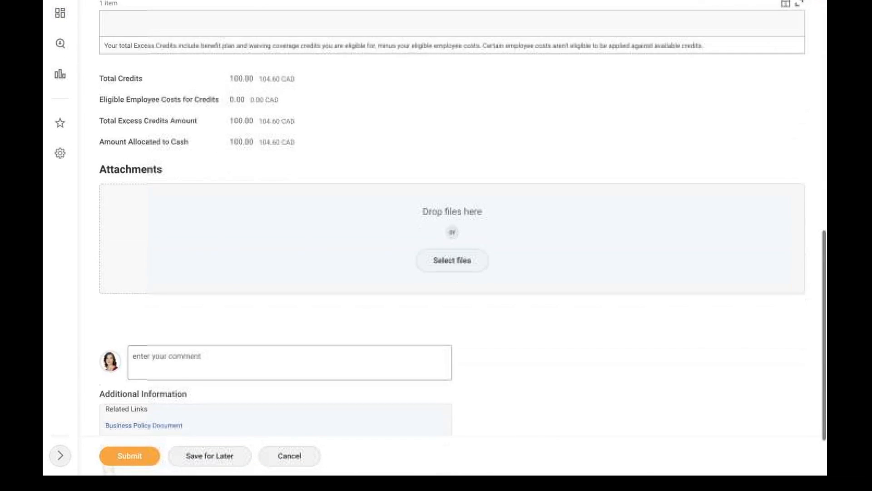
pyautogui.click(121, 463)
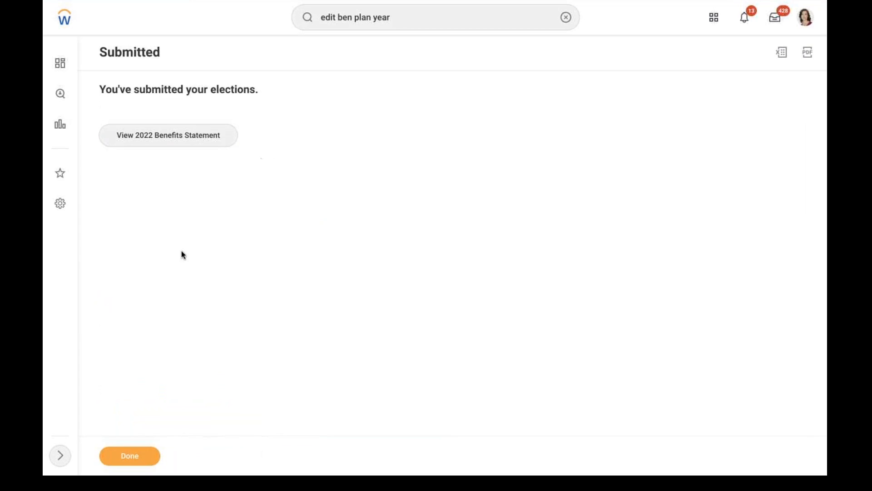
pyautogui.click(135, 456)
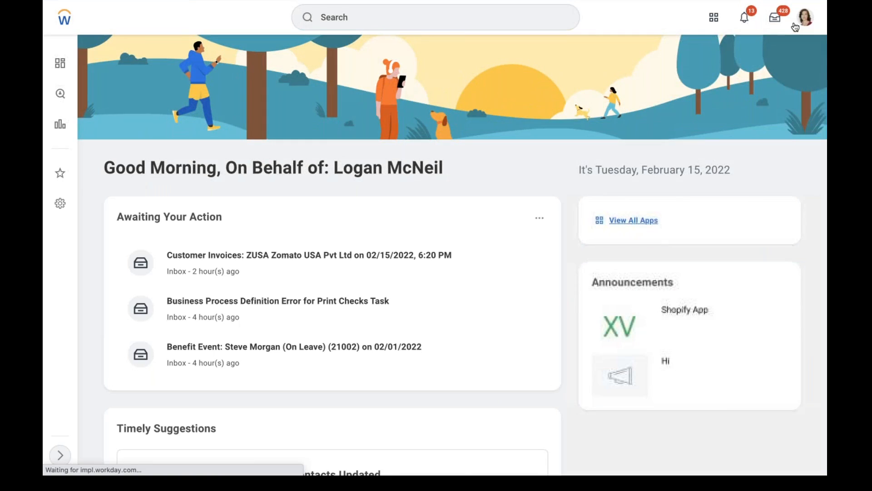
pyautogui.click(801, 26)
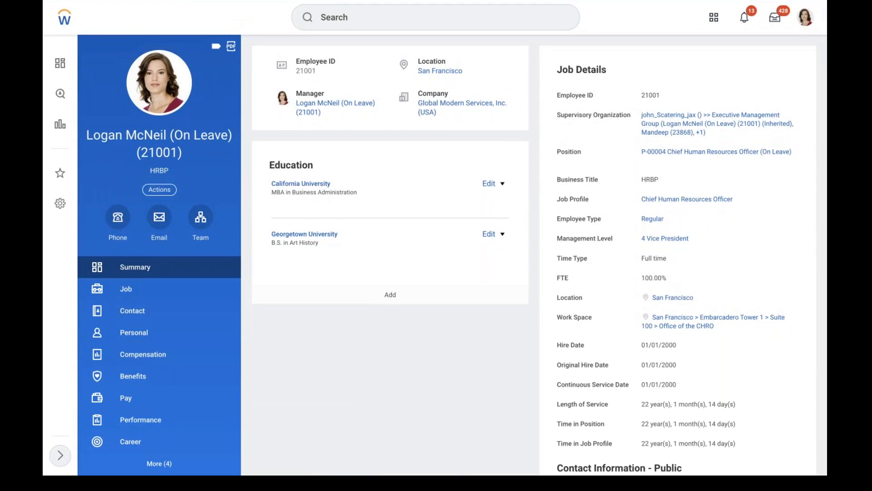
# Show the Benefits page listing AMD - Medical - MET LIFE, EE + Child, from 02/10/2022
pyautogui.click(141, 384)
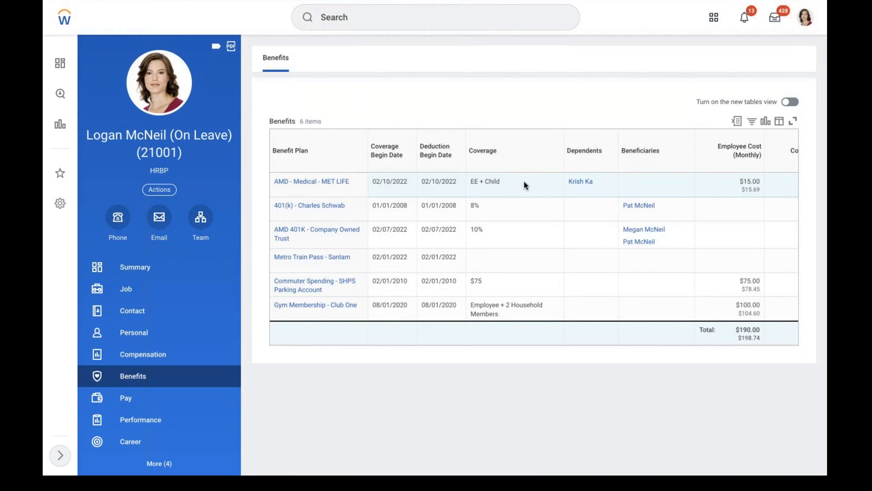
pyautogui.moveTo(703, 187)
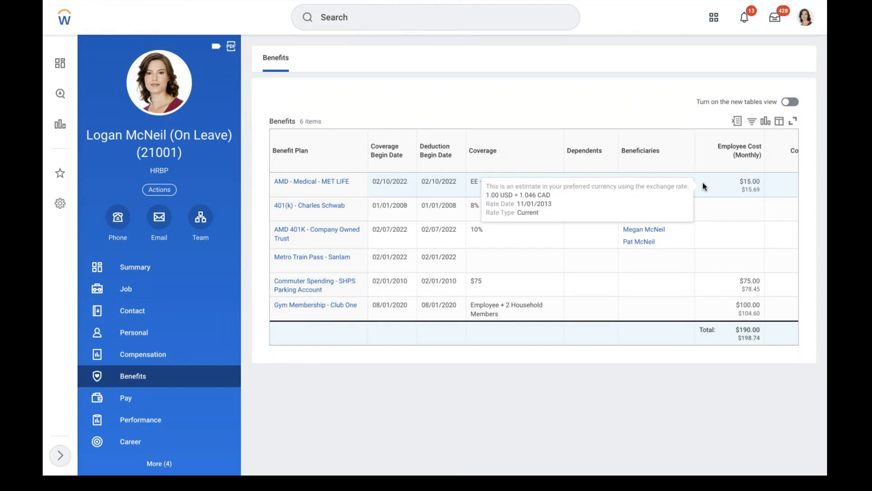
pyautogui.hscroll(3, 703, 186)
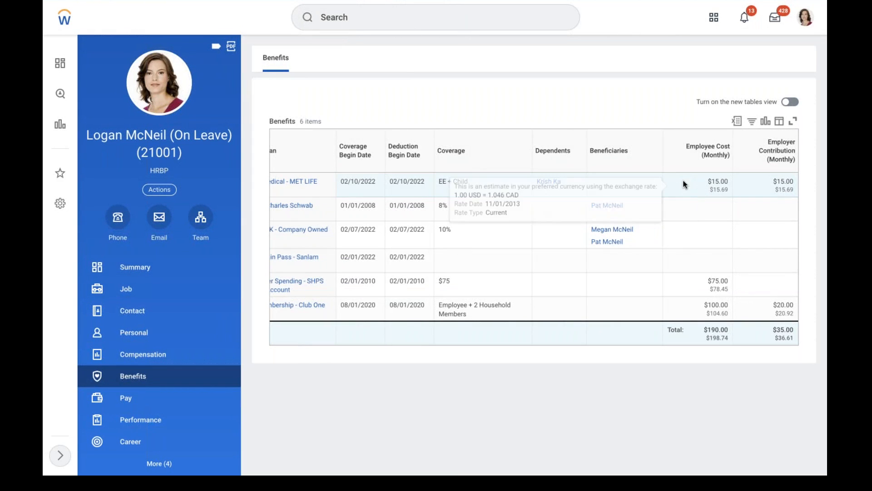
pyautogui.hscroll(-3, 677, 199)
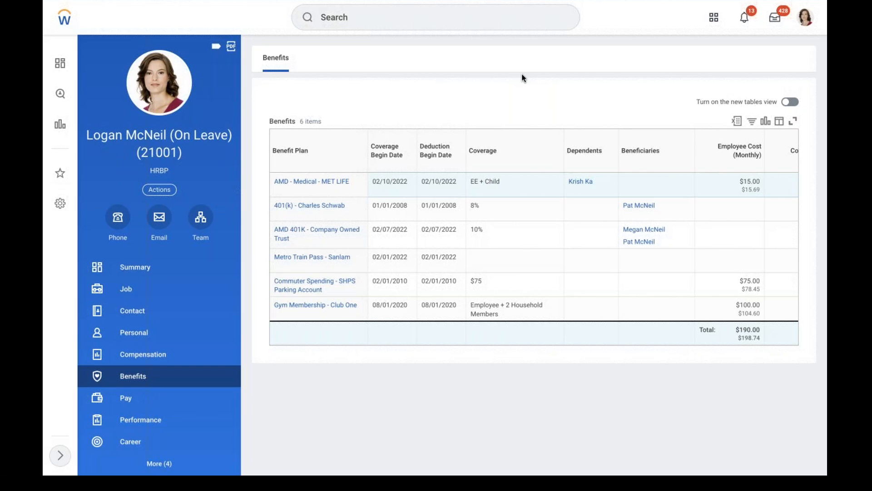
pyautogui.click(126, 290)
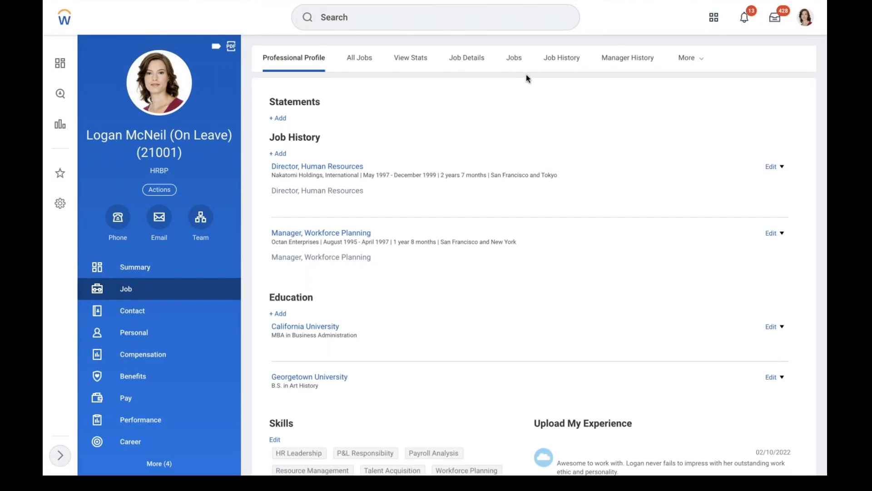
# Open View Worker History by Category from the Job section and show the Benefits events
pyautogui.click(698, 60)
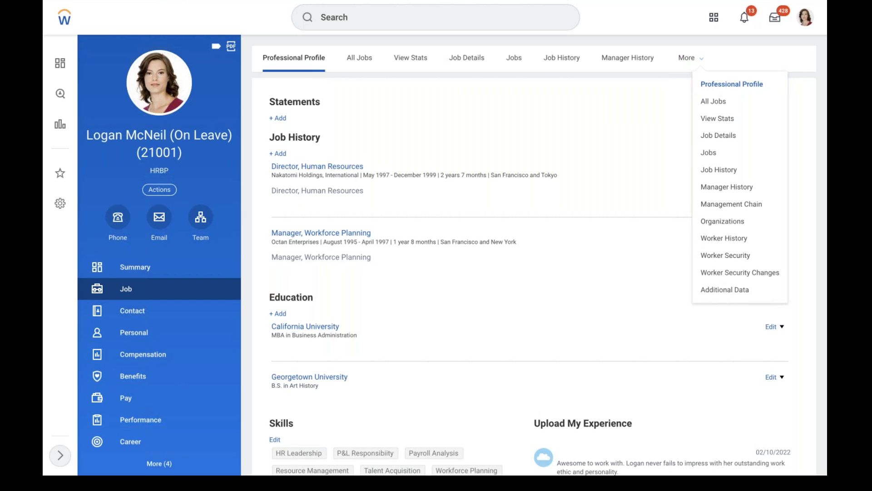
pyautogui.click(729, 237)
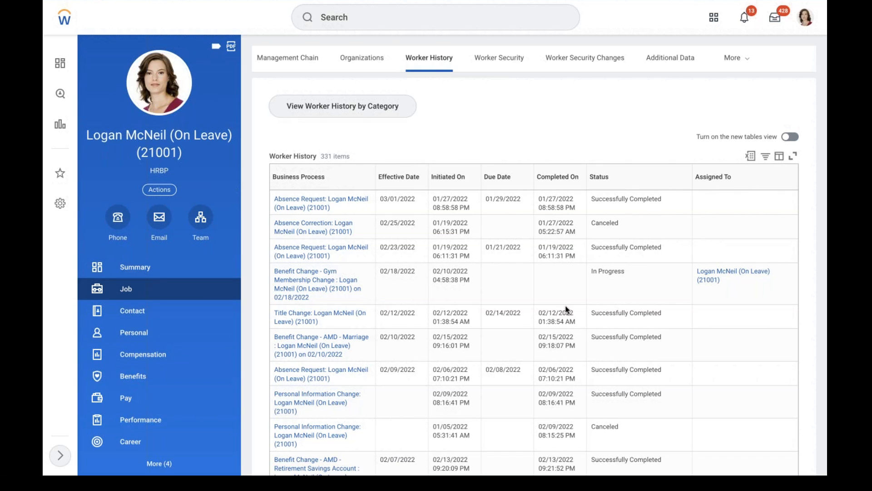
pyautogui.click(305, 105)
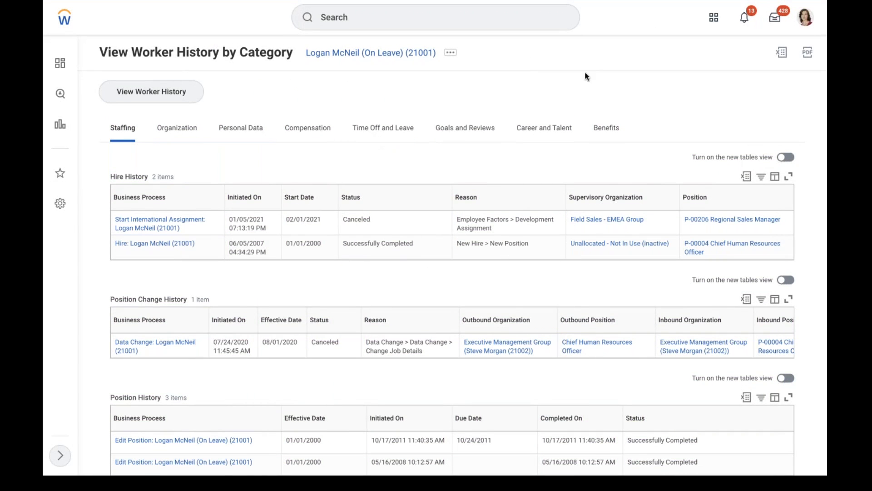
pyautogui.click(604, 129)
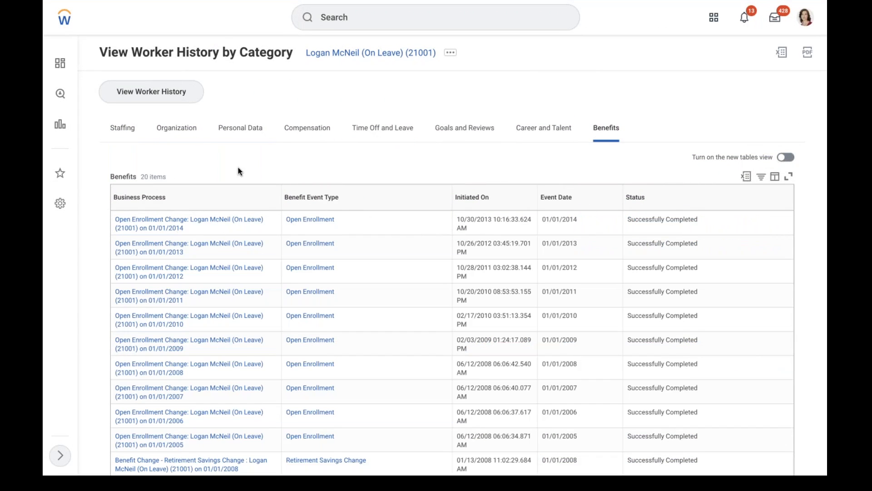
pyautogui.scroll(-7, 372, 176)
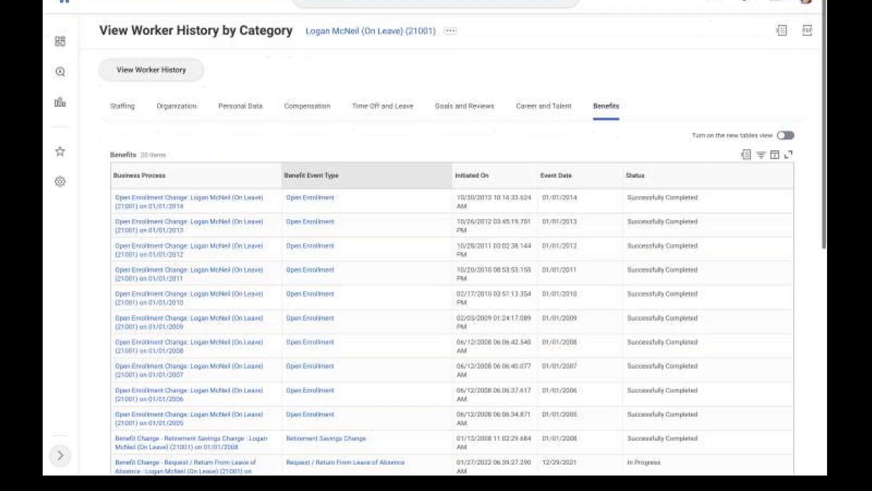
pyautogui.scroll(-3, 452, 227)
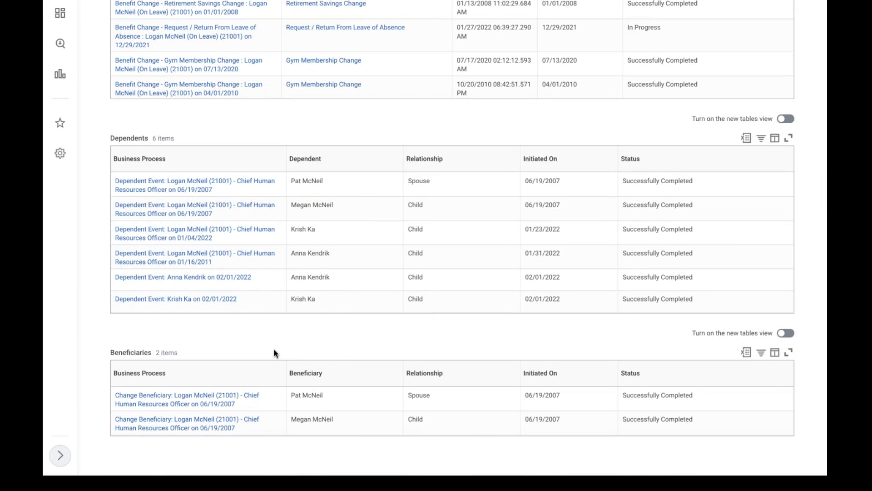
pyautogui.scroll(9, 274, 352)
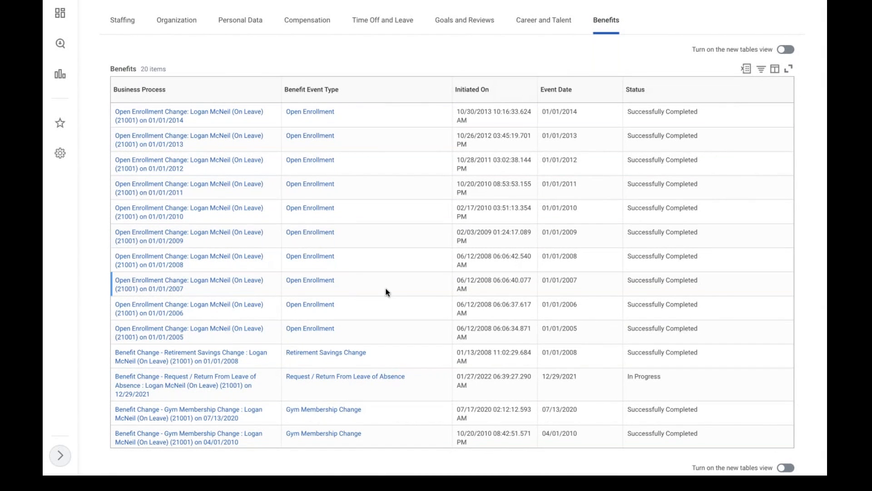
pyautogui.scroll(-1, 387, 291)
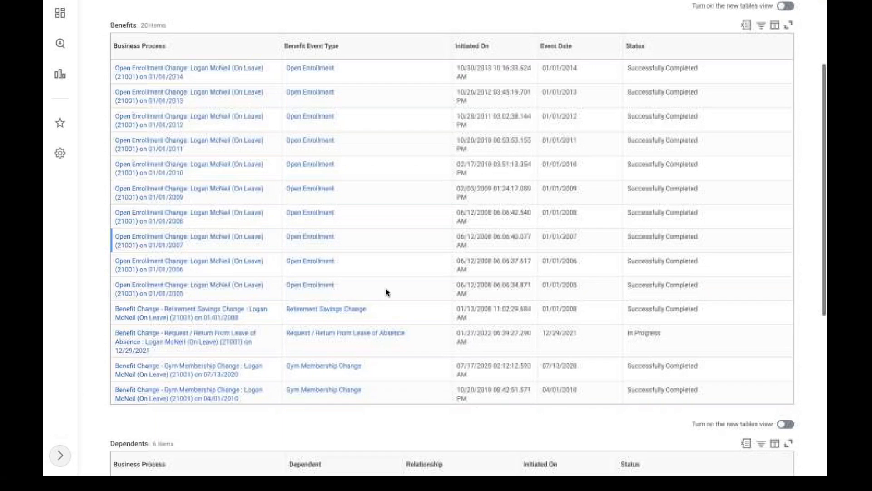
pyautogui.scroll(4, 387, 291)
pyautogui.scroll(-8, 387, 292)
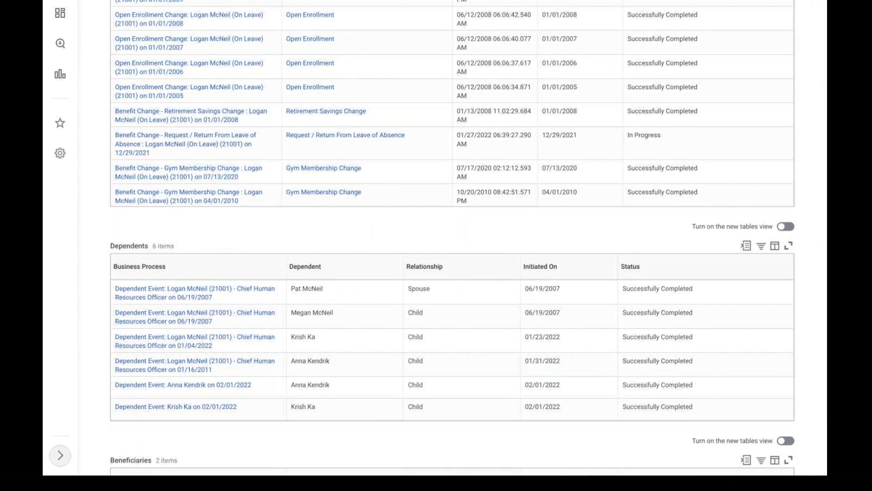
pyautogui.scroll(-3, 387, 292)
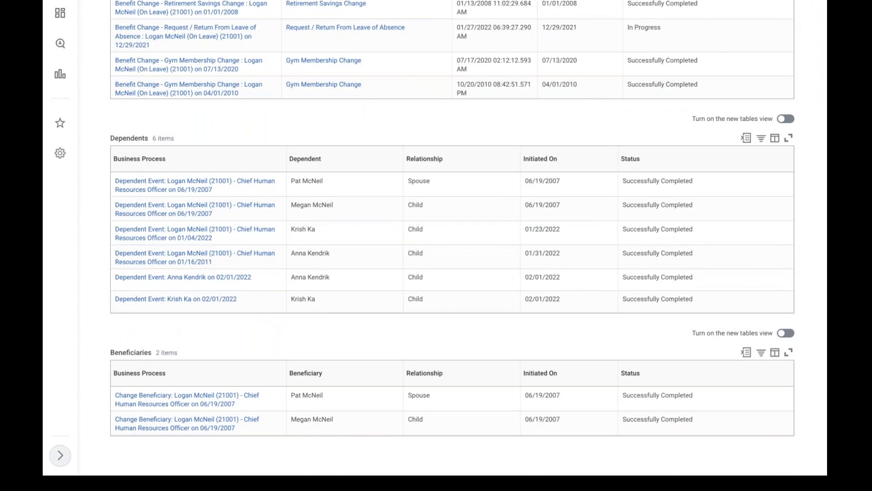
pyautogui.scroll(7, 451, 237)
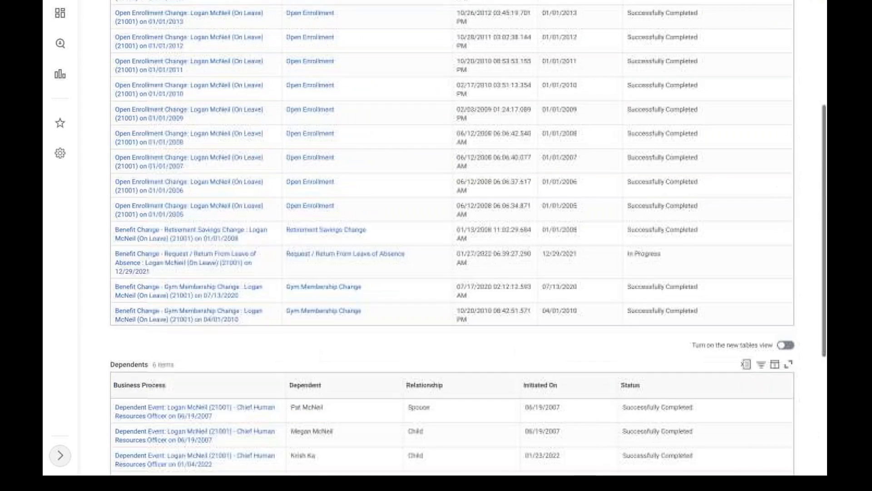
pyautogui.scroll(4, 452, 236)
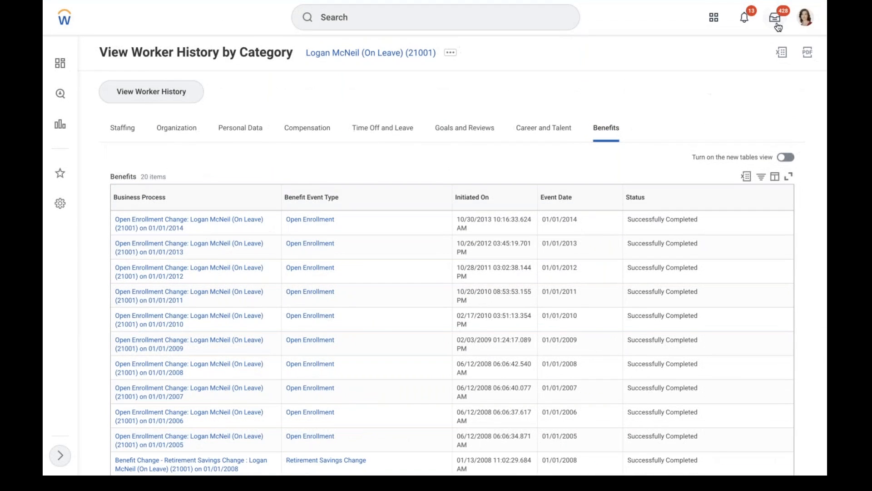
# From the Inbox Archive, open the 02/10/2022 AMD - Marriage benefit event and start rescinding it
pyautogui.click(806, 27)
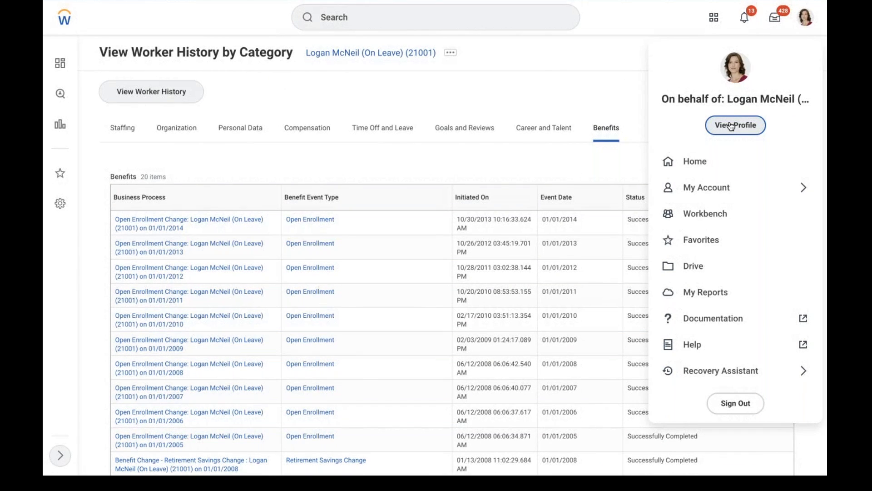
pyautogui.click(775, 18)
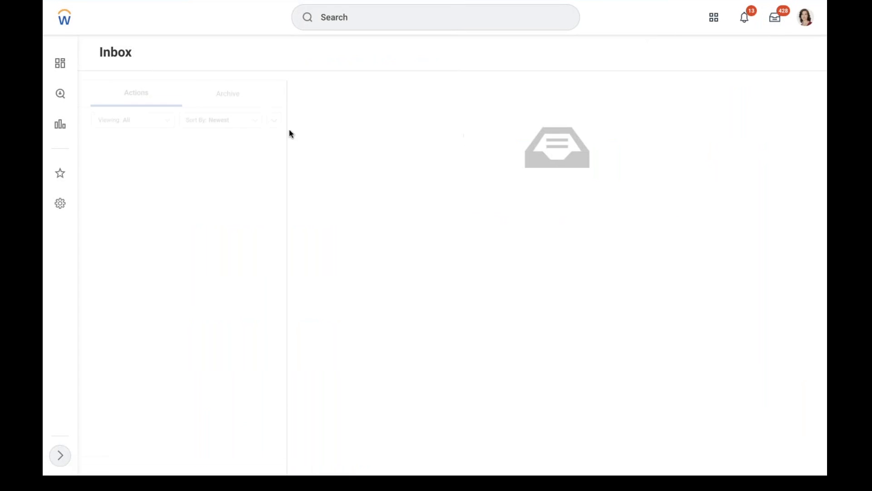
pyautogui.click(212, 106)
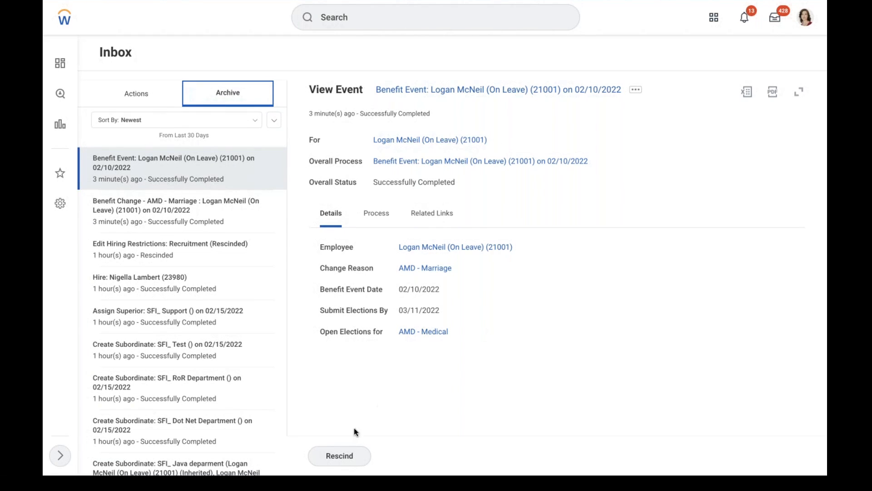
pyautogui.click(341, 455)
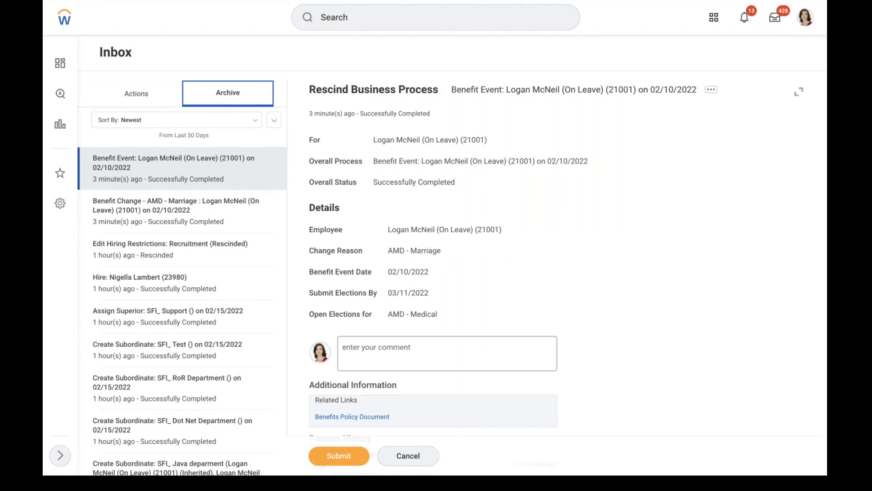
# Rescind the AMD - Marriage event with the comment 'testing', then search 'maintain enrollment inst'
pyautogui.click(389, 345)
pyautogui.write('testing')
pyautogui.click(345, 455)
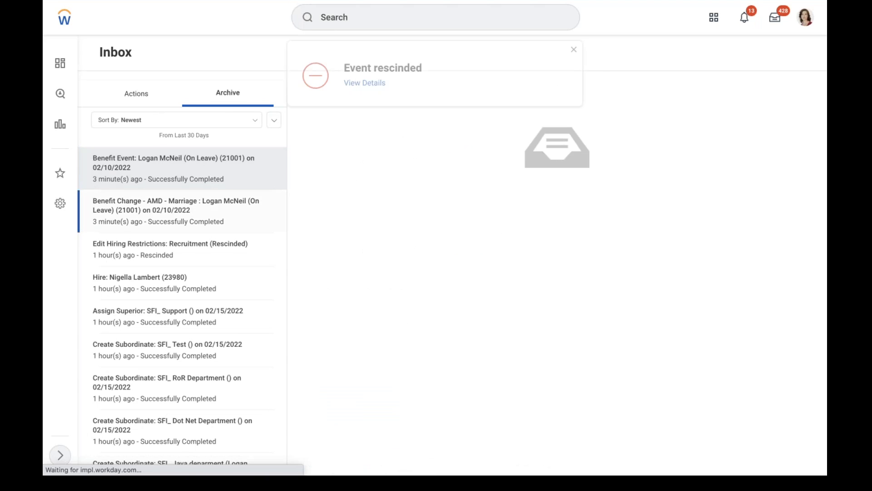
pyautogui.click(573, 49)
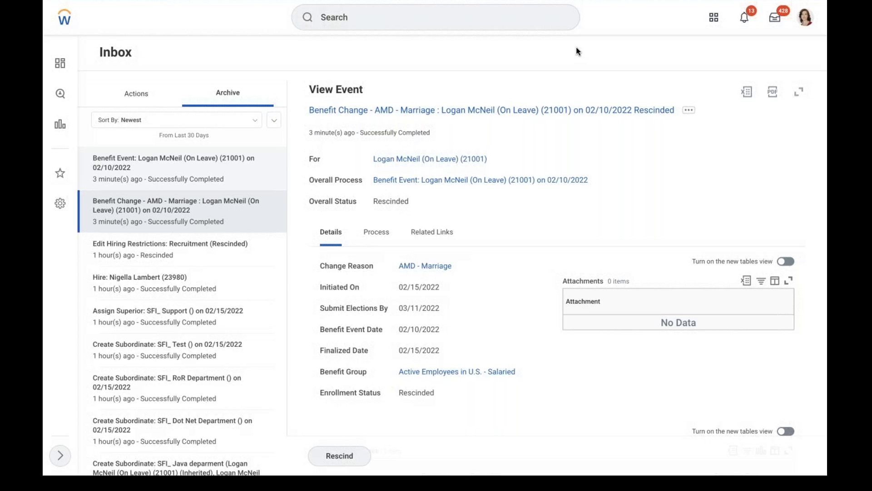
pyautogui.click(471, 27)
pyautogui.write('maintain ')
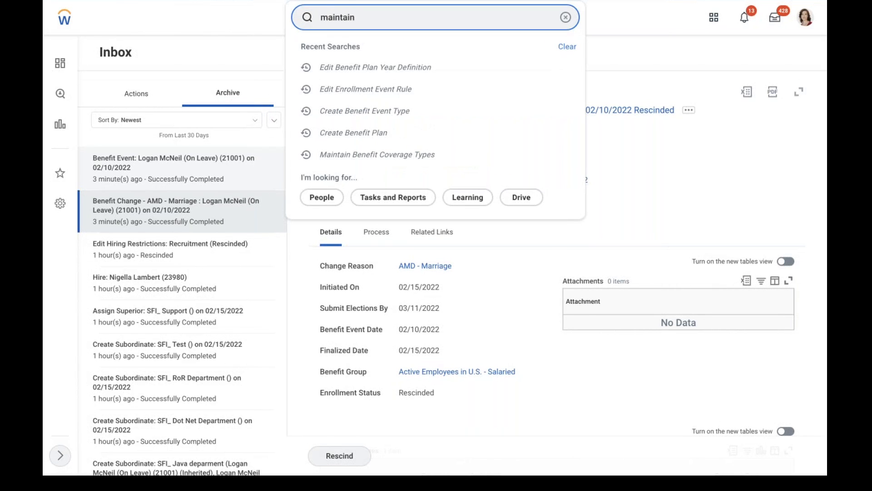
pyautogui.write('enrollment inst')
# Open Maintain Enrollment Instructions for the General Enrollment Sections
pyautogui.click(391, 51)
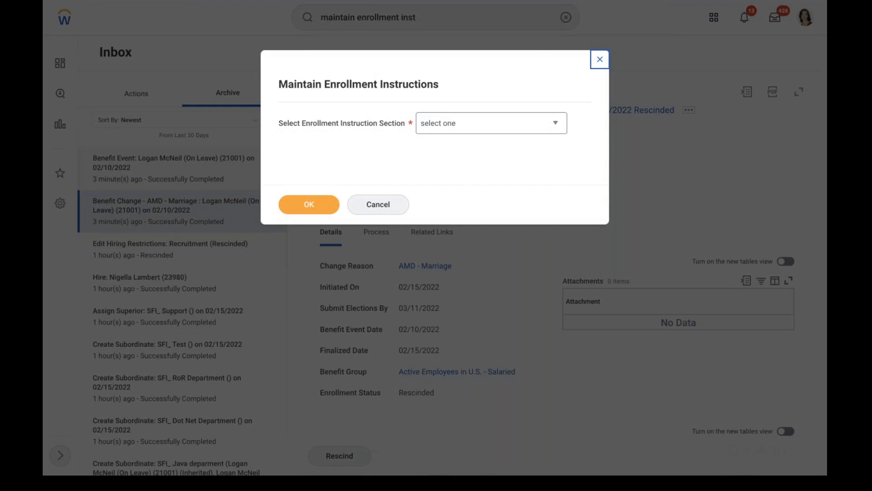
pyautogui.click(464, 120)
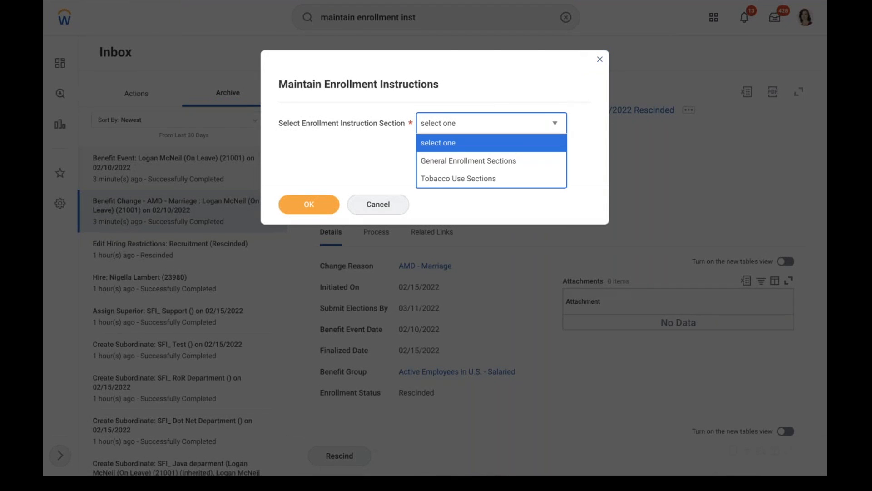
pyautogui.click(462, 164)
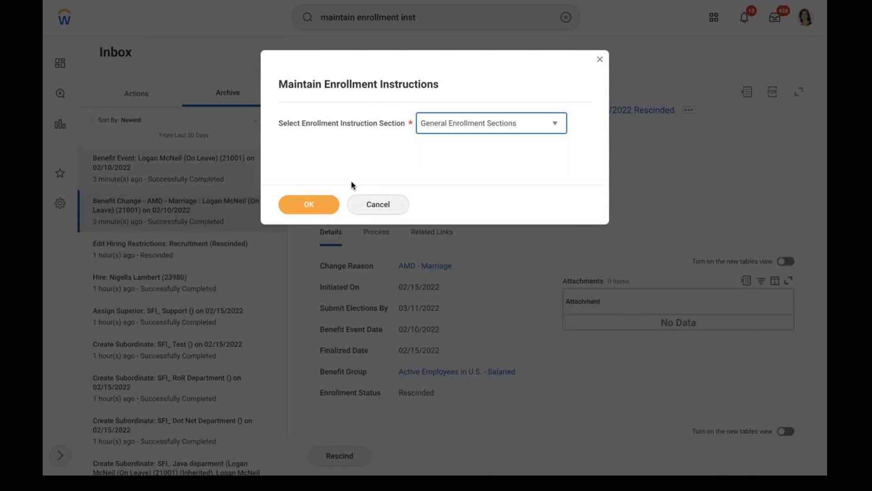
pyautogui.click(309, 205)
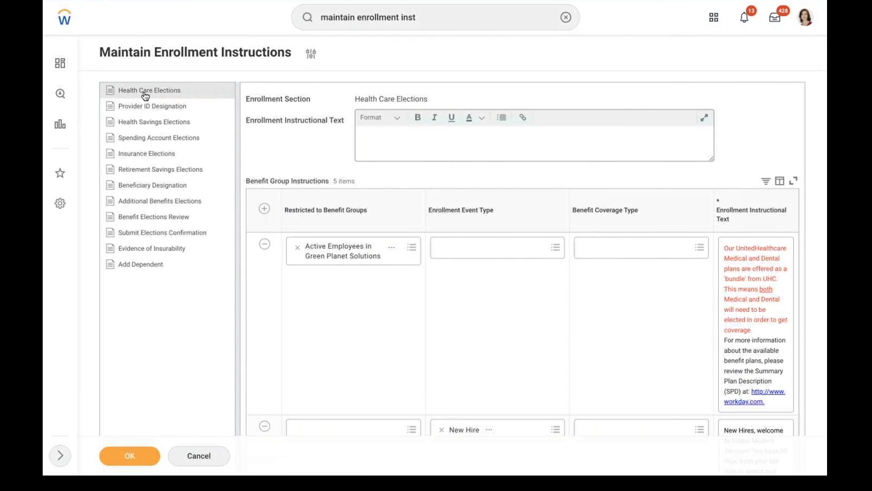
# Add a new Health Care Elections row for the Active Employees in U.S. - Salaried group
pyautogui.click(265, 208)
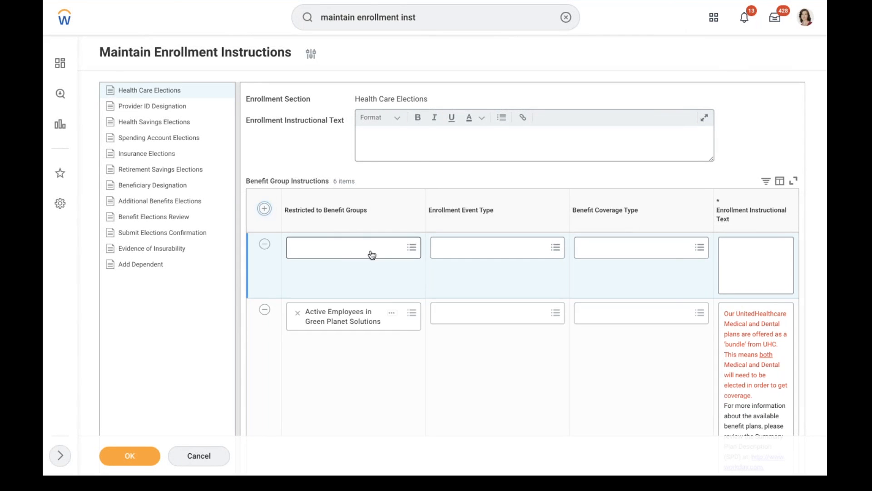
pyautogui.click(334, 246)
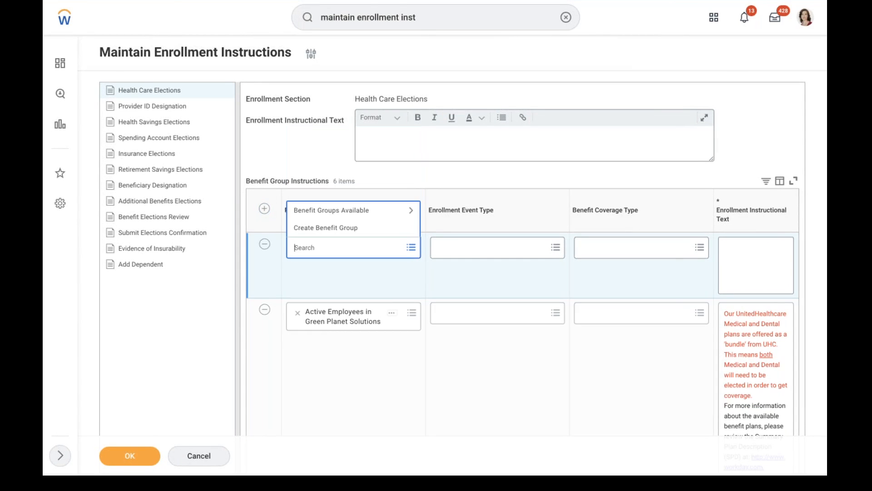
pyautogui.click(313, 211)
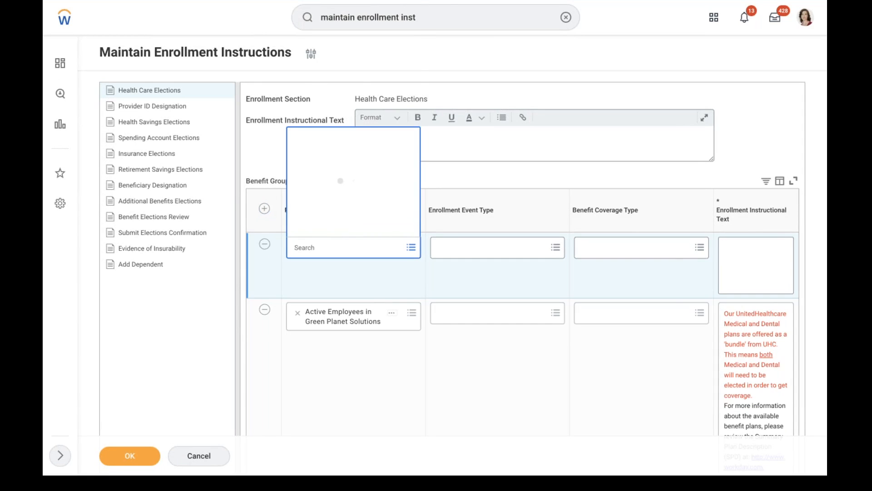
pyautogui.press('Down')
pyautogui.press('Down')
pyautogui.press('Down')
pyautogui.press('Down')
pyautogui.press('Down')
pyautogui.press('Down')
pyautogui.press('Down')
pyautogui.press('Down')
pyautogui.press('Down')
pyautogui.press('Down')
pyautogui.press('Down')
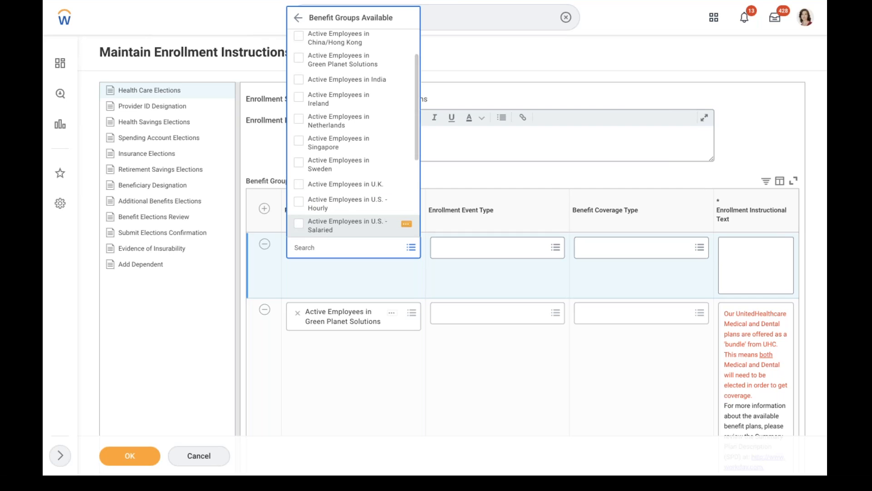
pyautogui.click(321, 226)
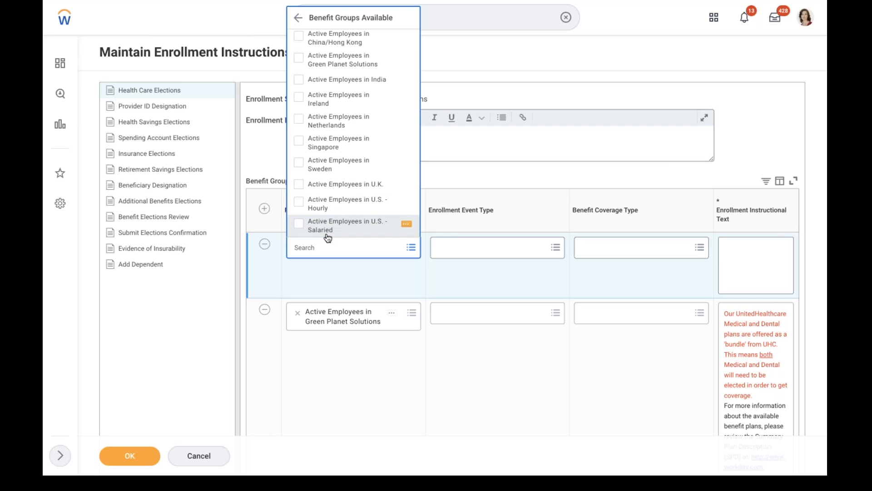
# Set the row's event type to AMD - Marriage and its coverage type to AMD - Medical
pyautogui.click(505, 252)
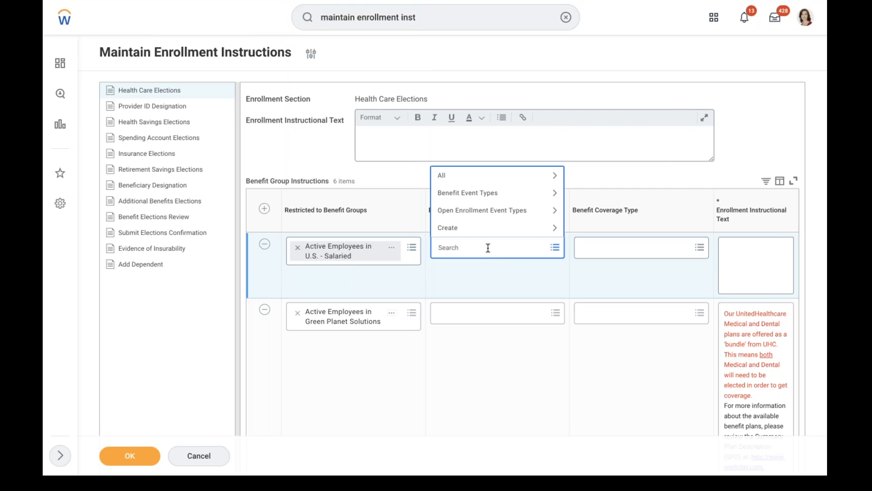
pyautogui.write('amd')
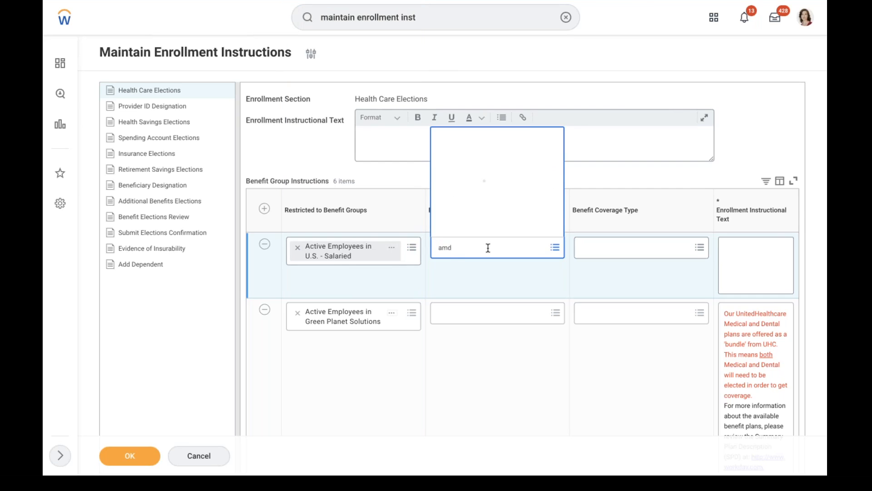
pyautogui.click(493, 189)
pyautogui.click(582, 248)
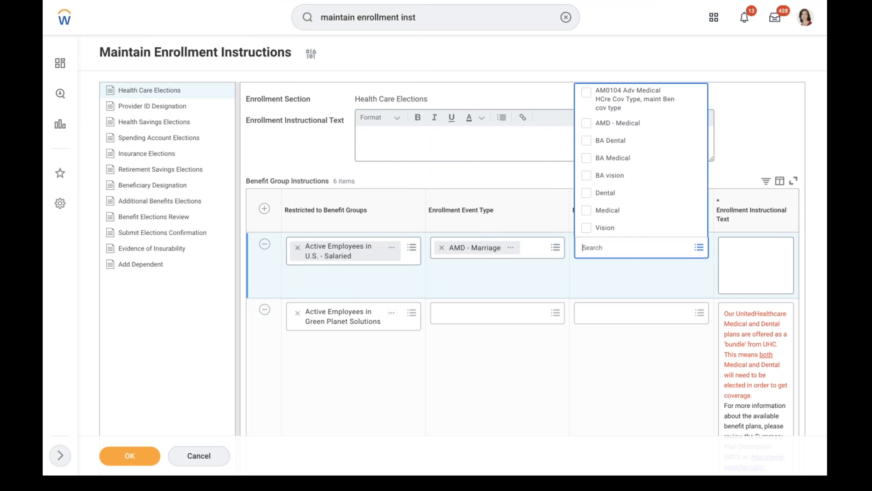
pyautogui.click(633, 123)
pyautogui.click(772, 254)
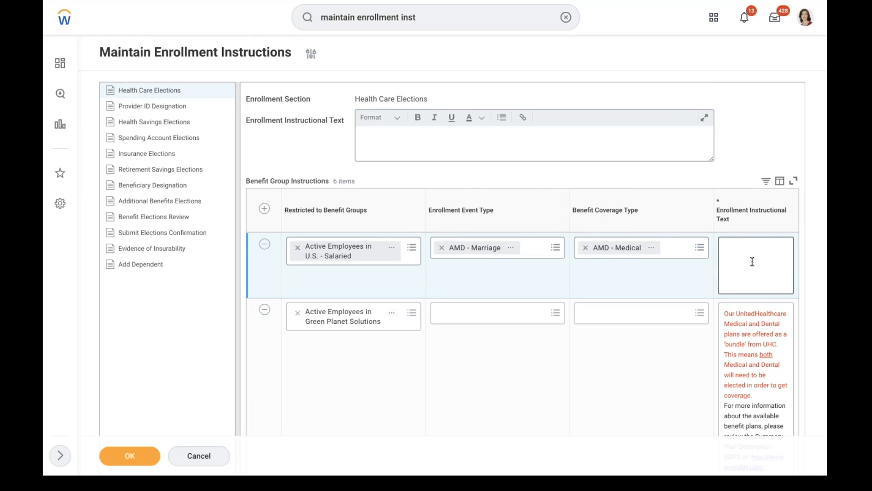
pyautogui.click(756, 283)
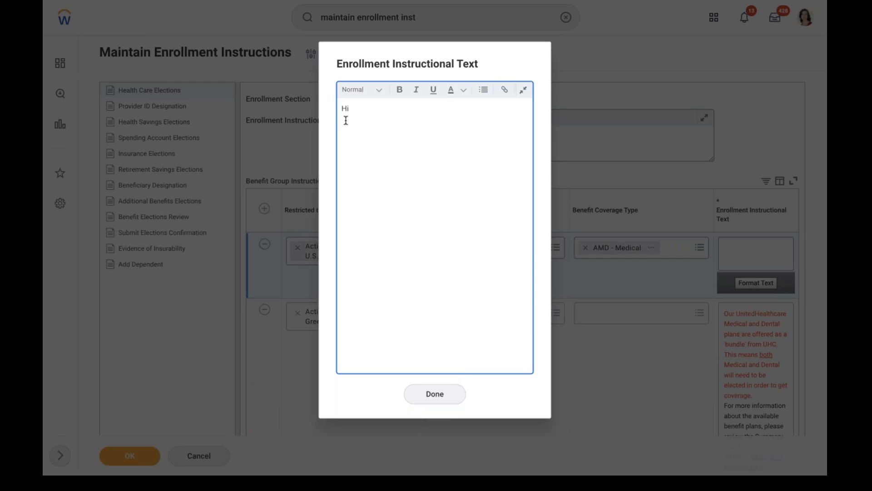
# Type the eligibility sentence and the 'Allowed dependents' lines Spouse and Children
pyautogui.write('Your eligible to enroll your depnendents in to this')
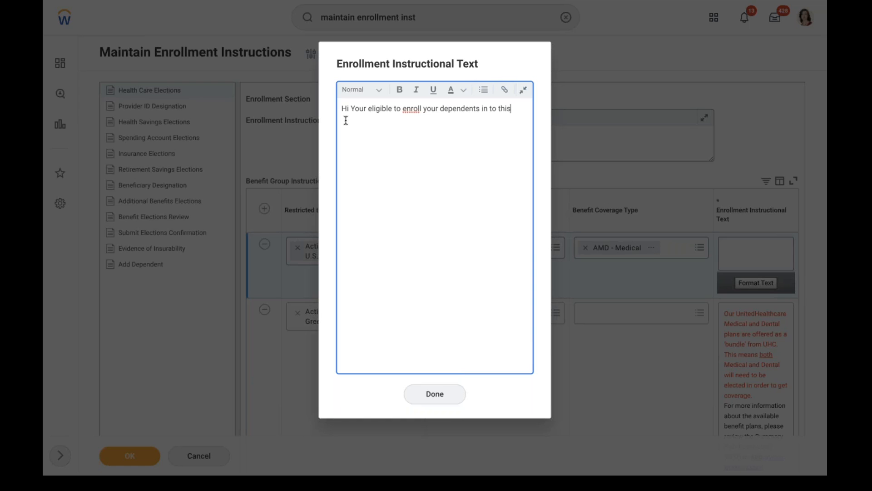
pyautogui.write(' plan')
pyautogui.write('Allowed ')
pyautogui.write('dependen')
pyautogui.write('ts')
pyautogui.press('Return')
pyautogui.press('Return')
pyautogui.press('BackSpace')
pyautogui.write('Spouse')
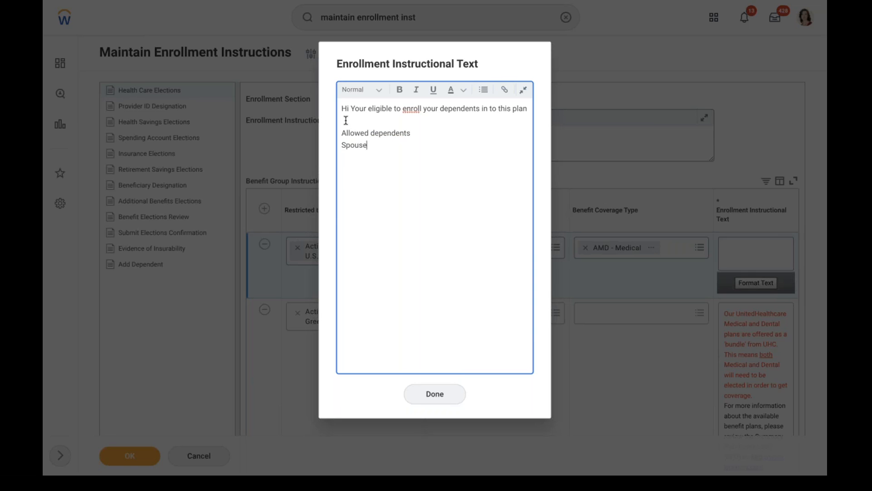
pyautogui.press('Return')
pyautogui.write('Children')
# Dismiss the spelling menu and begin the paragraph 'If you have any questions on this plan...'
pyautogui.rightClick(416, 106)
pyautogui.press('Escape')
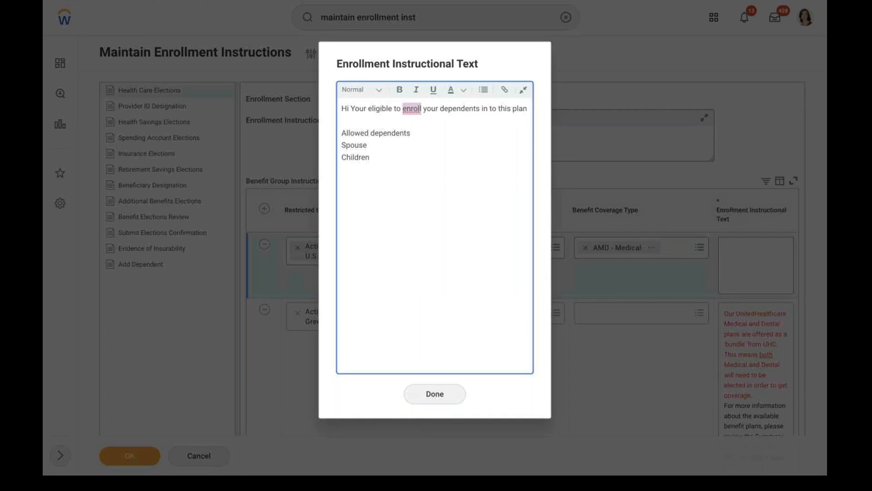
pyautogui.click(529, 107)
pyautogui.press('Return')
pyautogui.press('Return')
pyautogui.press('Return')
pyautogui.write('If you have any')
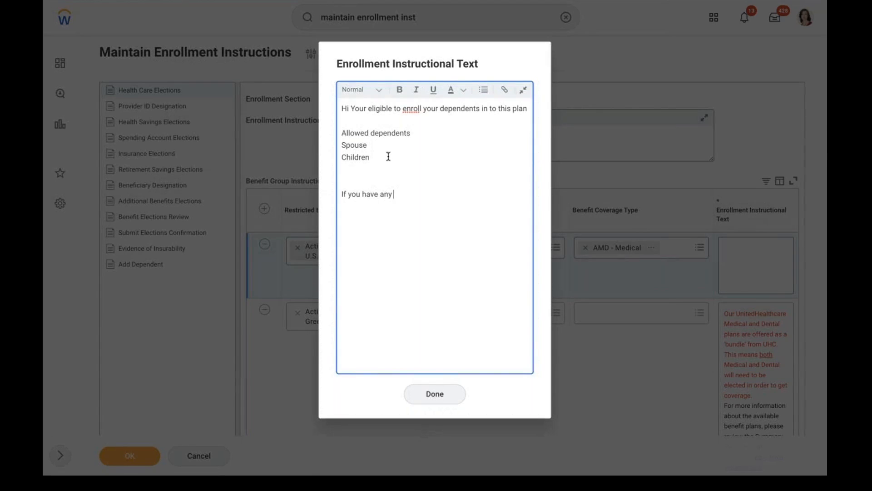
pyautogui.write(' questions on this plan, please')
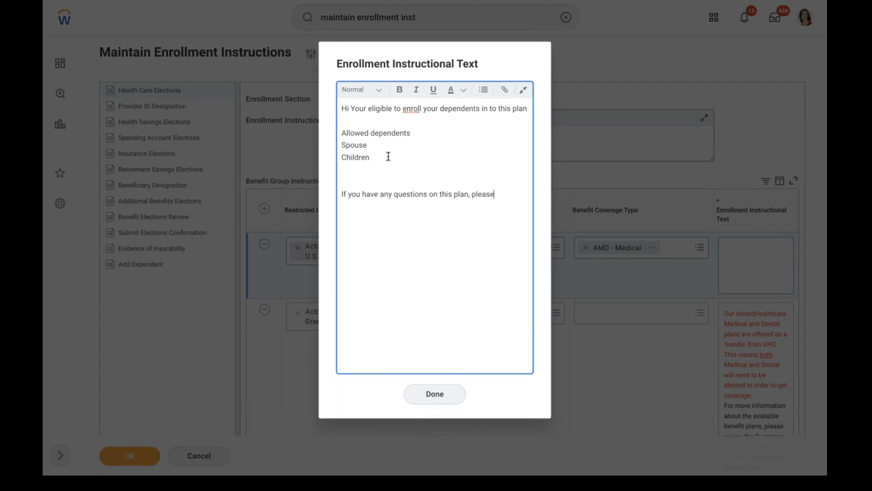
pyautogui.write(' select below link')
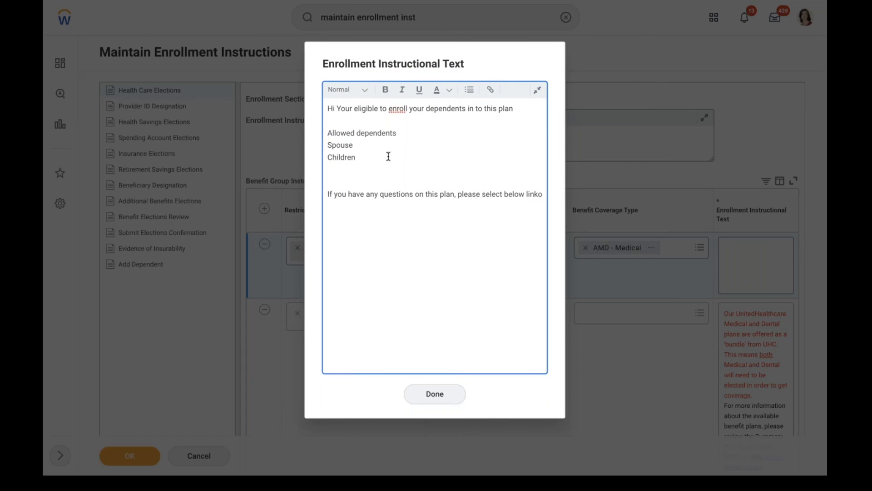
pyautogui.write(' or r')
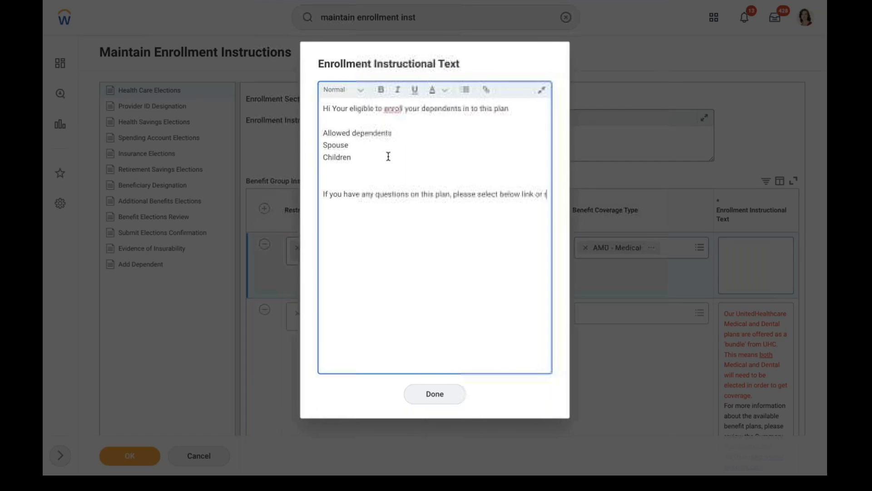
pyautogui.write('eachout to')
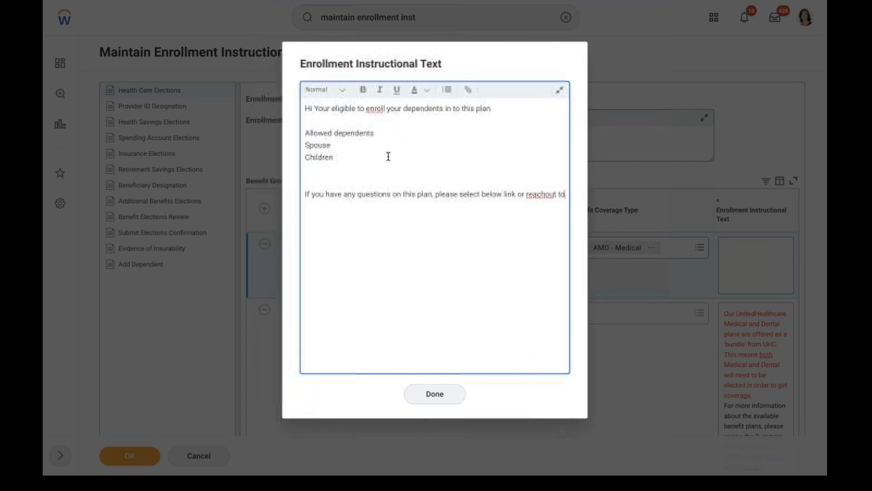
pyautogui.write(' your benef')
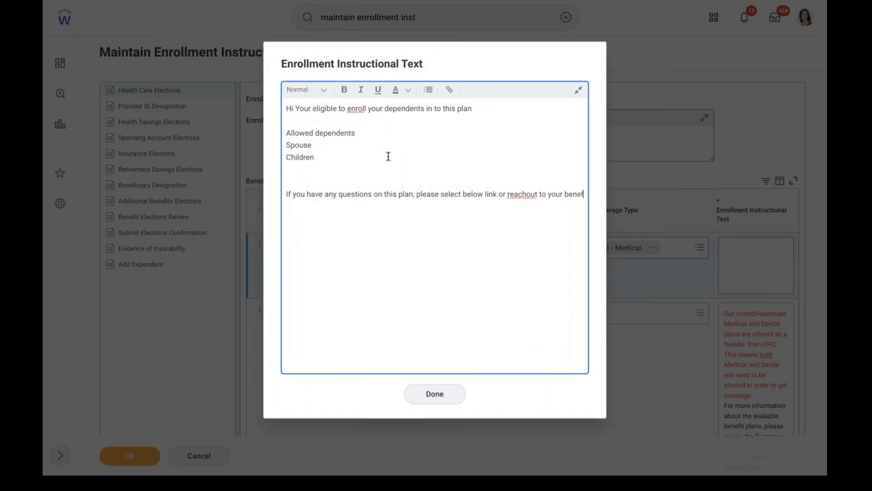
pyautogui.write('it partner')
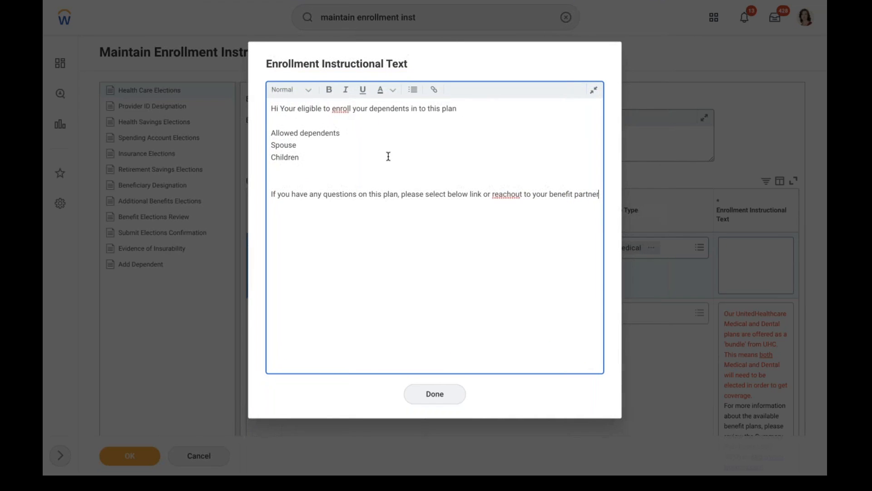
# Correct 'reachout' to 'reach-out' and reopen the text in the large editor
pyautogui.rightClick(504, 191)
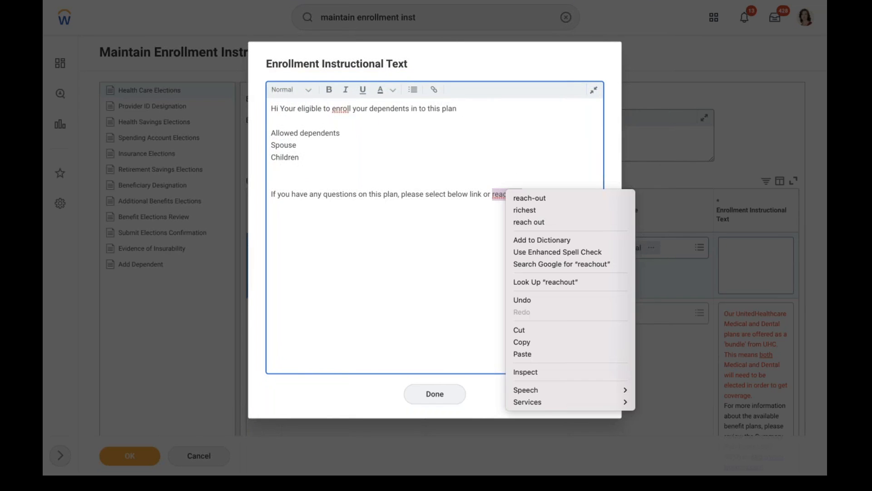
pyautogui.click(527, 196)
pyautogui.click(596, 92)
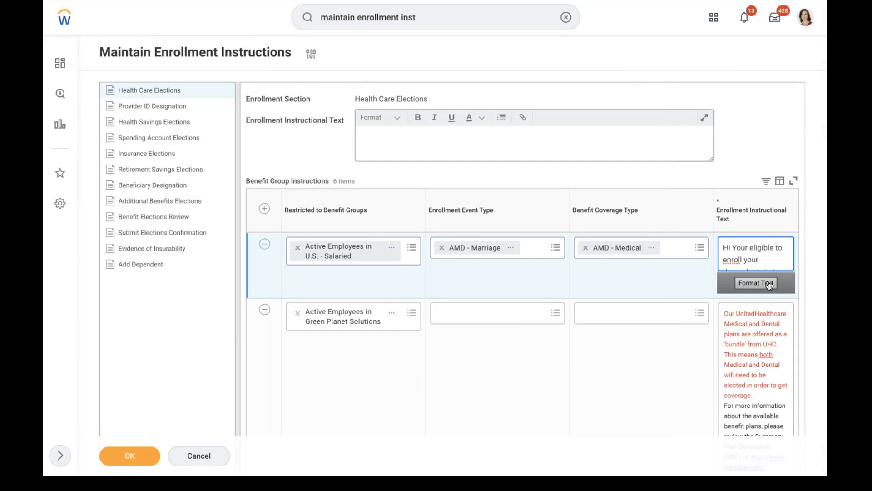
pyautogui.click(768, 283)
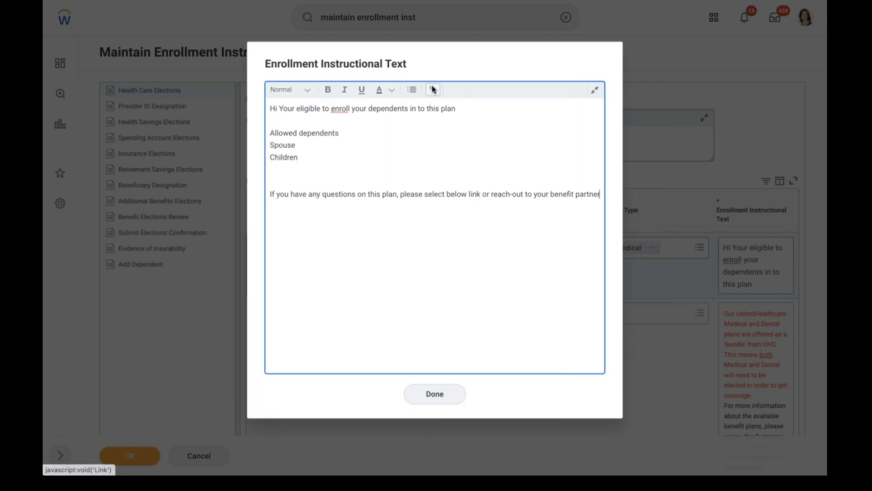
pyautogui.click(432, 89)
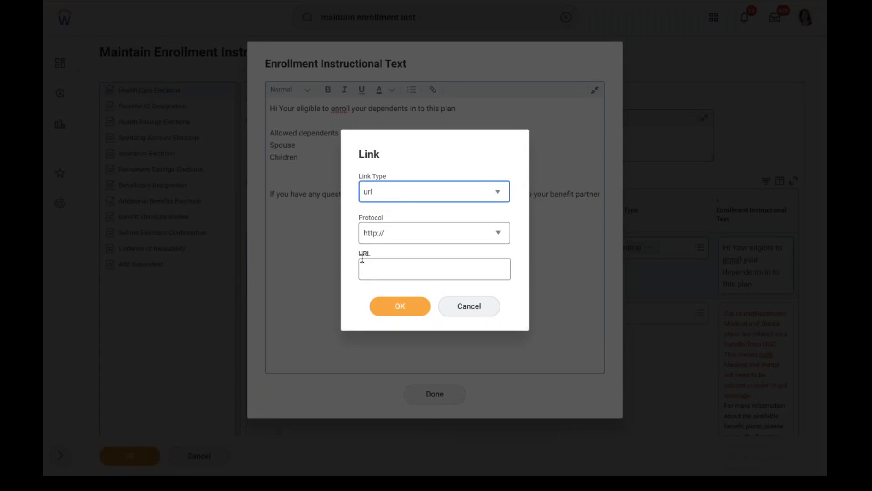
pyautogui.click(390, 270)
pyautogui.write('abcd.co')
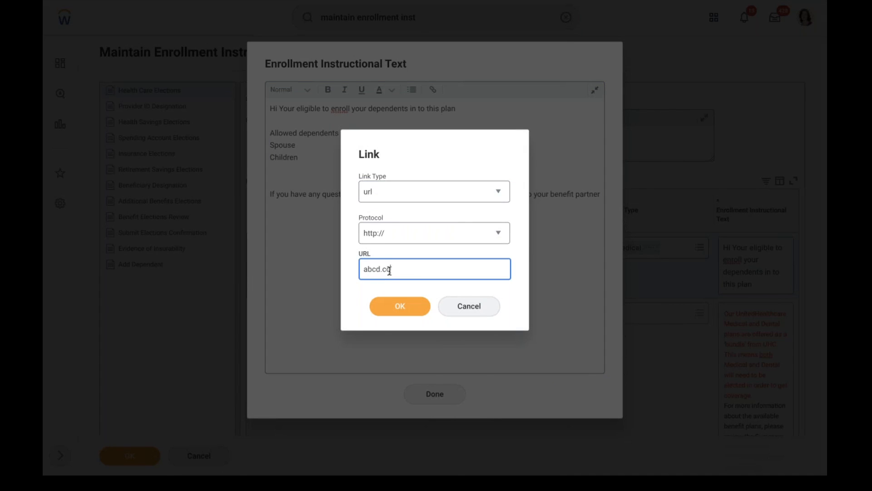
pyautogui.press('BackSpace')
pyautogui.press('BackSpace')
pyautogui.press('BackSpace')
pyautogui.press('BackSpace')
pyautogui.press('BackSpace')
pyautogui.press('BackSpace')
pyautogui.write('abcd.com')
pyautogui.click(405, 305)
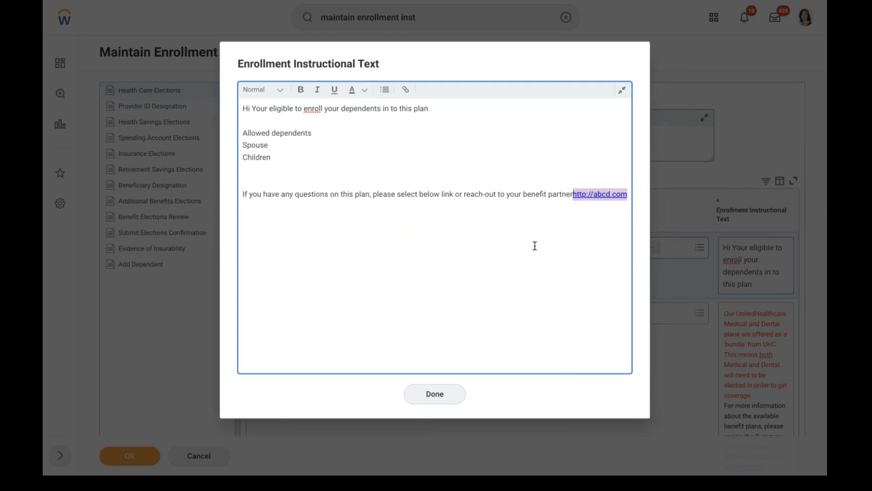
pyautogui.click(535, 245)
pyautogui.click(470, 306)
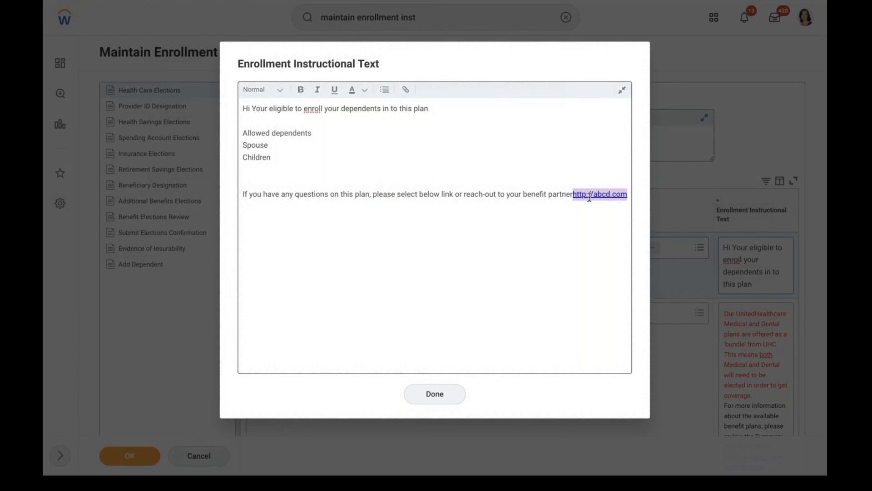
# Make the Spouse and Children lines bold
pyautogui.rightClick(314, 110)
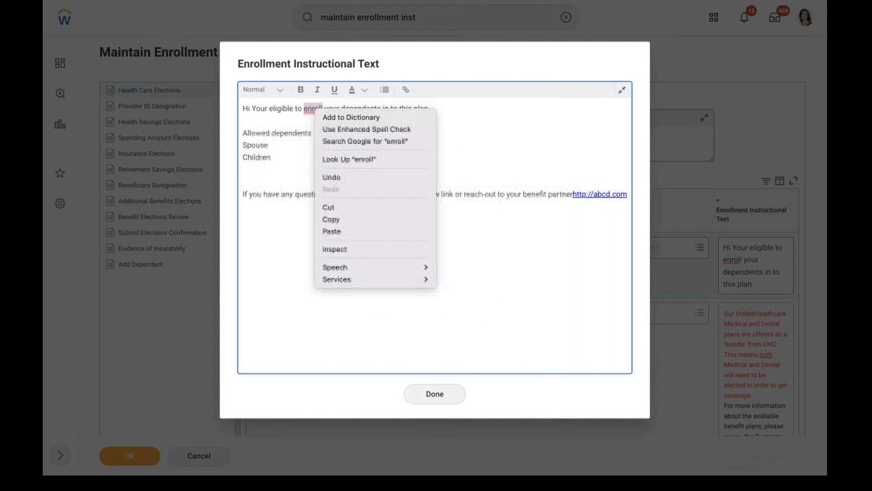
pyautogui.click(305, 112)
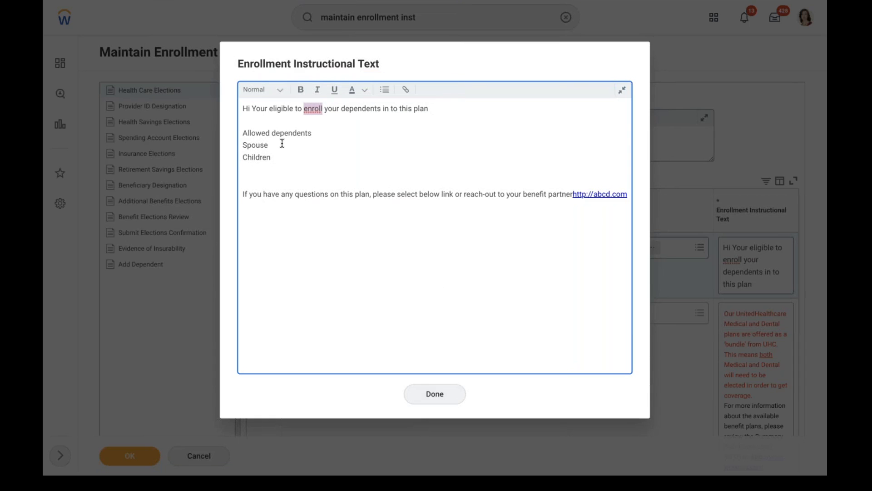
pyautogui.moveTo(277, 156); pyautogui.dragTo(243, 144)
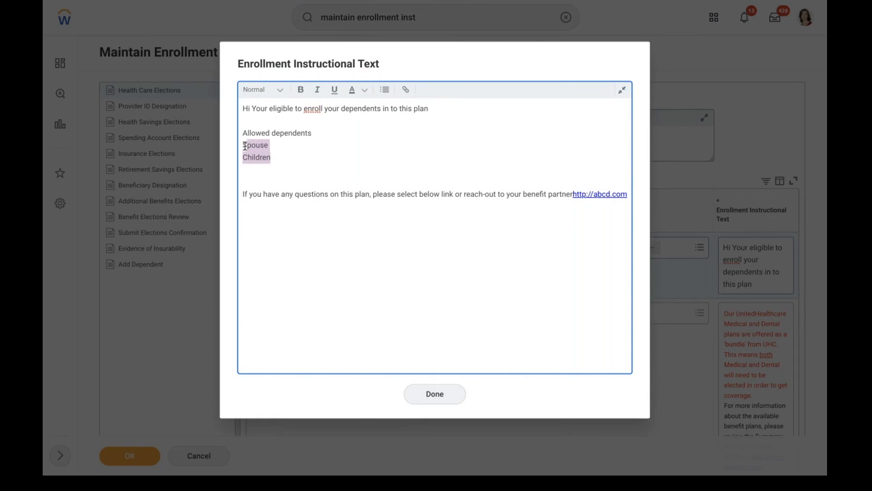
pyautogui.click(301, 90)
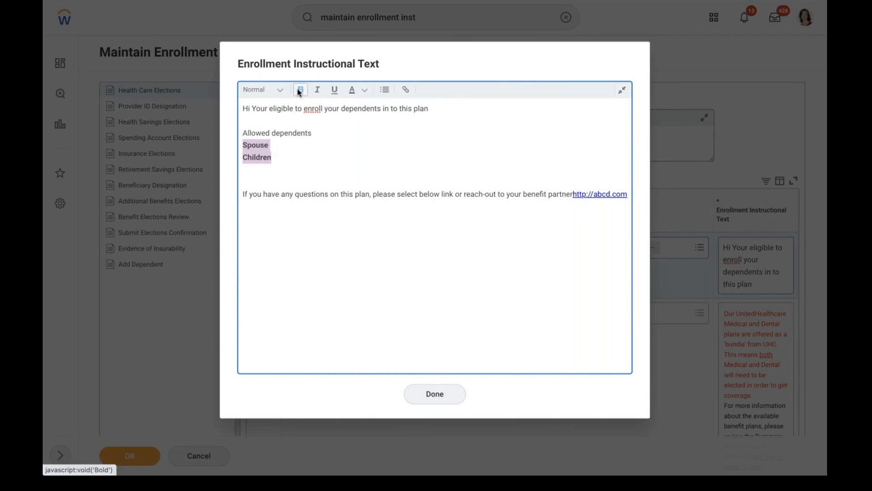
pyautogui.click(366, 174)
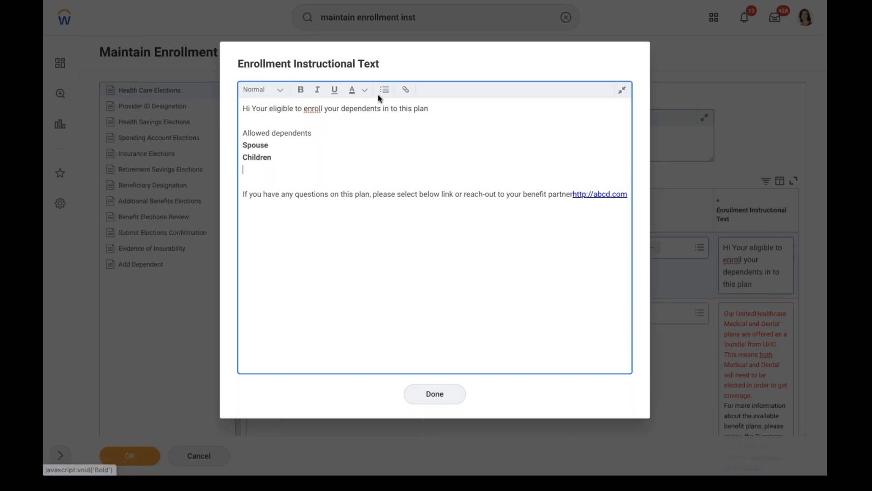
# Turn Spouse and Children into a bulleted list and save the text with Done
pyautogui.moveTo(240, 145); pyautogui.dragTo(272, 155)
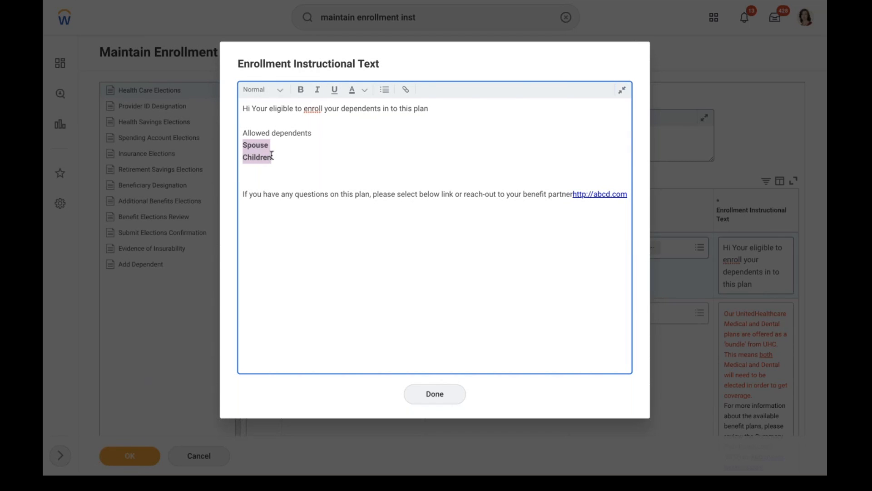
pyautogui.click(385, 89)
pyautogui.click(334, 159)
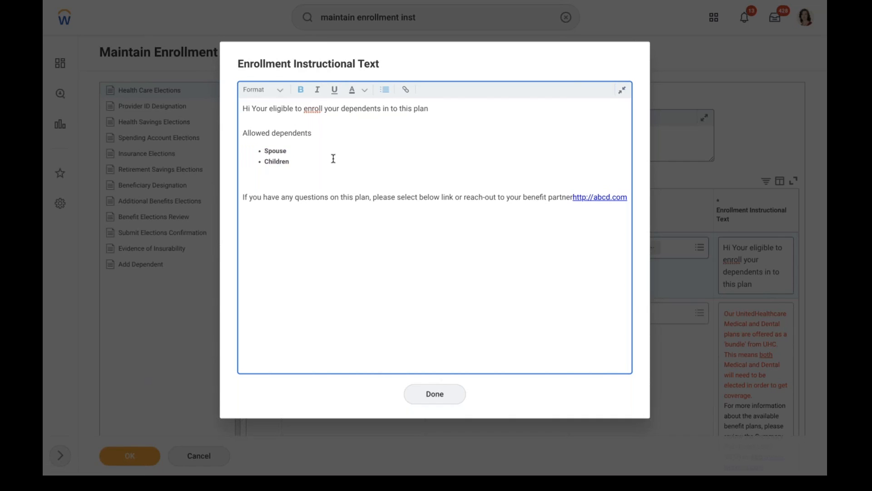
pyautogui.click(365, 91)
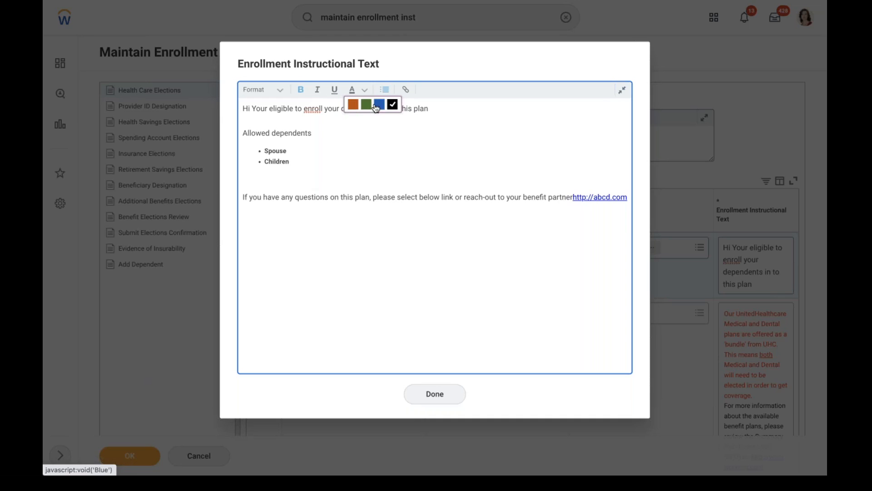
pyautogui.click(356, 138)
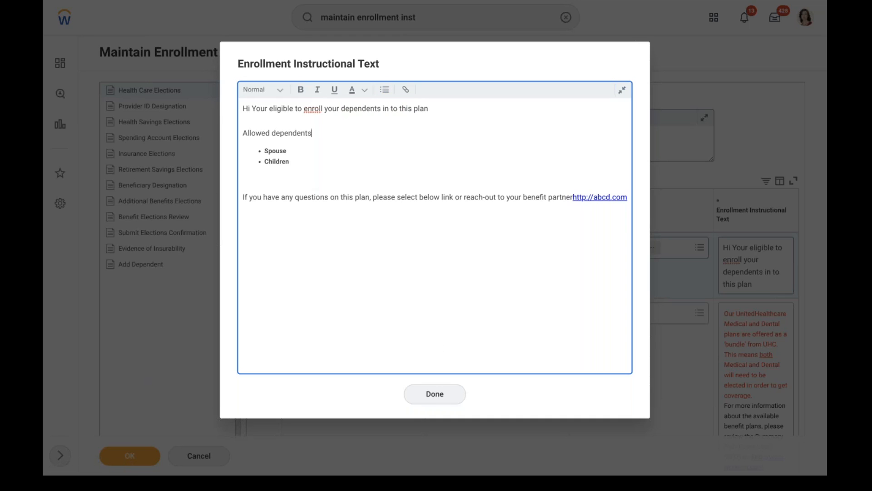
pyautogui.click(439, 402)
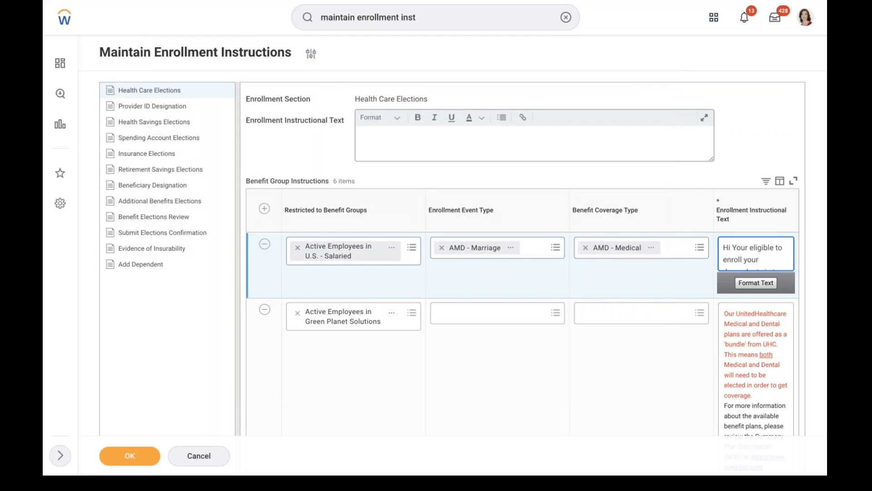
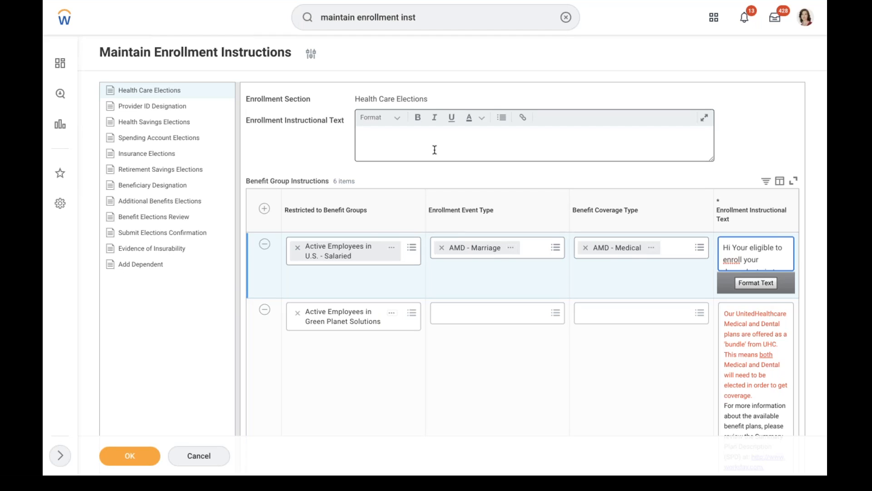
# Save the Health Care Elections enrollment instructions, now six benefit group entries including the marriage dependents message
pyautogui.click(435, 150)
pyautogui.click(323, 390)
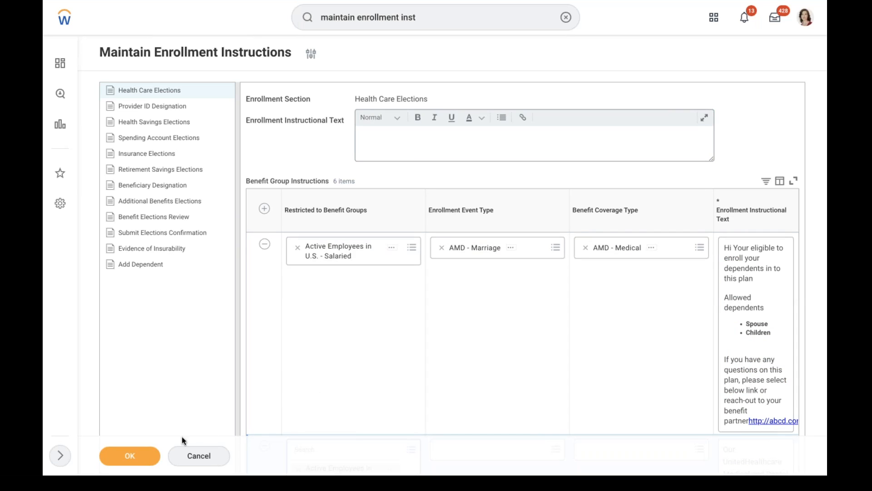
pyautogui.click(129, 455)
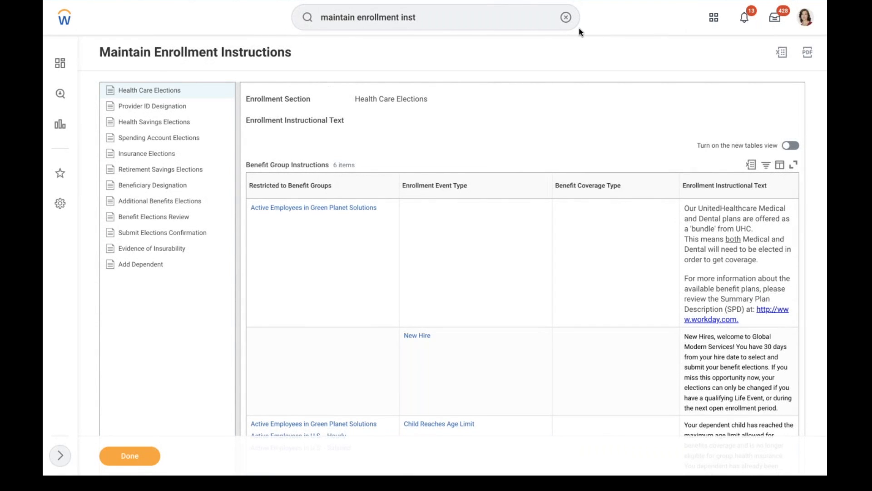
# Open Maintain Benefit Electronic Signatures via a 'maintain electr' search and add a new signature row
pyautogui.click(566, 18)
pyautogui.write('maint')
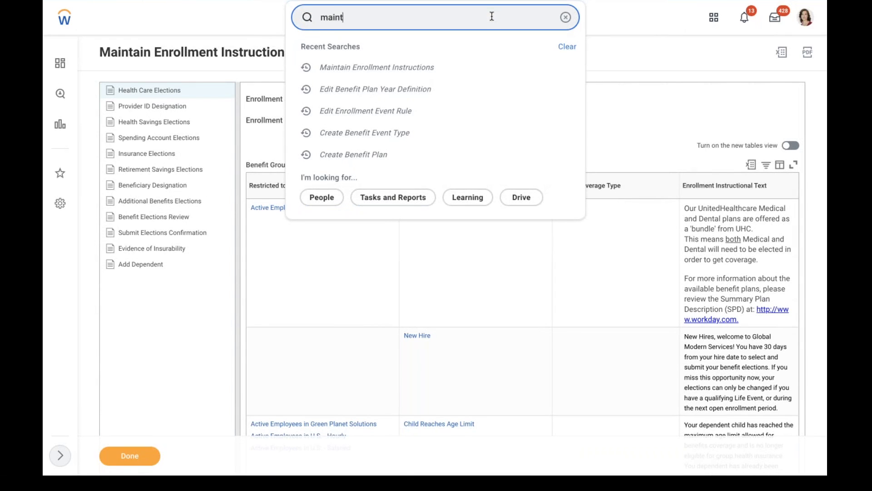
pyautogui.write('ain electr')
pyautogui.click(426, 51)
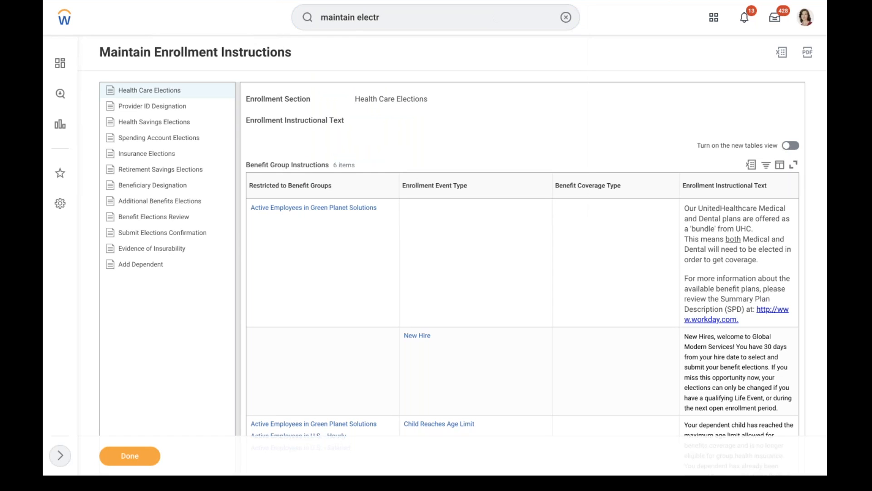
pyautogui.scroll(-5, 459, 70)
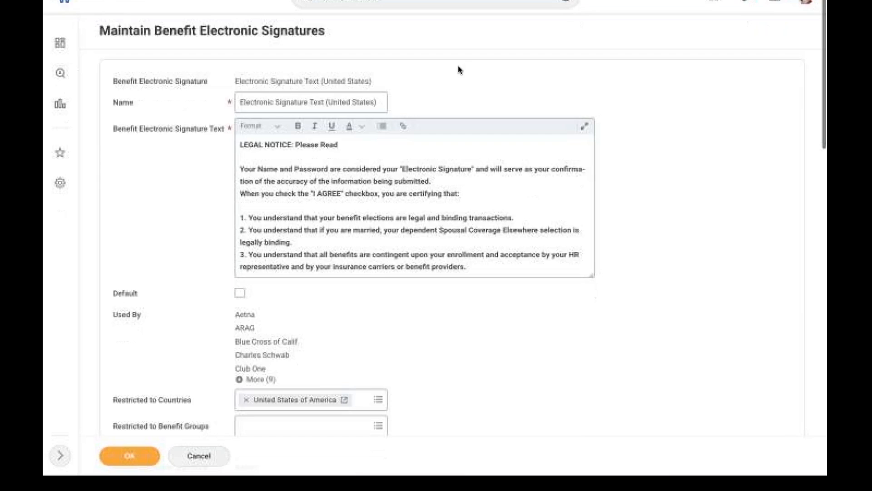
pyautogui.scroll(-10, 459, 218)
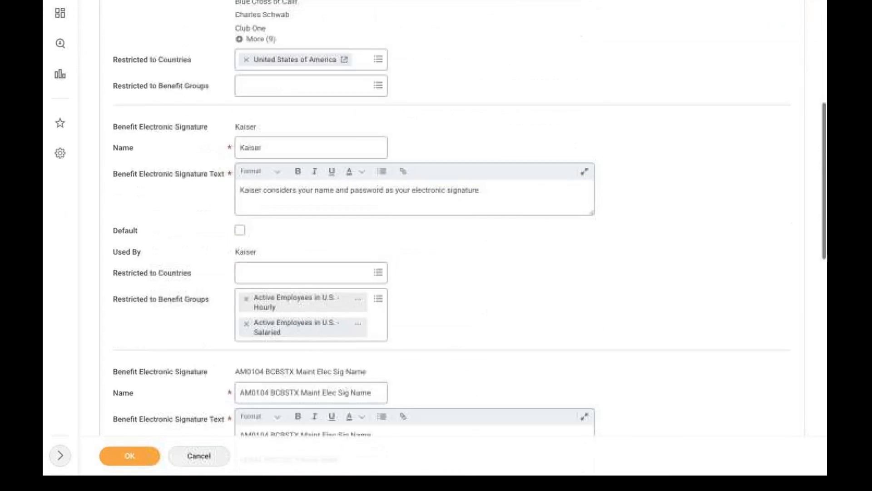
pyautogui.scroll(-6, 151, 280)
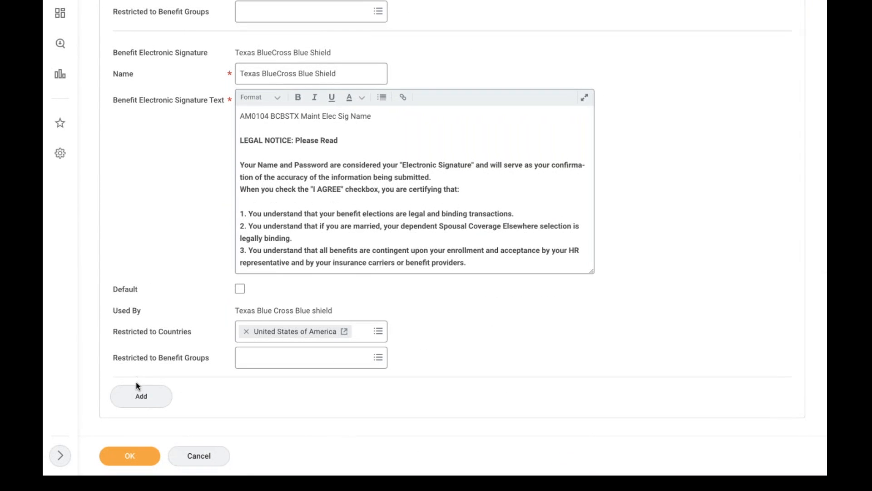
pyautogui.click(139, 396)
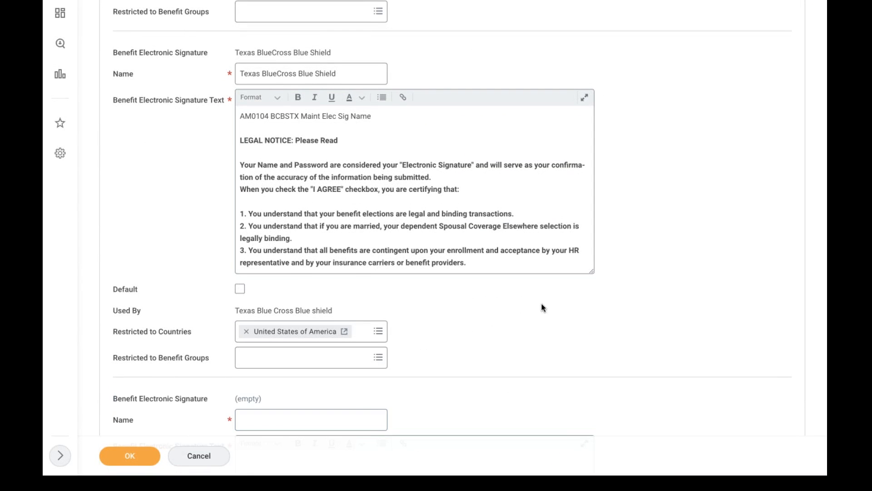
# Name the new electronic signature 'AMD - Health Care Plan'
pyautogui.scroll(-4, 541, 306)
pyautogui.scroll(-1, 522, 297)
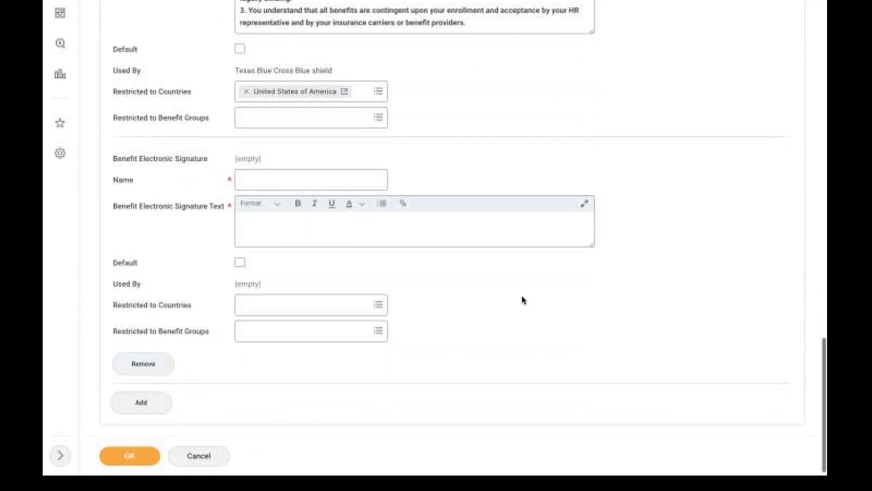
pyautogui.click(258, 179)
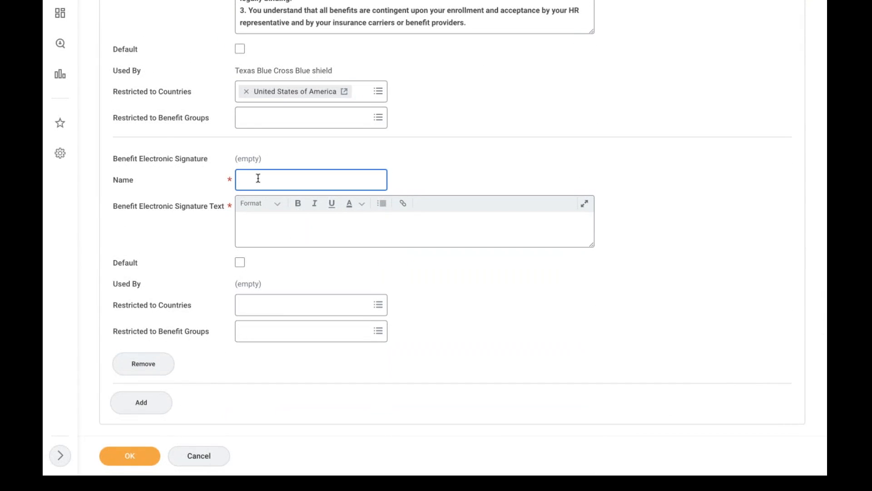
pyautogui.write('AMD Health Care pLAN')
pyautogui.press('BackSpace')
pyautogui.press('BackSpace')
pyautogui.press('BackSpace')
pyautogui.press('BackSpace')
pyautogui.write('Plan')
pyautogui.click(258, 178)
pyautogui.write('-')
pyautogui.press('End')
pyautogui.click(460, 223)
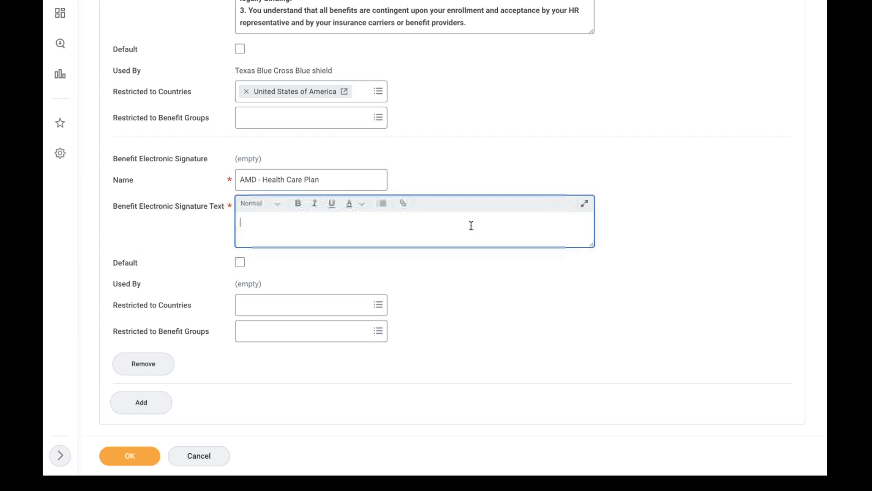
pyautogui.click(586, 204)
# Type 'Hi Once you / your dependents enrolled in to the plan, This plan will continue till december.'
pyautogui.write('Hi On')
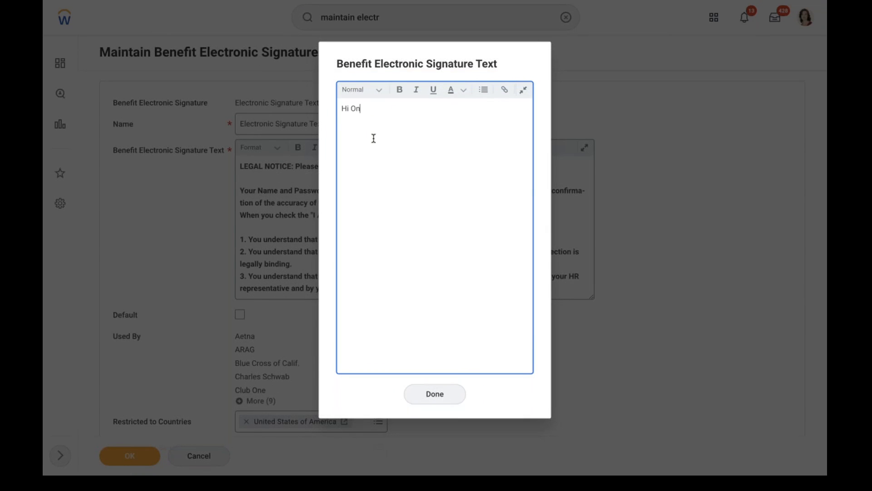
pyautogui.write('ce you / your dependen')
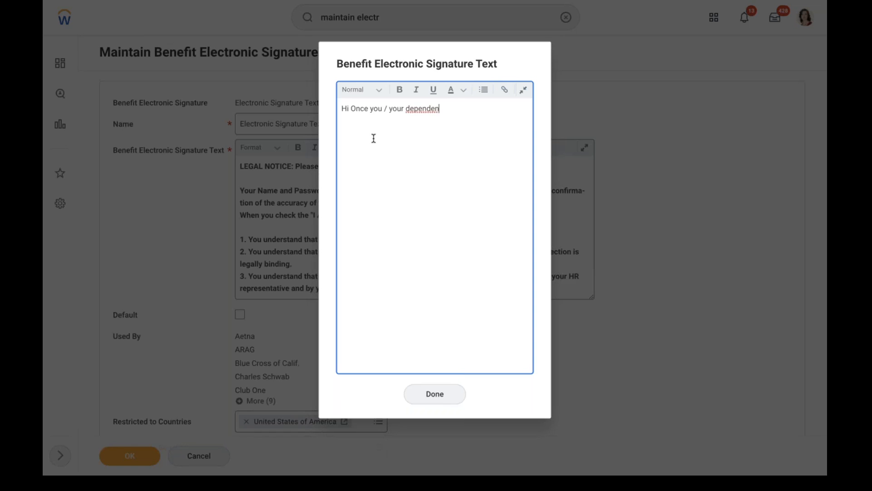
pyautogui.write('ts enrolled in to the plan')
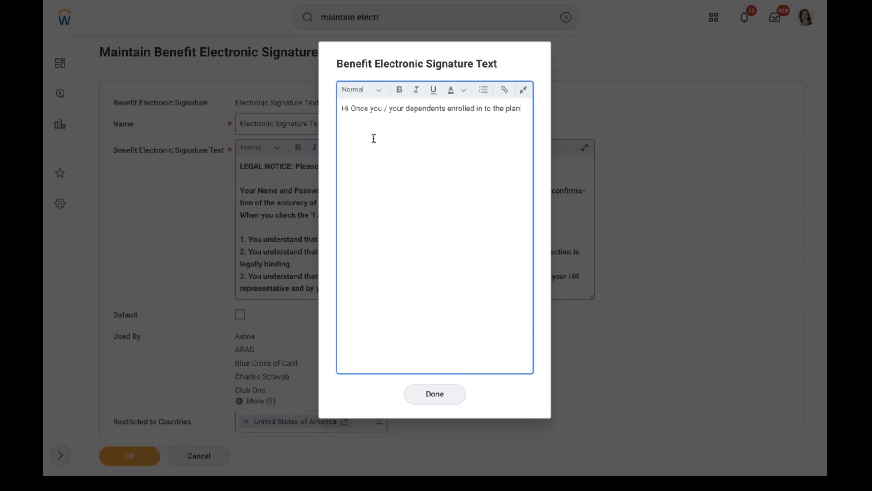
pyautogui.write(', This p')
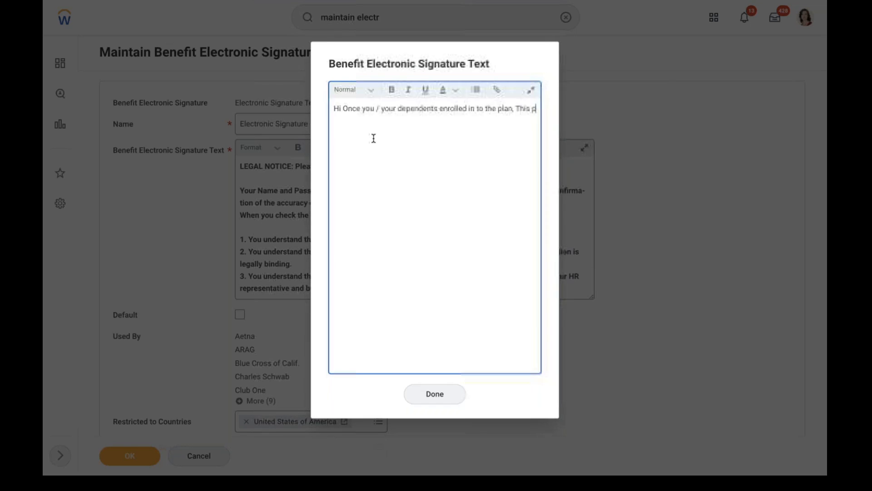
pyautogui.write('lan will con')
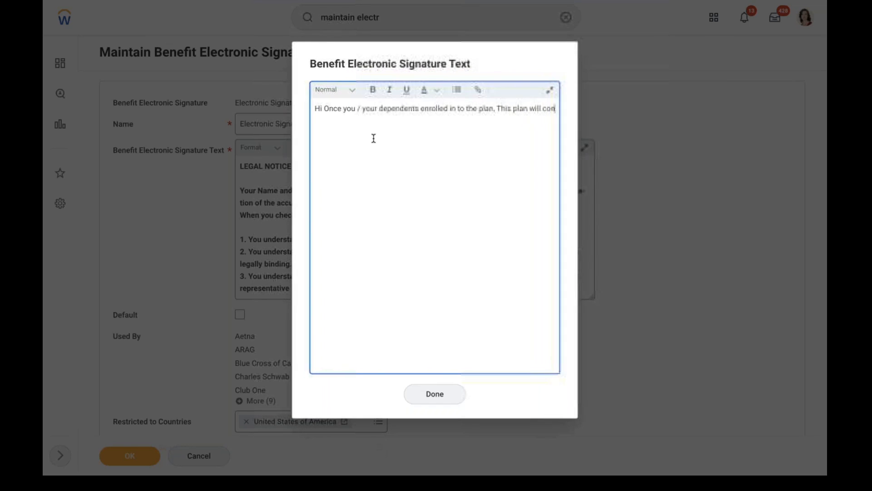
pyautogui.write('tinuw to')
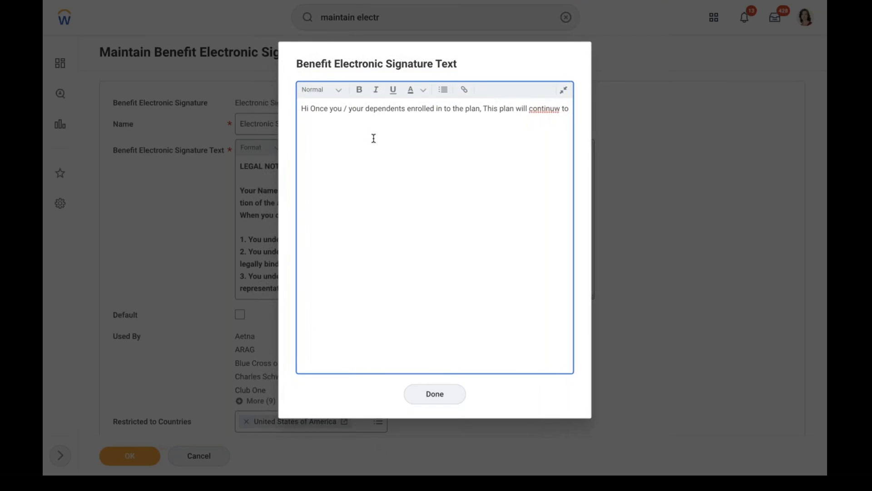
pyautogui.press('BackSpace')
pyautogui.press('BackSpace')
pyautogui.press('BackSpace')
pyautogui.press('BackSpace')
pyautogui.write('e till december')
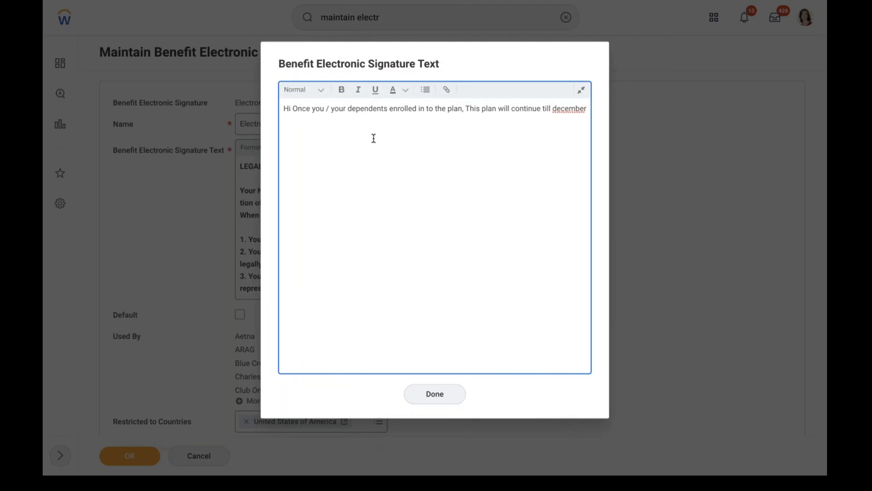
pyautogui.write('.')
# Check the spelling of 'december' and delete its lowercase d to capitalise it
pyautogui.press('Return')
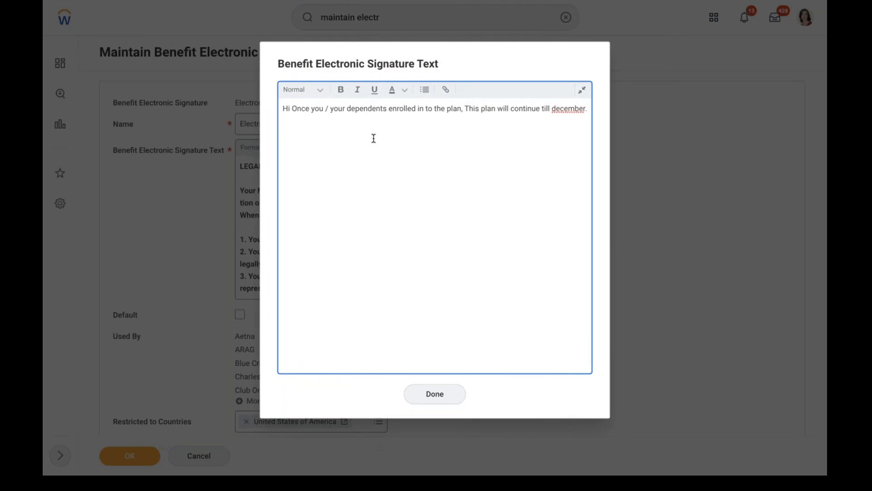
pyautogui.write('I')
pyautogui.press('BackSpace')
pyautogui.rightClick(566, 105)
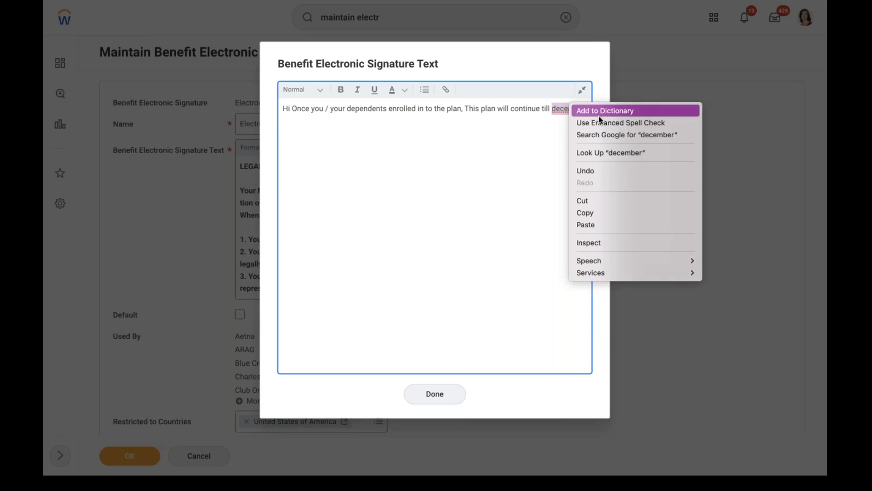
pyautogui.click(529, 131)
pyautogui.click(555, 111)
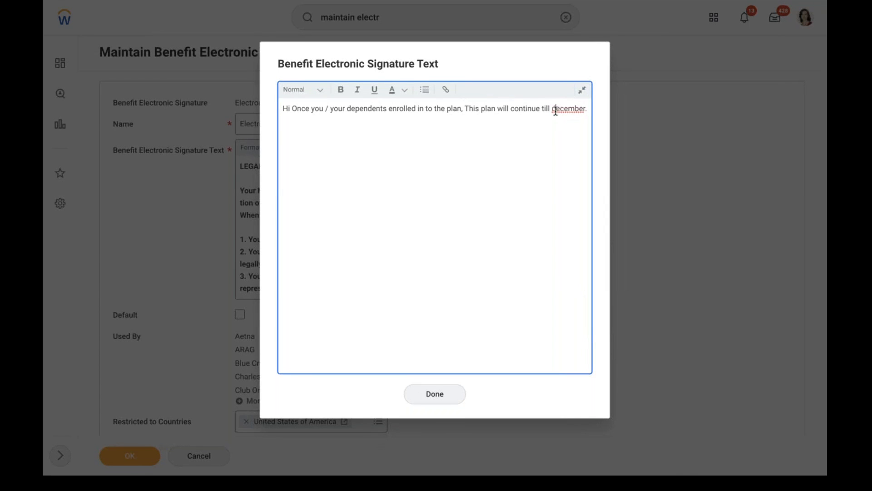
pyautogui.press('BackSpace')
# Add the careful-enrollment reminder and external-vendor sharing note, fixing 'dependtent' to 'dependent', then finish
pyautogui.write('D')
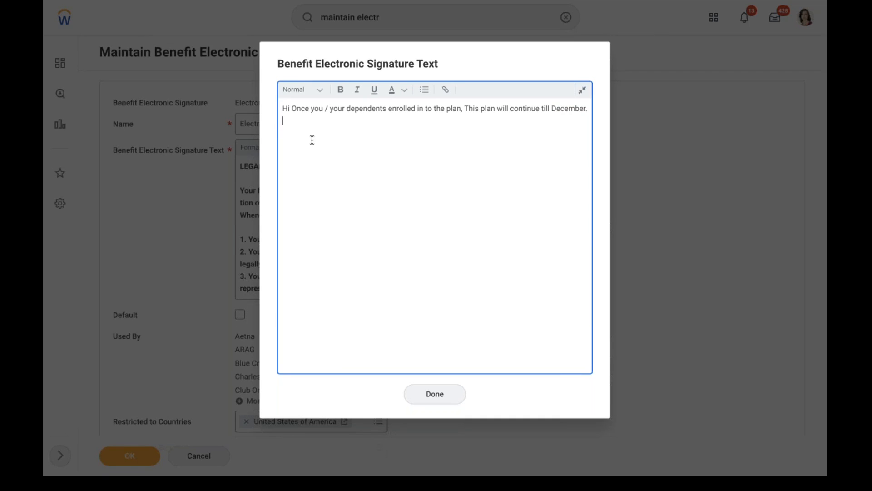
pyautogui.write(' Please read the instructions ')
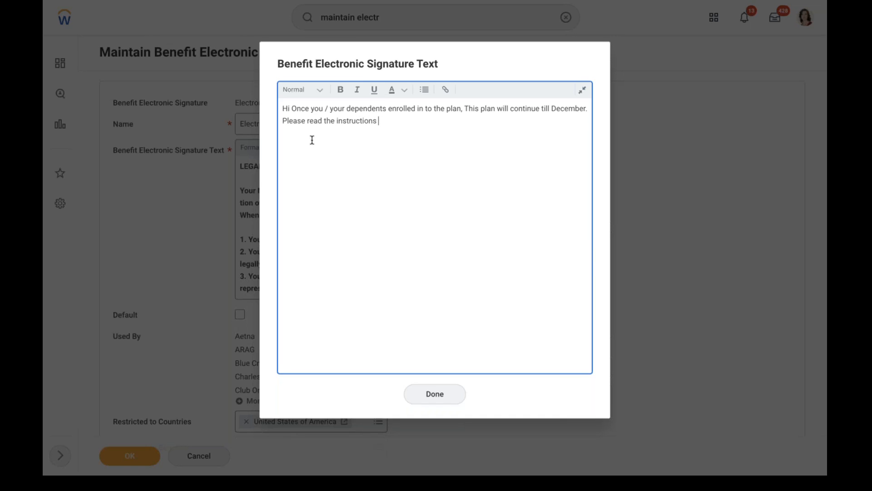
pyautogui.write('carefulyly and enrolled in to the plan')
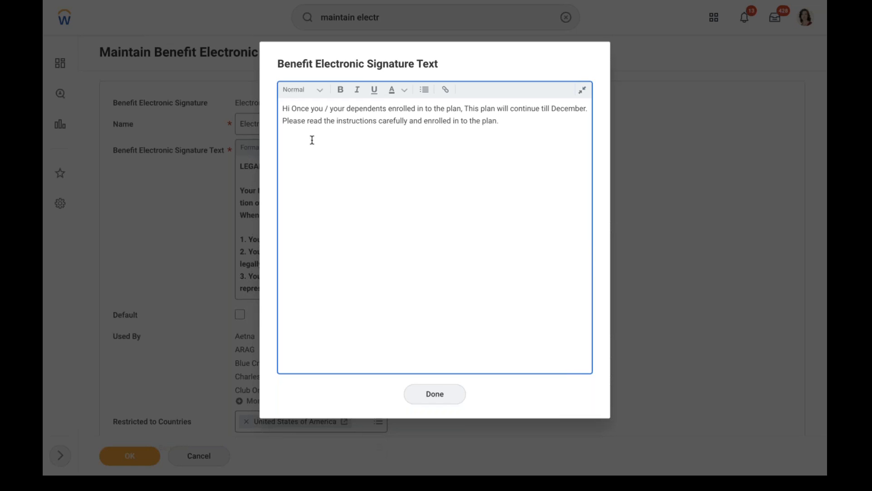
pyautogui.write('.The dependten')
pyautogui.write('ormation may shared with')
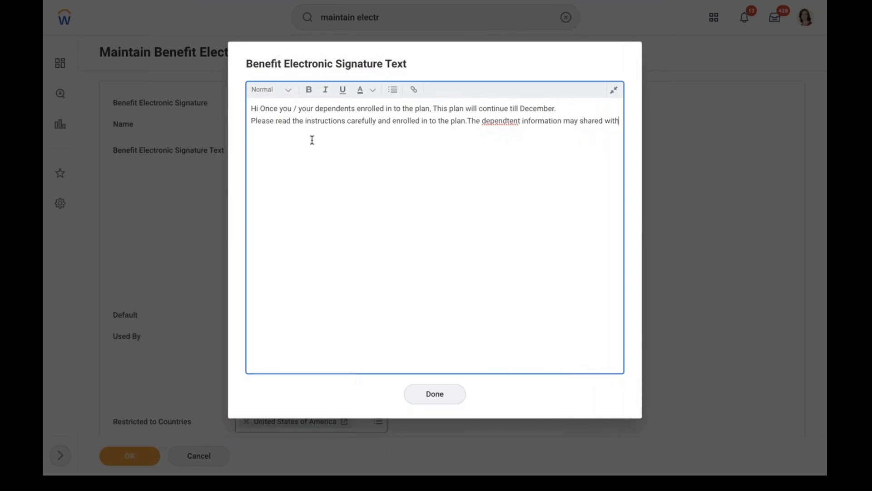
pyautogui.write(' External vendor which includes gender det')
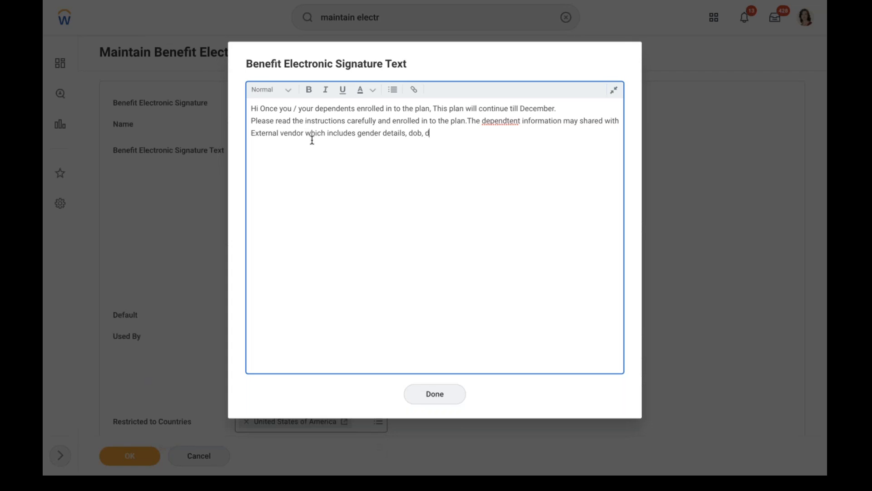
pyautogui.write('ails')
pyautogui.rightClick(508, 121)
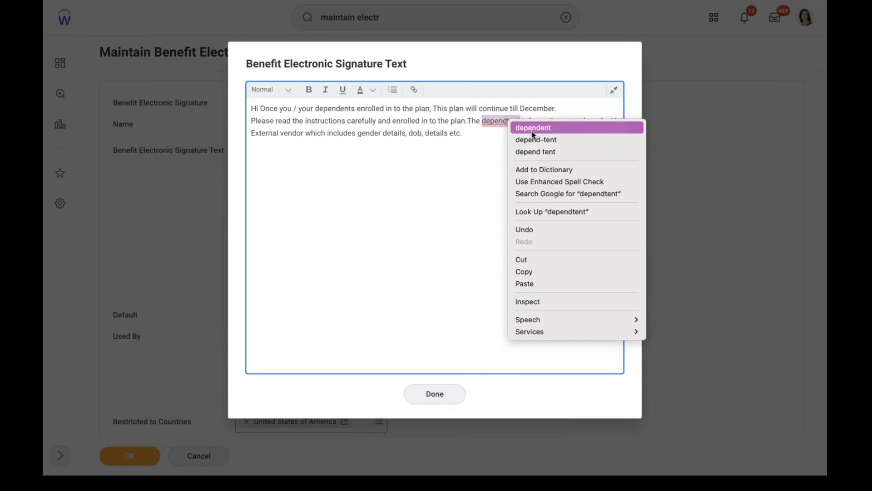
pyautogui.click(534, 128)
pyautogui.click(434, 394)
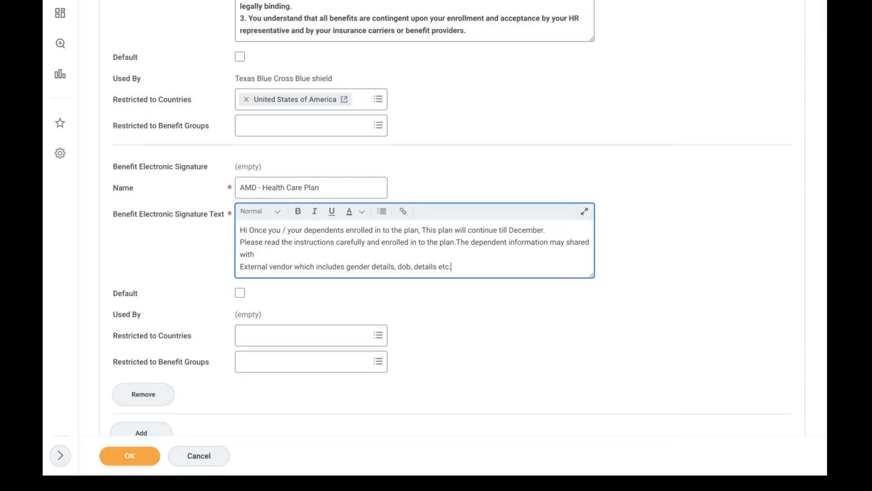
# Restrict the signature to United States of America and Active Employees in U.S. - Salaried, and save
pyautogui.click(311, 338)
pyautogui.write('usa')
pyautogui.press('Return')
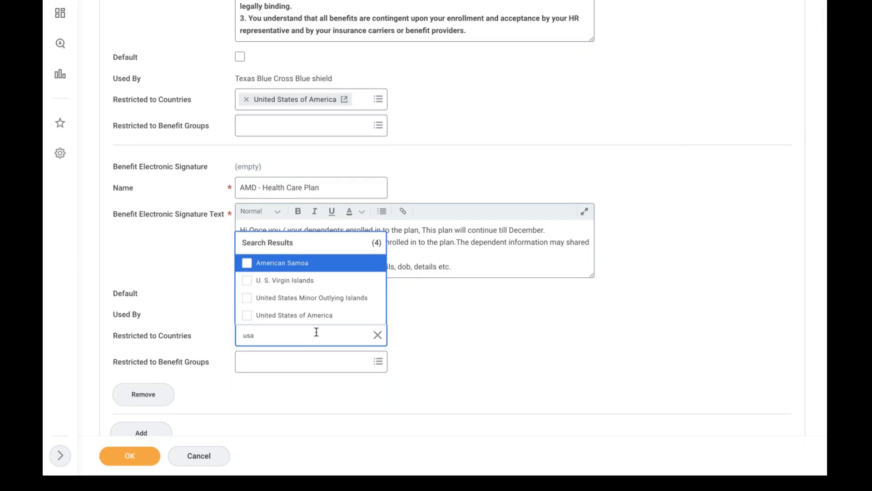
pyautogui.click(306, 316)
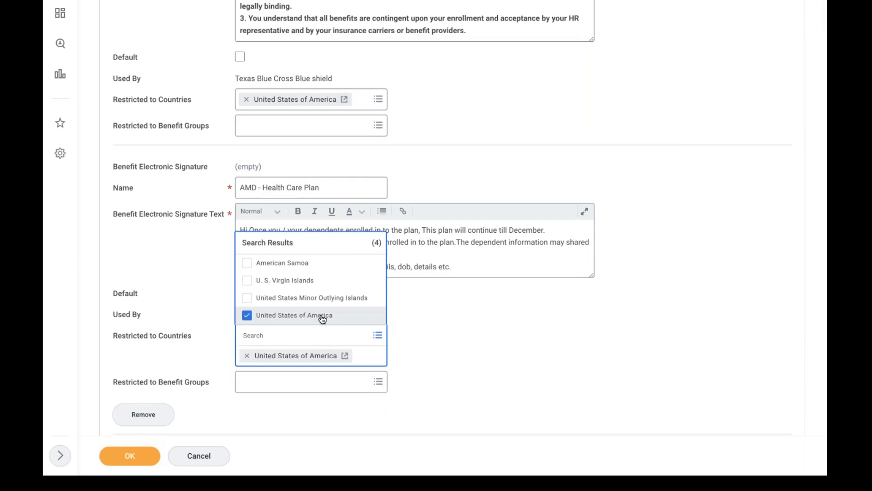
pyautogui.click(285, 368)
pyautogui.click(255, 330)
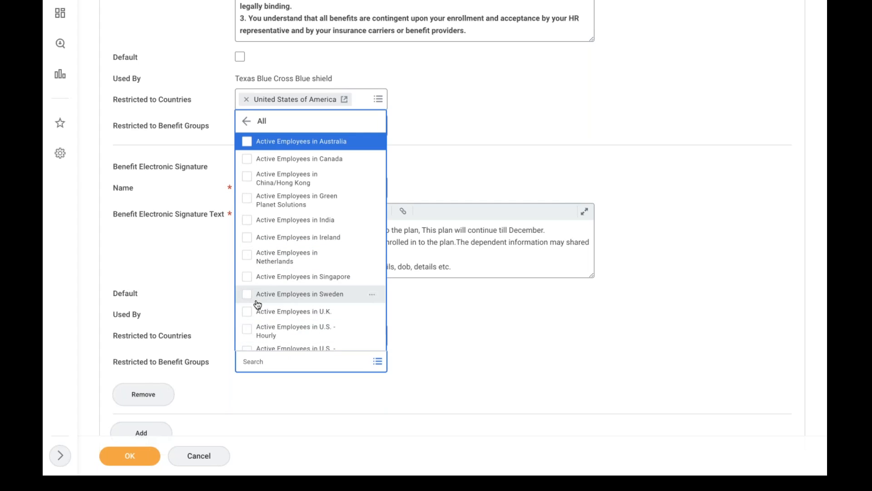
pyautogui.press('Down')
pyautogui.press('Down')
pyautogui.press('Down')
pyautogui.press('Down')
pyautogui.press('Down')
pyautogui.press('Down')
pyautogui.press('Down')
pyautogui.press('Down')
pyautogui.press('Down')
pyautogui.press('Down')
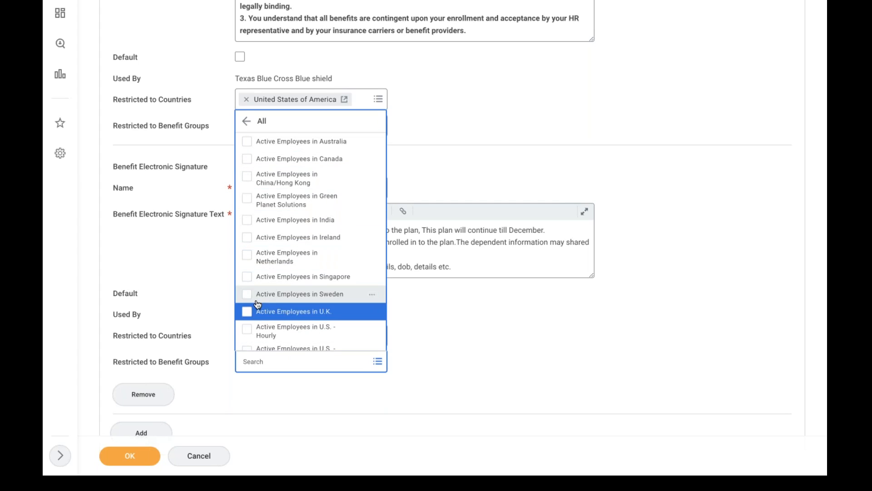
pyautogui.press('Down')
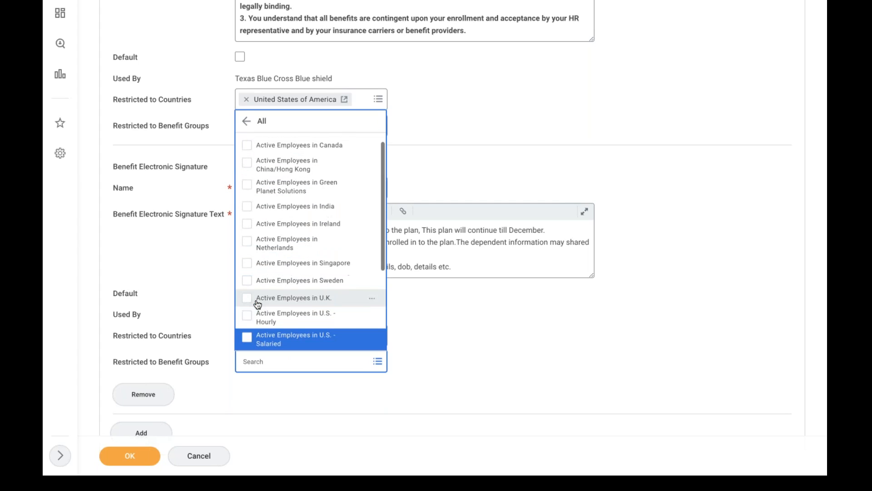
pyautogui.click(278, 340)
pyautogui.click(469, 341)
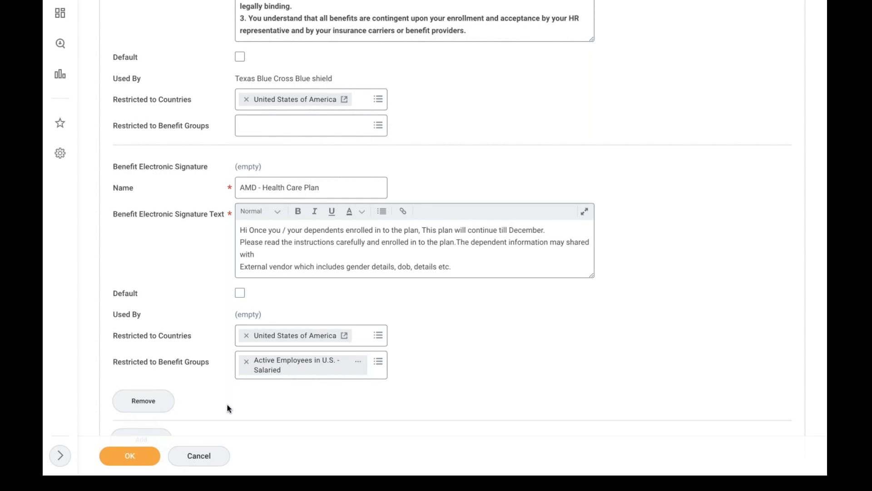
pyautogui.click(144, 460)
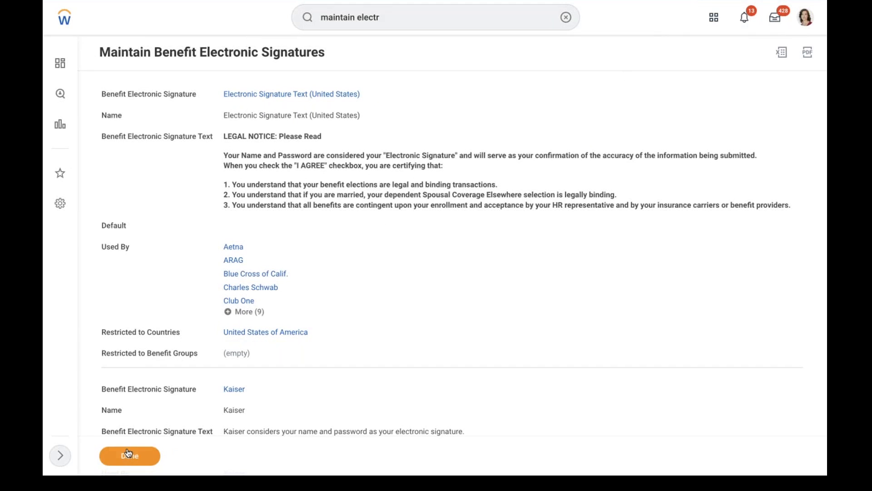
# Close the signatures report and go to the worker's own profile
pyautogui.click(781, 17)
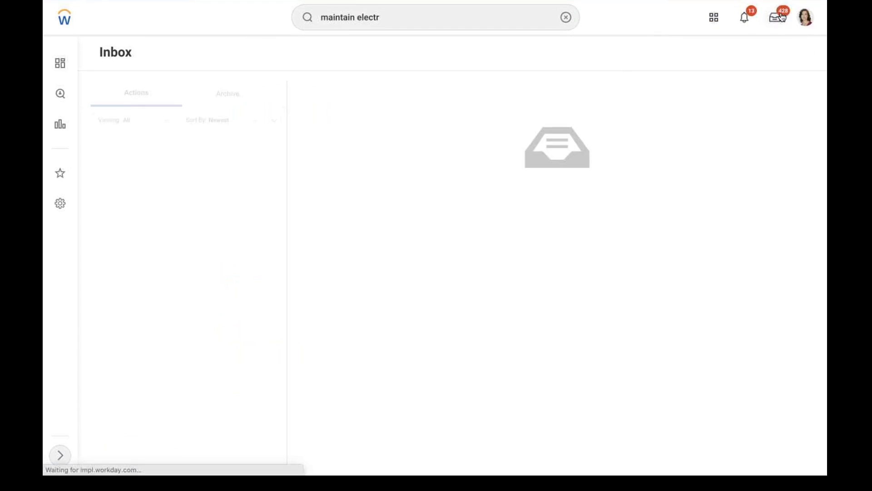
pyautogui.click(805, 18)
pyautogui.click(737, 125)
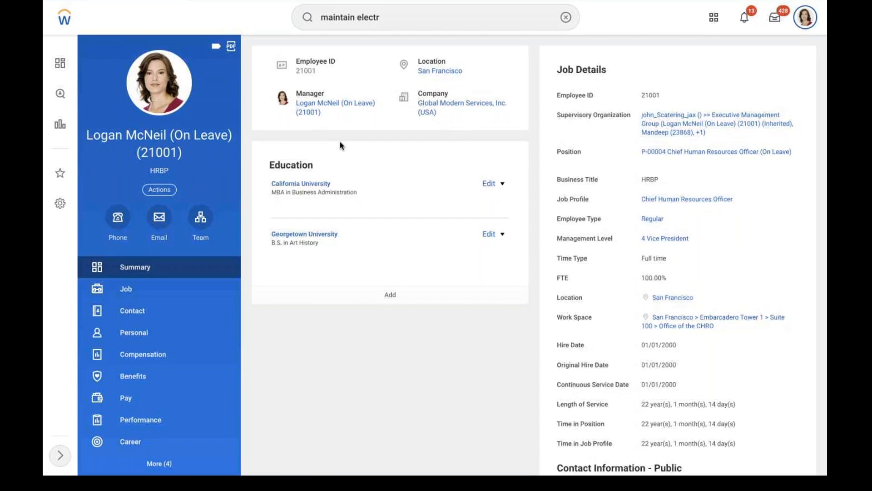
# Begin the worker's Change Benefits with change reason AMD - Marriage, event date 02/10/2022
pyautogui.click(159, 189)
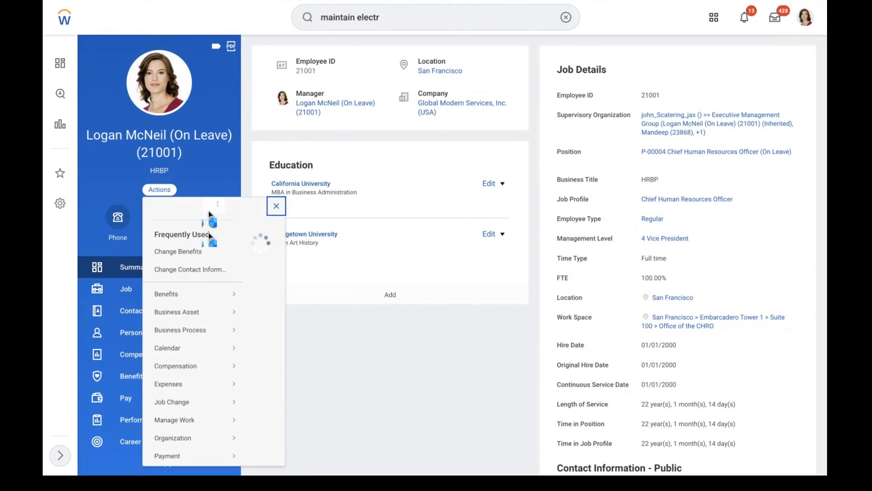
pyautogui.click(182, 266)
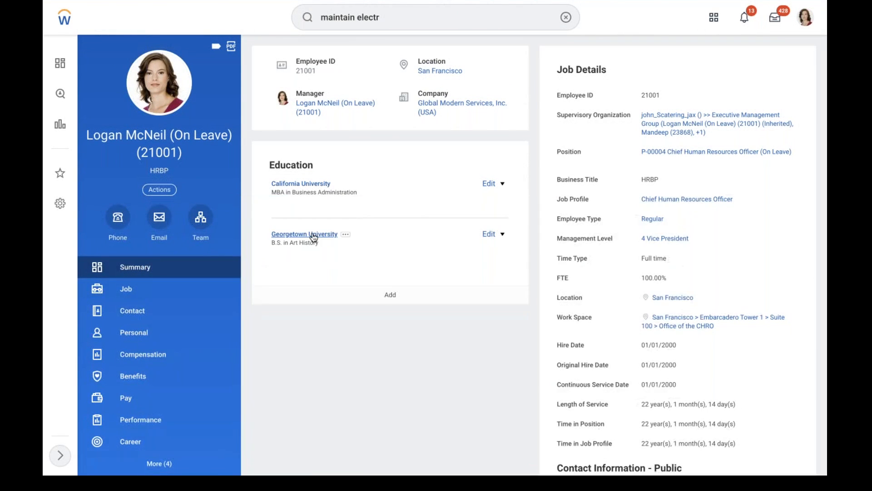
pyautogui.click(280, 98)
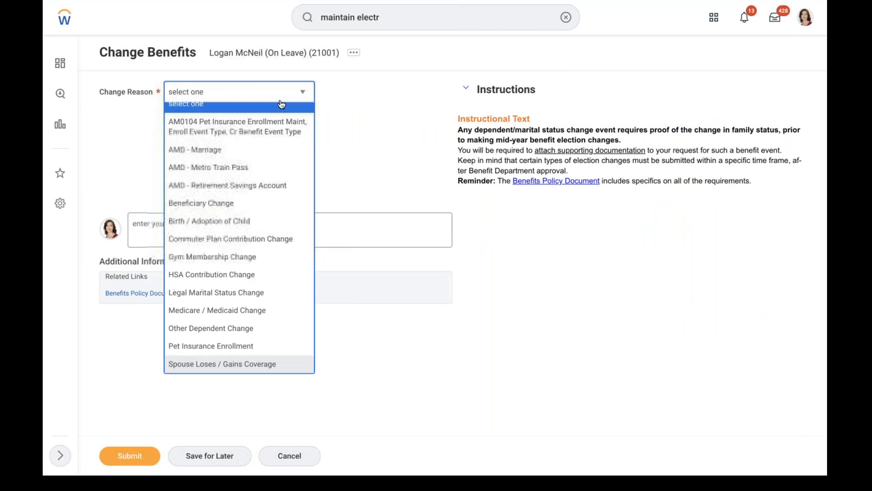
pyautogui.click(217, 164)
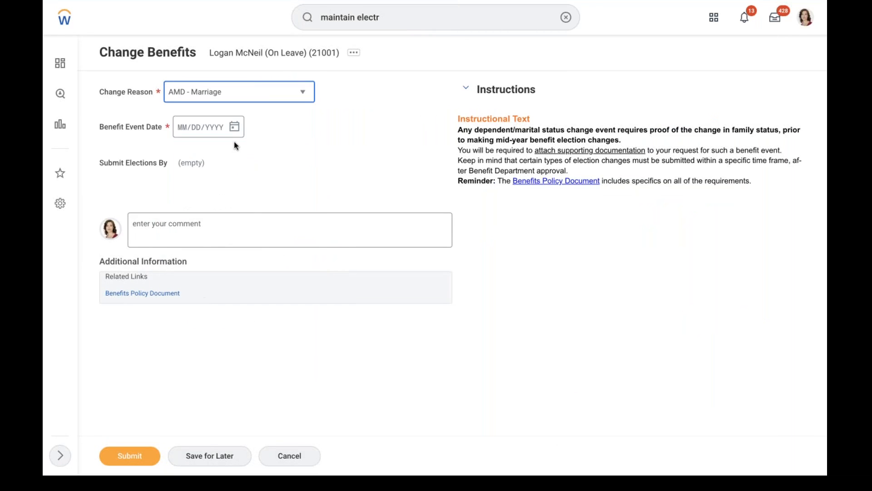
pyautogui.click(235, 127)
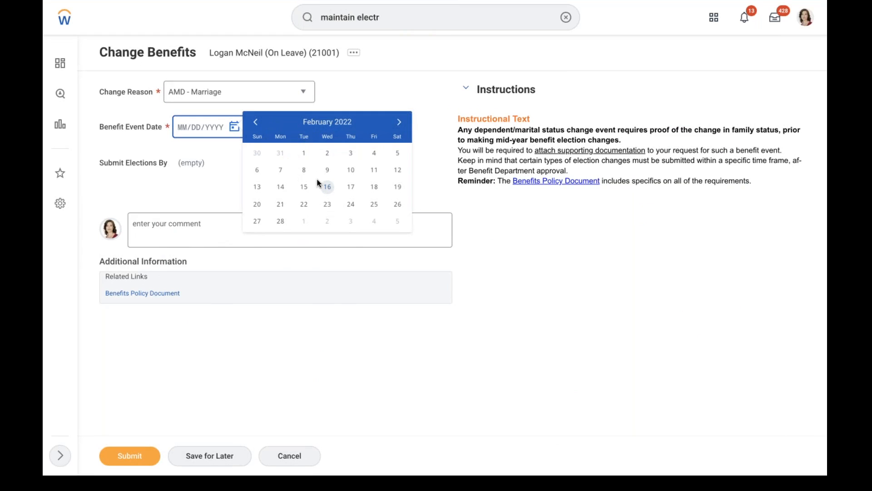
pyautogui.click(350, 170)
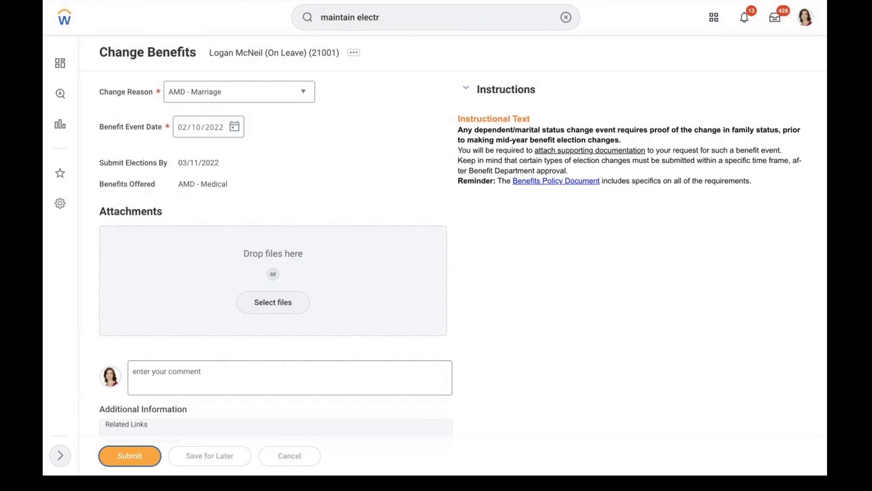
# Submit the benefit change and elect the MET LIFE plan for AMD - Medical
pyautogui.click(336, 129)
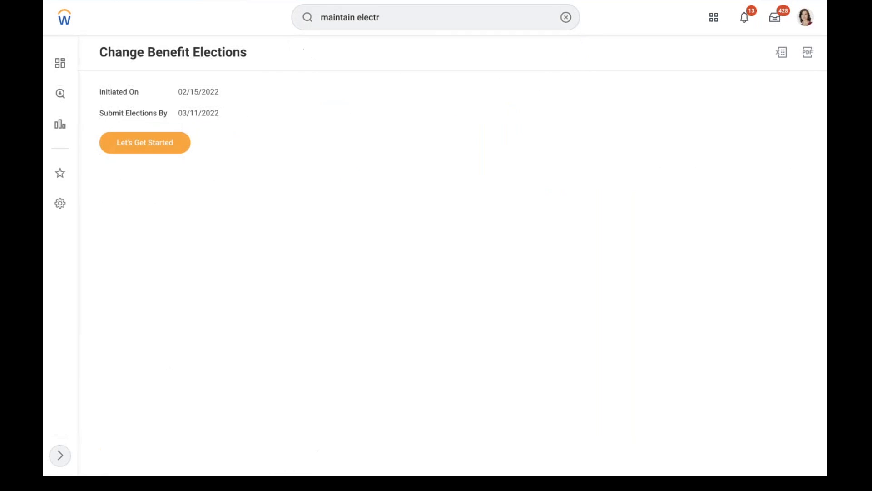
pyautogui.click(150, 151)
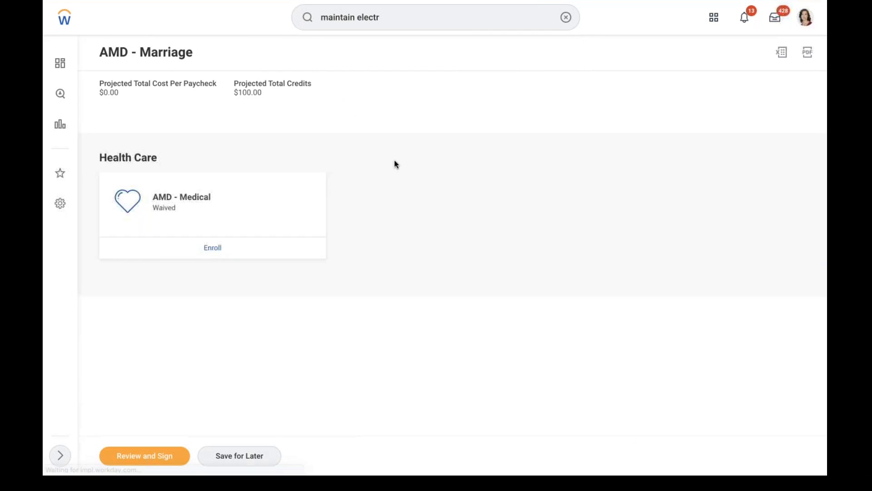
pyautogui.click(217, 247)
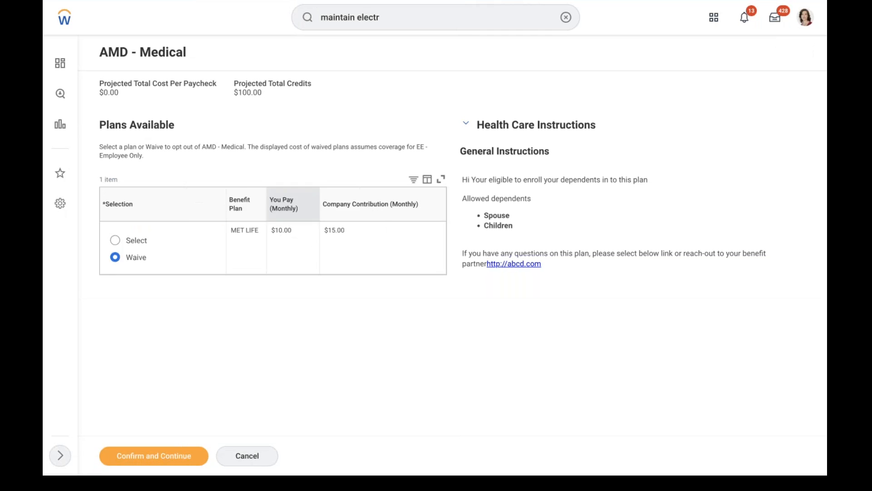
pyautogui.click(119, 242)
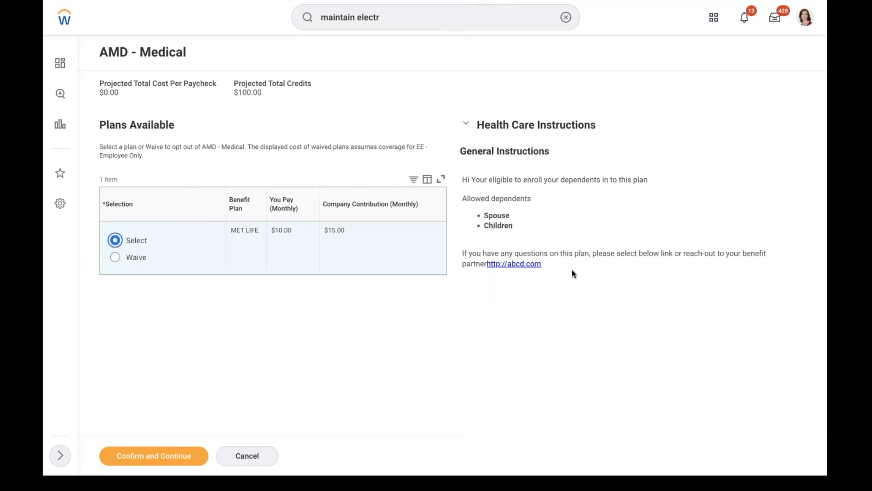
pyautogui.moveTo(461, 179)
pyautogui.mouseDown()
pyautogui.moveTo(495, 254)
pyautogui.moveTo(549, 268)
pyautogui.mouseUp()
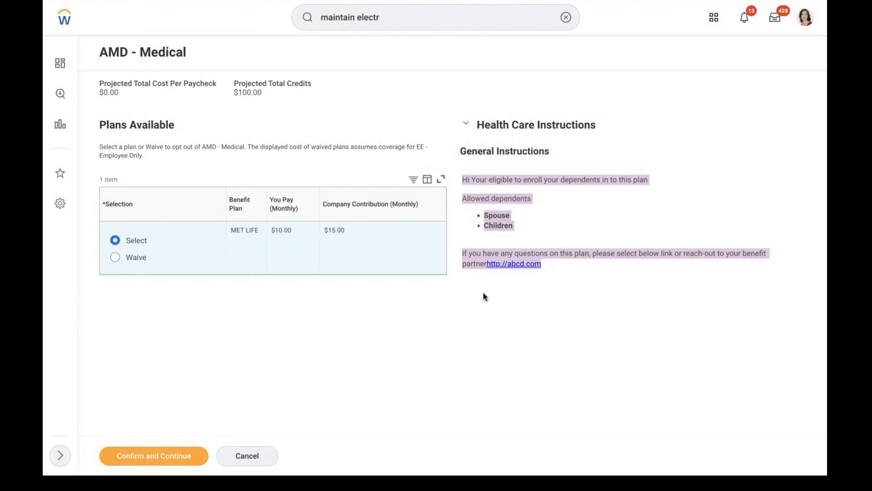
pyautogui.click(154, 456)
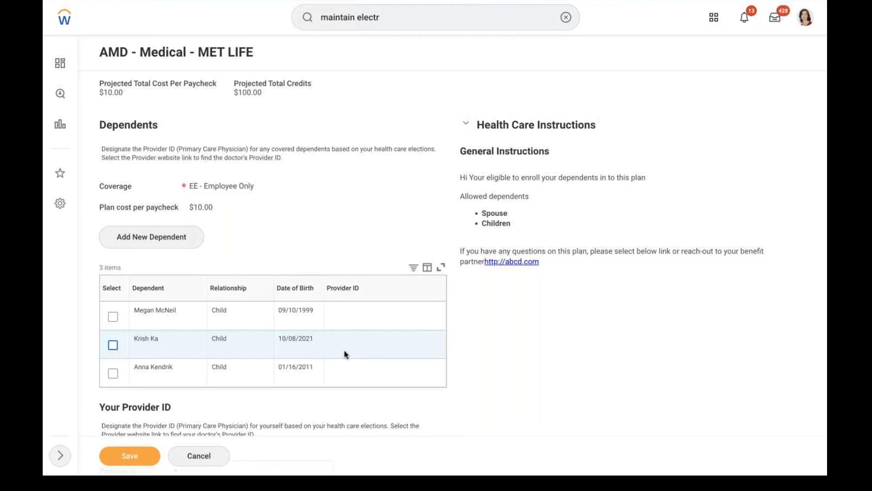
# Cover the child as a dependent, enter the same provider ID for child and worker, and save
pyautogui.click(113, 347)
pyautogui.click(348, 347)
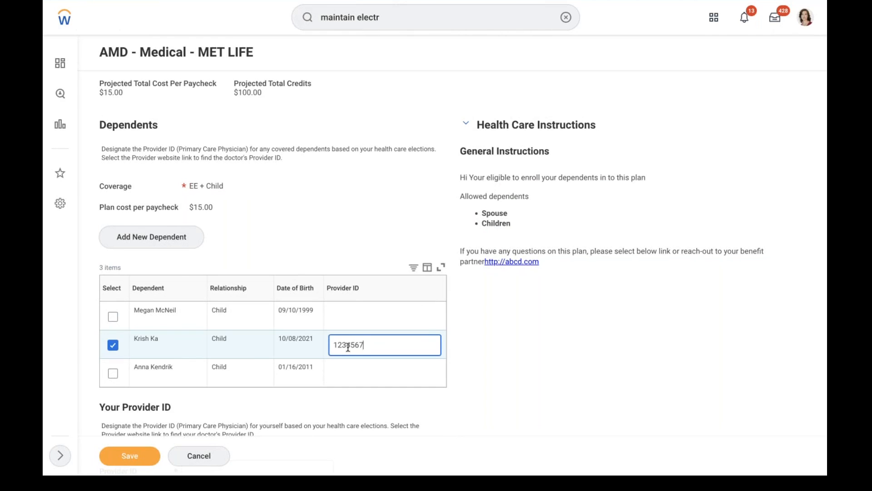
pyautogui.write('1234567899')
pyautogui.moveTo(379, 344); pyautogui.dragTo(316, 341)
pyautogui.hotkey('ctrl', 'c')
pyautogui.click(571, 377)
pyautogui.scroll(-2, 570, 377)
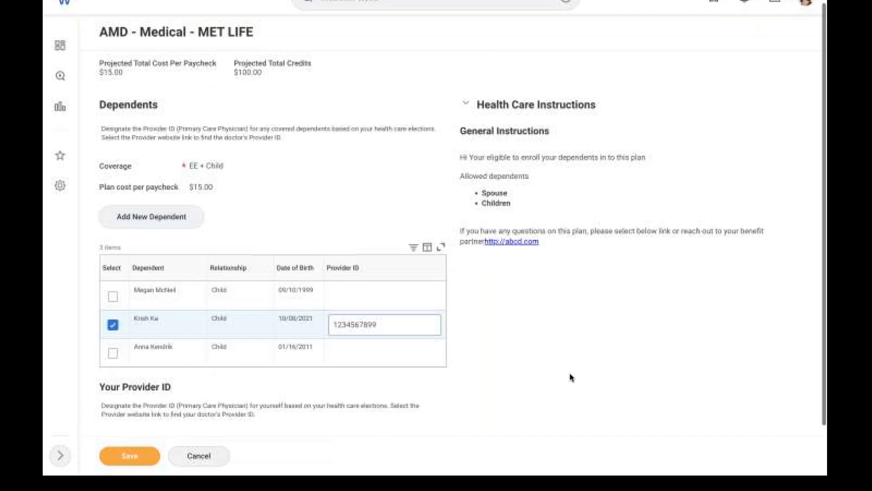
pyautogui.click(247, 395)
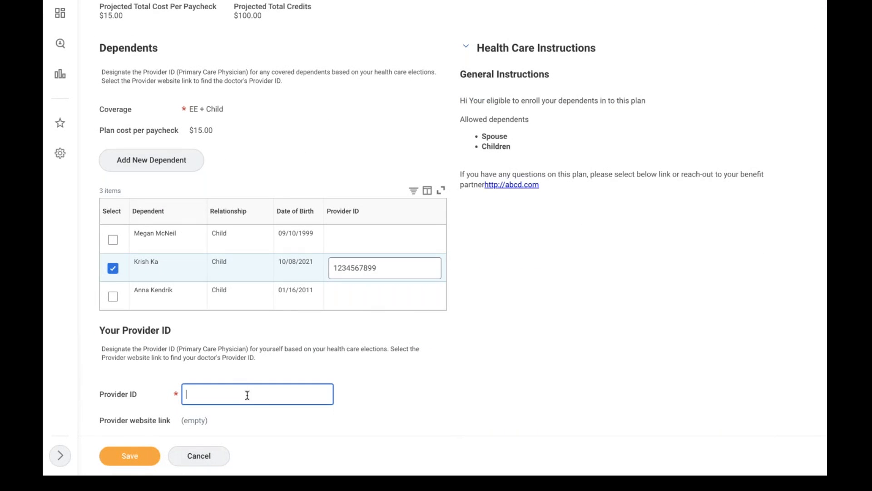
pyautogui.hotkey('ctrl', 'v')
pyautogui.click(173, 331)
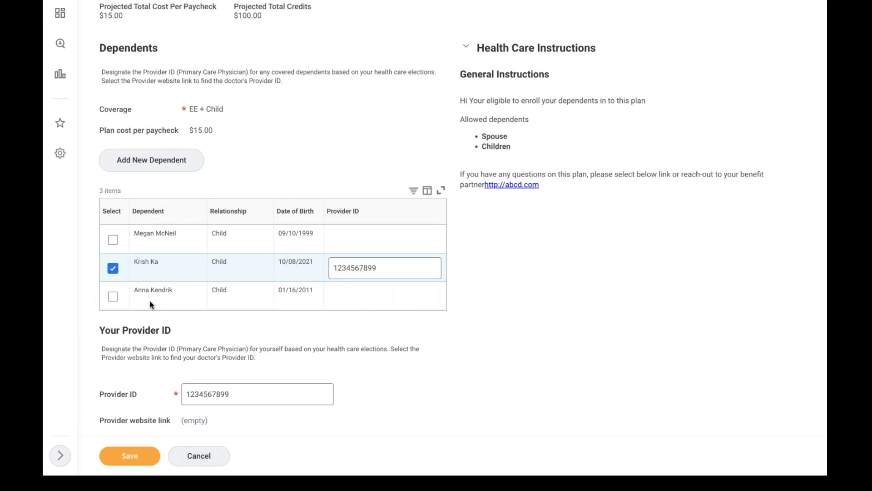
pyautogui.click(129, 456)
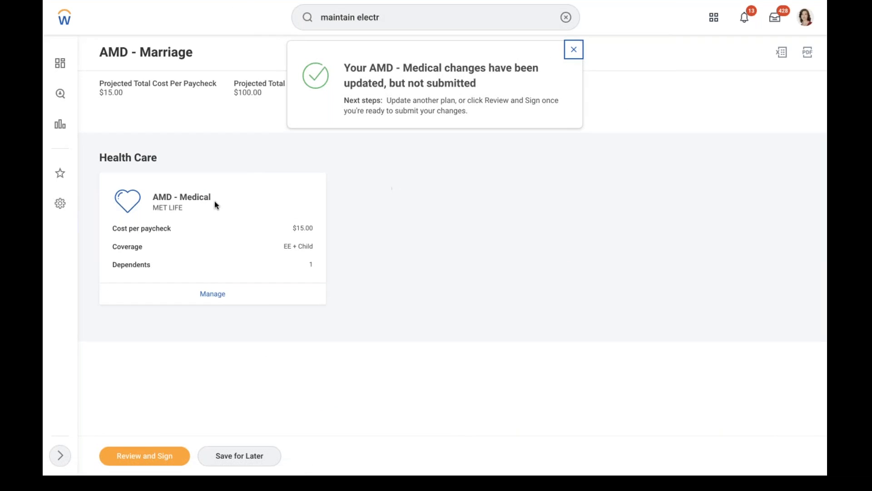
# Review the EE + Child elections summary, save the elections for later, and go to the Inbox
pyautogui.click(155, 451)
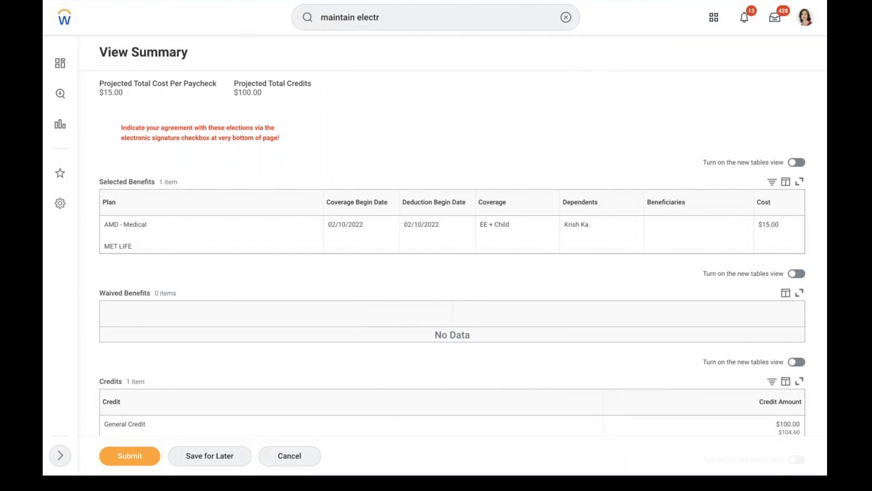
pyautogui.scroll(-10, 401, 145)
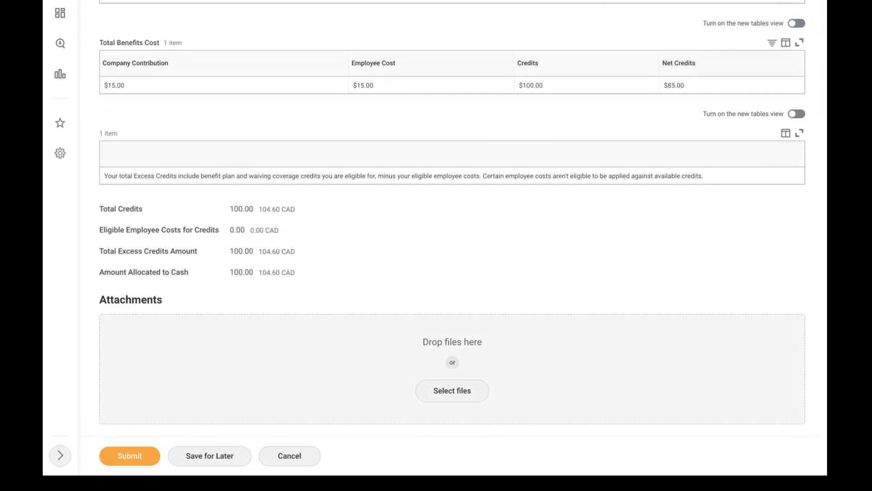
pyautogui.scroll(-5, 463, 237)
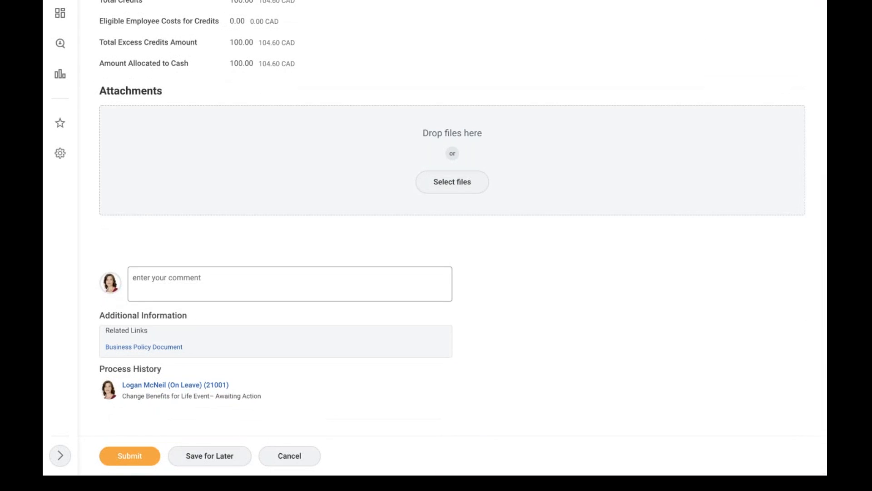
pyautogui.scroll(6, 452, 236)
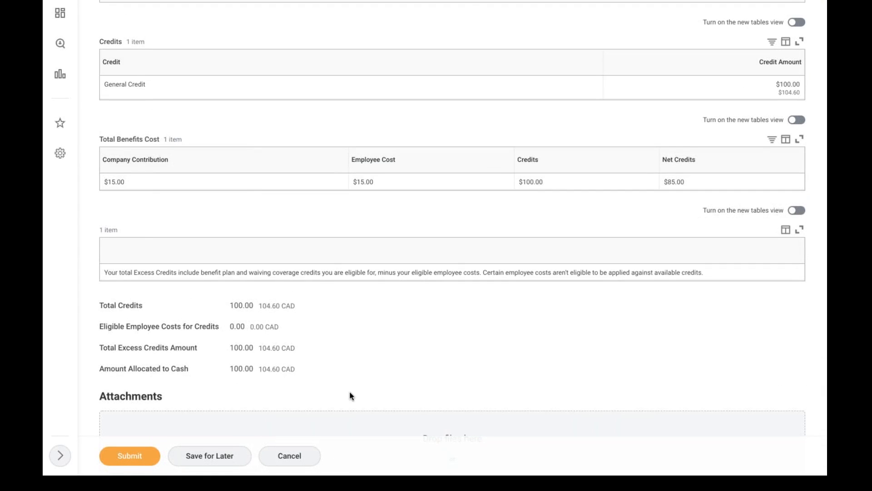
pyautogui.click(291, 453)
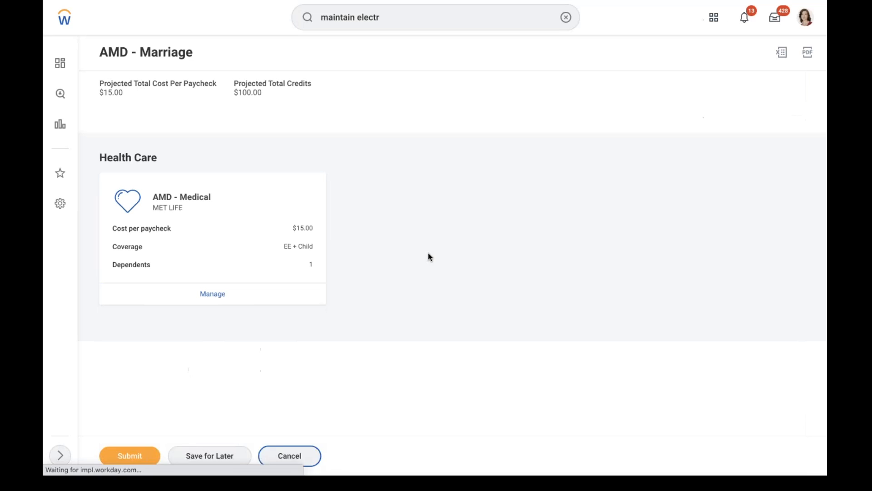
pyautogui.click(238, 455)
pyautogui.click(811, 22)
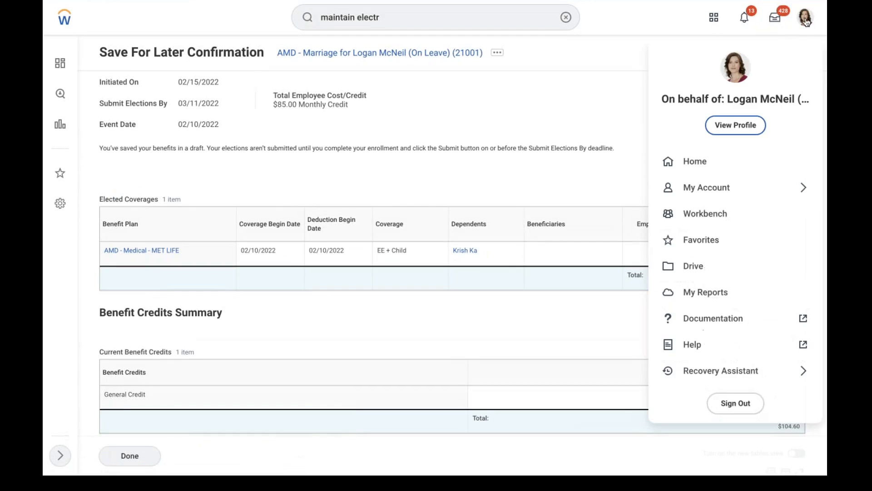
pyautogui.click(775, 17)
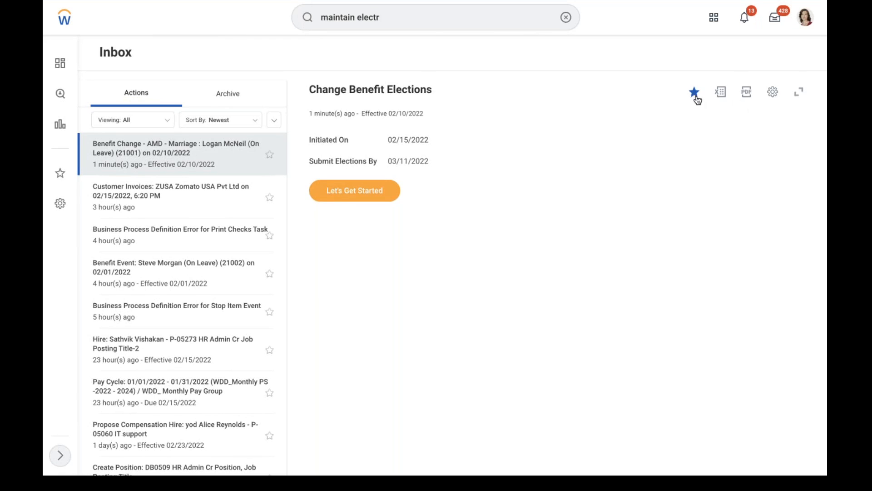
# Cancel the Benefit Change task from its actions menu with the comment 'testing' and submit
pyautogui.click(776, 93)
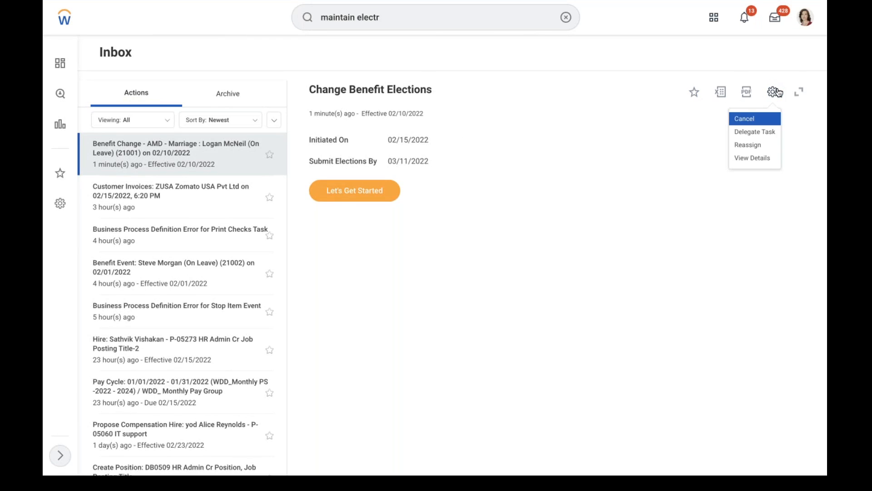
pyautogui.click(751, 120)
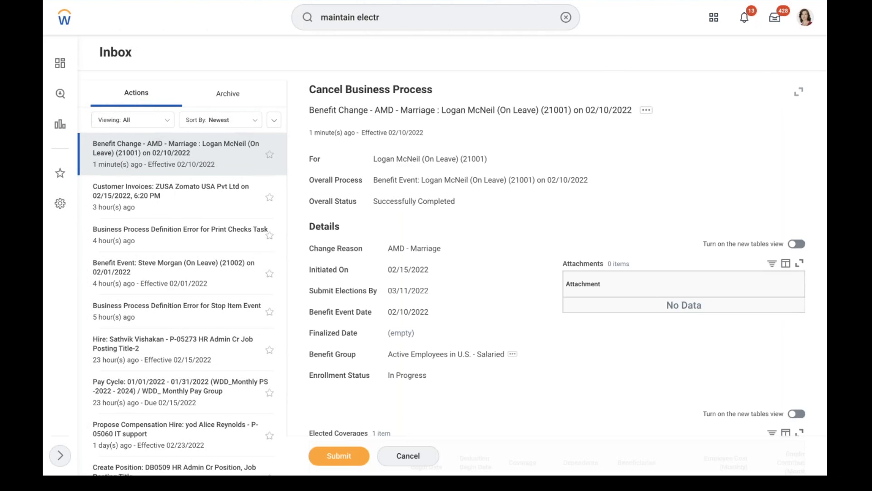
pyautogui.scroll(-8, 436, 246)
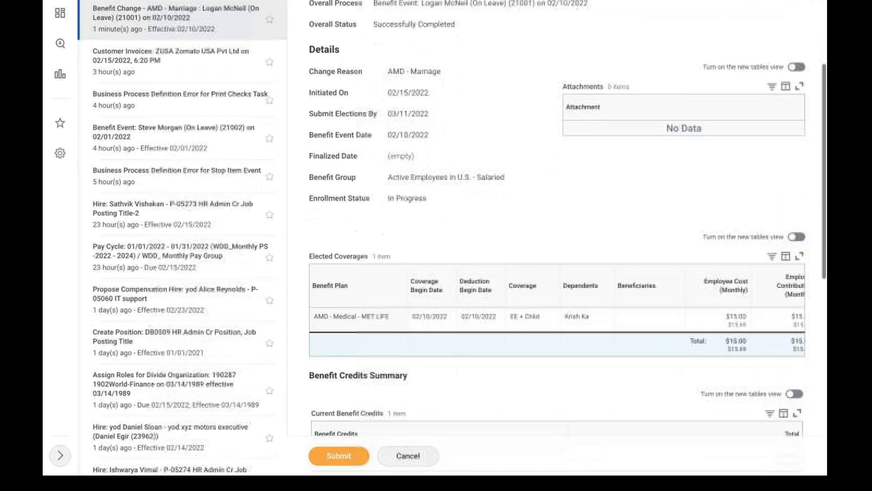
pyautogui.scroll(-6, 556, 245)
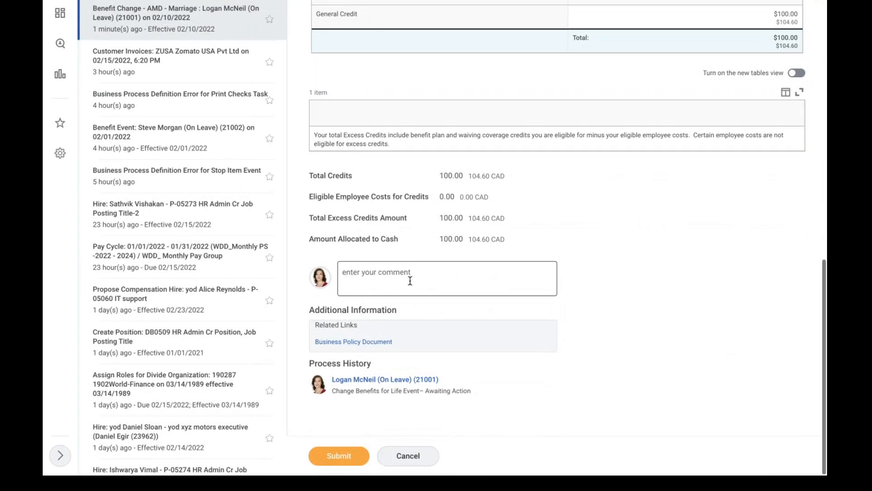
pyautogui.click(410, 281)
pyautogui.write('testing')
pyautogui.click(339, 455)
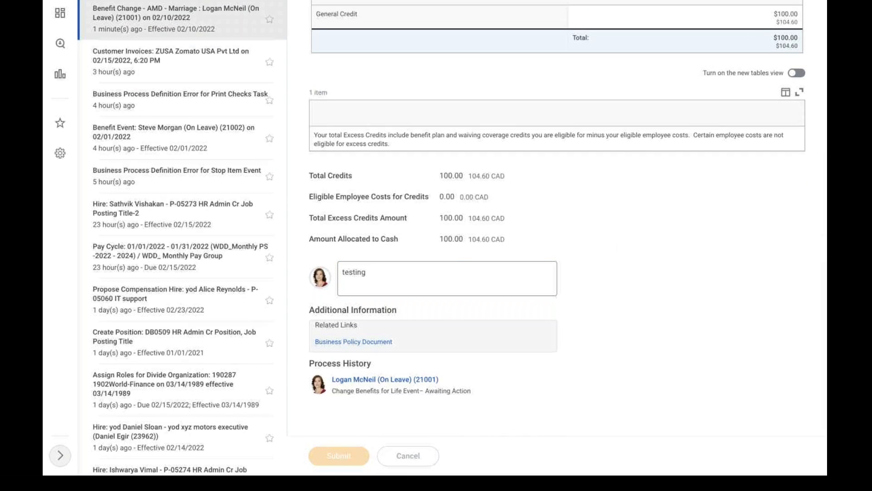
pyautogui.click(573, 51)
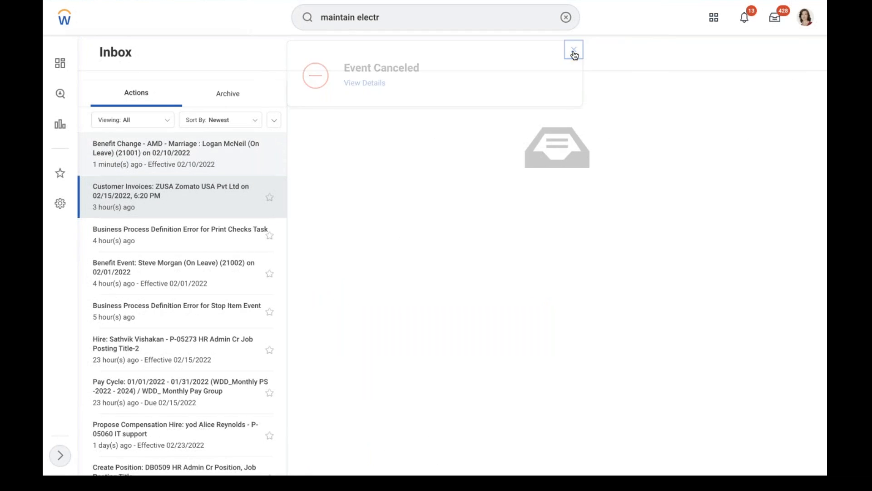
pyautogui.click(565, 17)
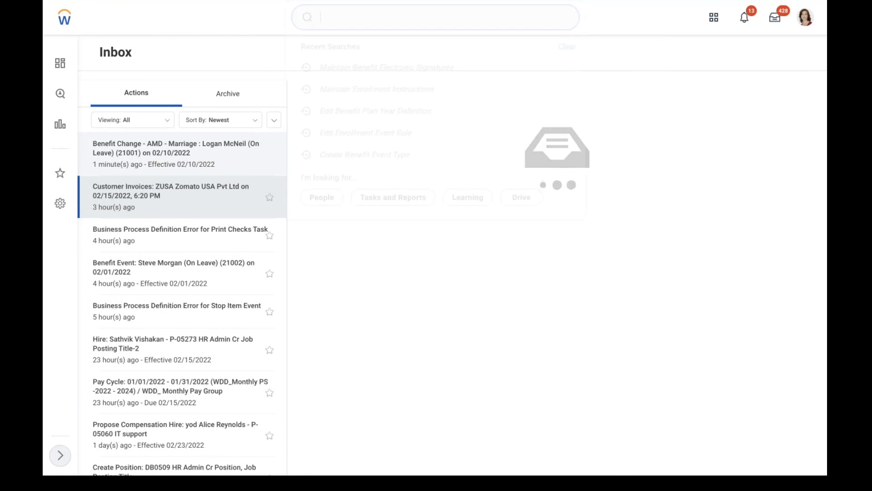
# Open Edit Benefit Provider via an 'edit ben pro' search and select MET LIFE
pyautogui.write('maintai')
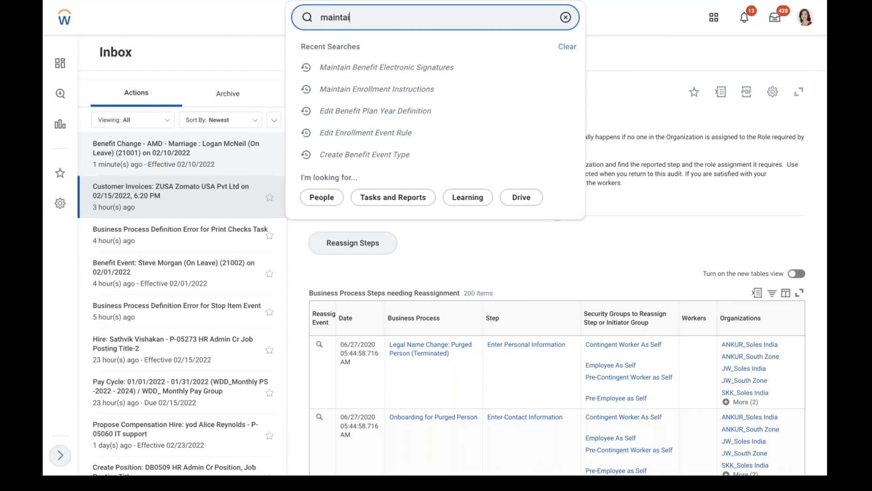
pyautogui.write('n ben')
pyautogui.press('BackSpace')
pyautogui.press('BackSpace')
pyautogui.press('BackSpace')
pyautogui.press('BackSpace')
pyautogui.press('BackSpace')
pyautogui.press('BackSpace')
pyautogui.press('BackSpace')
pyautogui.press('BackSpace')
pyautogui.press('BackSpace')
pyautogui.press('BackSpace')
pyautogui.press('BackSpace')
pyautogui.press('BackSpace')
pyautogui.write('edit ben pro')
pyautogui.click(437, 53)
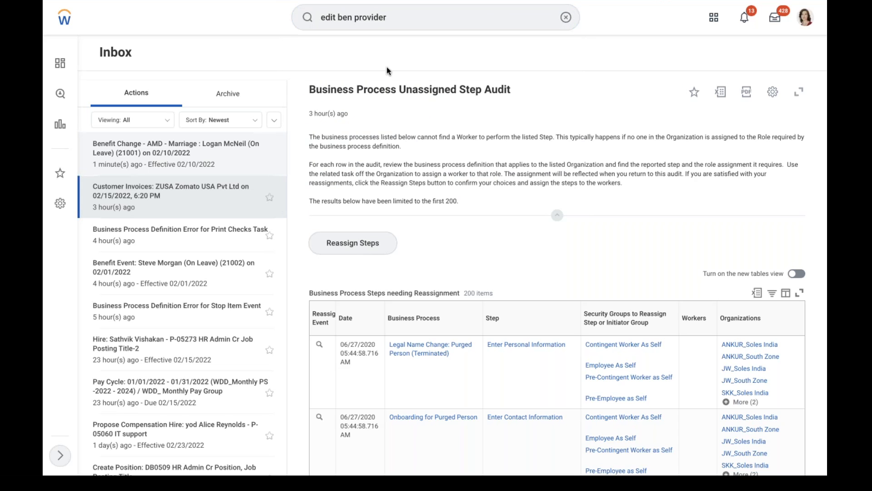
pyautogui.click(389, 131)
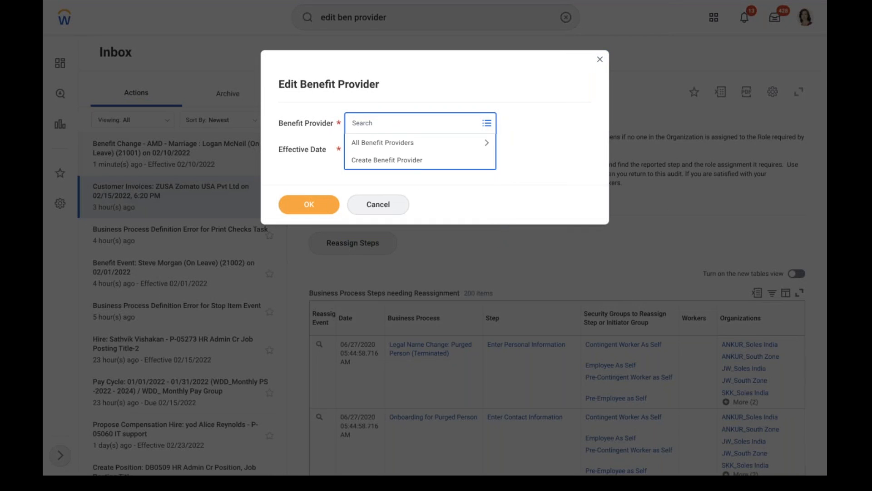
pyautogui.press('Return')
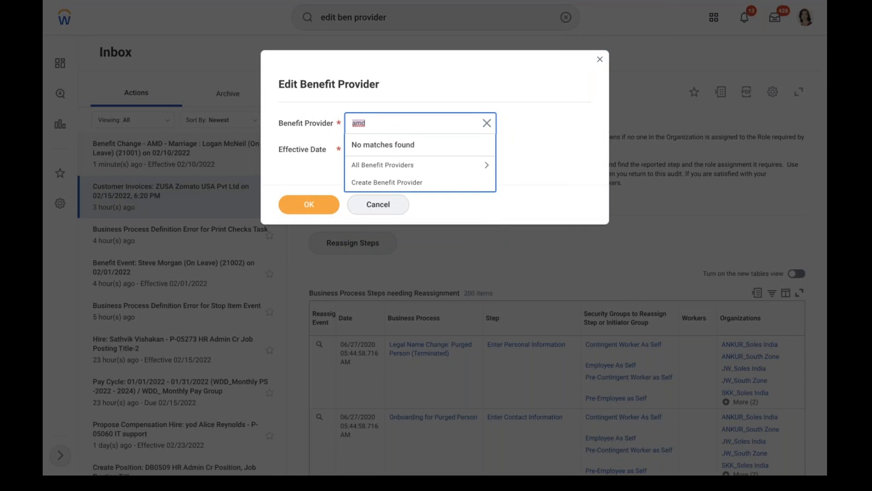
pyautogui.click(411, 165)
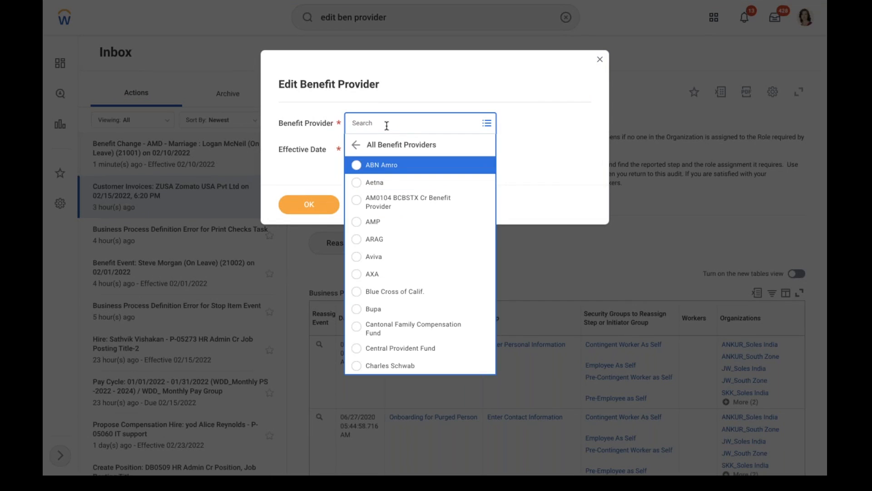
pyautogui.write('met')
pyautogui.press('Return')
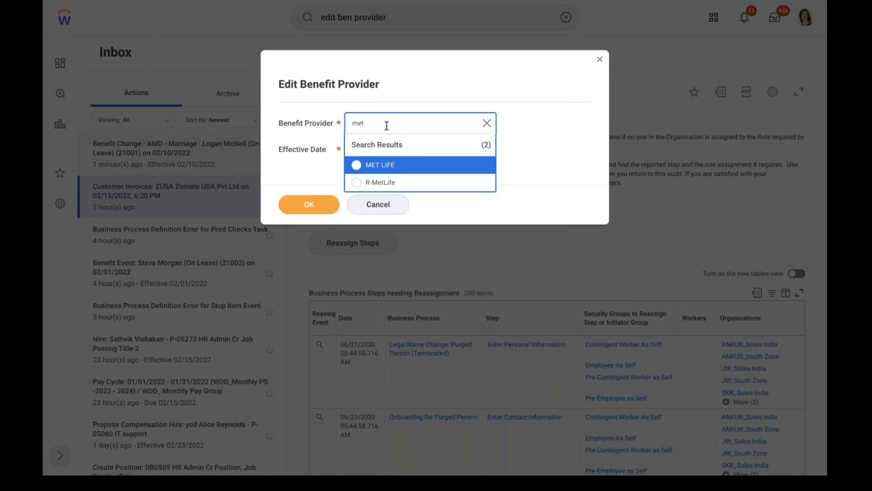
pyautogui.click(430, 164)
# Set the effective date to 01/01/2022 and continue to the provider's edit form
pyautogui.click(404, 150)
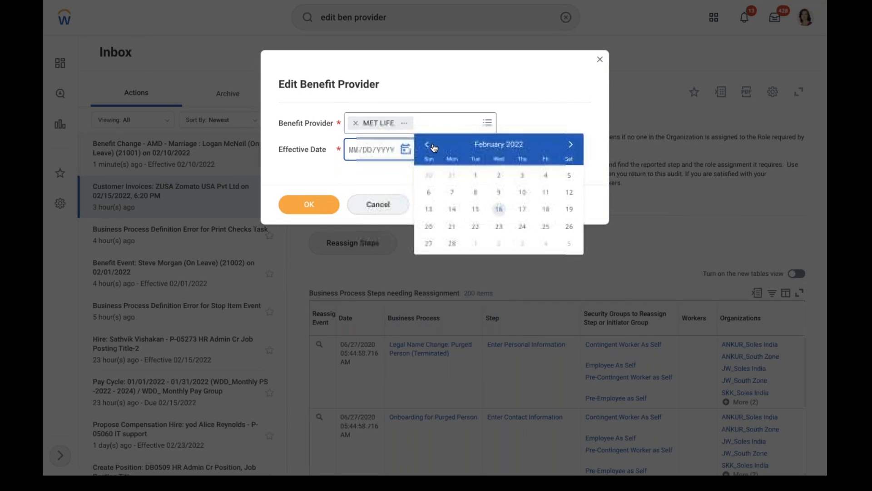
pyautogui.click(427, 144)
pyautogui.click(569, 176)
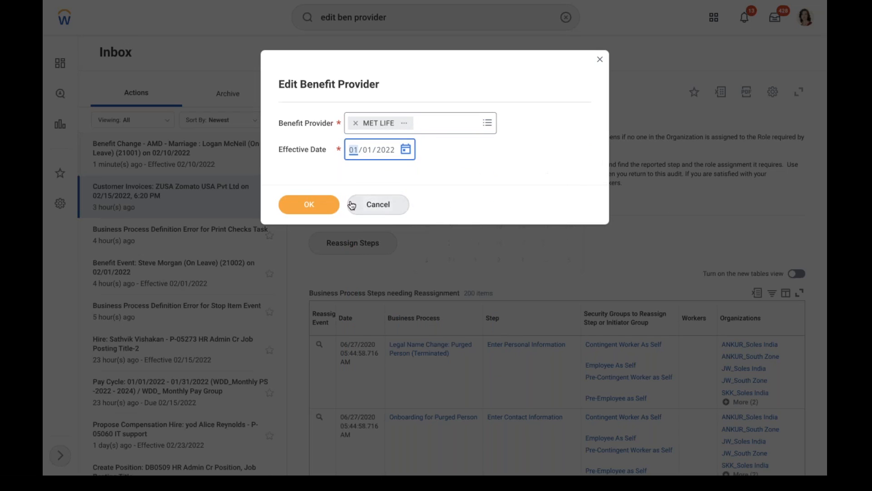
pyautogui.click(335, 202)
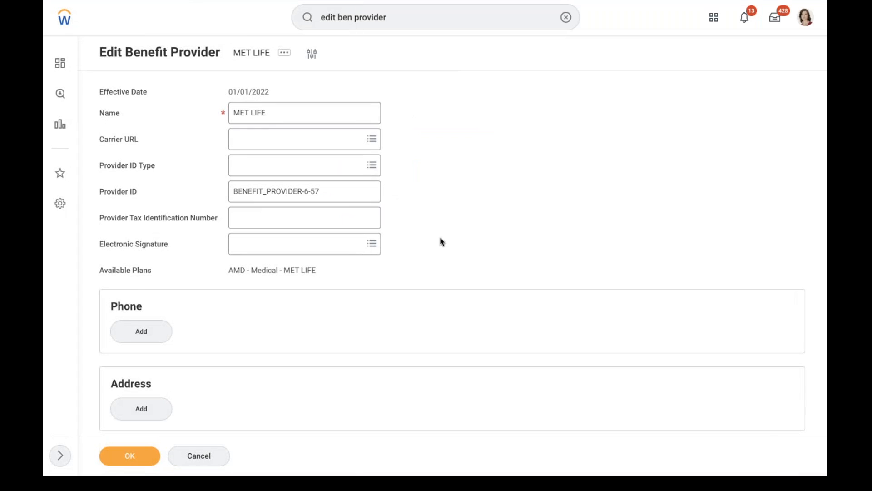
# Link the AMD - Health Care Plan e-signature to MET LIFE, then go to the worker's profile
pyautogui.scroll(-1, 440, 241)
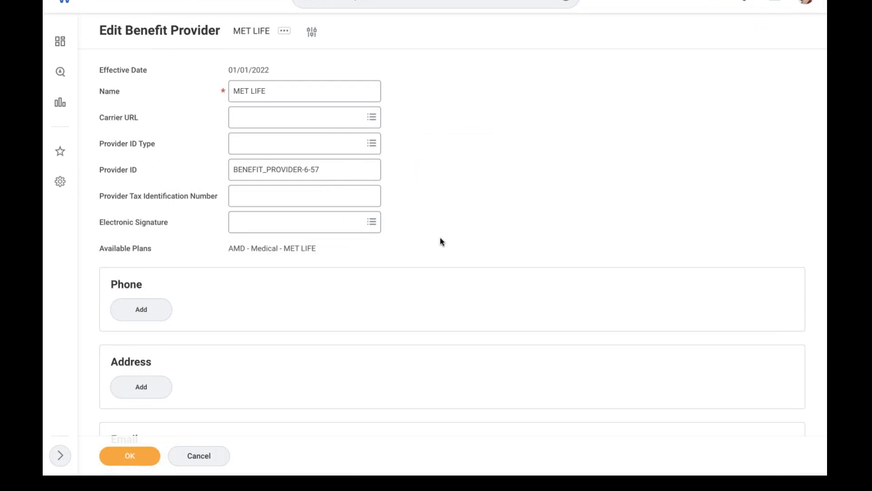
pyautogui.click(346, 222)
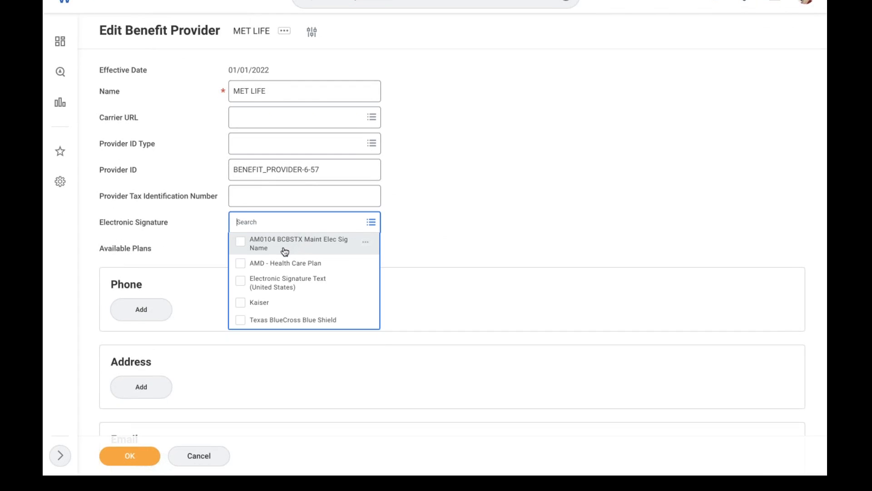
pyautogui.click(285, 262)
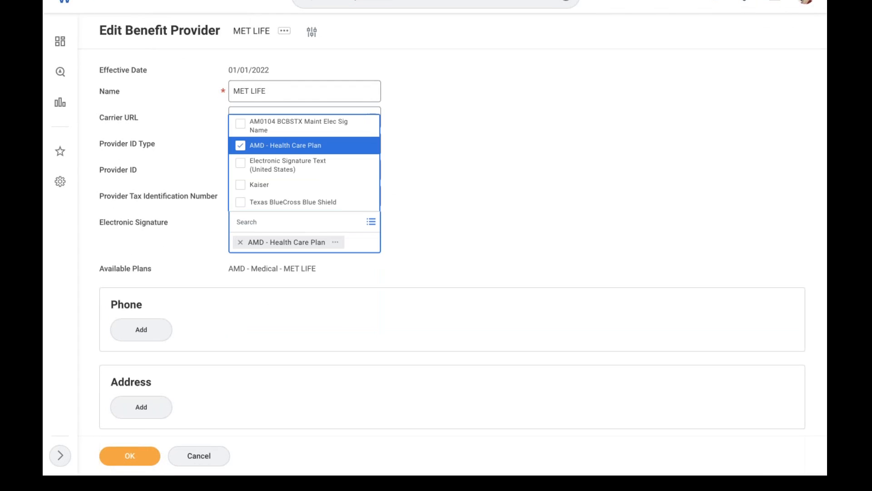
pyautogui.click(475, 218)
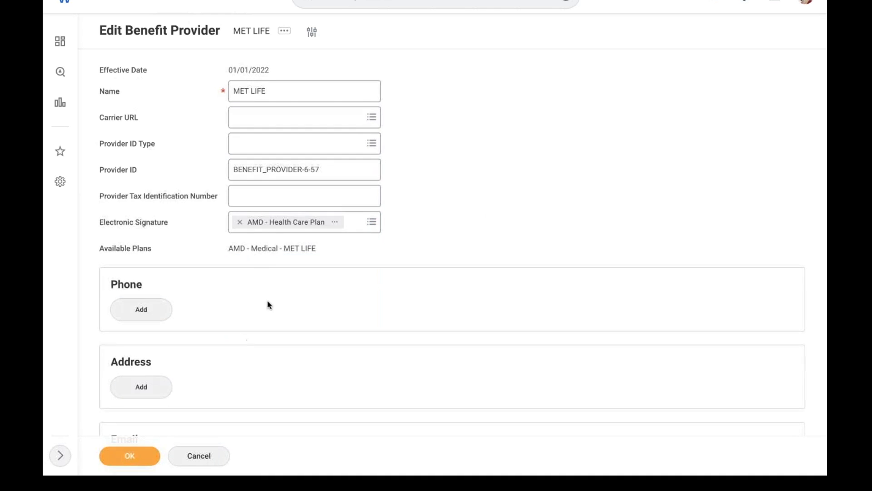
pyautogui.click(240, 222)
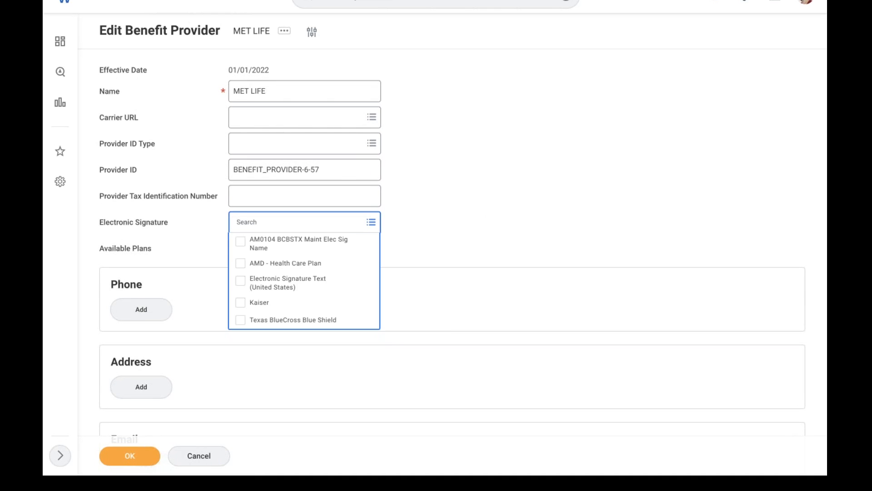
pyautogui.click(271, 262)
pyautogui.click(472, 228)
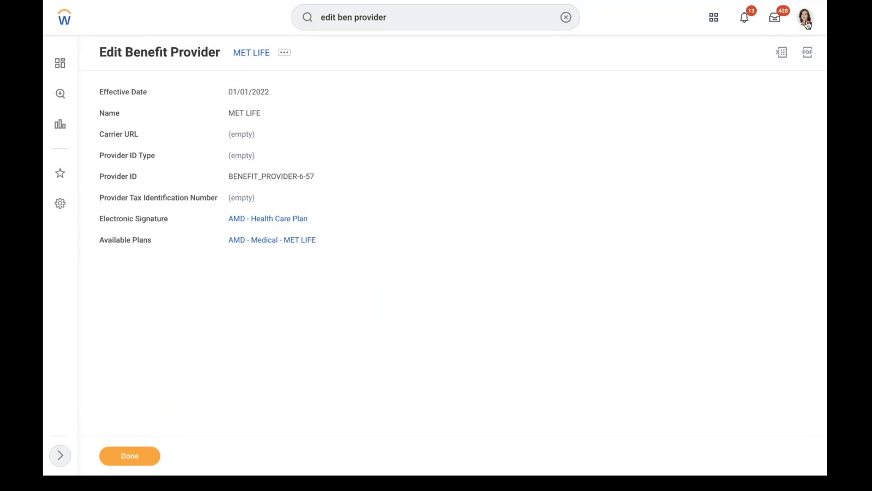
pyautogui.click(807, 25)
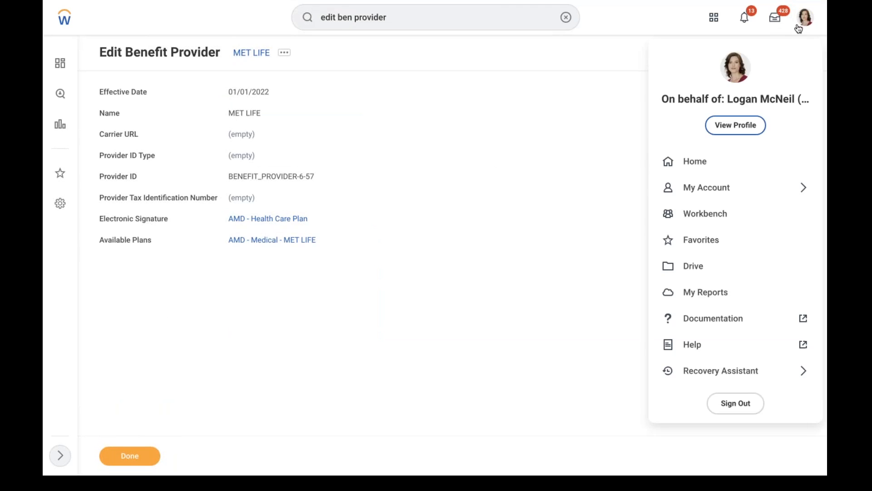
pyautogui.click(736, 126)
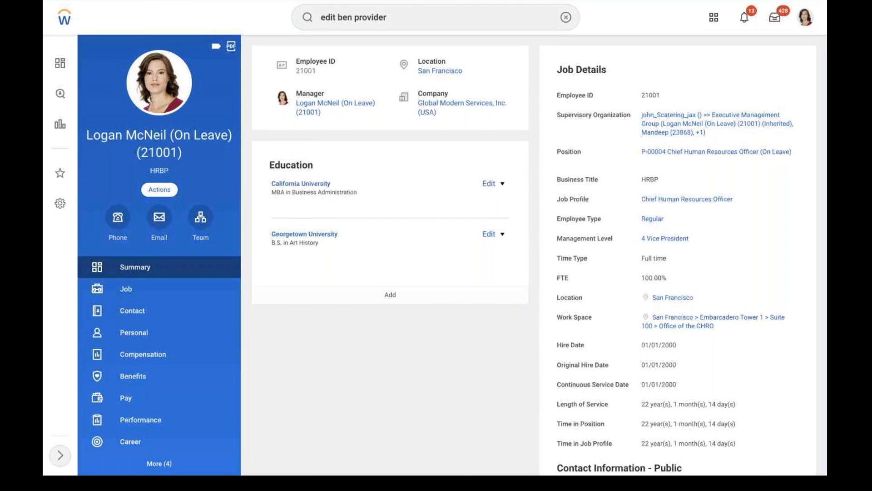
# Submit a Change Benefits event for reason AMD - Marriage dated 02/08/2022 and open the elections task
pyautogui.click(159, 189)
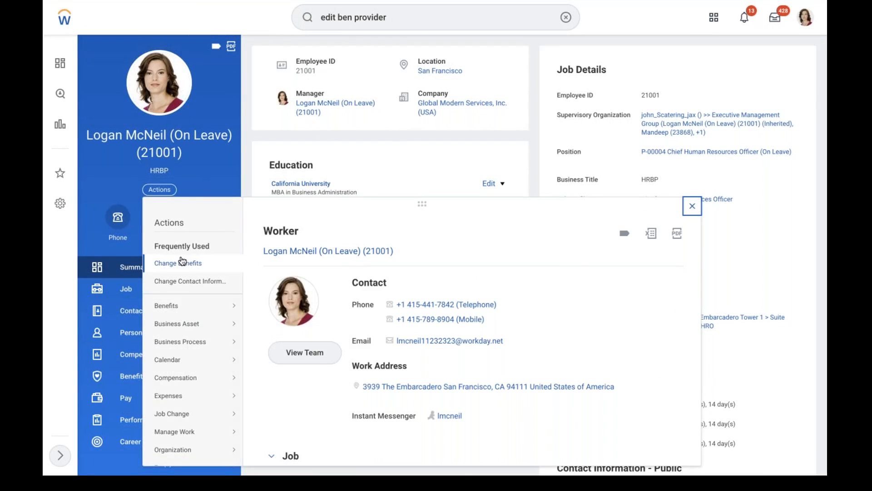
pyautogui.click(378, 132)
pyautogui.click(308, 87)
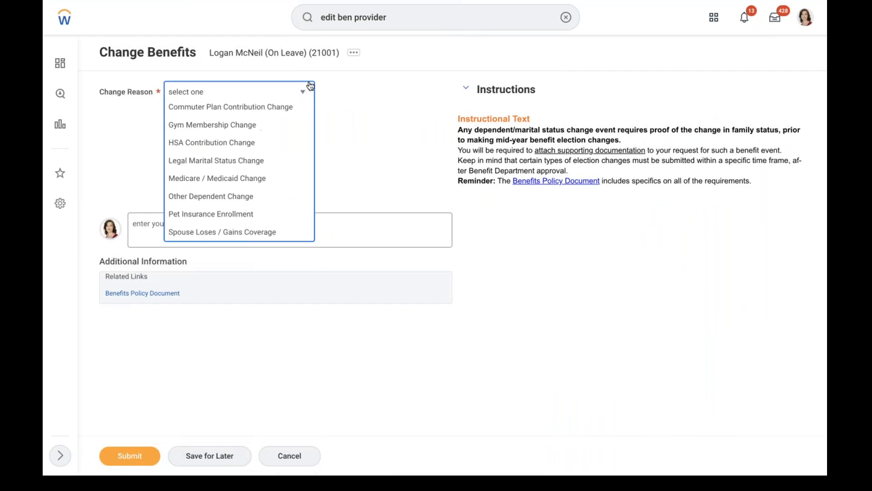
pyautogui.click(214, 161)
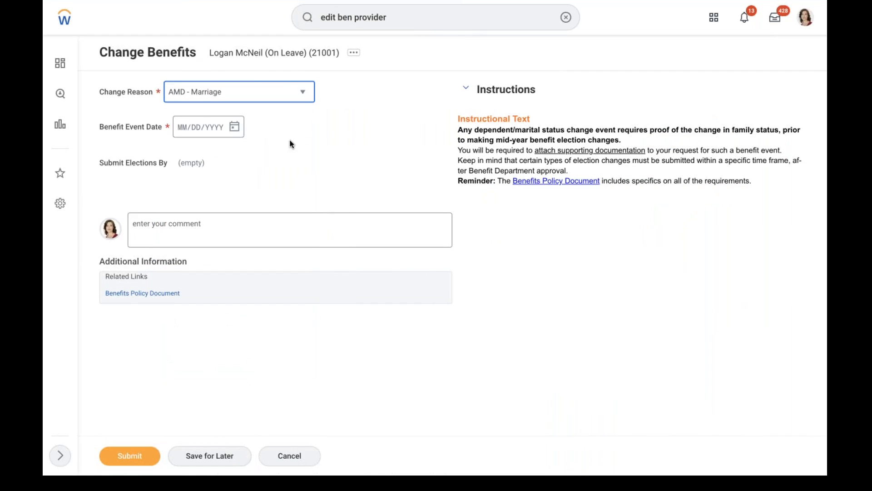
pyautogui.click(235, 126)
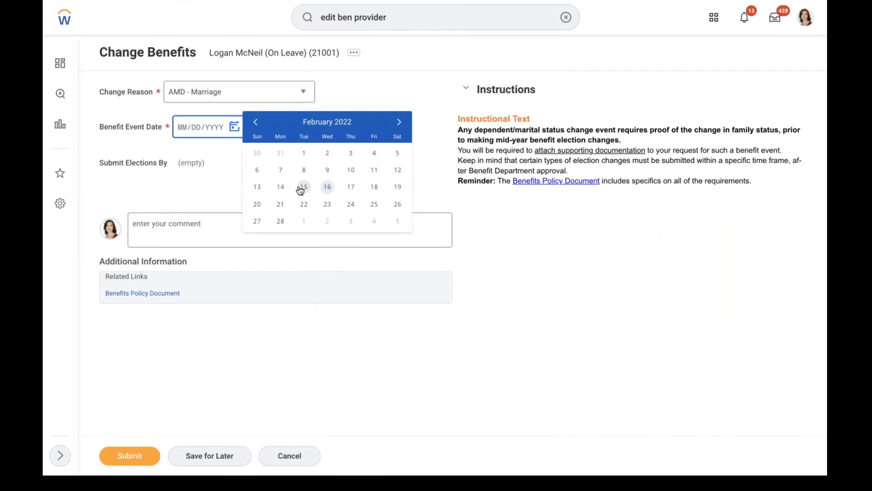
pyautogui.click(304, 171)
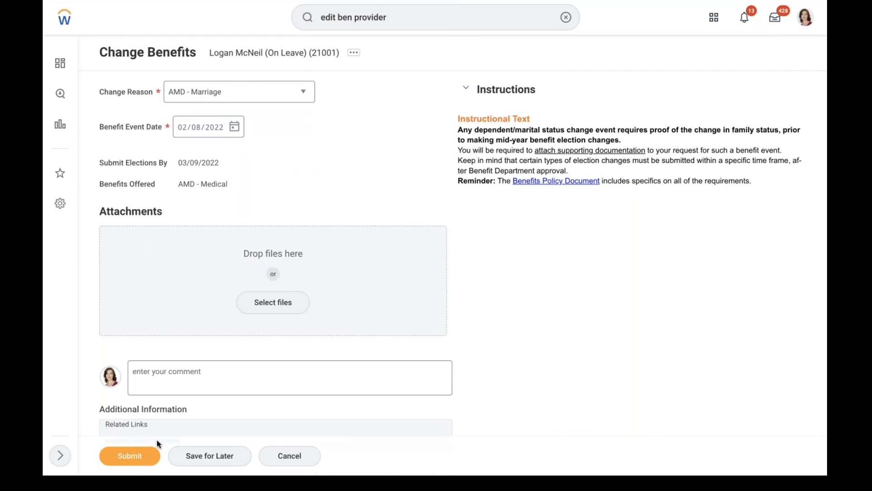
pyautogui.click(130, 456)
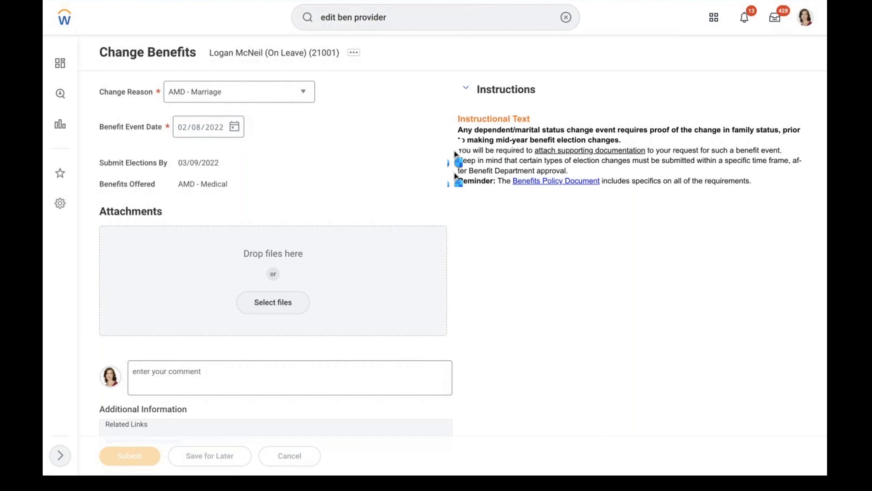
pyautogui.click(350, 126)
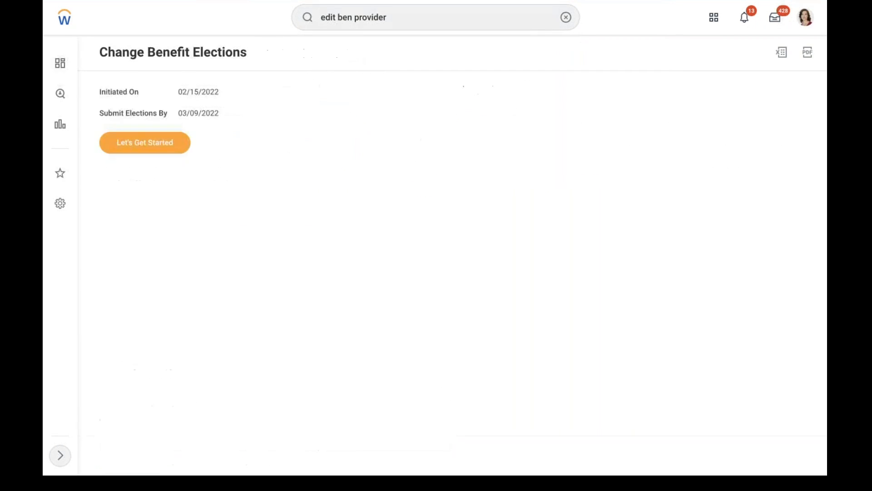
# Choose the MET LIFE plan for AMD - Medical enrollment instead of waiving it
pyautogui.click(153, 143)
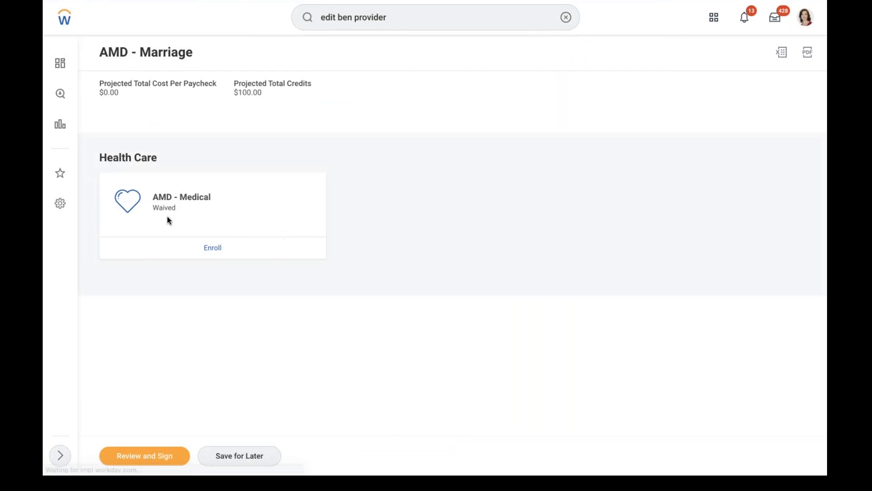
pyautogui.click(204, 249)
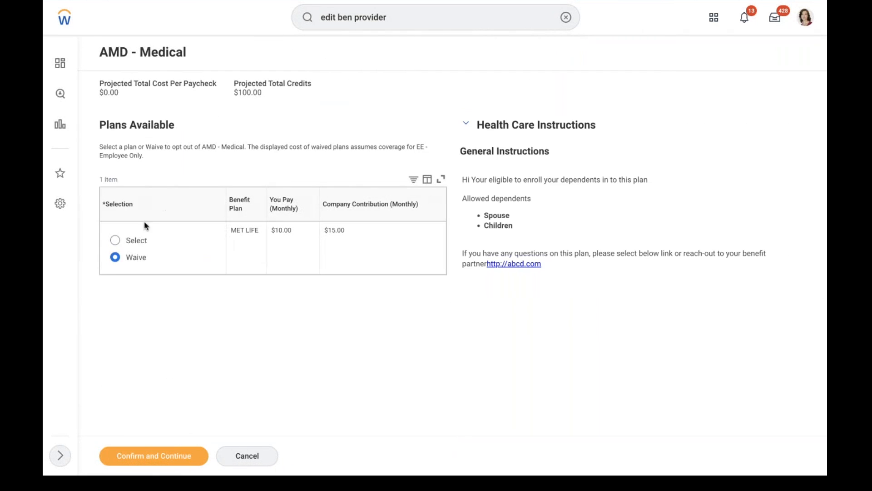
pyautogui.click(116, 240)
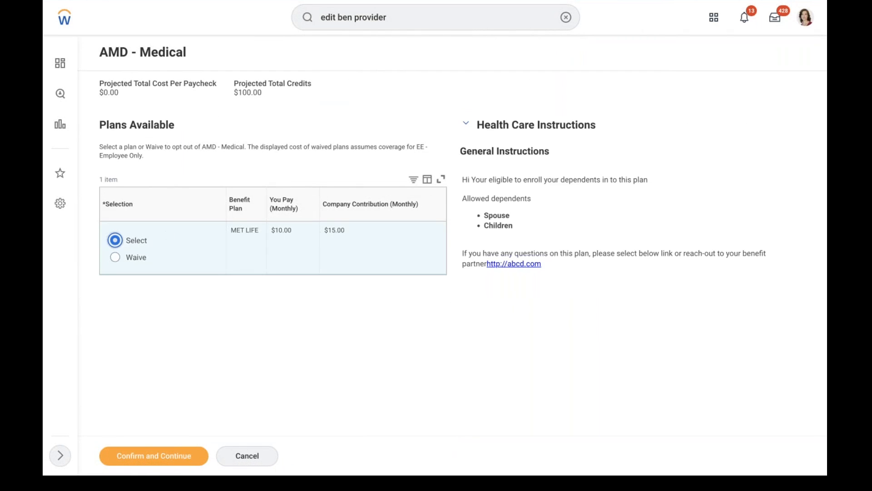
pyautogui.click(135, 460)
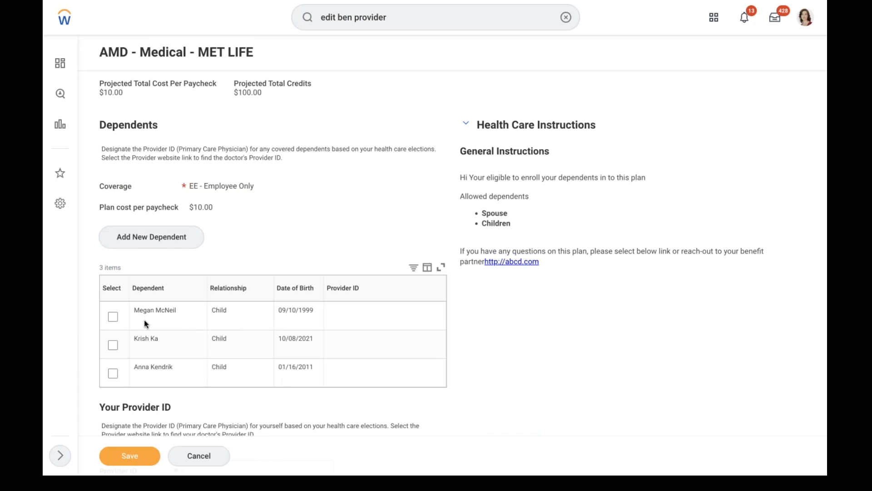
# Cover the second child as a dependent, enter the same provider ID for the child and worker, and save
pyautogui.click(113, 344)
pyautogui.click(351, 350)
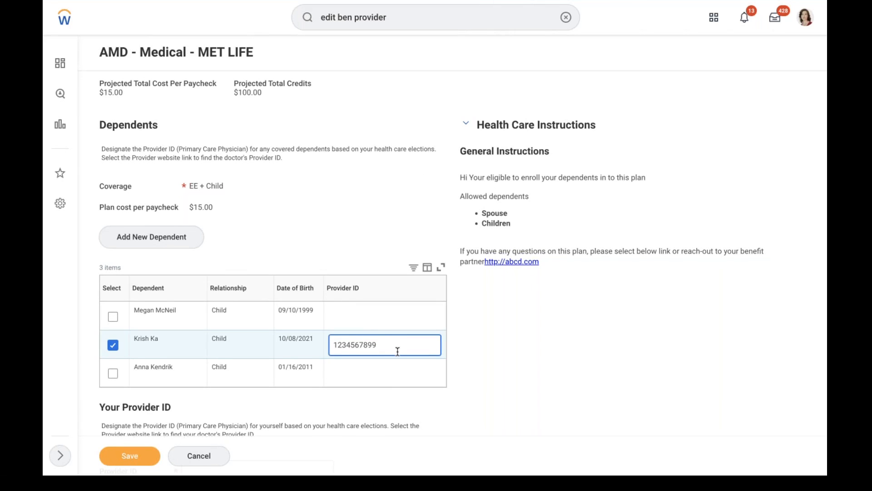
pyautogui.moveTo(389, 353); pyautogui.dragTo(306, 340)
pyautogui.hotkey('ctrl', 'c')
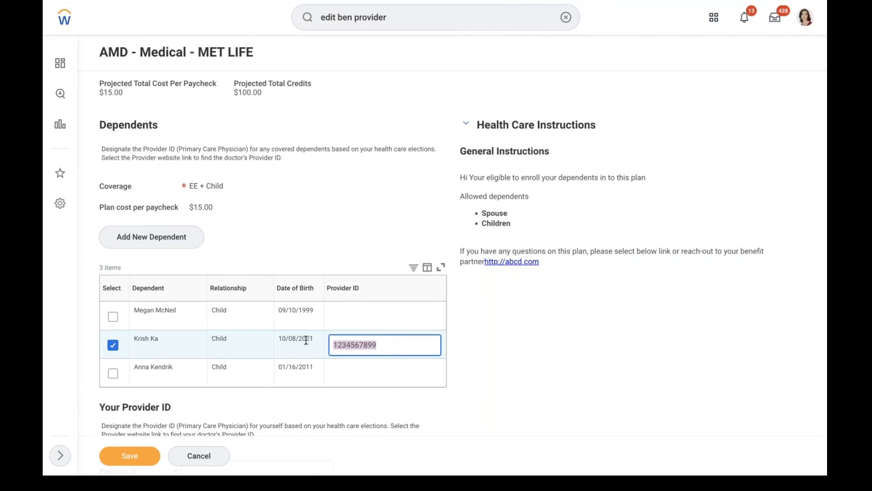
pyautogui.click(512, 349)
pyautogui.scroll(-2, 512, 349)
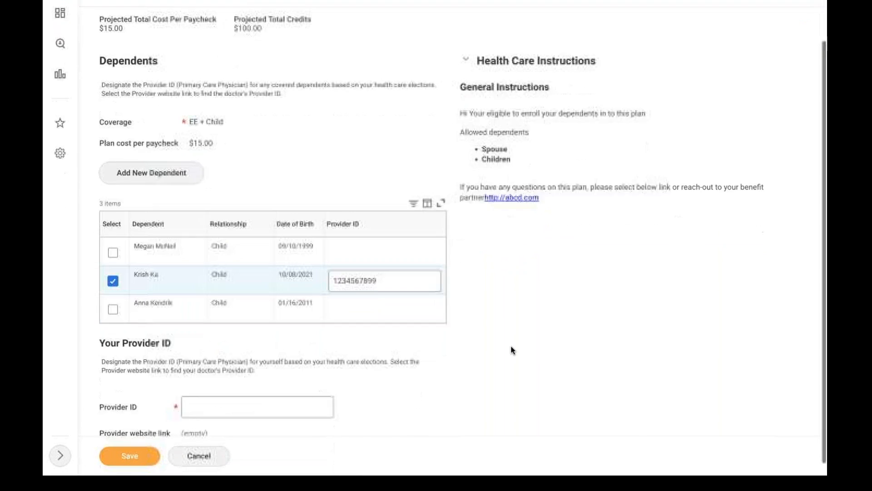
pyautogui.click(241, 398)
pyautogui.hotkey('ctrl', 'v')
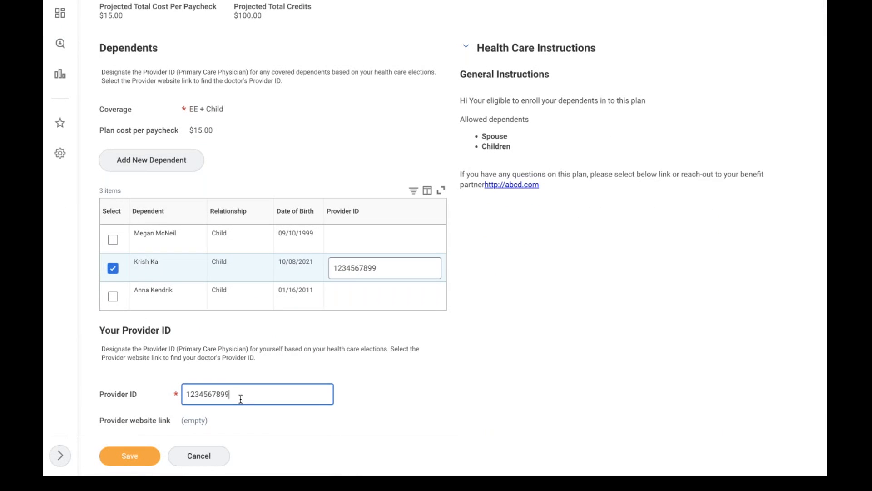
pyautogui.click(140, 453)
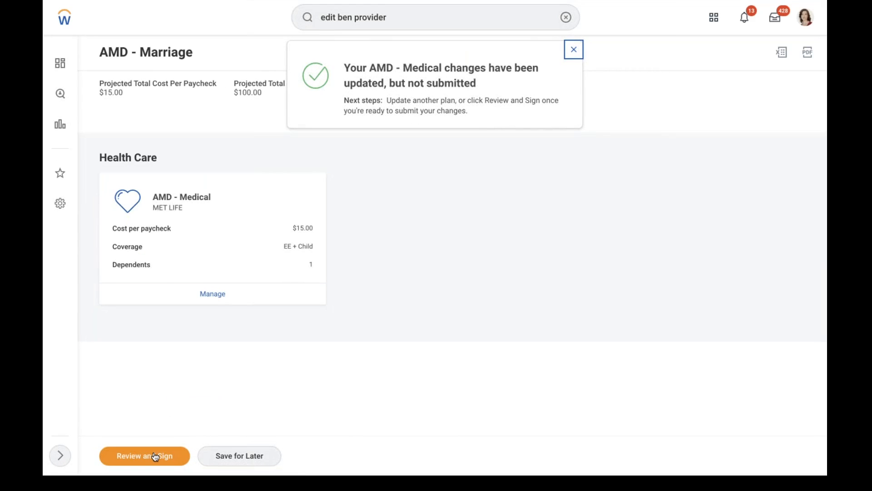
# Review the benefit elections down to the Electronic Signature section
pyautogui.click(144, 456)
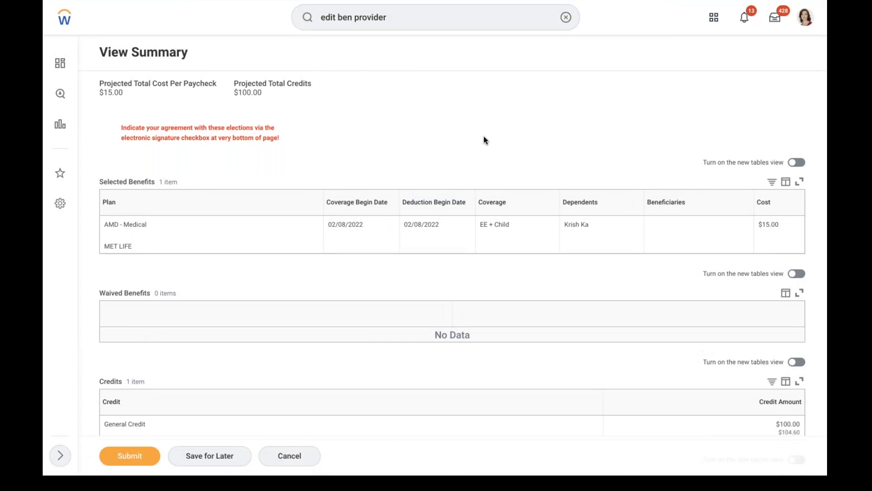
pyautogui.scroll(-5, 484, 140)
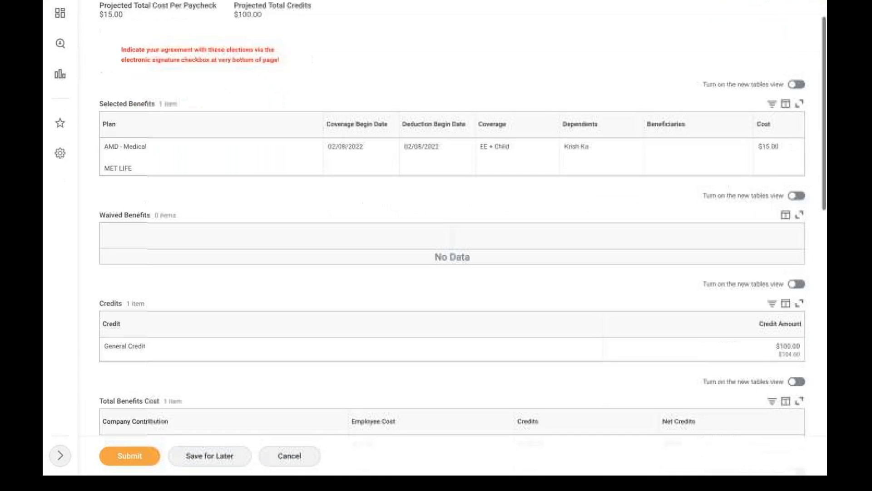
pyautogui.scroll(-10, 451, 218)
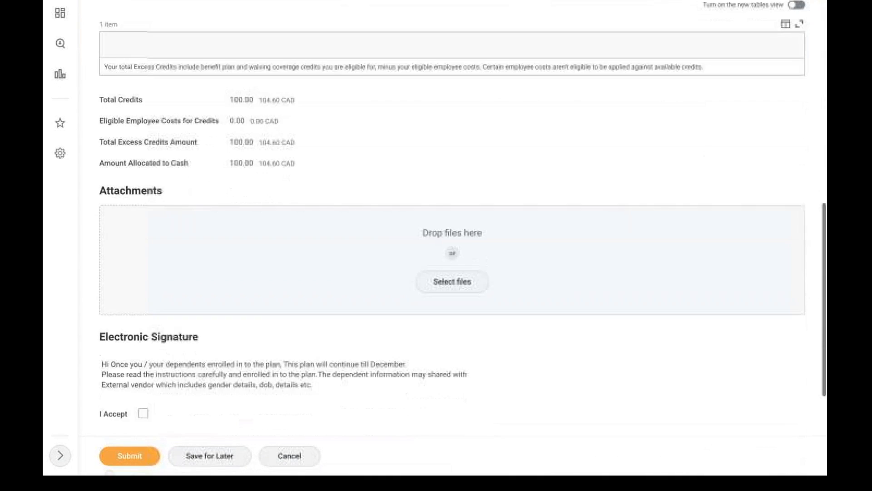
pyautogui.scroll(-4, 318, 234)
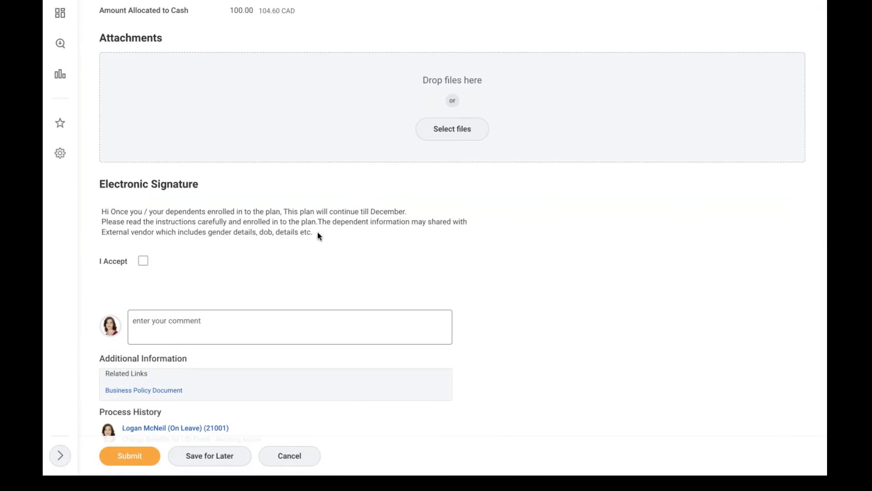
pyautogui.moveTo(319, 233); pyautogui.dragTo(78, 213)
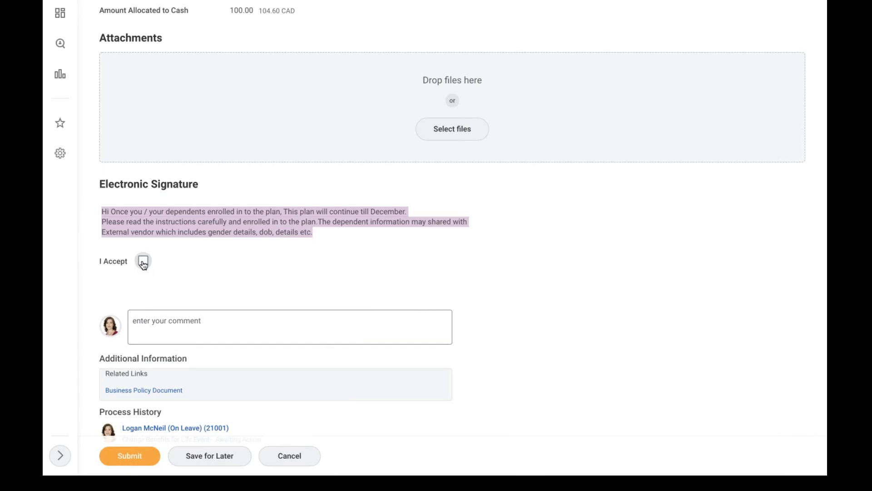
# Accept the electronic signature terms and submit the elections
pyautogui.click(129, 456)
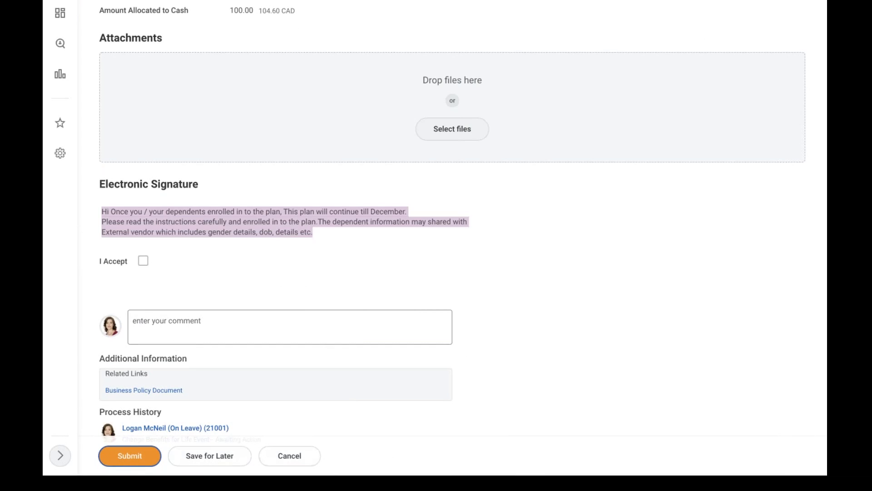
pyautogui.click(143, 260)
pyautogui.click(130, 456)
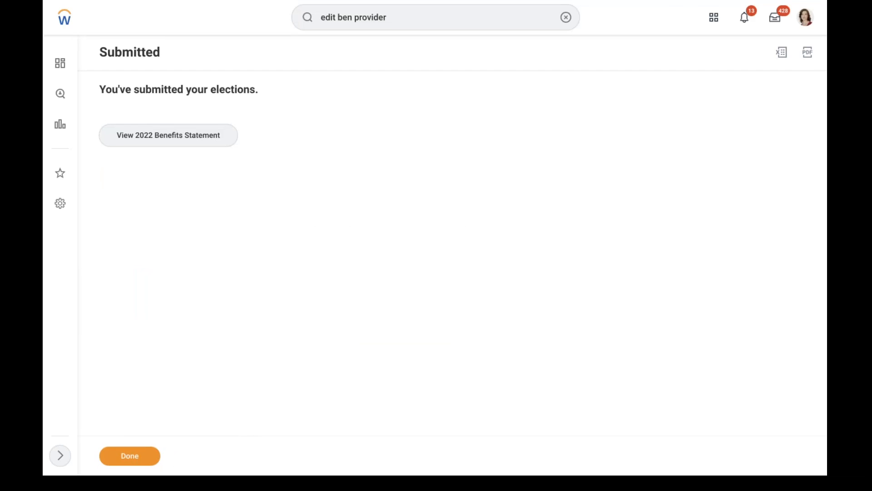
pyautogui.click(130, 455)
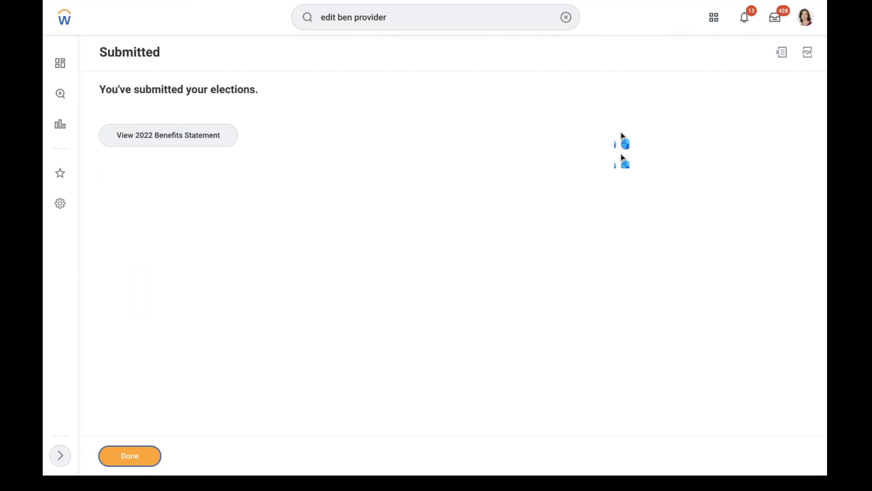